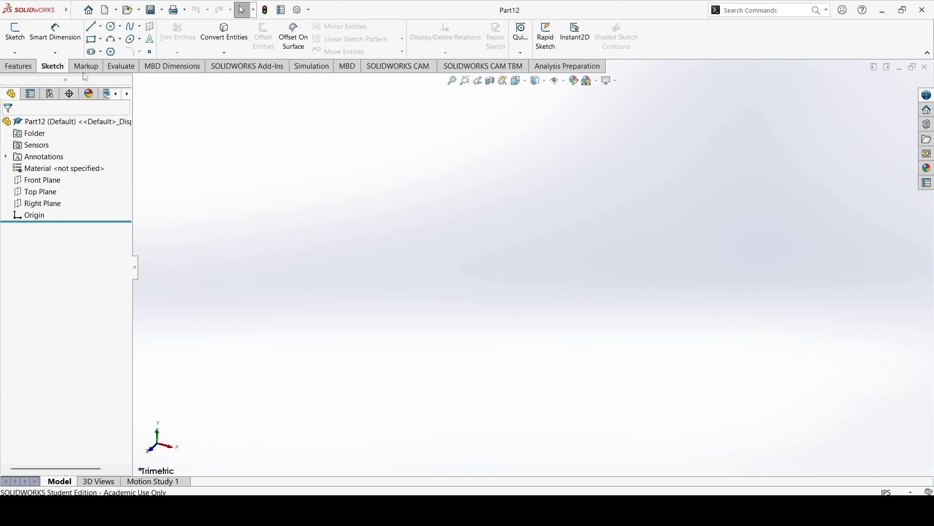
Sketch a corner rectangle from the origin on the Top Plane and stretch its free corner outward to about 1.39 in high.
{"action": "left_click", "coordinate": [15, 32]}
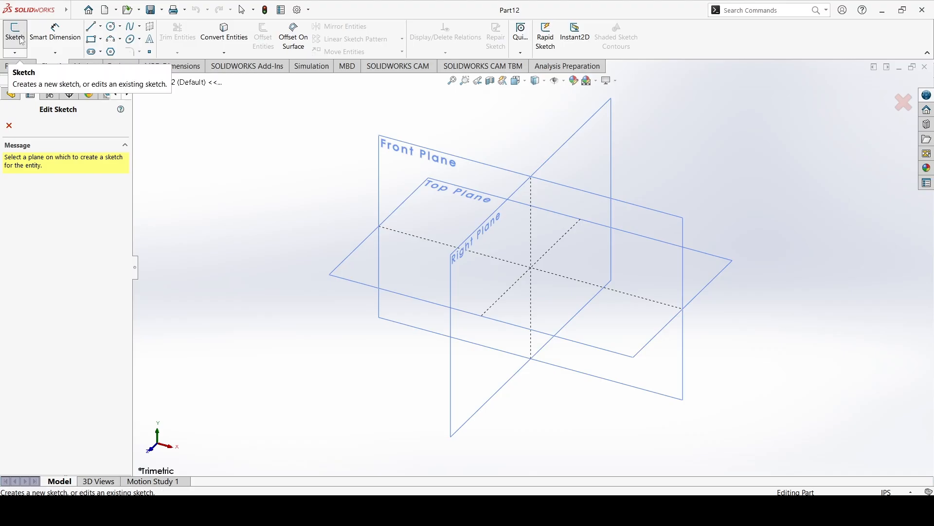
{"action": "left_click", "coordinate": [342, 264]}
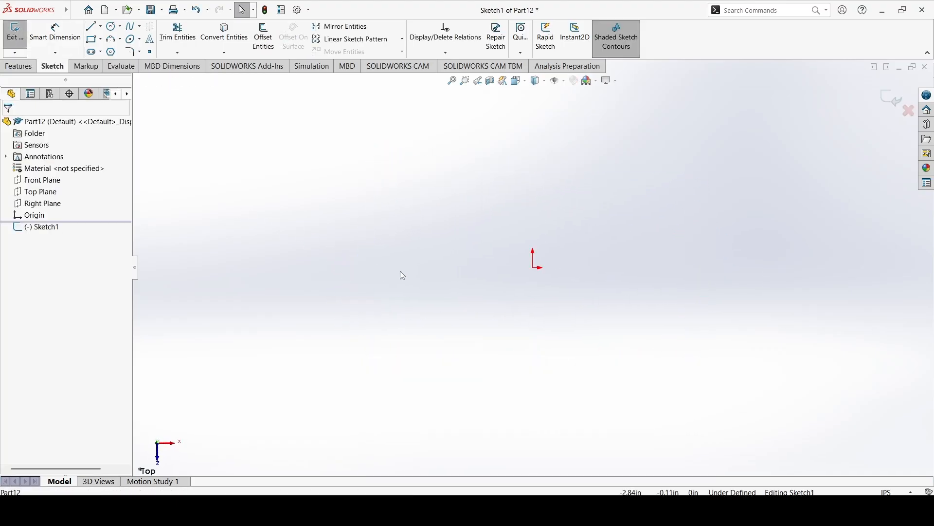
{"action": "left_click", "coordinate": [91, 39]}
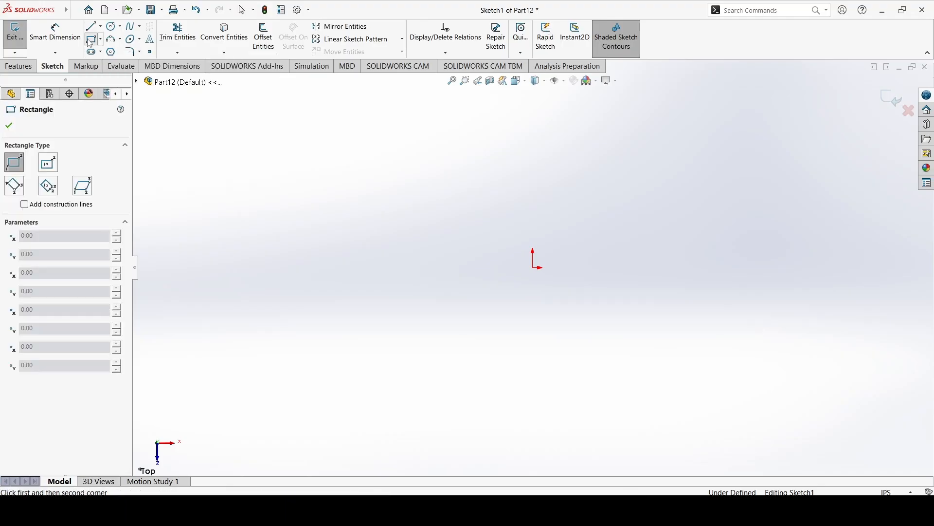
{"action": "left_click", "coordinate": [533, 267]}
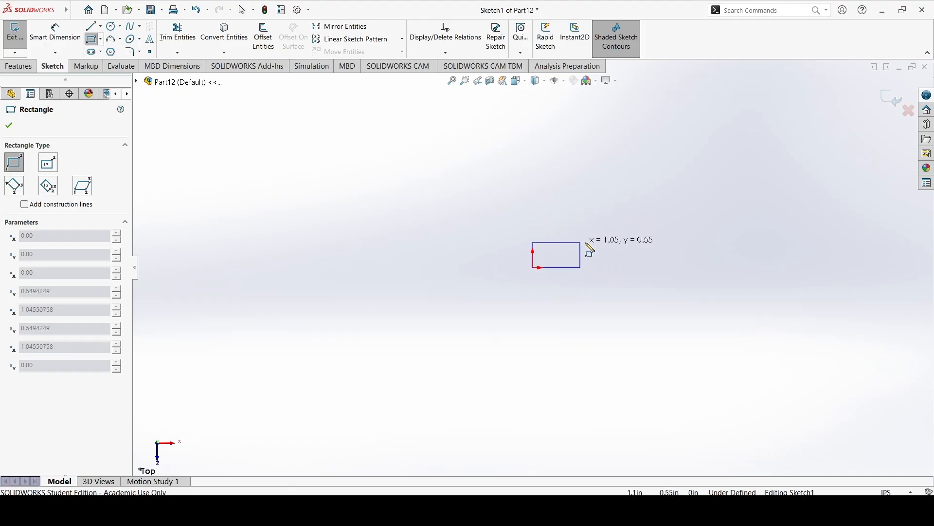
{"action": "left_click", "coordinate": [679, 220]}
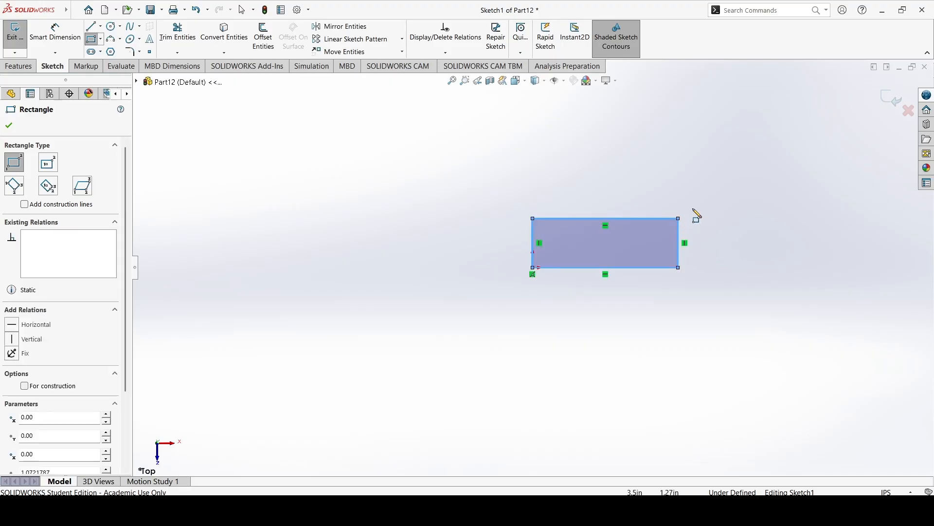
{"action": "left_click", "coordinate": [9, 126]}
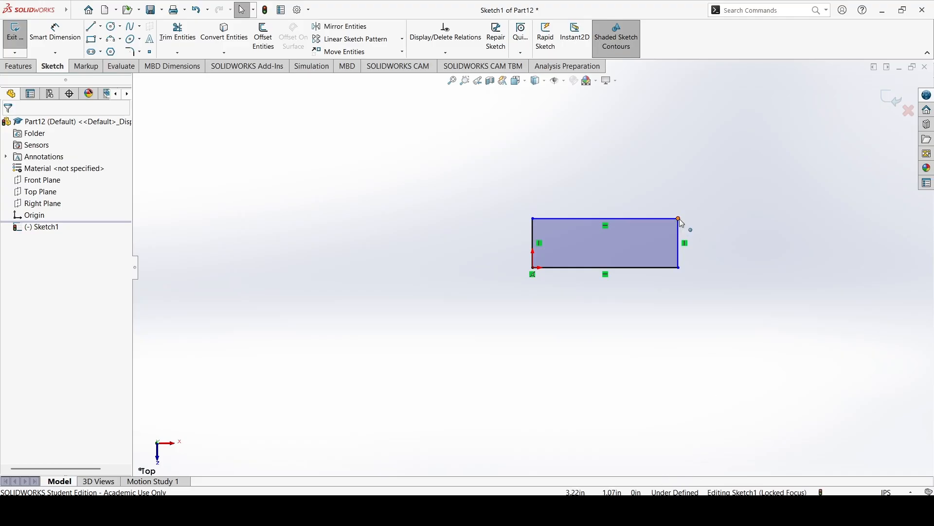
{"action": "left_click_drag", "start_coordinate": [682, 221], "coordinate": [713, 203]}
{"action": "left_click", "coordinate": [809, 256]}
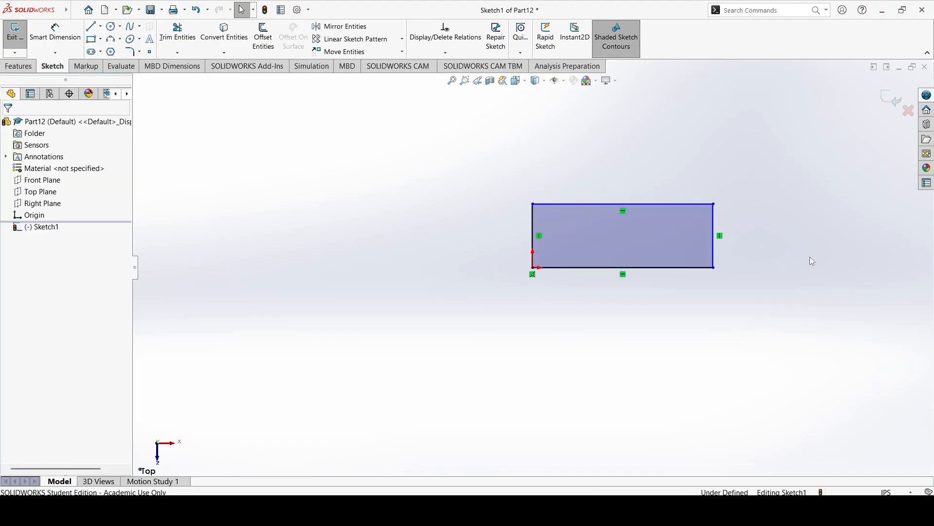
Dimension the rectangle's vertical edge at the origin to 4 in.
{"action": "left_click", "coordinate": [55, 32]}
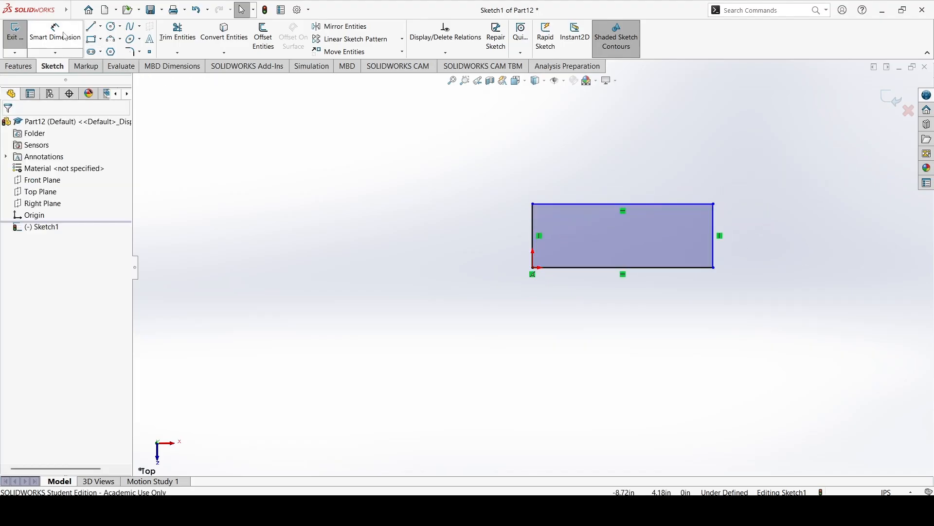
{"action": "left_click", "coordinate": [534, 234]}
{"action": "left_click", "coordinate": [450, 235]}
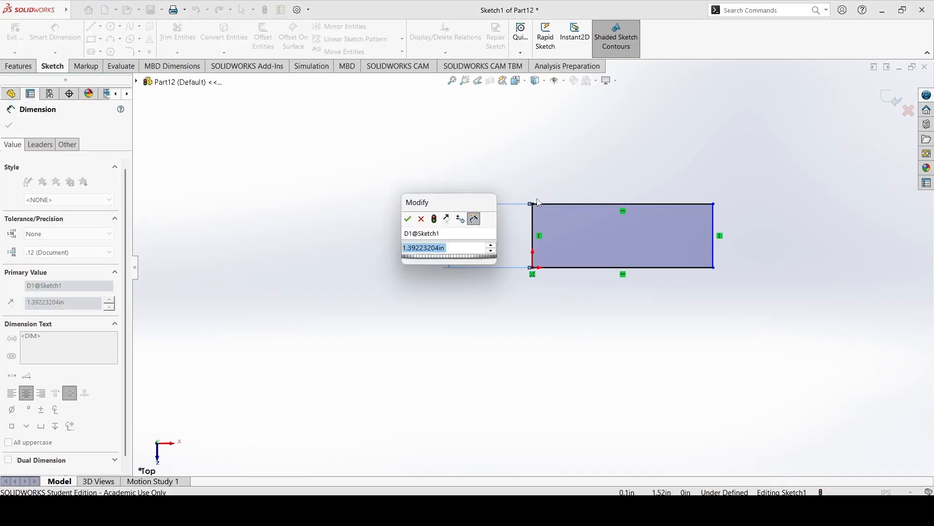
{"action": "type", "text": "4"}
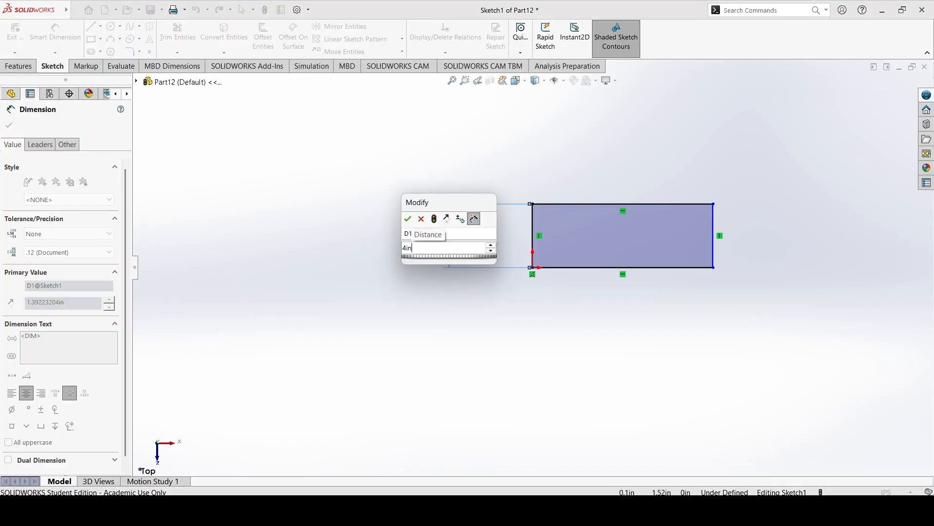
{"action": "key", "text": "Return"}
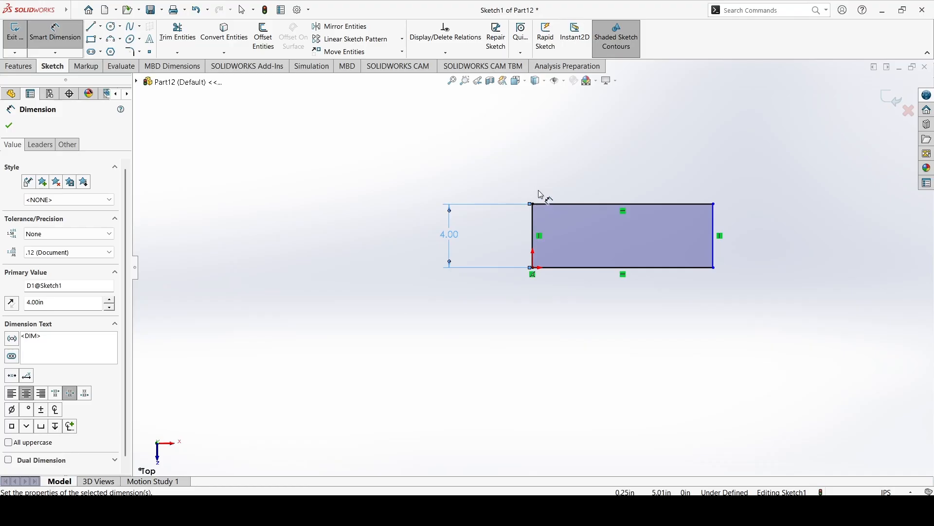
Dimension the rectangle's upper horizontal edge to 12 in and exit the sketch.
{"action": "left_click", "coordinate": [545, 204]}
{"action": "left_click", "coordinate": [603, 153]}
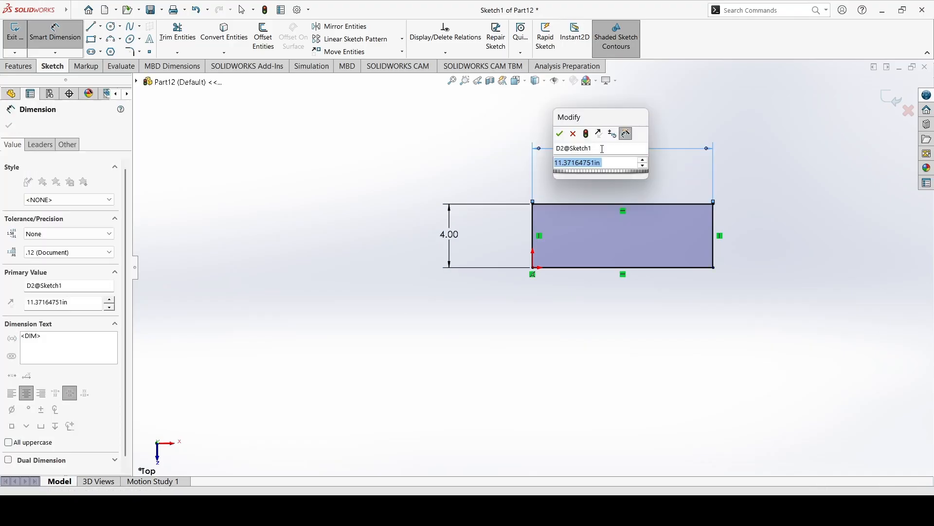
{"action": "key", "text": "Return"}
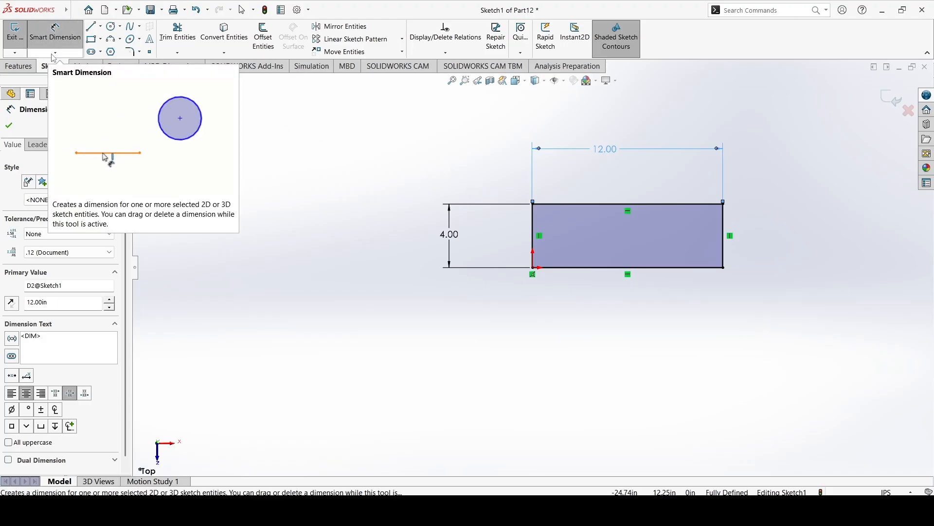
{"action": "left_click", "coordinate": [54, 52]}
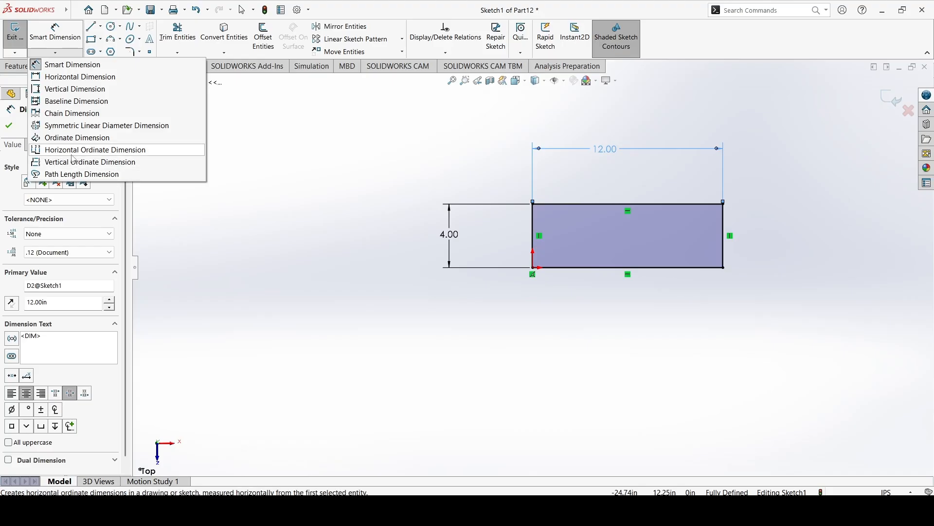
{"action": "left_click", "coordinate": [8, 127]}
{"action": "left_click", "coordinate": [8, 126]}
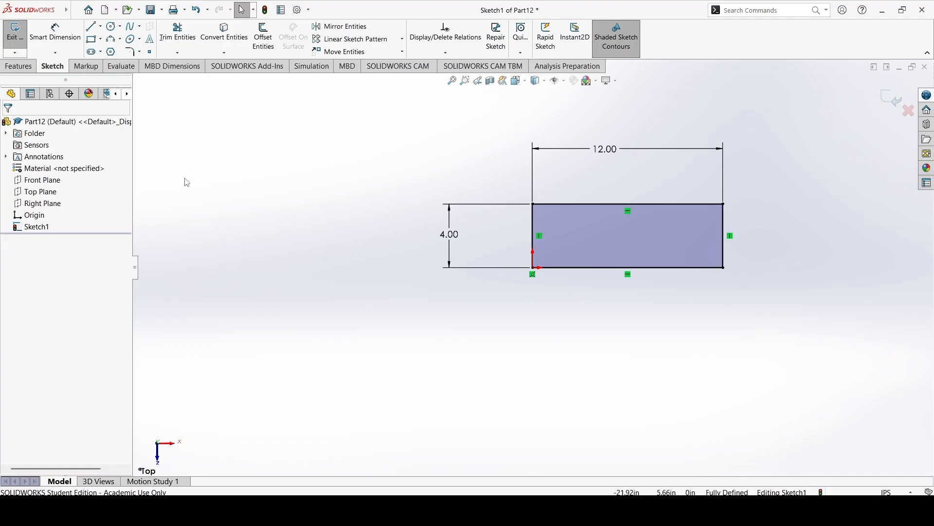
{"action": "left_click", "coordinate": [16, 32]}
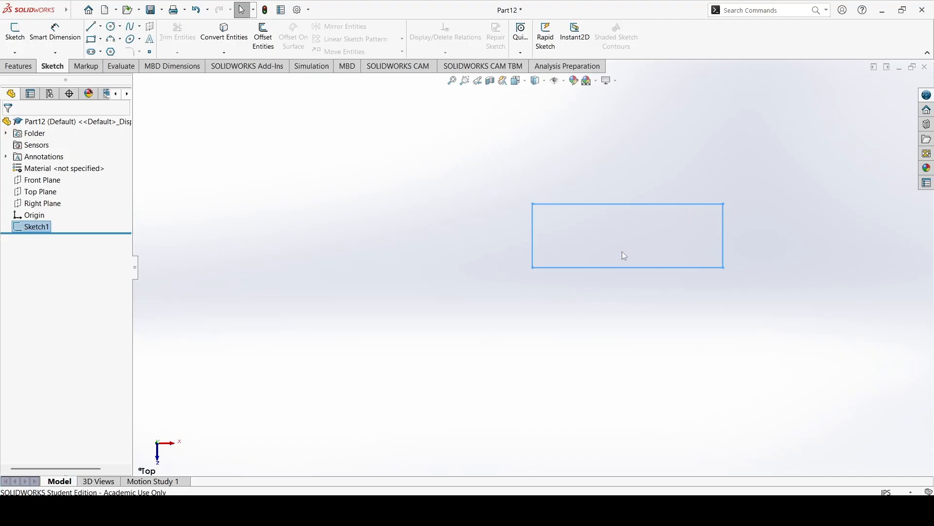
Set up an Extruded Boss/Base of the rectangle sketch with a depth of 0.5 in.
{"action": "mouse_move", "coordinate": [603, 290]}
{"action": "middle_mouse_down"}
{"action": "mouse_move", "coordinate": [611, 250]}
{"action": "mouse_move", "coordinate": [634, 239]}
{"action": "mouse_move", "coordinate": [675, 263]}
{"action": "mouse_move", "coordinate": [642, 221]}
{"action": "mouse_move", "coordinate": [538, 179]}
{"action": "mouse_move", "coordinate": [549, 200]}
{"action": "mouse_move", "coordinate": [557, 180]}
{"action": "mouse_move", "coordinate": [584, 217]}
{"action": "mouse_move", "coordinate": [598, 289]}
{"action": "mouse_move", "coordinate": [673, 263]}
{"action": "mouse_move", "coordinate": [552, 285]}
{"action": "mouse_move", "coordinate": [618, 290]}
{"action": "middle_mouse_up"}
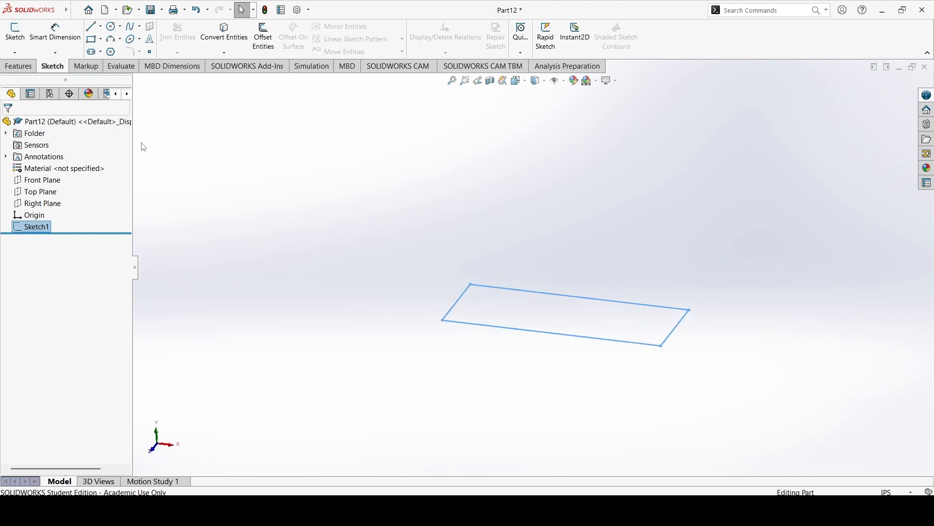
{"action": "left_click", "coordinate": [18, 66]}
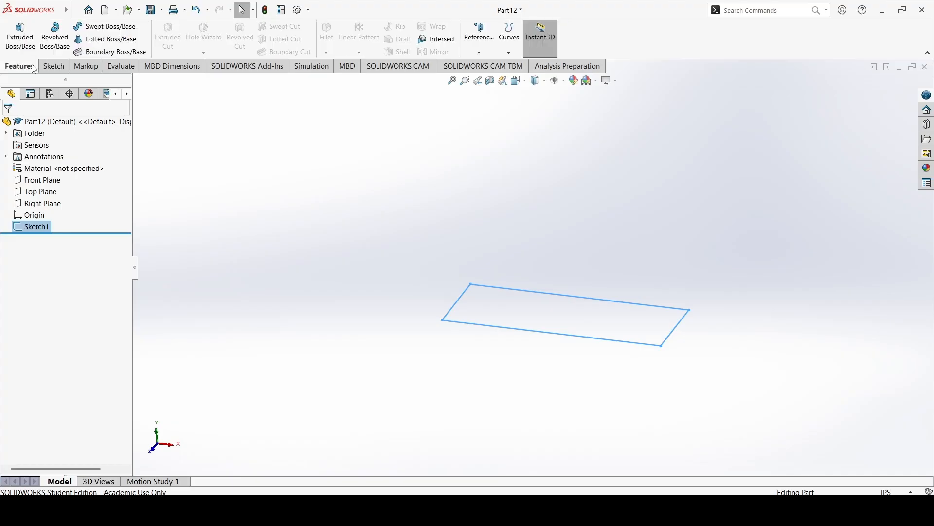
{"action": "left_click", "coordinate": [20, 52]}
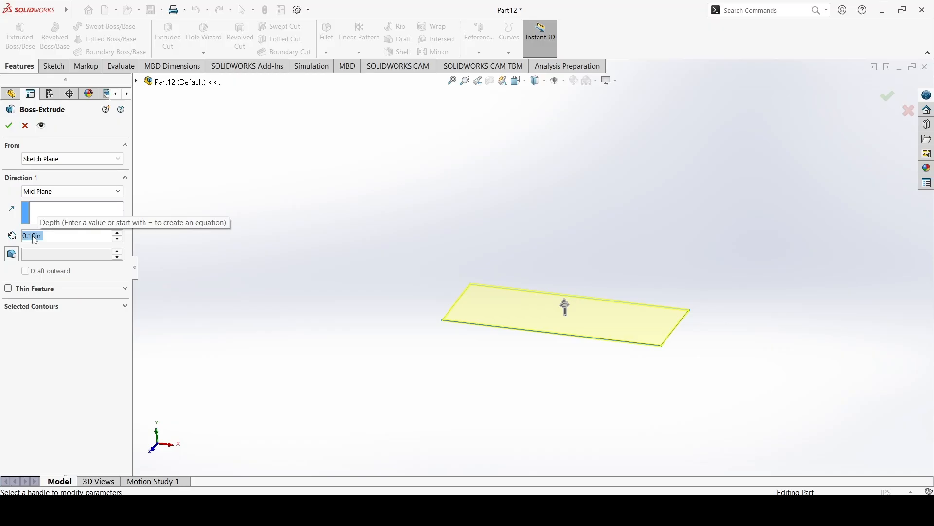
{"action": "type", "text": "0.5in"}
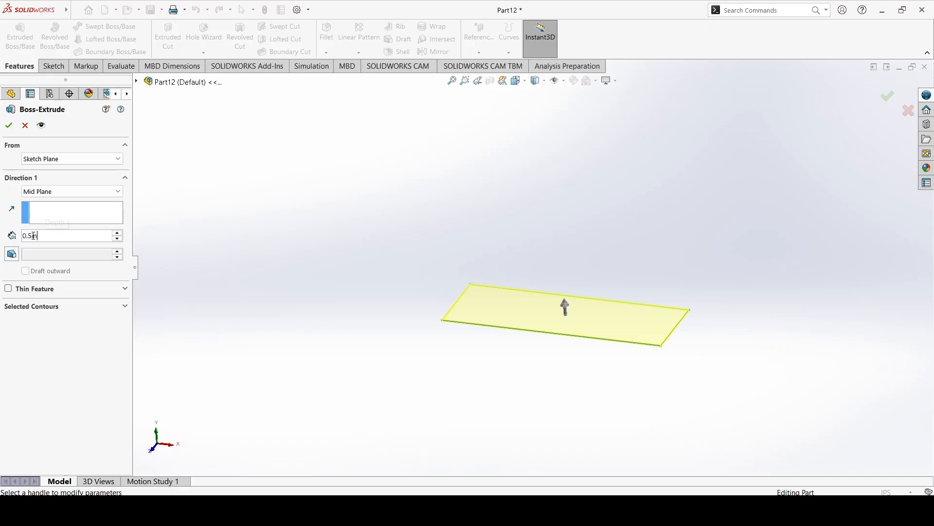
{"action": "key", "text": "Return"}
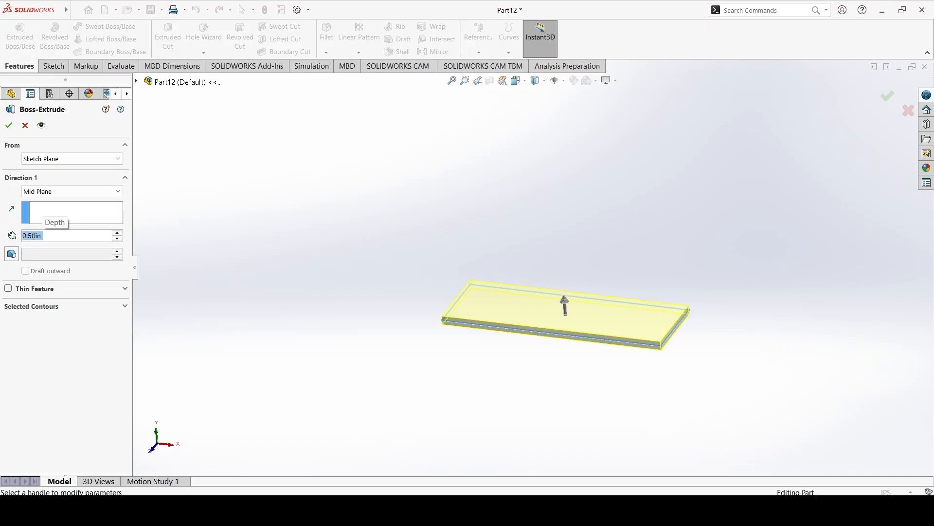
{"action": "left_click", "coordinate": [10, 128]}
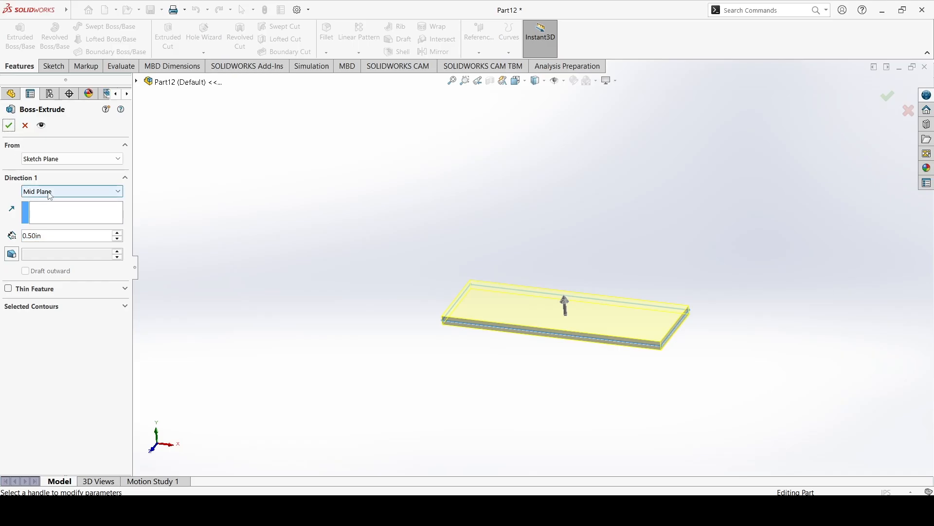
Set the extrusion's Direction 1 end condition to Blind and finish the feature.
{"action": "left_click", "coordinate": [85, 192]}
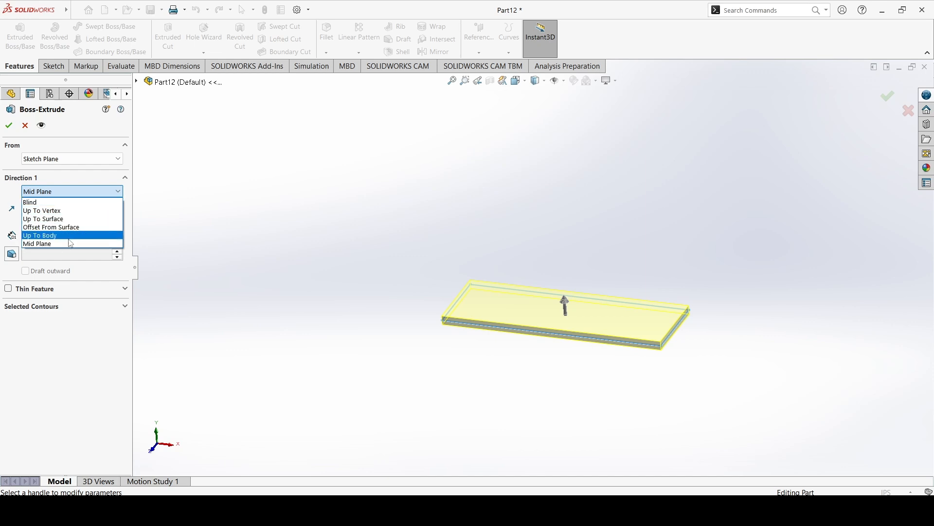
{"action": "left_click", "coordinate": [45, 203]}
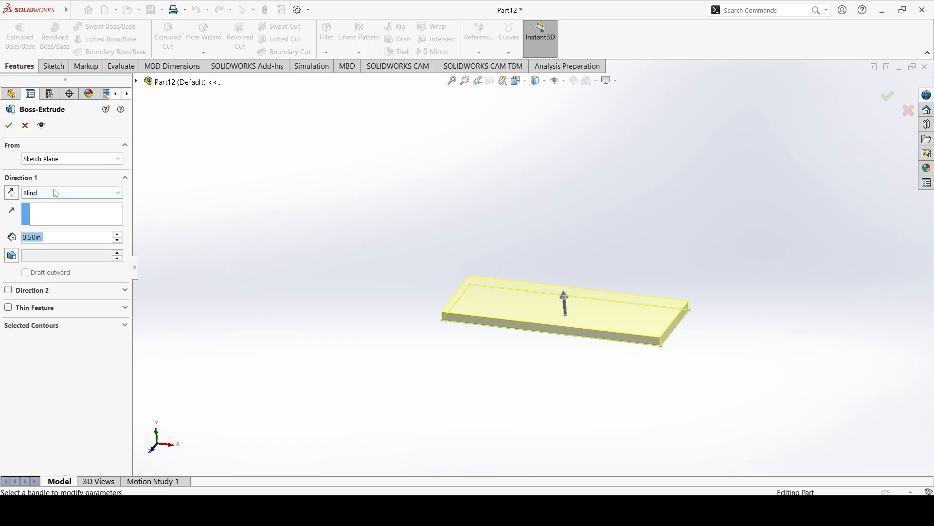
{"action": "left_click", "coordinate": [55, 192]}
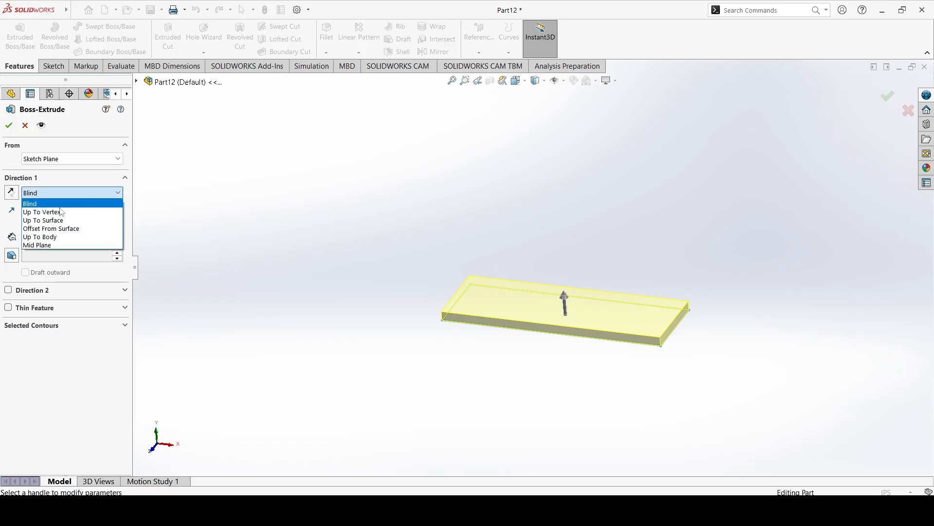
{"action": "left_click", "coordinate": [73, 237]}
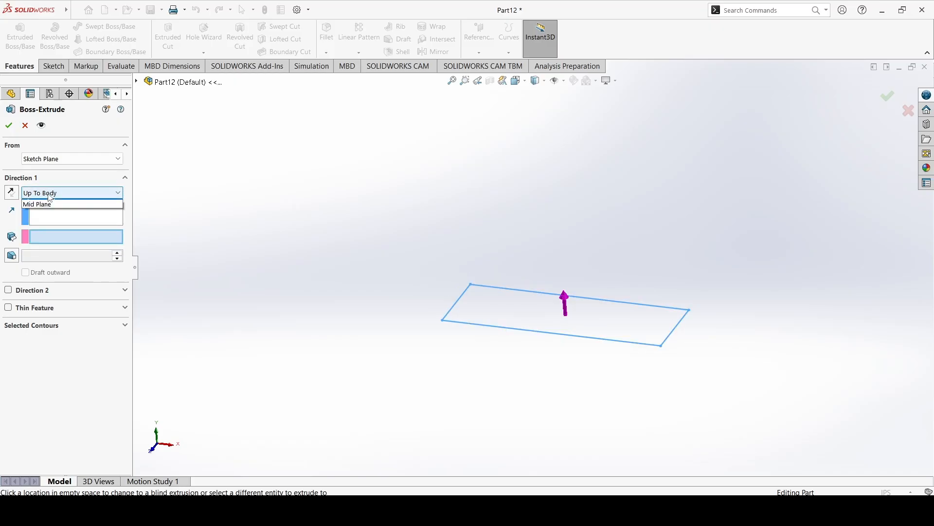
{"action": "left_click", "coordinate": [53, 192]}
{"action": "left_click", "coordinate": [51, 201]}
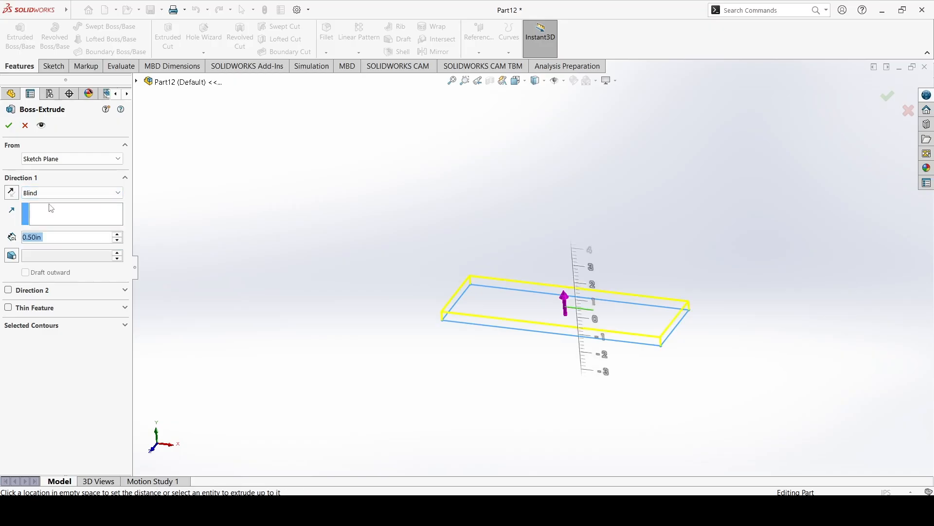
{"action": "left_click", "coordinate": [9, 125]}
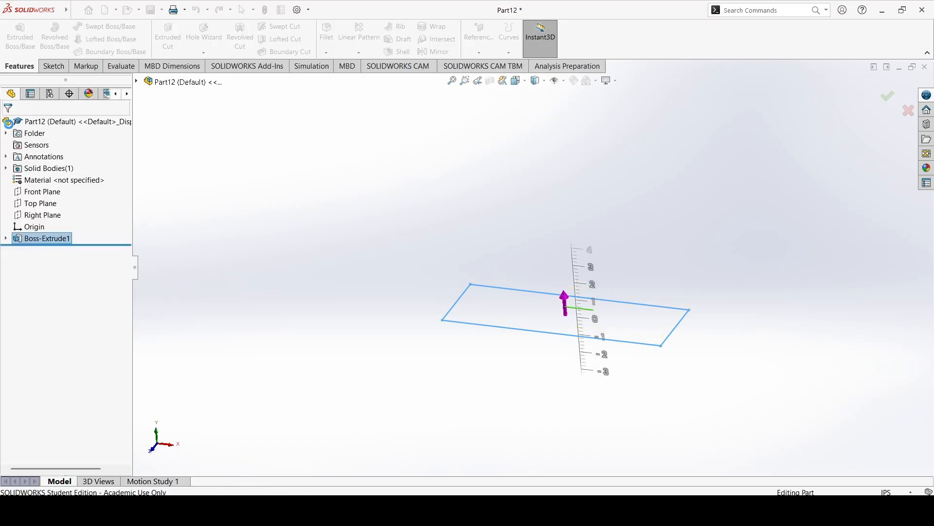
Inspect the extruded plate's underside, edges and upper face from several angles.
{"action": "middle_click_drag", "start_coordinate": [307, 194], "coordinate": [366, 178]}
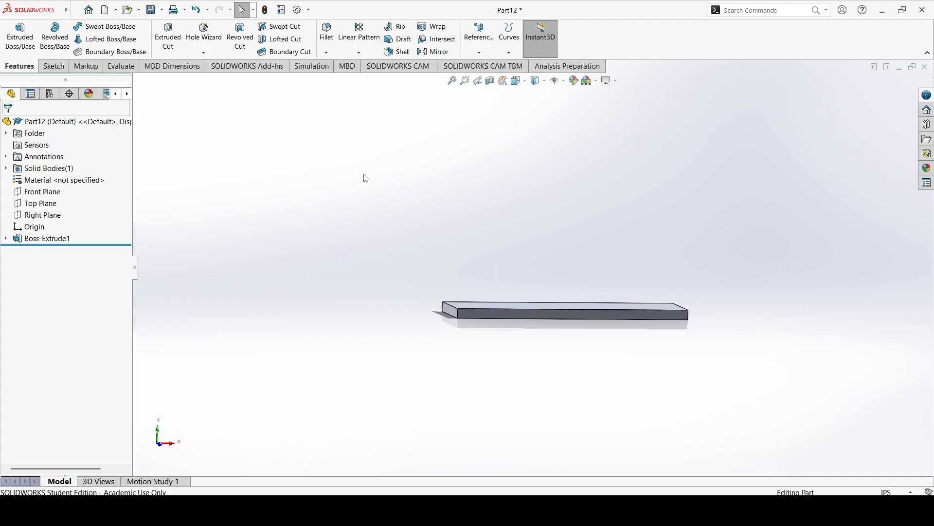
{"action": "middle_click_drag", "start_coordinate": [366, 179], "coordinate": [524, 310]}
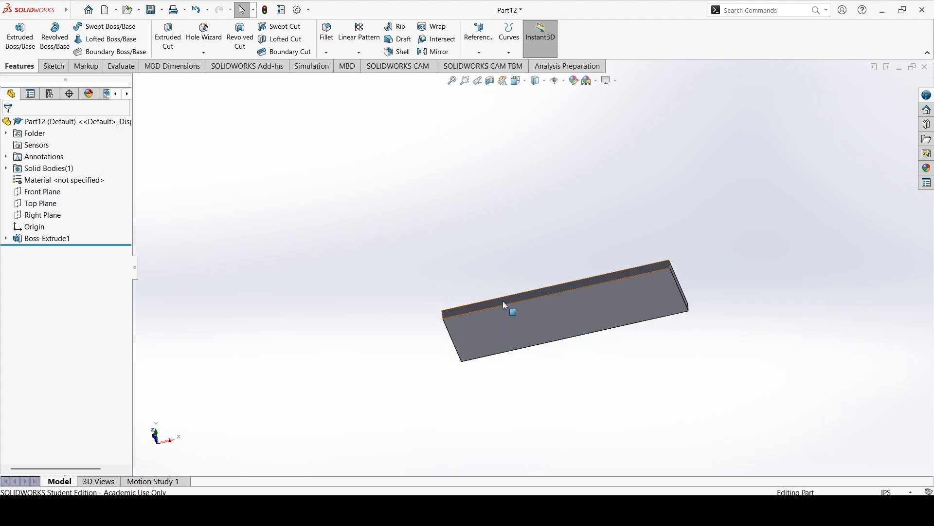
{"action": "middle_click_drag", "start_coordinate": [533, 247], "coordinate": [489, 314]}
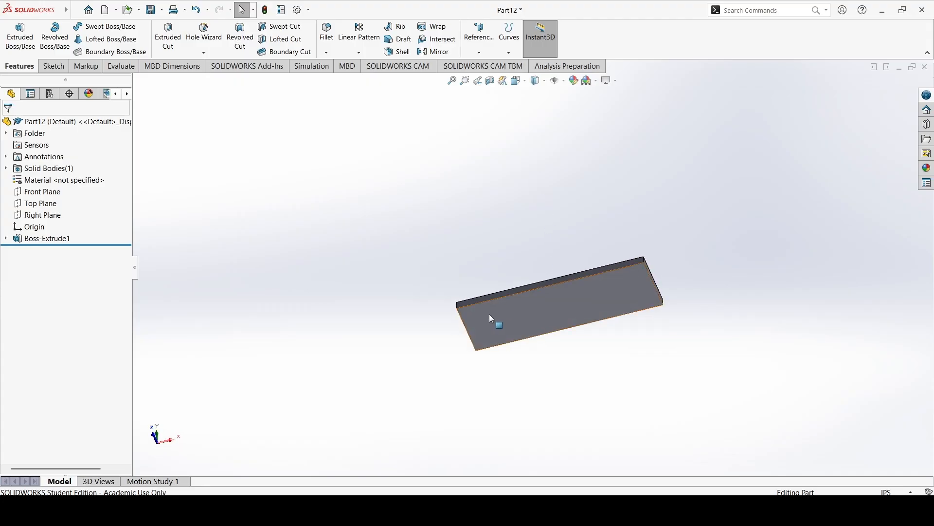
{"action": "left_click", "coordinate": [611, 283]}
{"action": "left_click", "coordinate": [707, 256]}
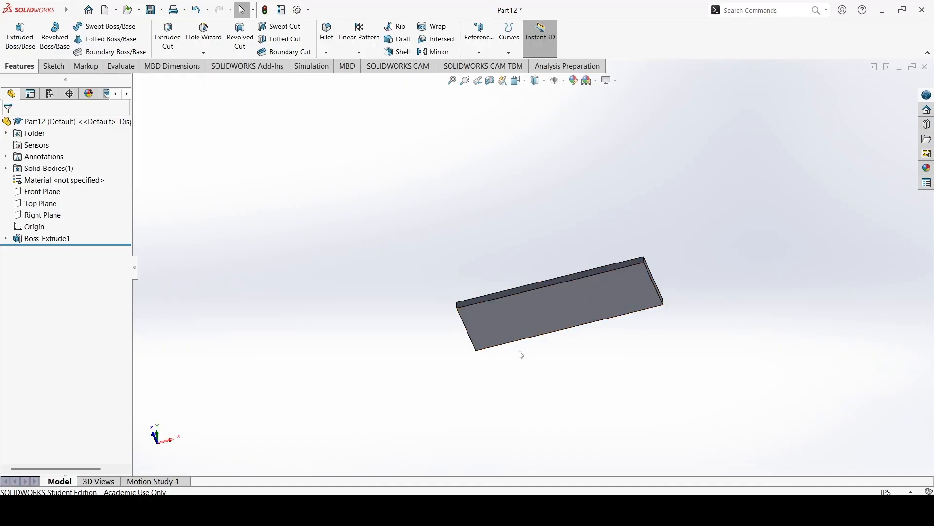
{"action": "middle_click_drag", "start_coordinate": [550, 203], "coordinate": [583, 356]}
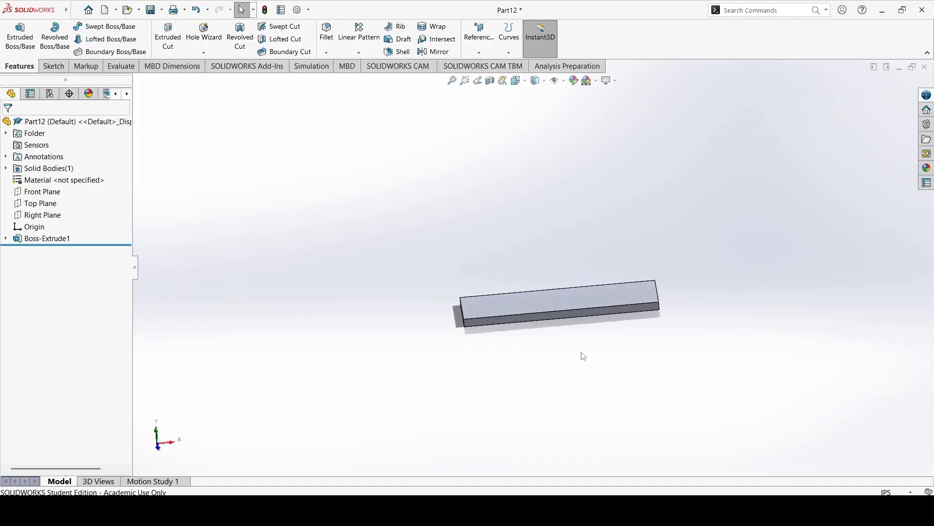
{"action": "middle_click_drag", "start_coordinate": [476, 253], "coordinate": [484, 287]}
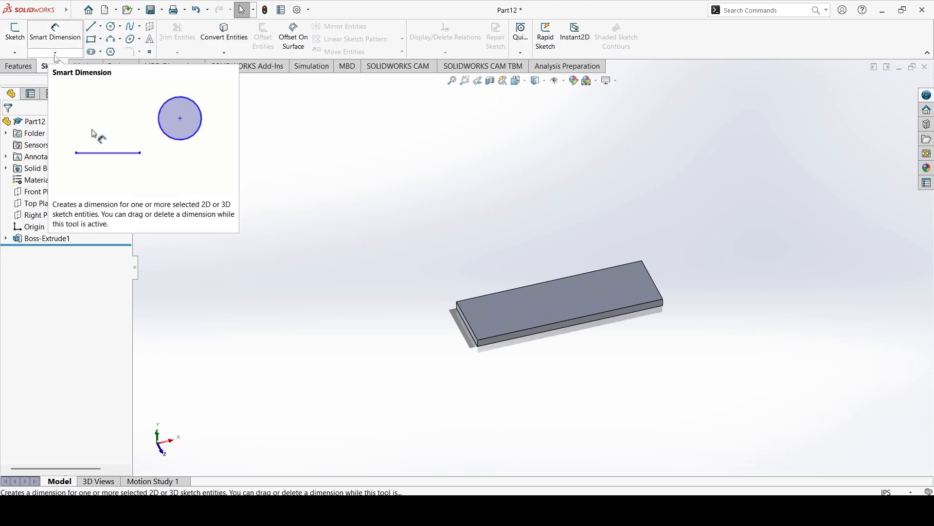
{"action": "left_click", "coordinate": [19, 66]}
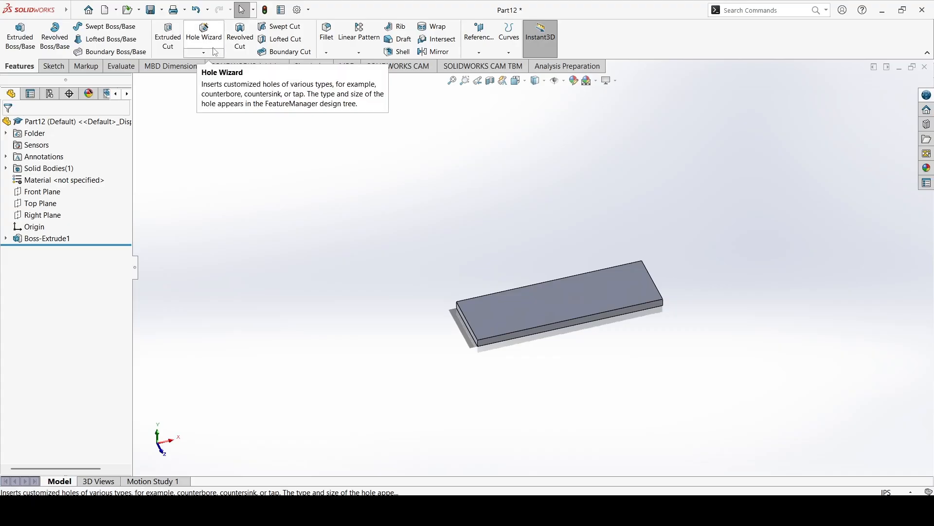
Start a new sketch on the plate's upper face.
{"action": "left_click", "coordinate": [53, 66]}
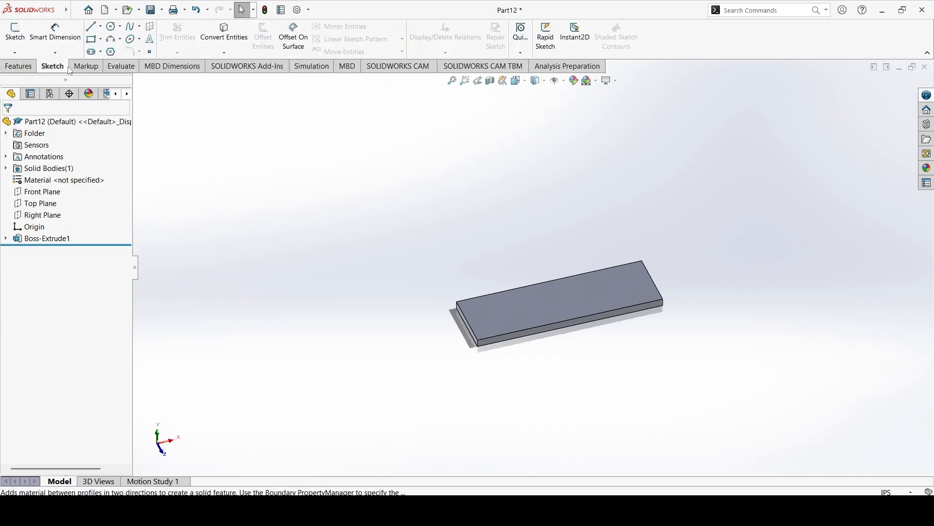
{"action": "left_click", "coordinate": [15, 32]}
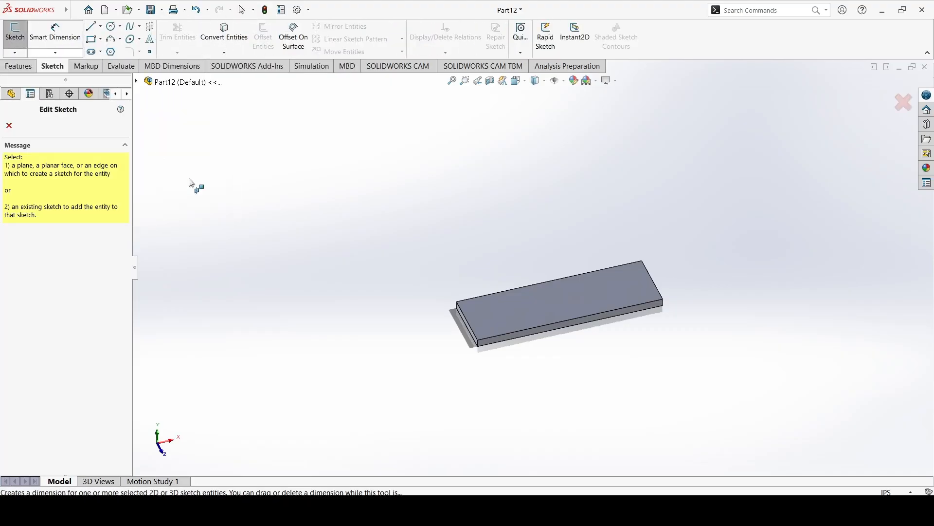
{"action": "left_click", "coordinate": [507, 317]}
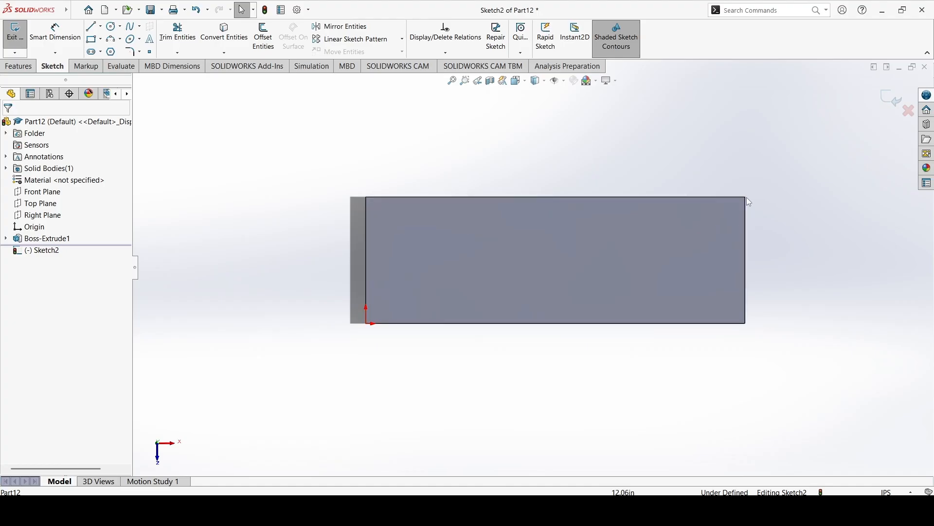
Place four sketch points on the plate's upper face in a rectangular layout, two near each short end.
{"action": "mouse_move", "coordinate": [403, 213]}
{"action": "middle_mouse_down"}
{"action": "mouse_move", "coordinate": [540, 197]}
{"action": "mouse_move", "coordinate": [483, 217]}
{"action": "mouse_move", "coordinate": [563, 233]}
{"action": "mouse_move", "coordinate": [511, 244]}
{"action": "mouse_move", "coordinate": [500, 236]}
{"action": "mouse_move", "coordinate": [496, 167]}
{"action": "middle_mouse_up"}
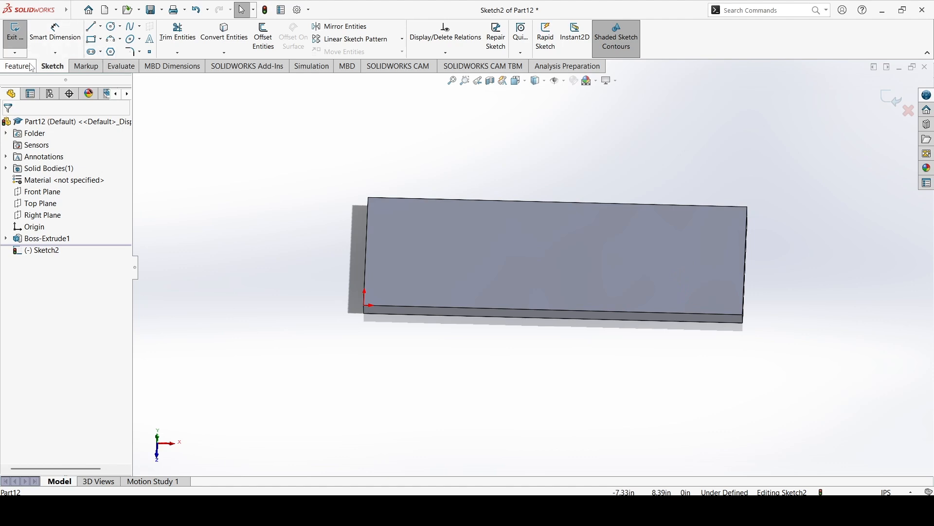
{"action": "left_click", "coordinate": [149, 52]}
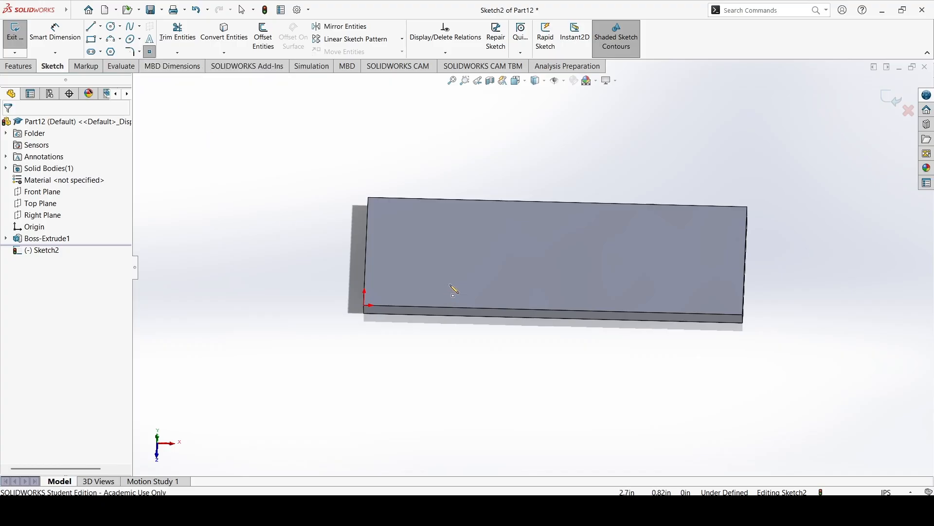
{"action": "left_click", "coordinate": [424, 282]}
{"action": "left_click", "coordinate": [426, 230]}
{"action": "left_click", "coordinate": [676, 237]}
{"action": "left_click", "coordinate": [673, 289]}
Orient the view straight onto the plate's upper face to show all four sketch points.
{"action": "mouse_move", "coordinate": [602, 319]}
{"action": "middle_mouse_down"}
{"action": "mouse_move", "coordinate": [604, 240]}
{"action": "mouse_move", "coordinate": [461, 266]}
{"action": "middle_mouse_up"}
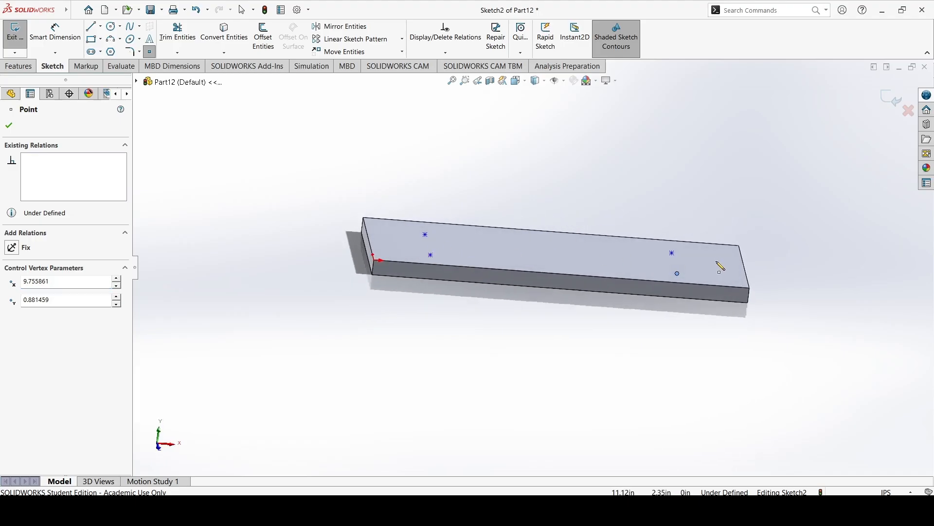
{"action": "middle_click_drag", "start_coordinate": [501, 228], "coordinate": [488, 264]}
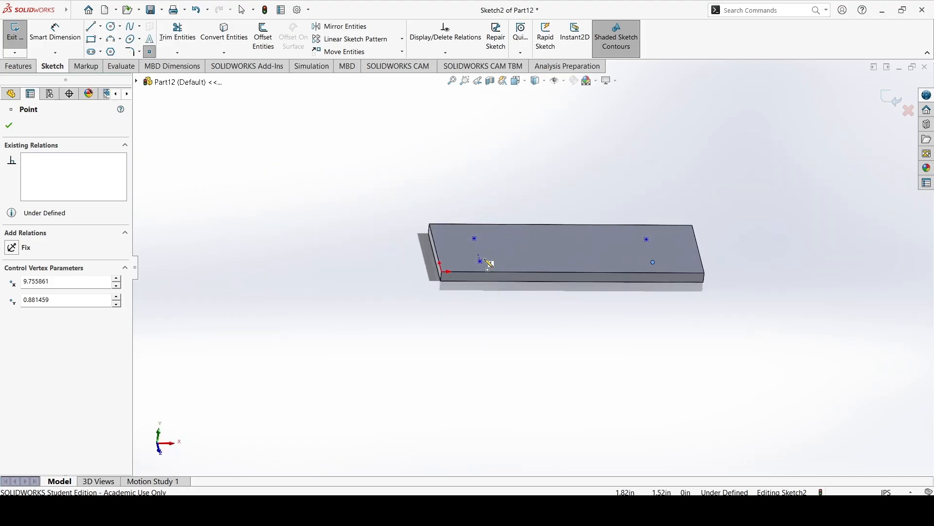
{"action": "left_click", "coordinate": [519, 81]}
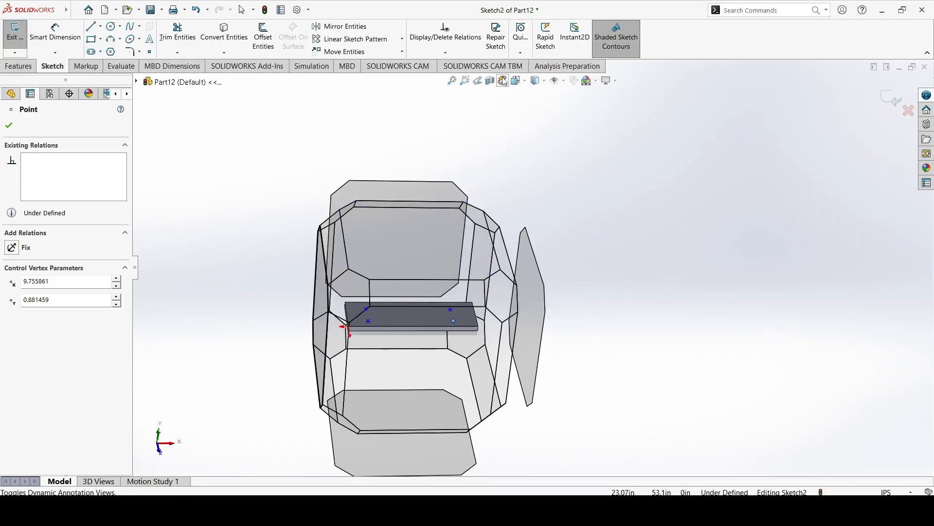
{"action": "left_click", "coordinate": [526, 85]}
{"action": "left_click", "coordinate": [571, 135]}
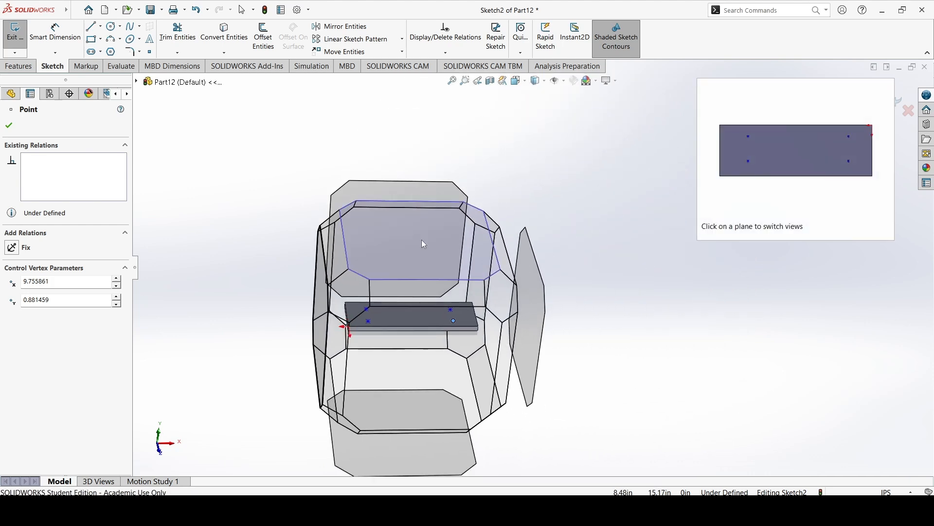
{"action": "left_click", "coordinate": [421, 239]}
{"action": "scroll", "coordinate": [421, 240], "scroll_direction": "down", "scroll_amount": 3}
{"action": "scroll", "coordinate": [437, 225], "scroll_direction": "up", "scroll_amount": 5}
{"action": "scroll", "coordinate": [646, 259], "scroll_direction": "down", "scroll_amount": 3}
{"action": "scroll", "coordinate": [665, 266], "scroll_direction": "up", "scroll_amount": 1}
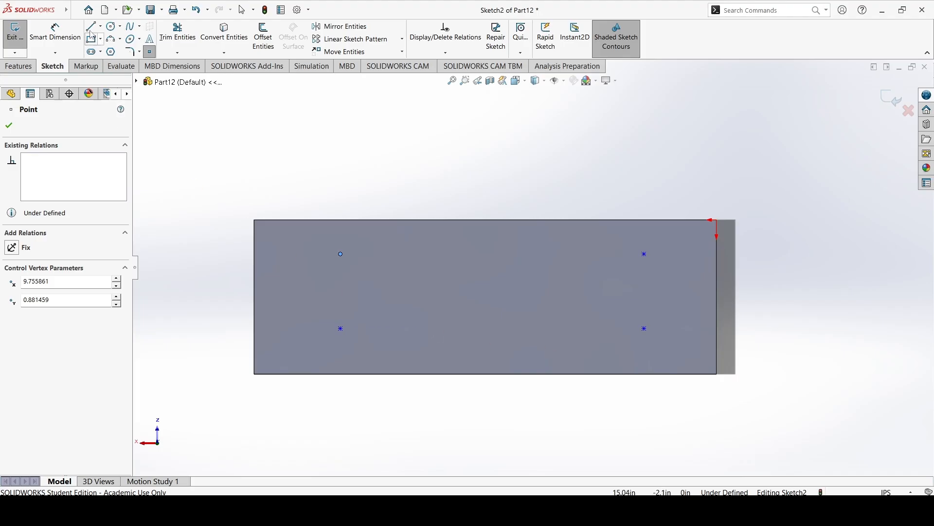
Dimension the spacing between the two points at the short end away from the origin to 1.75 in.
{"action": "left_click", "coordinate": [55, 32]}
{"action": "left_click", "coordinate": [341, 328]}
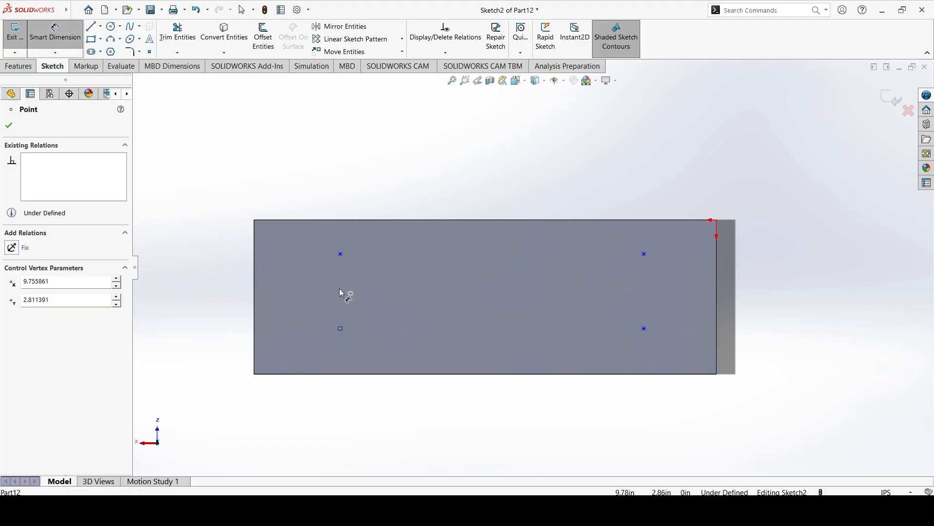
{"action": "left_click", "coordinate": [340, 254]}
{"action": "left_click", "coordinate": [295, 300]}
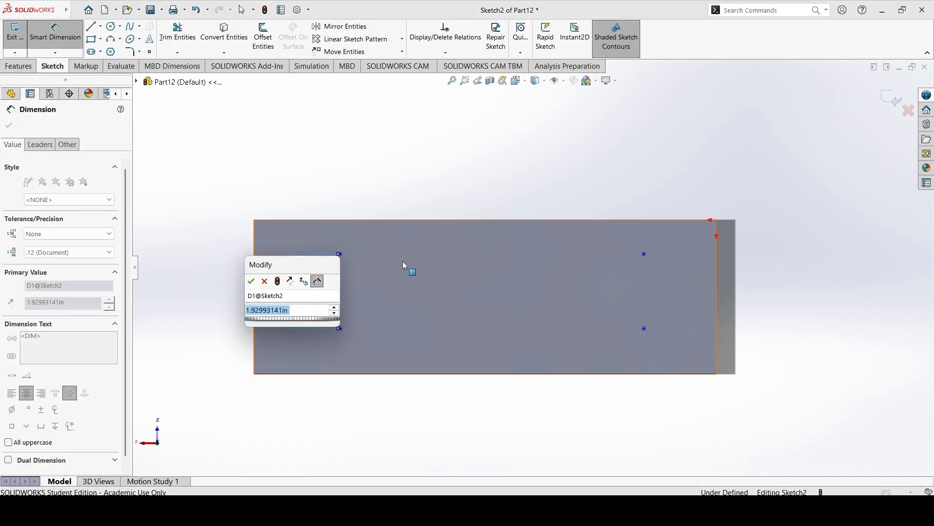
{"action": "type", "text": "1.75"}
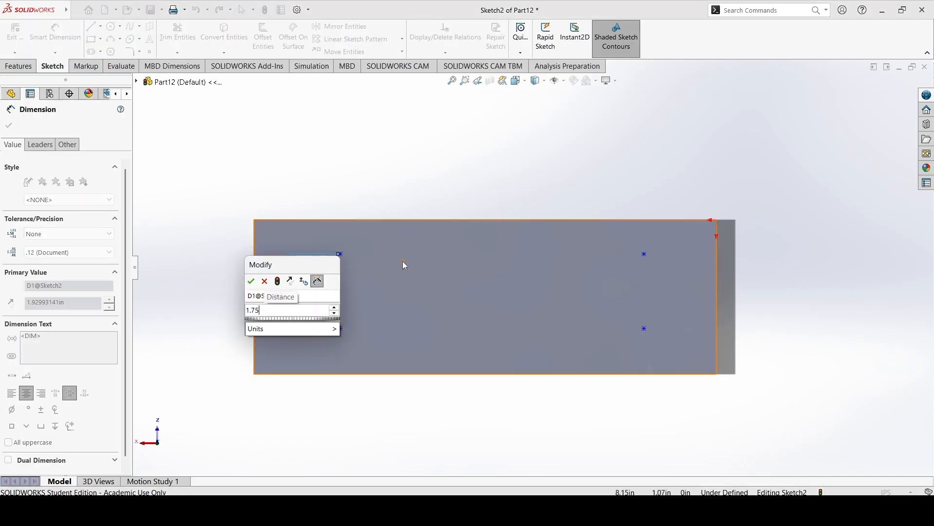
{"action": "key", "text": "Return"}
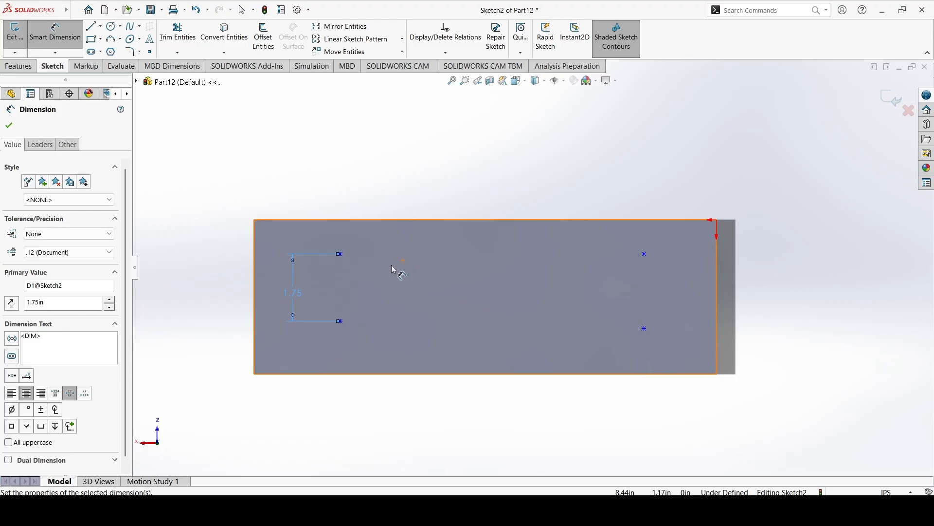
Dimension the spacing between the two points at the origin end to 1.75 in and leave Smart Dimension.
{"action": "left_click", "coordinate": [645, 329]}
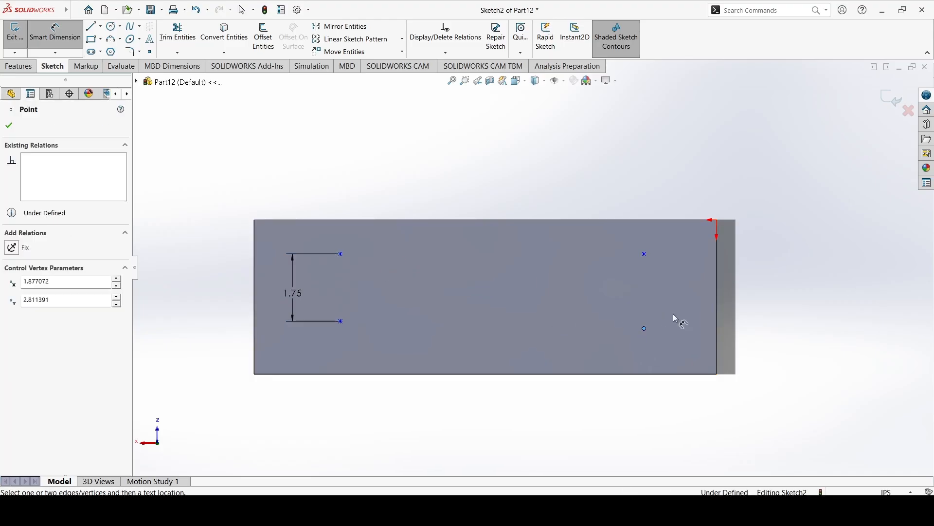
{"action": "left_click", "coordinate": [661, 271]}
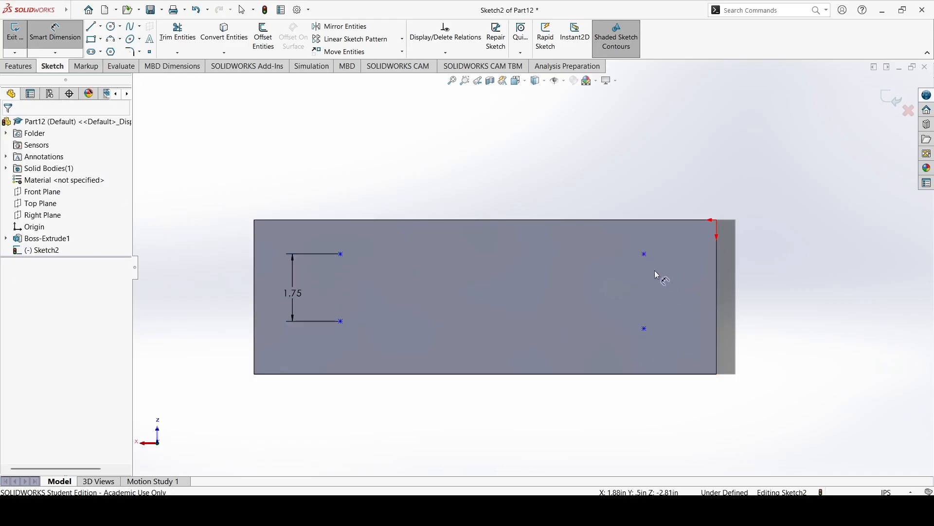
{"action": "left_click", "coordinate": [645, 254]}
{"action": "left_click", "coordinate": [644, 329]}
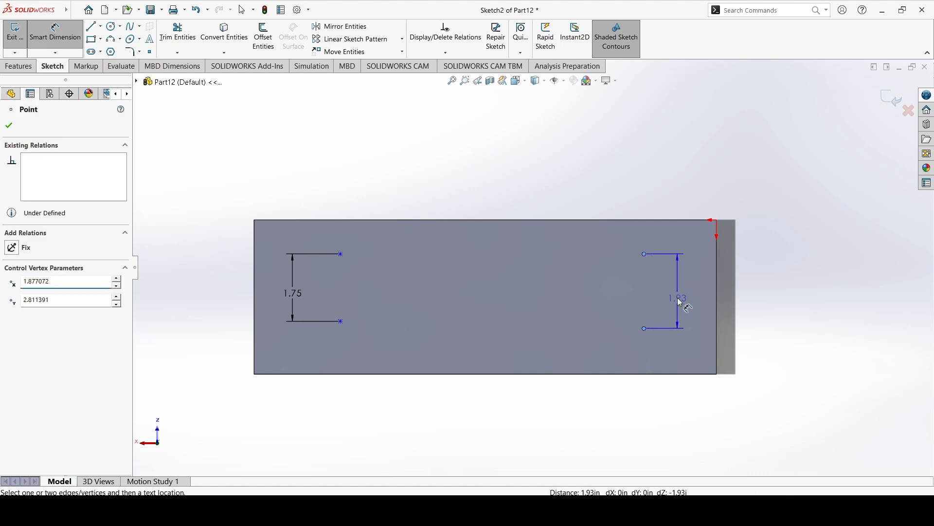
{"action": "left_click", "coordinate": [682, 302]}
{"action": "type", "text": "1.75"}
{"action": "key", "text": "Return"}
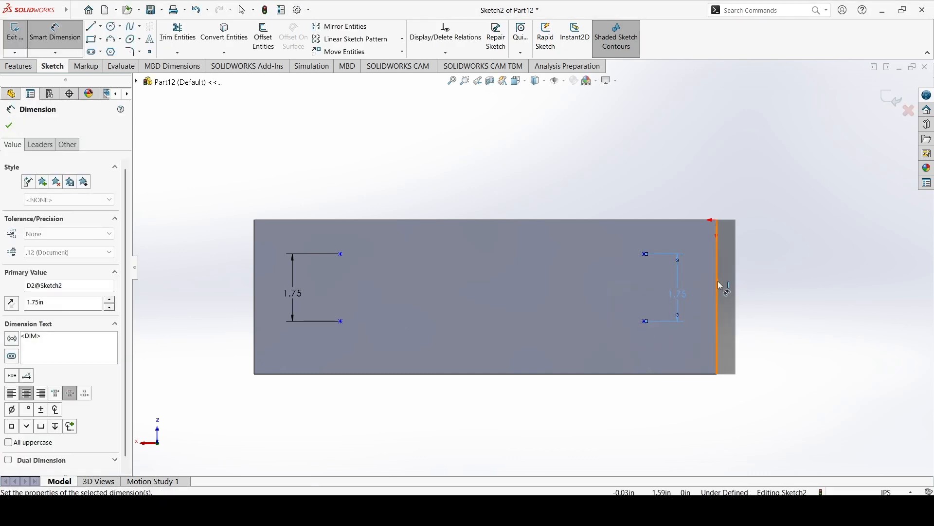
{"action": "key", "text": "Escape"}
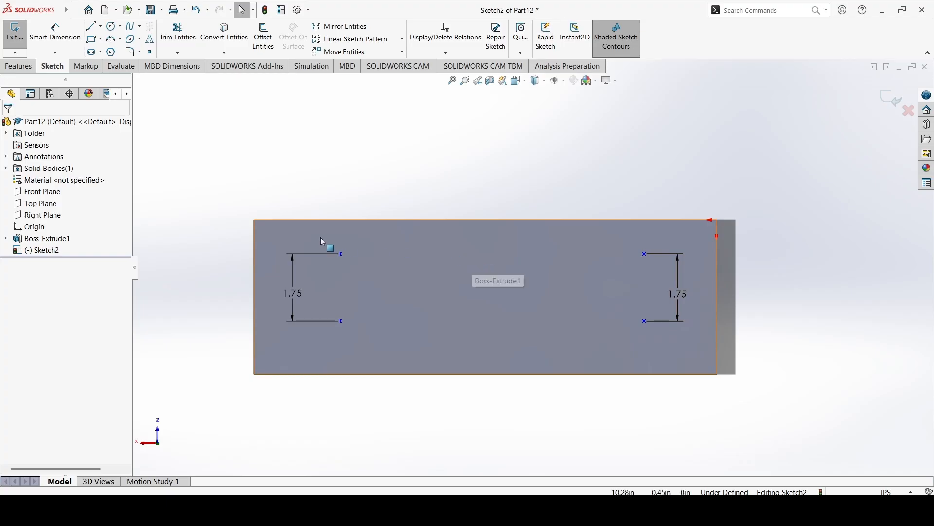
Dimension the lower point of the pair away from the origin 2.25 in from the nearest short edge.
{"action": "left_click", "coordinate": [66, 39]}
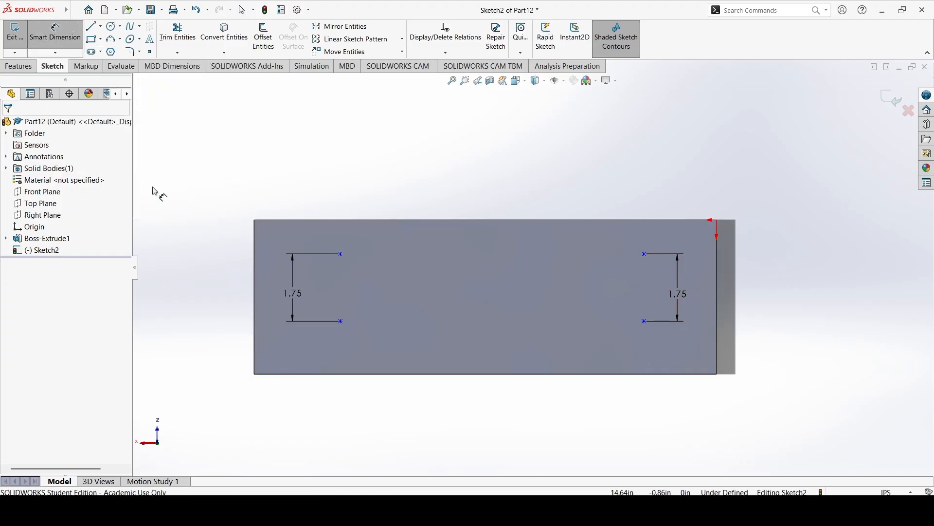
{"action": "left_click", "coordinate": [342, 322]}
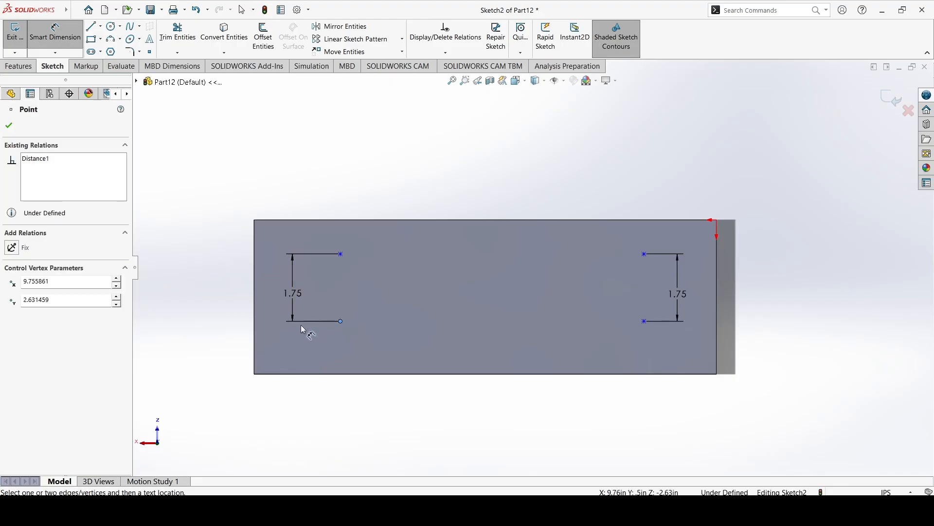
{"action": "left_click", "coordinate": [255, 332]}
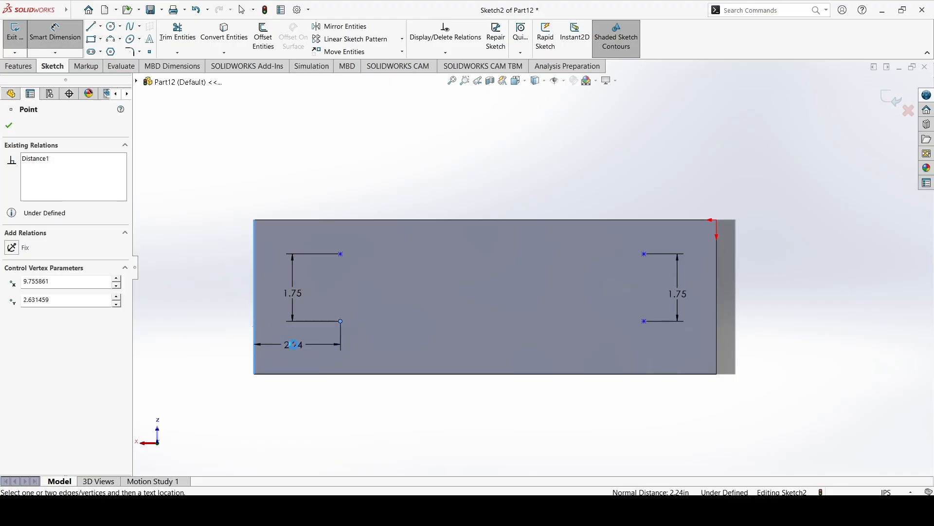
{"action": "left_click", "coordinate": [302, 347]}
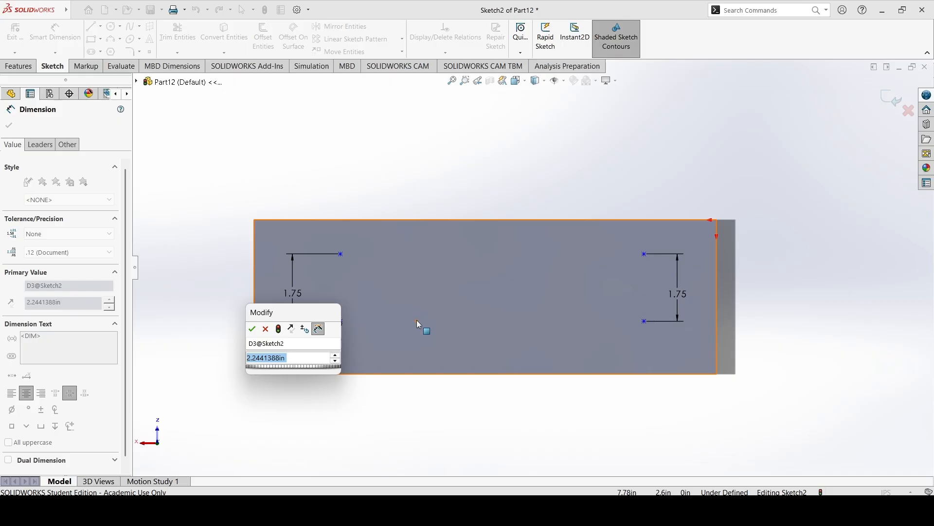
{"action": "type", "text": "1.25"}
{"action": "key", "text": "Return"}
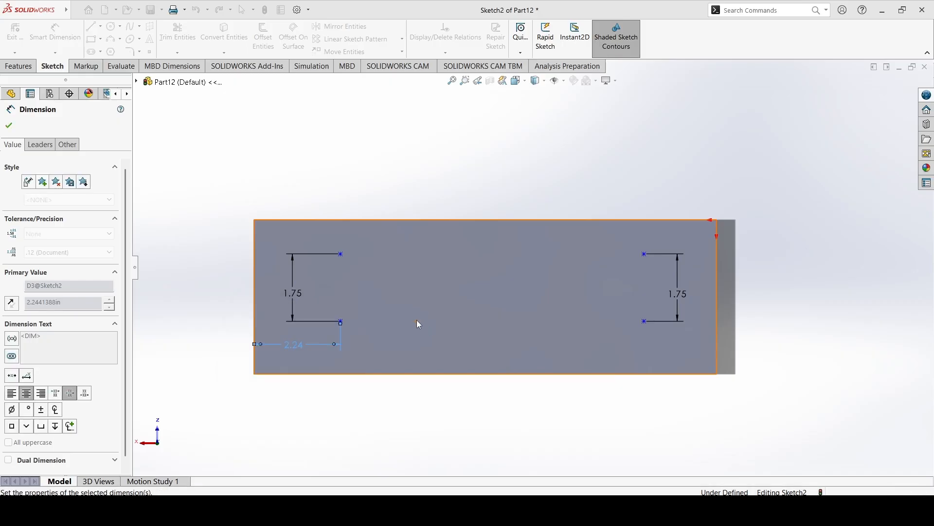
{"action": "key", "text": "Escape"}
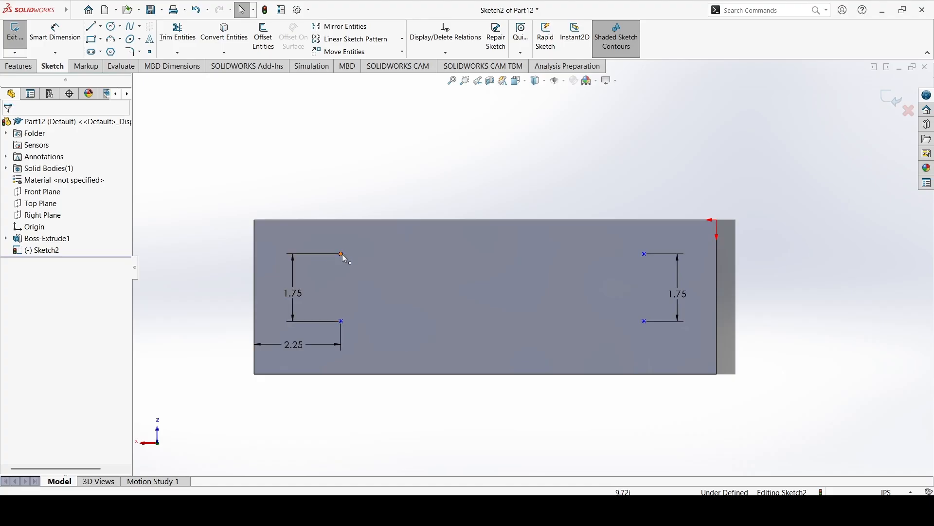
Move the two points away from the origin out of vertical alignment to test their remaining freedom.
{"action": "mouse_move", "coordinate": [342, 321]}
{"action": "left_mouse_down"}
{"action": "mouse_move", "coordinate": [346, 306]}
{"action": "mouse_move", "coordinate": [361, 327]}
{"action": "mouse_move", "coordinate": [370, 295]}
{"action": "mouse_move", "coordinate": [371, 316]}
{"action": "left_mouse_up"}
{"action": "mouse_move", "coordinate": [343, 257]}
{"action": "left_mouse_down"}
{"action": "mouse_move", "coordinate": [364, 261]}
{"action": "mouse_move", "coordinate": [405, 304]}
{"action": "mouse_move", "coordinate": [375, 282]}
{"action": "left_mouse_up"}
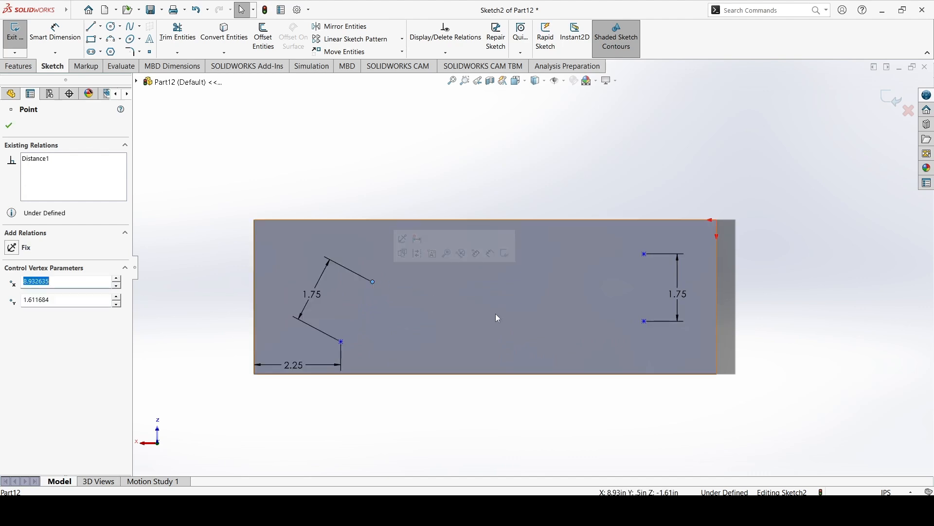
{"action": "left_click", "coordinate": [416, 413]}
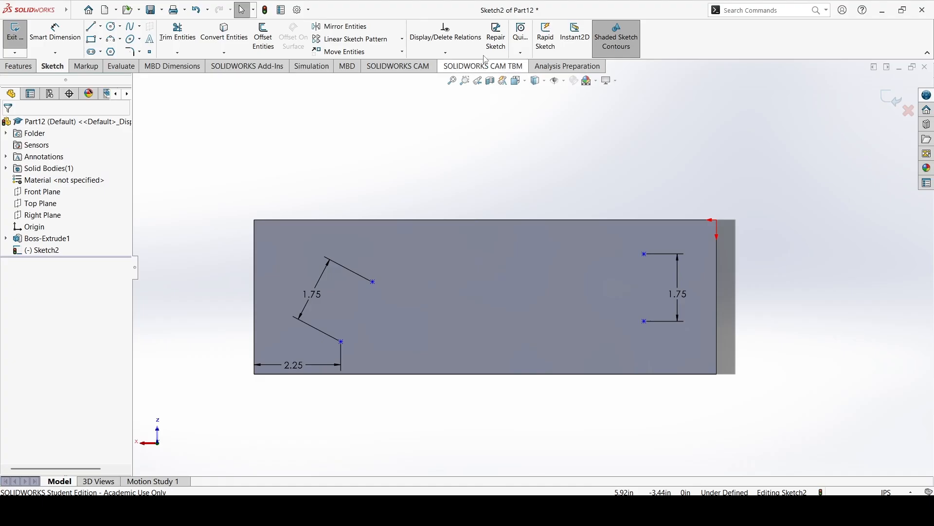
Add a Vertical relation between the two misaligned points.
{"action": "left_click", "coordinate": [463, 54]}
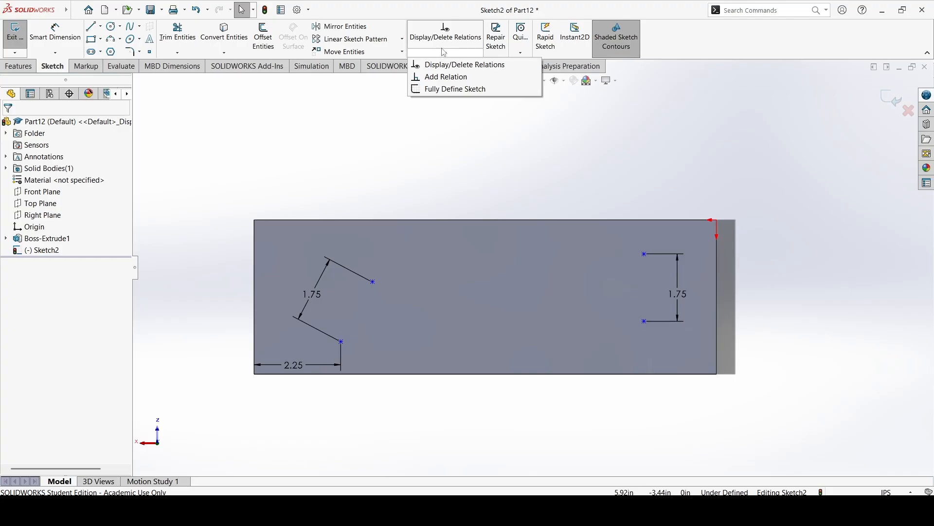
{"action": "left_click", "coordinate": [445, 78]}
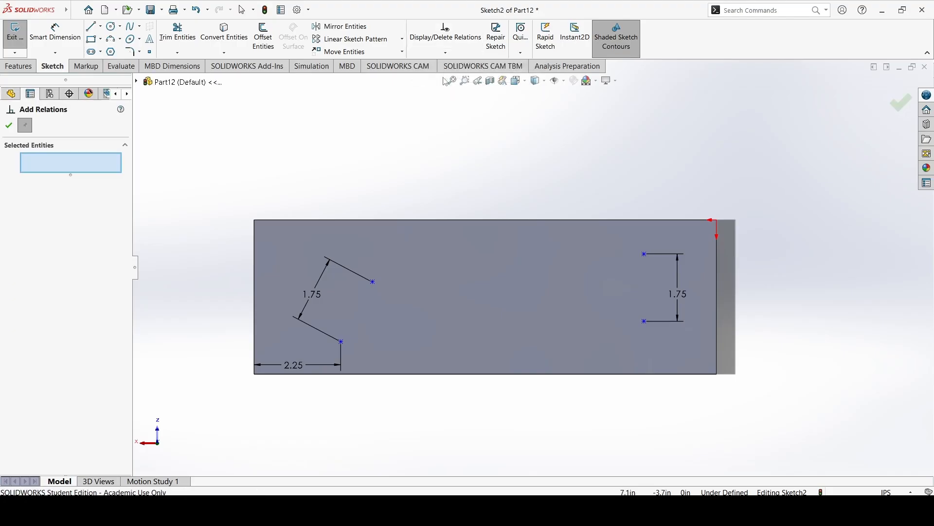
{"action": "left_click", "coordinate": [341, 342]}
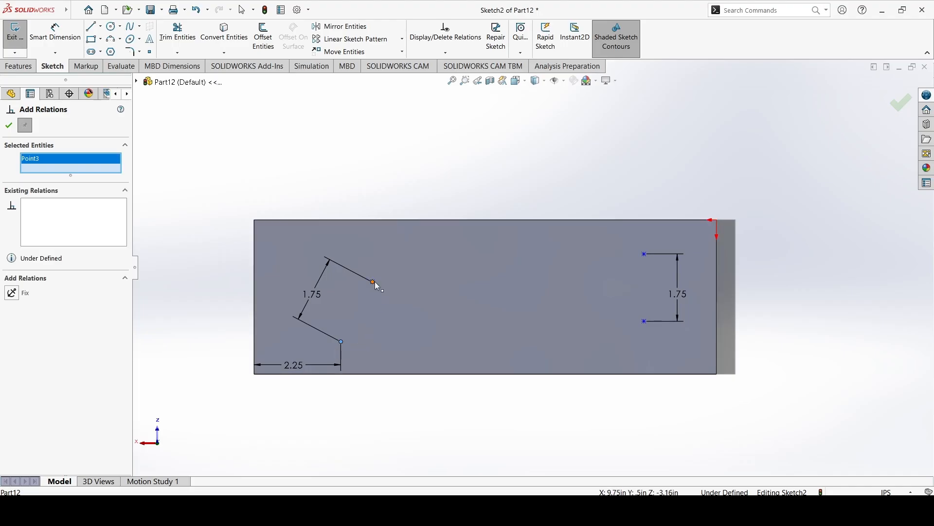
{"action": "left_click", "coordinate": [374, 282]}
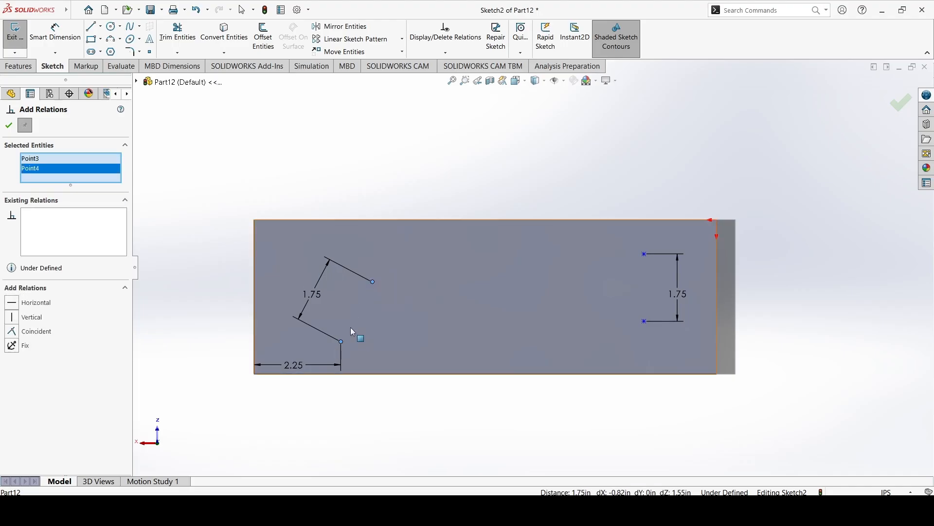
{"action": "left_click", "coordinate": [23, 321]}
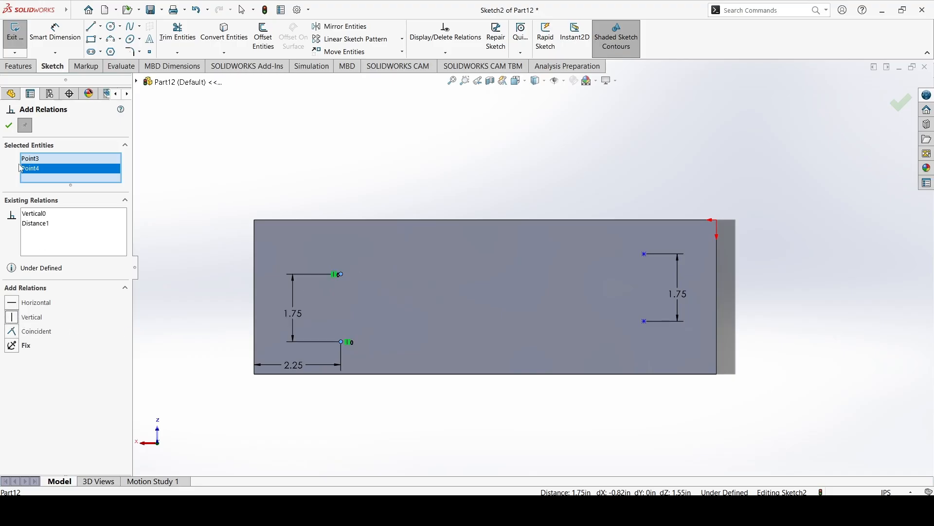
{"action": "left_click", "coordinate": [13, 127]}
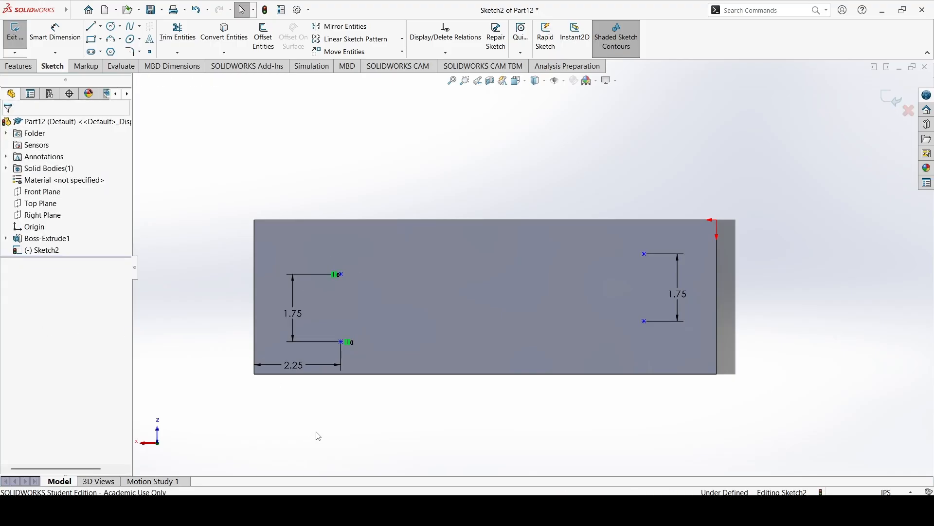
Move the vertically related points across the plate's width to test how they are constrained.
{"action": "mouse_move", "coordinate": [341, 342]}
{"action": "left_mouse_down"}
{"action": "mouse_move", "coordinate": [345, 325]}
{"action": "mouse_move", "coordinate": [341, 345]}
{"action": "left_mouse_up"}
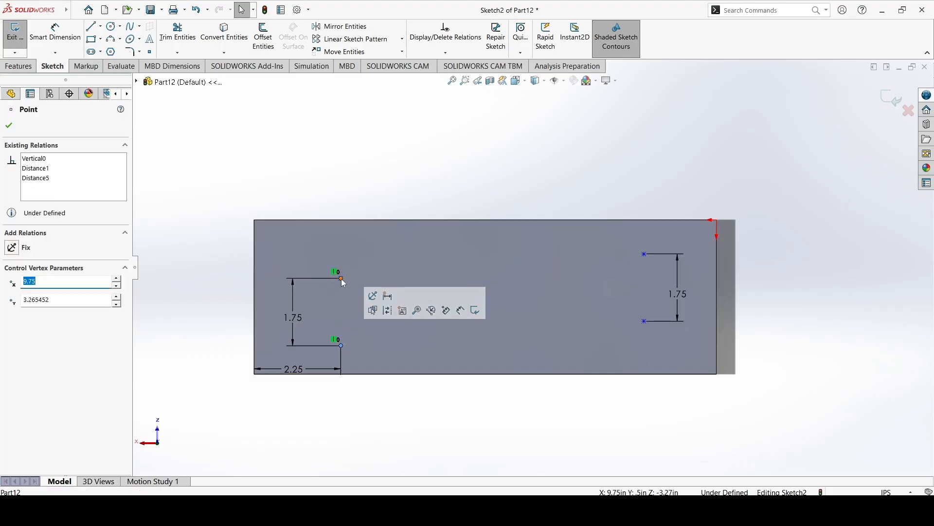
{"action": "left_click_drag", "start_coordinate": [341, 278], "coordinate": [394, 296]}
{"action": "mouse_move", "coordinate": [302, 279]}
{"action": "left_mouse_down"}
{"action": "mouse_move", "coordinate": [451, 283]}
{"action": "mouse_move", "coordinate": [452, 267]}
{"action": "left_mouse_up"}
{"action": "left_click", "coordinate": [428, 143]}
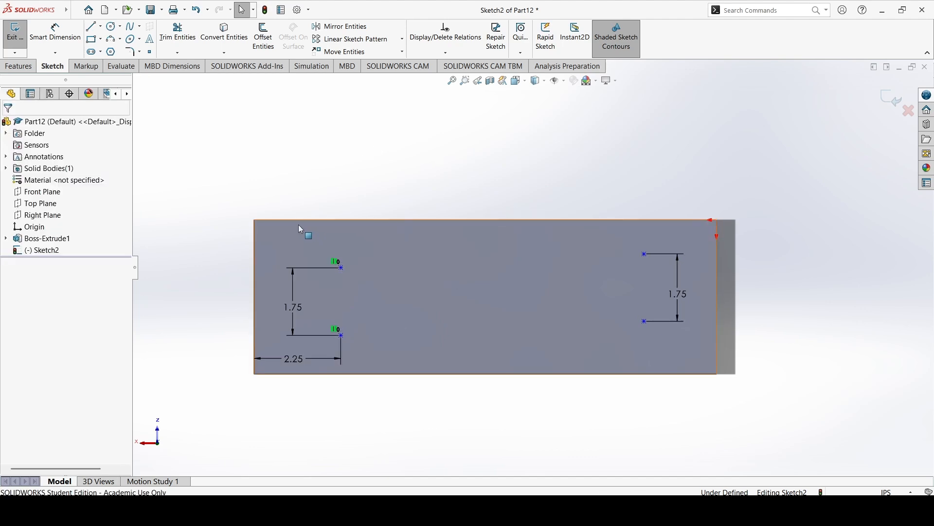
Dimension the lower point of the pair away from the origin 1.25 in from the plate's lower long edge.
{"action": "left_click", "coordinate": [55, 30]}
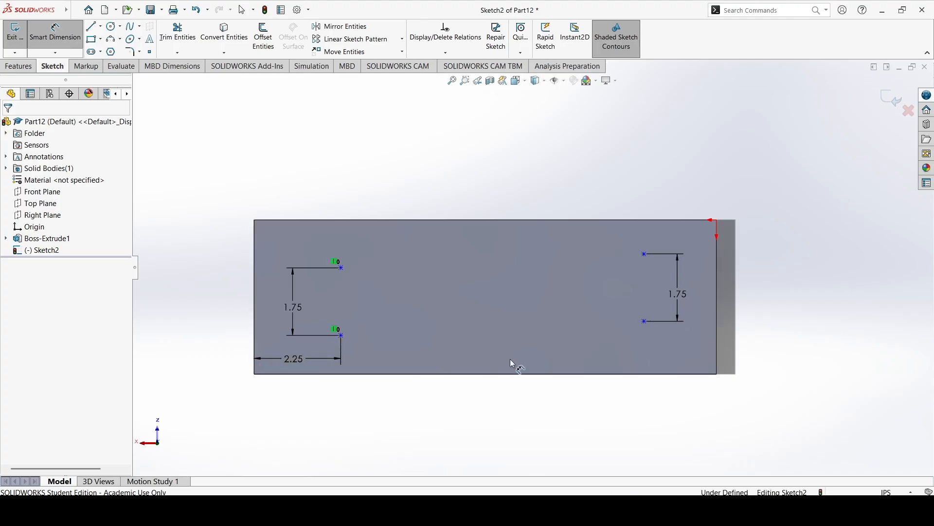
{"action": "left_click", "coordinate": [343, 375]}
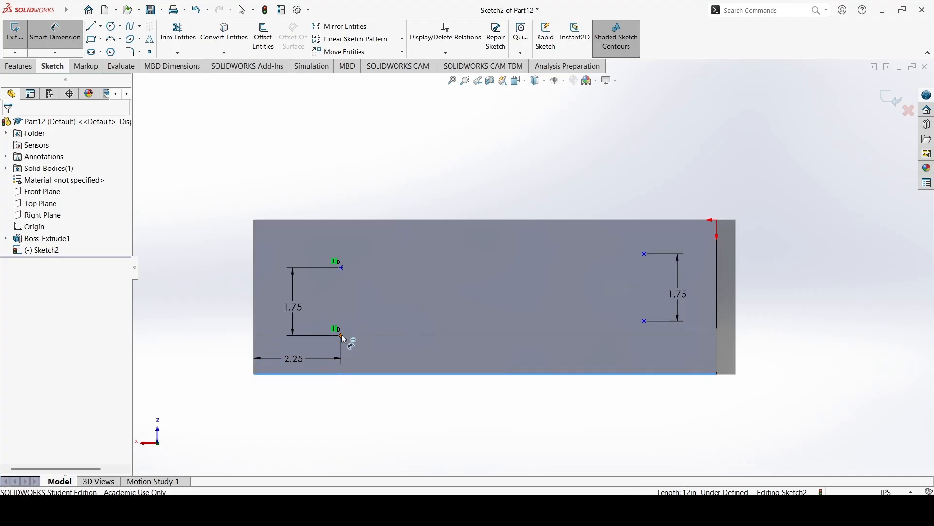
{"action": "left_click", "coordinate": [342, 336]}
{"action": "left_click", "coordinate": [365, 354]}
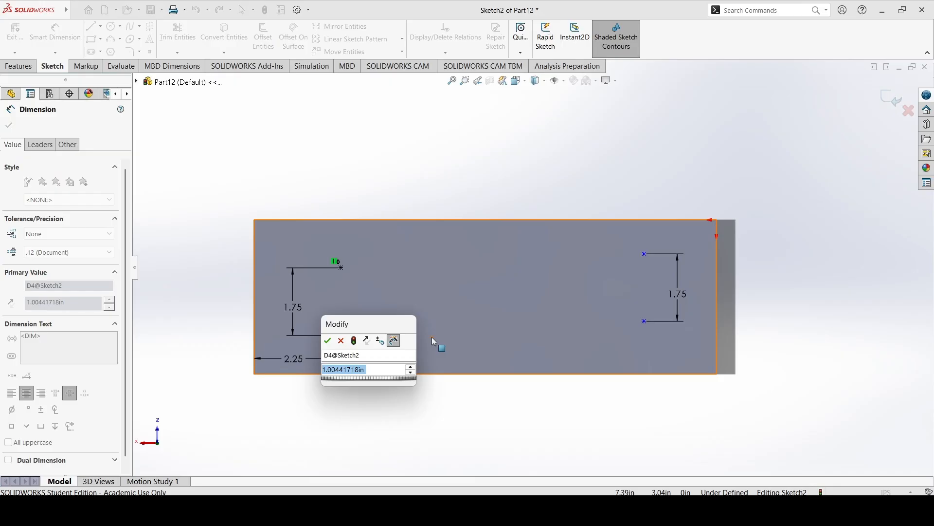
{"action": "type", "text": "1.25"}
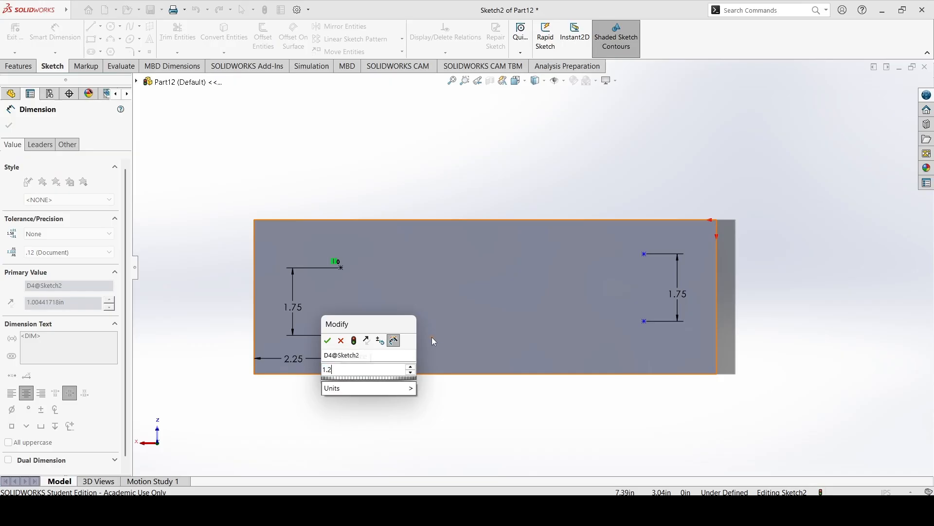
{"action": "key", "text": "Return"}
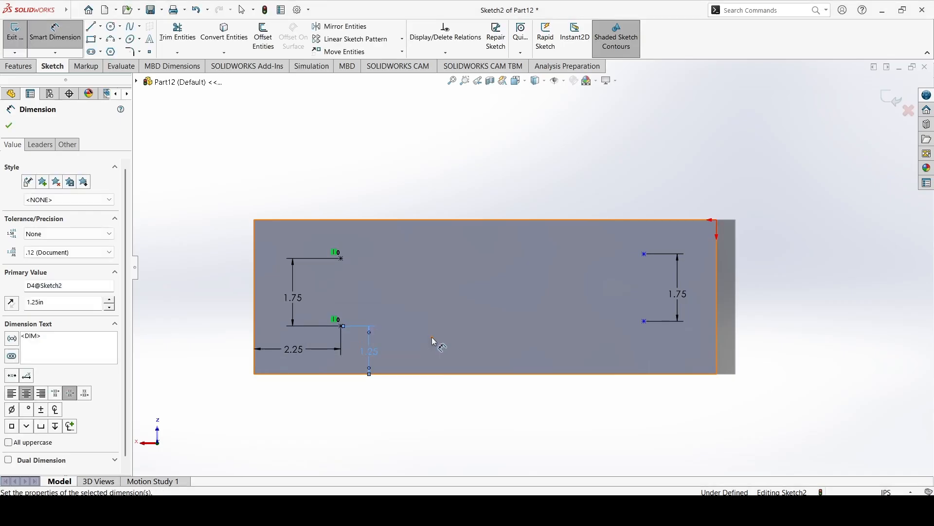
Set the lower point's distance from the lower long edge to 1.5 in.
{"action": "double_click", "coordinate": [375, 351]}
{"action": "type", "text": "1.5"}
{"action": "key", "text": "Return"}
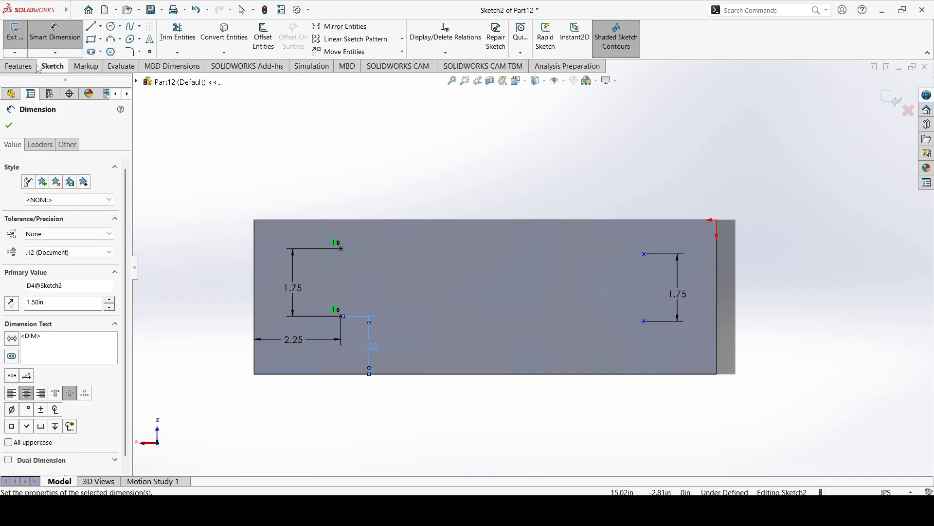
{"action": "left_click", "coordinate": [381, 153]}
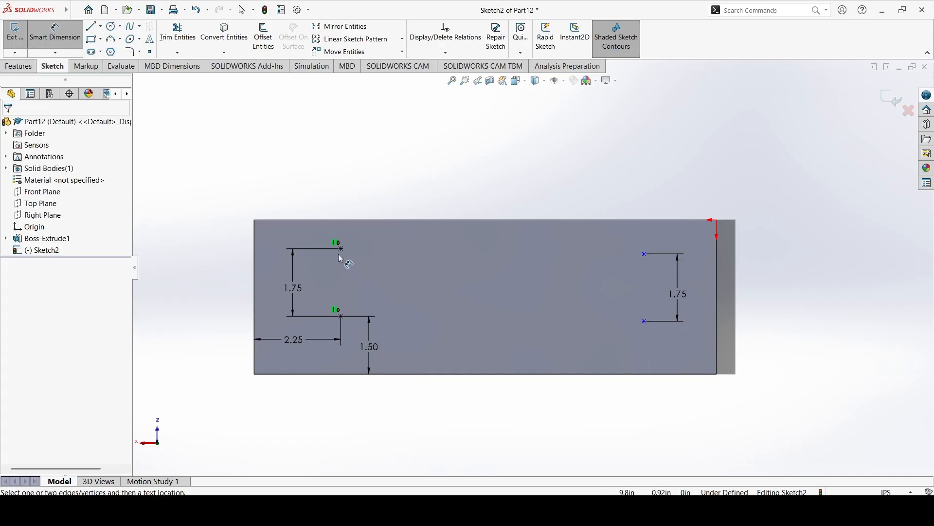
Try to move the upper point of the dimensioned pair away from the origin to test its constraints.
{"action": "left_click", "coordinate": [341, 249]}
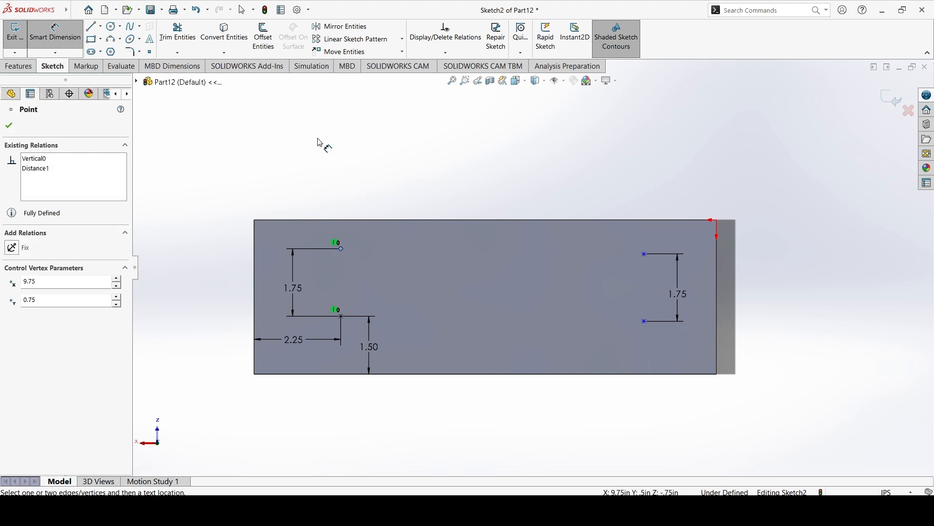
{"action": "left_click", "coordinate": [317, 142]}
{"action": "left_click", "coordinate": [55, 34]}
{"action": "mouse_move", "coordinate": [341, 249]}
{"action": "left_mouse_down"}
{"action": "mouse_move", "coordinate": [326, 268]}
{"action": "mouse_move", "coordinate": [333, 258]}
{"action": "left_mouse_up"}
{"action": "left_click", "coordinate": [531, 155]}
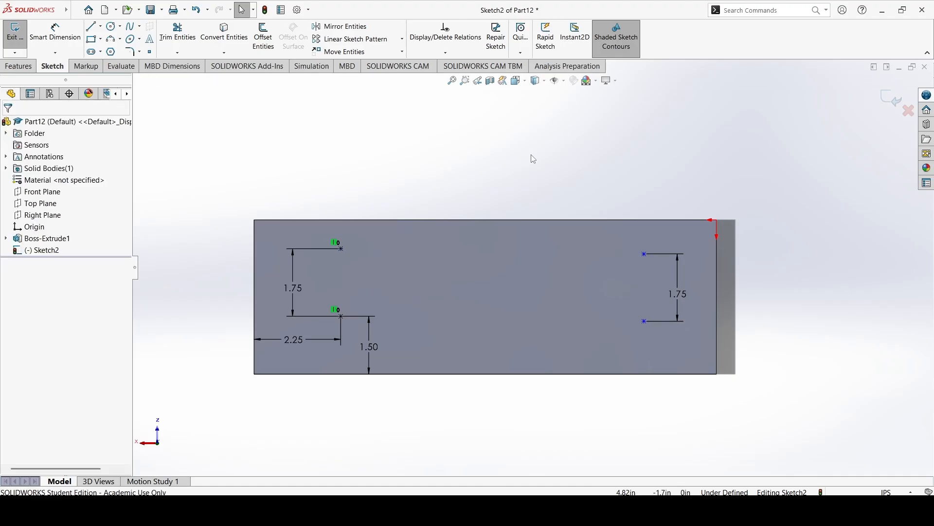
Move the two points near the origin around the face to test their remaining freedom.
{"action": "mouse_move", "coordinate": [646, 322]}
{"action": "left_mouse_down"}
{"action": "mouse_move", "coordinate": [579, 326]}
{"action": "mouse_move", "coordinate": [754, 334]}
{"action": "mouse_move", "coordinate": [684, 202]}
{"action": "mouse_move", "coordinate": [579, 207]}
{"action": "mouse_move", "coordinate": [565, 300]}
{"action": "left_mouse_up"}
{"action": "mouse_move", "coordinate": [633, 330]}
{"action": "left_mouse_down"}
{"action": "mouse_move", "coordinate": [610, 259]}
{"action": "mouse_move", "coordinate": [686, 210]}
{"action": "mouse_move", "coordinate": [676, 329]}
{"action": "mouse_move", "coordinate": [644, 338]}
{"action": "mouse_move", "coordinate": [653, 329]}
{"action": "mouse_move", "coordinate": [646, 261]}
{"action": "mouse_move", "coordinate": [653, 340]}
{"action": "mouse_move", "coordinate": [645, 334]}
{"action": "left_mouse_up"}
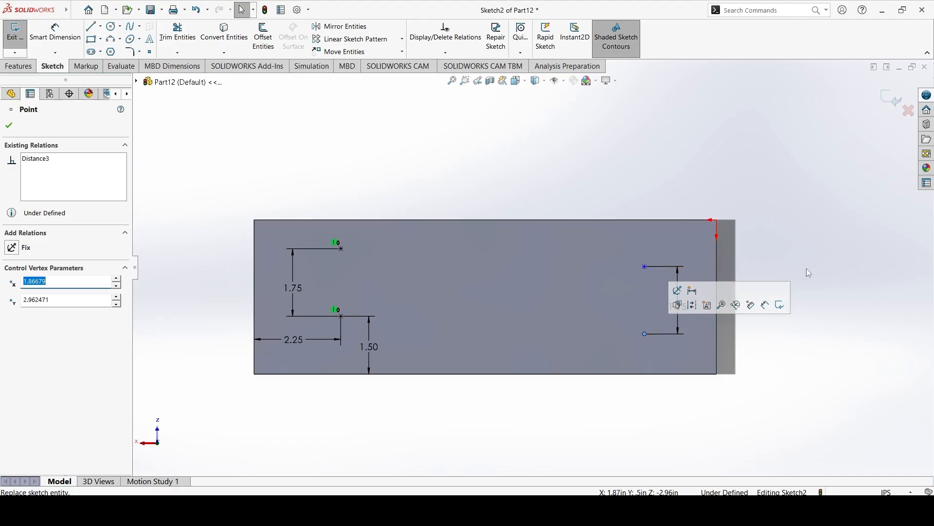
{"action": "left_click", "coordinate": [806, 270]}
Add a Horizontal relation between the upper points of the two pairs.
{"action": "left_click", "coordinate": [445, 52]}
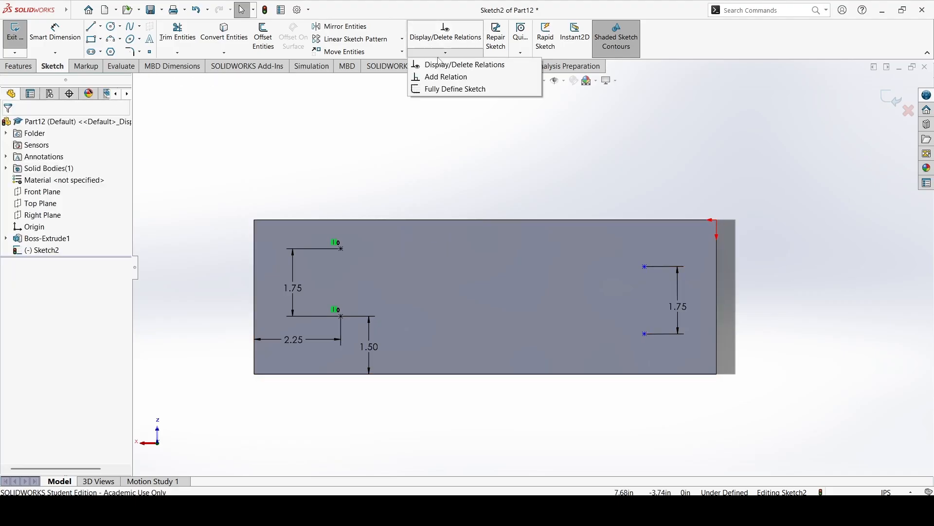
{"action": "left_click", "coordinate": [440, 77]}
{"action": "left_click", "coordinate": [341, 248]}
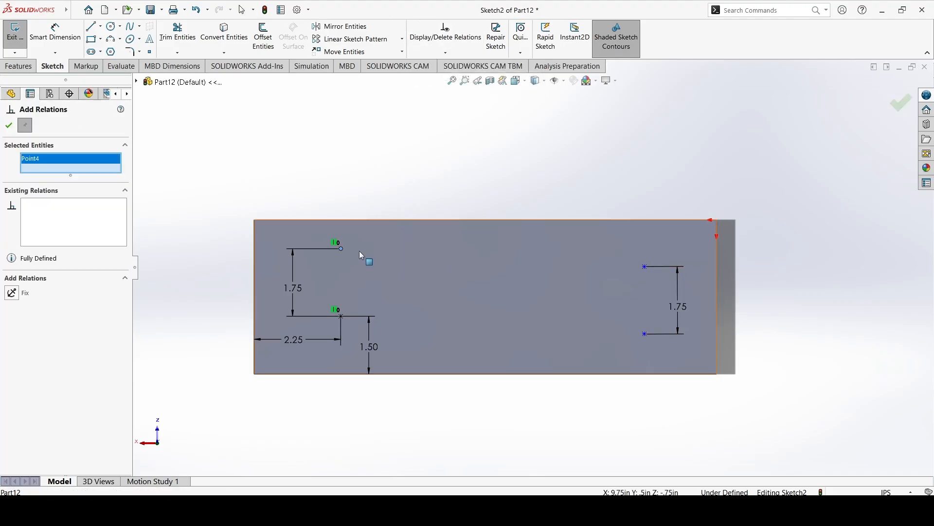
{"action": "left_click", "coordinate": [646, 267]}
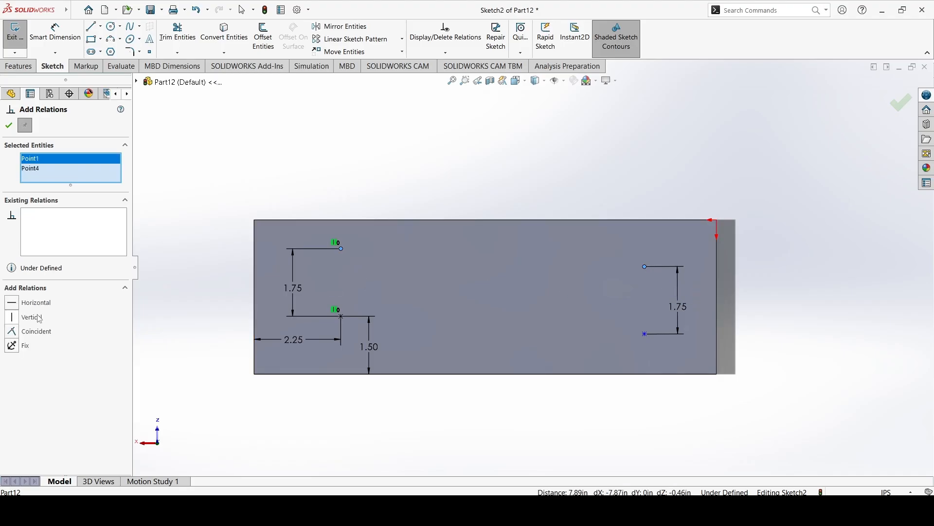
{"action": "left_click", "coordinate": [28, 303]}
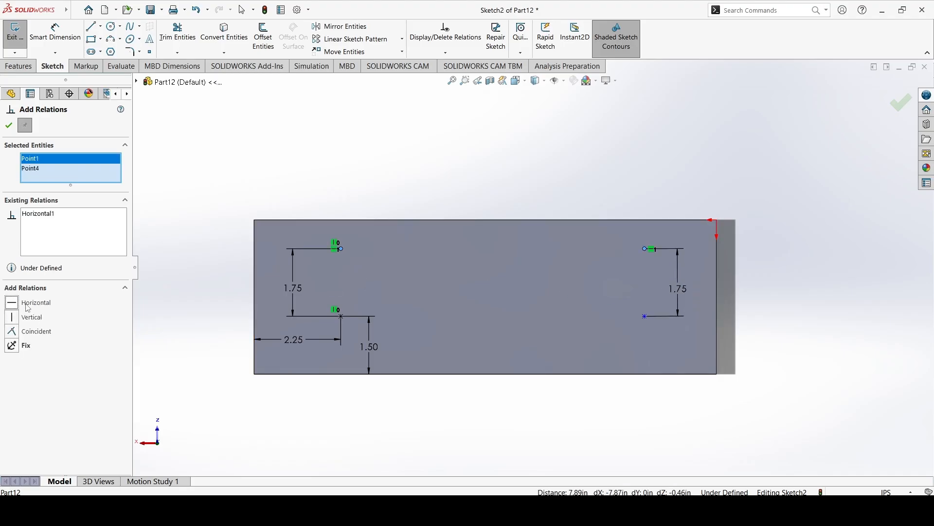
{"action": "left_click", "coordinate": [7, 126]}
Move the lower point near the origin along the plate's length to test the pair's remaining freedom.
{"action": "mouse_move", "coordinate": [634, 317]}
{"action": "left_mouse_down"}
{"action": "mouse_move", "coordinate": [577, 302]}
{"action": "mouse_move", "coordinate": [597, 321]}
{"action": "mouse_move", "coordinate": [574, 290]}
{"action": "mouse_move", "coordinate": [566, 318]}
{"action": "left_mouse_up"}
{"action": "left_click", "coordinate": [602, 384]}
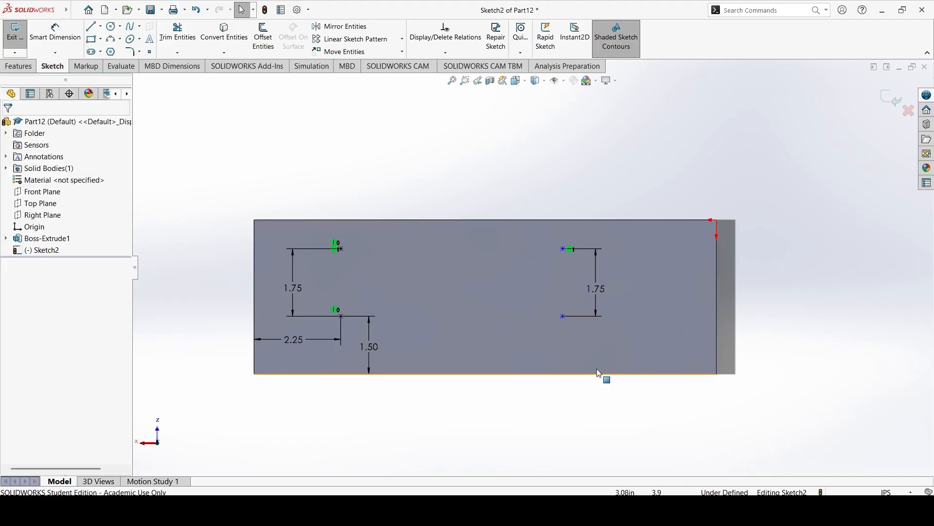
{"action": "left_click", "coordinate": [564, 317]}
{"action": "left_click", "coordinate": [467, 155]}
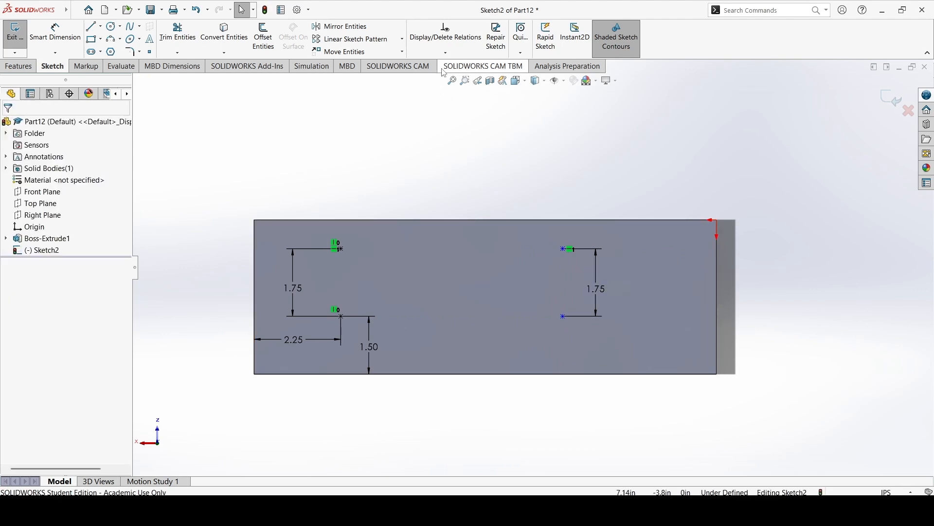
Add a Vertical relation between the two points of the pair near the origin.
{"action": "left_click", "coordinate": [446, 52]}
{"action": "left_click", "coordinate": [438, 77]}
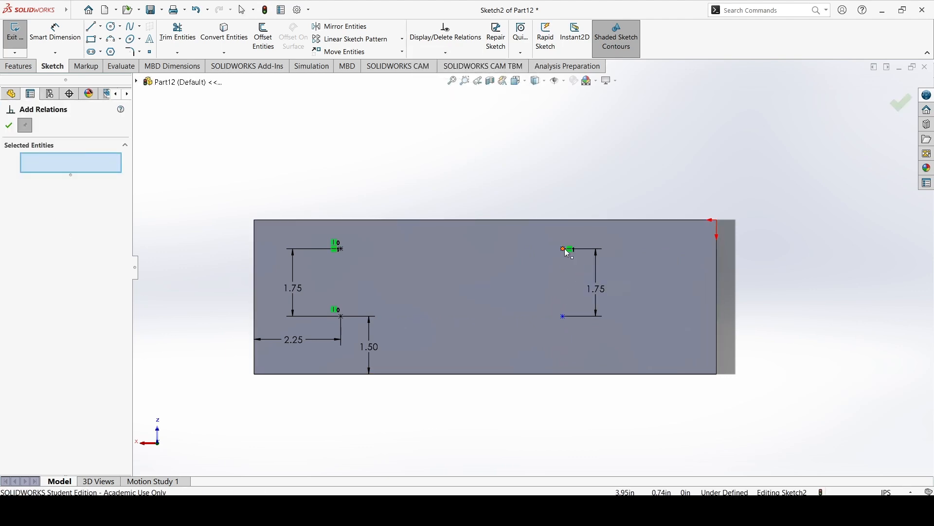
{"action": "left_click", "coordinate": [564, 249]}
{"action": "left_click", "coordinate": [563, 316]}
{"action": "left_click", "coordinate": [32, 317]}
{"action": "left_click", "coordinate": [8, 125]}
Move the vertically related pair near the origin along the plate's length to test how it is constrained.
{"action": "mouse_move", "coordinate": [563, 249]}
{"action": "left_mouse_down"}
{"action": "mouse_move", "coordinate": [537, 249]}
{"action": "mouse_move", "coordinate": [620, 267]}
{"action": "mouse_move", "coordinate": [523, 271]}
{"action": "left_mouse_up"}
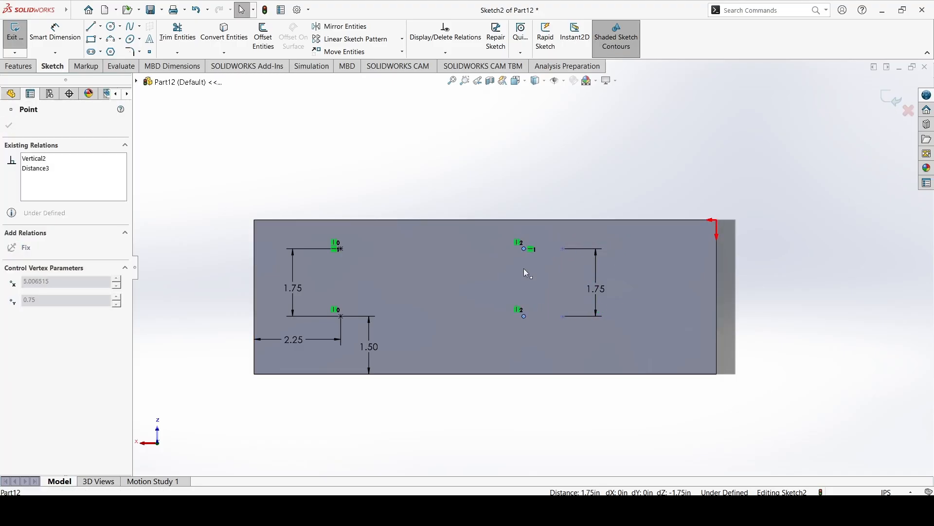
{"action": "left_click_drag", "start_coordinate": [621, 290], "coordinate": [621, 290]}
{"action": "left_click", "coordinate": [839, 322]}
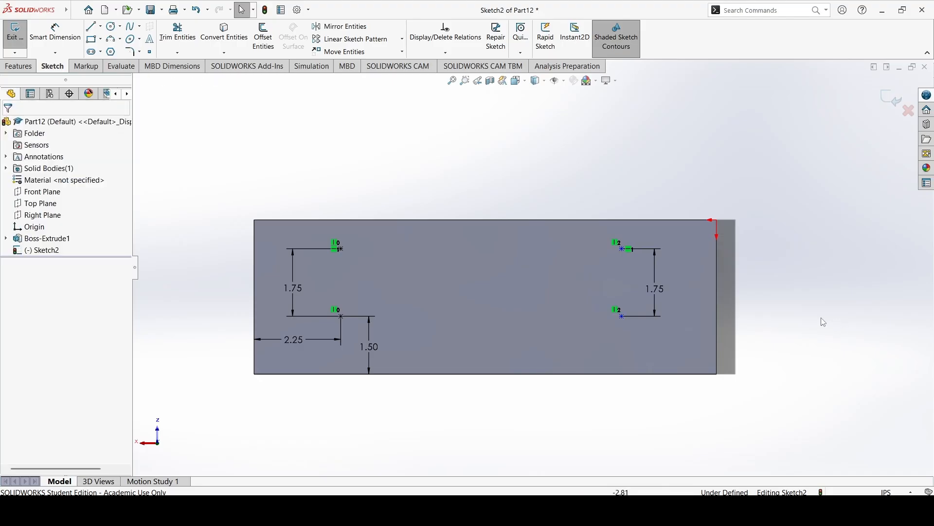
Dimension the lower point near the origin 2.25 in from the origin-side short edge, reusing the opposite dimension's value, and exit the sketch.
{"action": "left_click", "coordinate": [55, 33]}
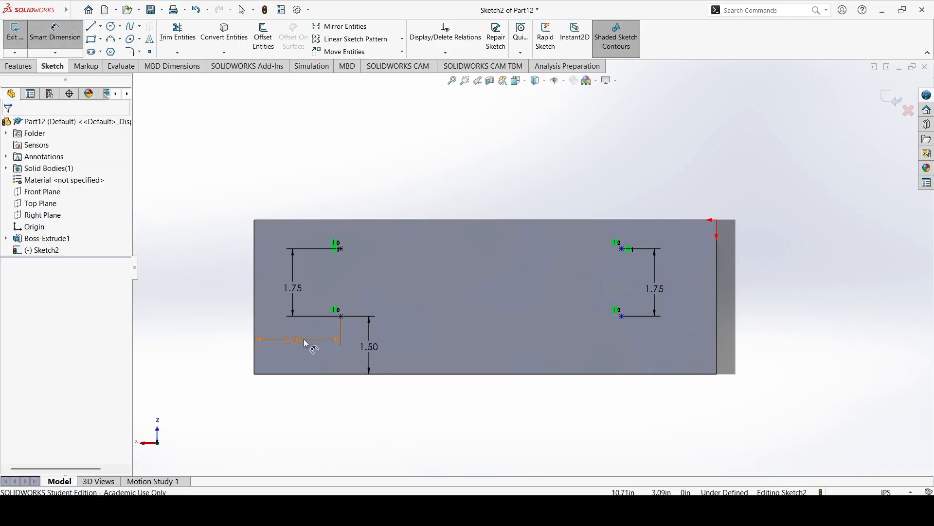
{"action": "left_click", "coordinate": [624, 319]}
{"action": "left_click", "coordinate": [717, 336]}
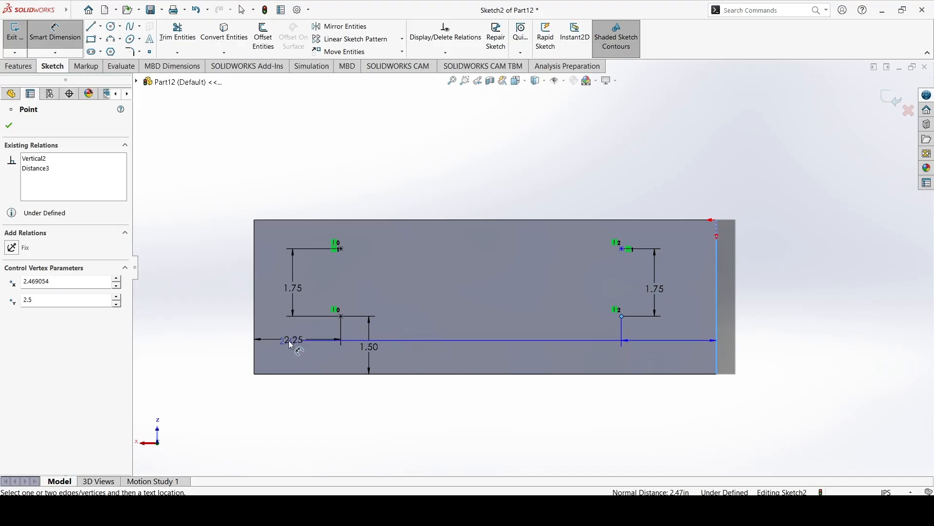
{"action": "left_click", "coordinate": [778, 335]}
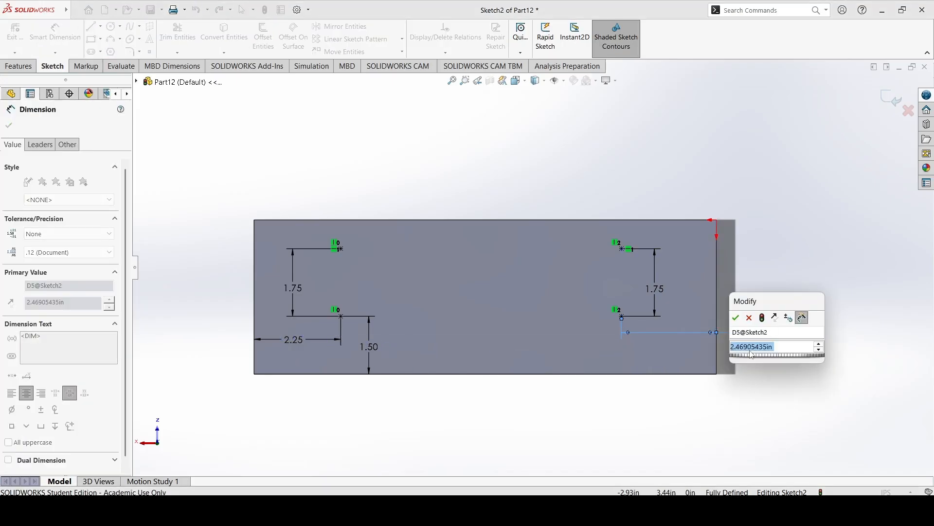
{"action": "left_click", "coordinate": [298, 340]}
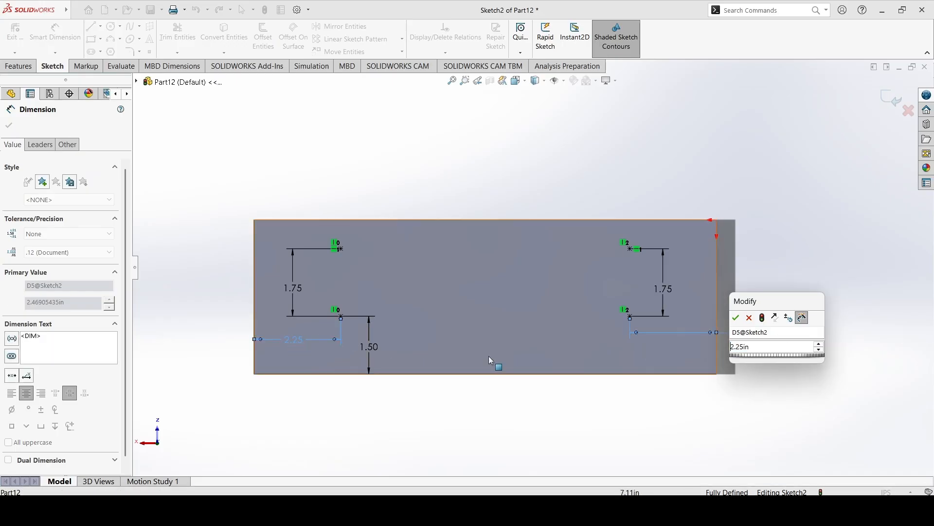
{"action": "left_click", "coordinate": [736, 319]}
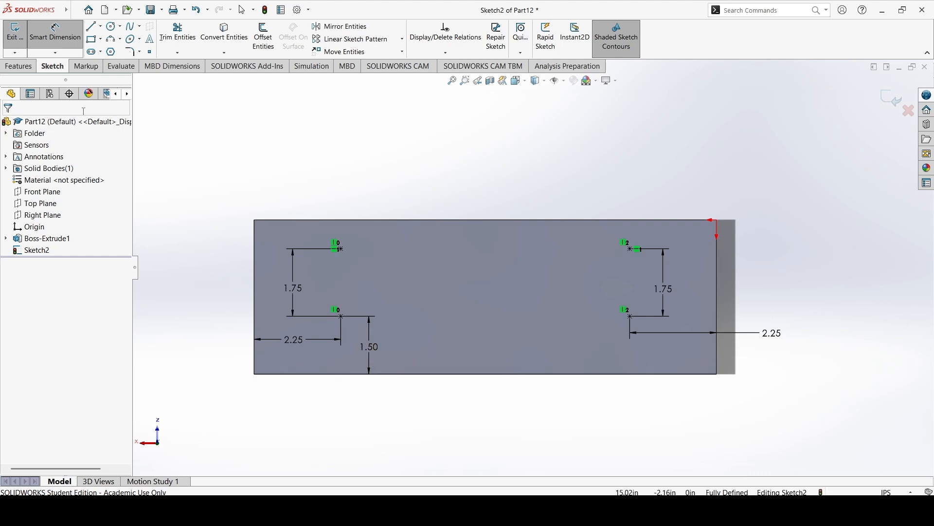
{"action": "left_click", "coordinate": [17, 32]}
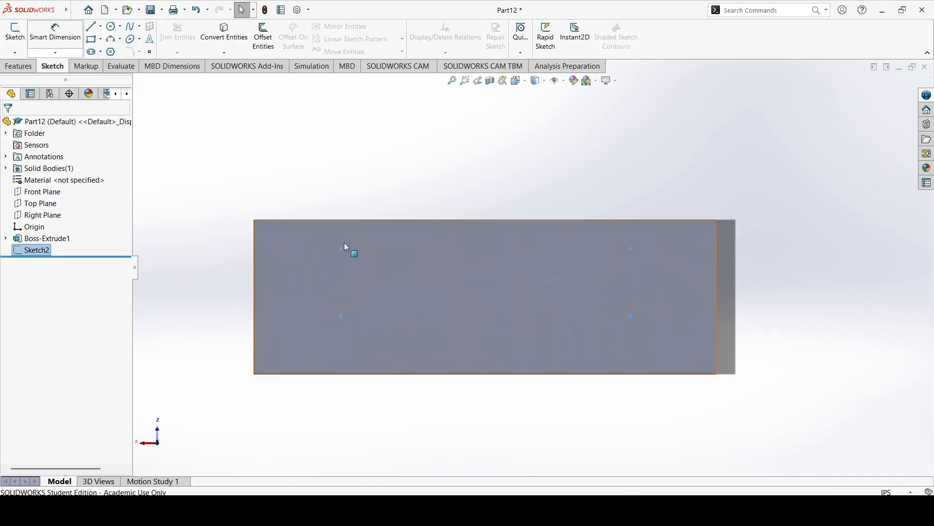
Start a Hole Wizard feature for ANSI Inch Flat Head Screw (100) holes and set the size to 1/4.
{"action": "middle_click_drag", "start_coordinate": [291, 221], "coordinate": [568, 256]}
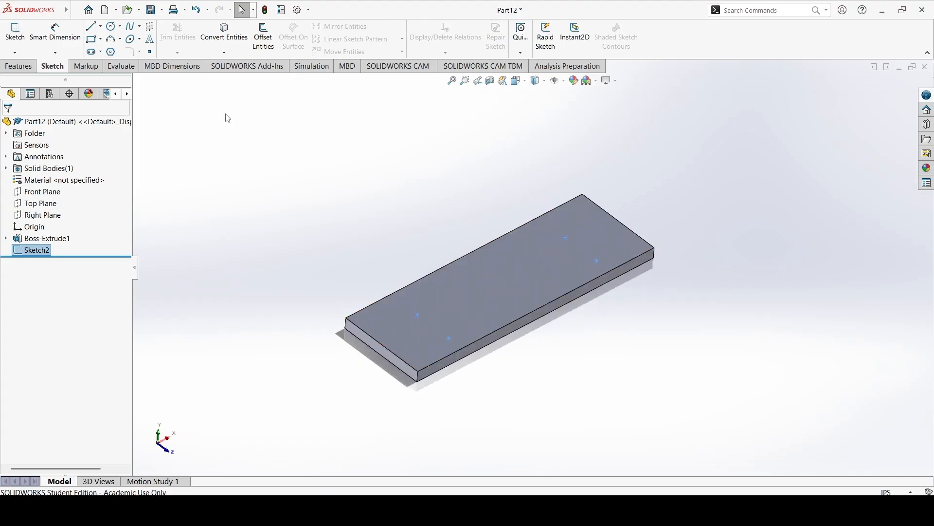
{"action": "left_click", "coordinate": [19, 66]}
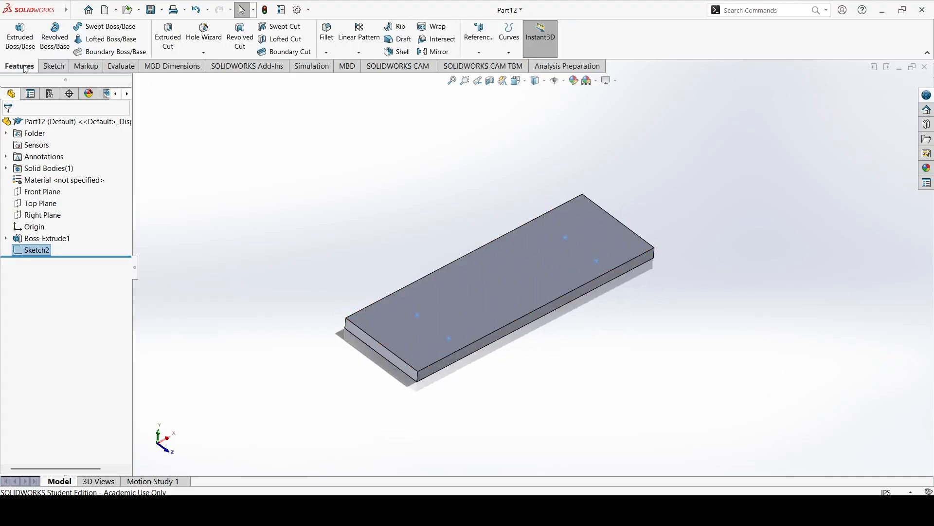
{"action": "left_click", "coordinate": [201, 34]}
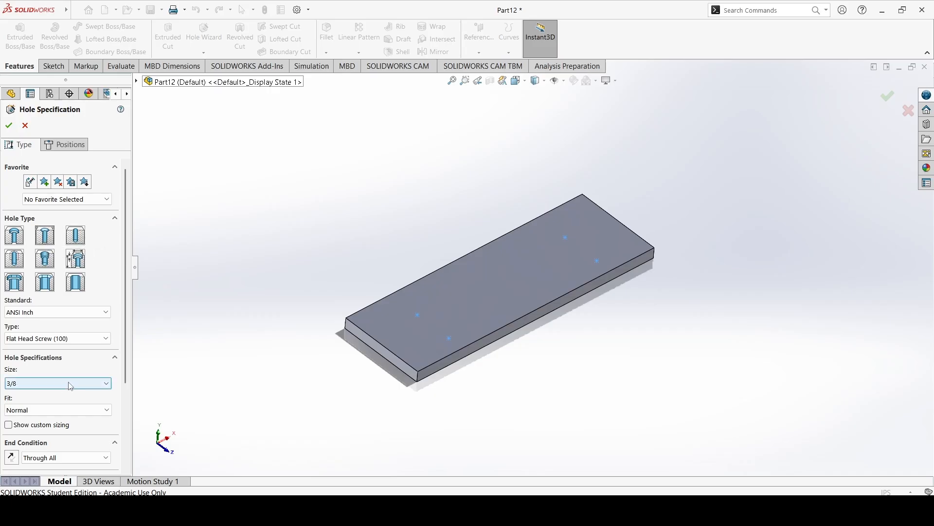
{"action": "left_click", "coordinate": [71, 383]}
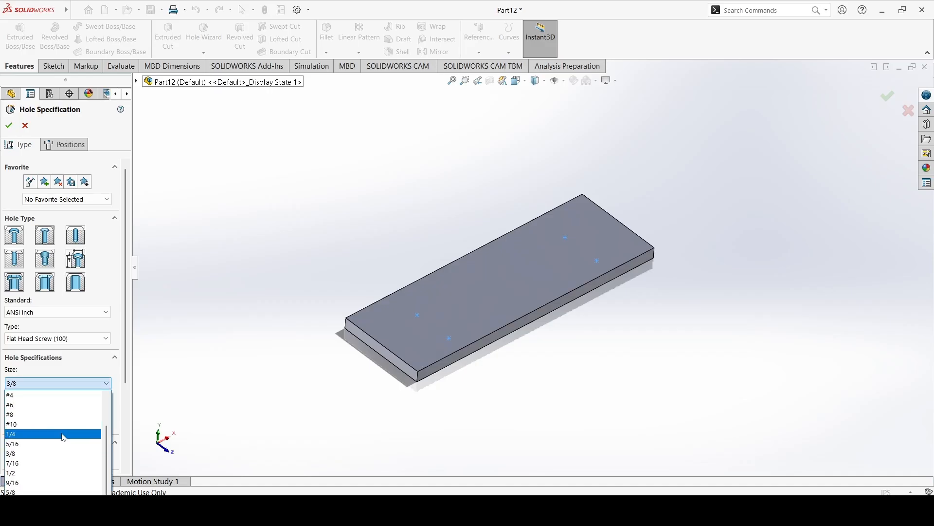
{"action": "left_click", "coordinate": [64, 435]}
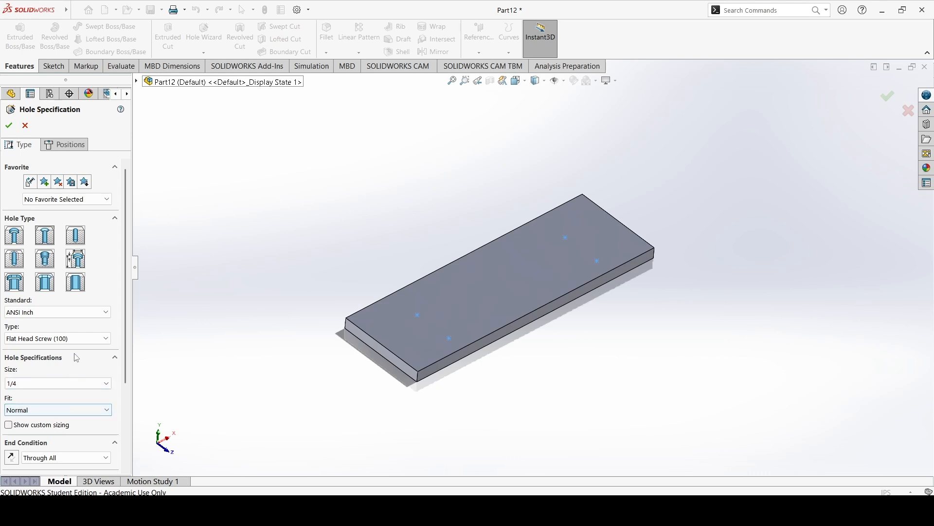
Place 1/4 flat head screw holes on the plate's top face at the four existing sketch points.
{"action": "left_click", "coordinate": [61, 146]}
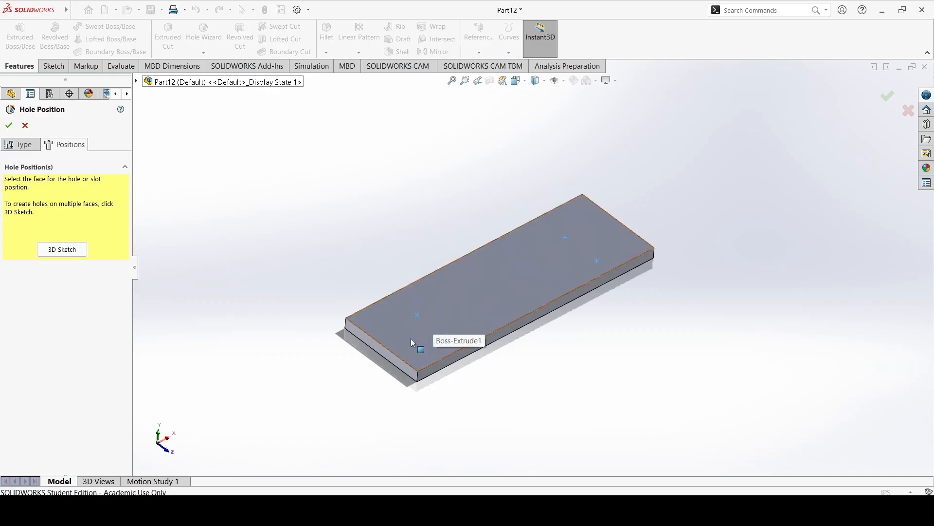
{"action": "left_click", "coordinate": [449, 337]}
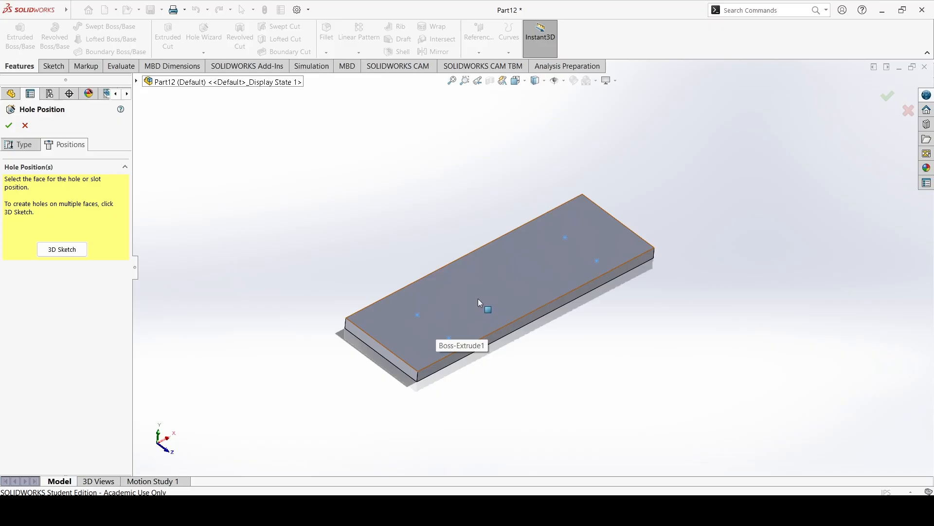
{"action": "left_click", "coordinate": [478, 299]}
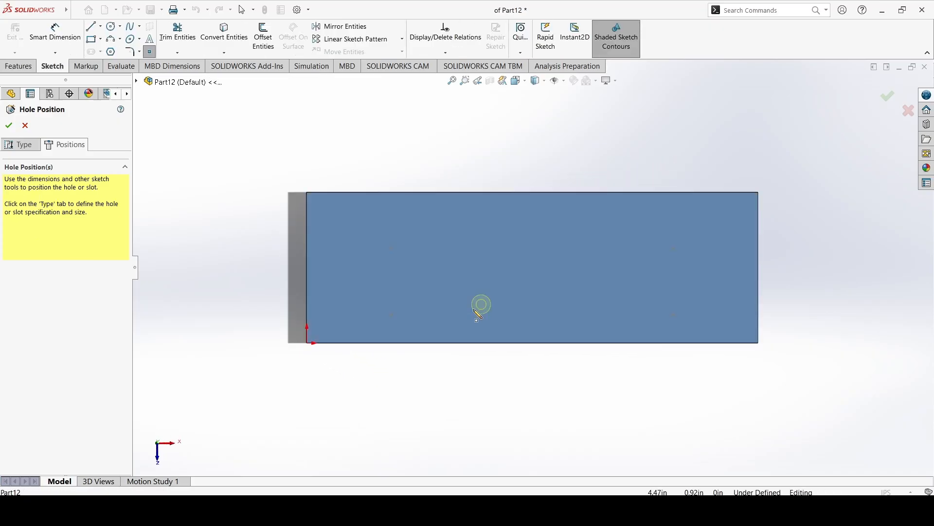
{"action": "left_click", "coordinate": [392, 315]}
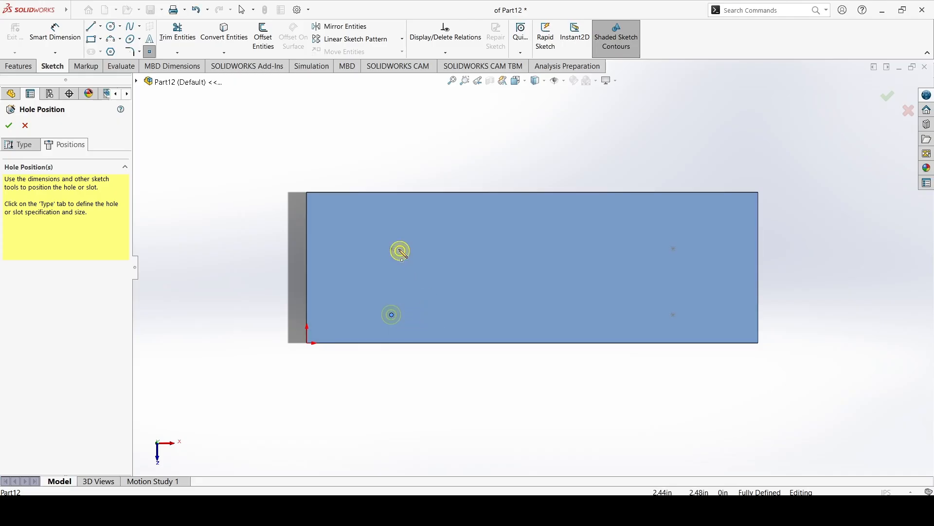
{"action": "left_click", "coordinate": [392, 249]}
{"action": "left_click", "coordinate": [674, 249]}
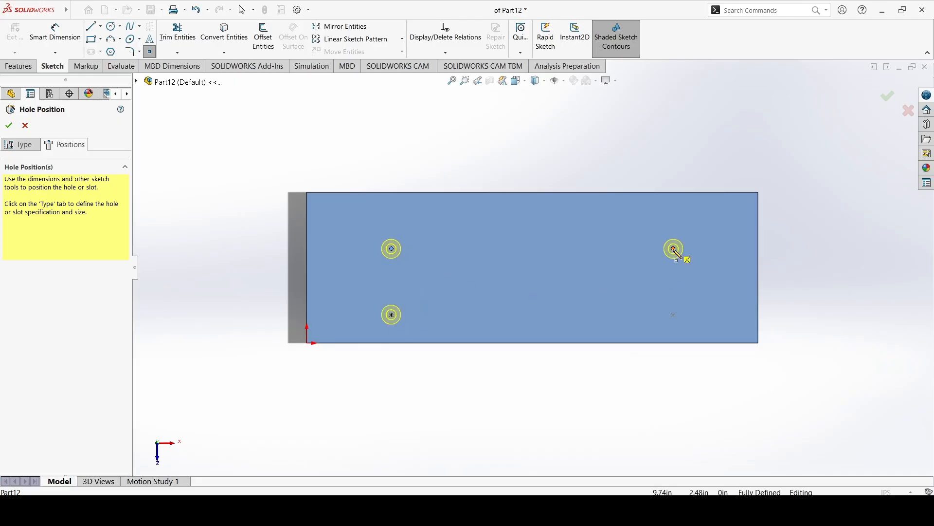
{"action": "left_click", "coordinate": [674, 315]}
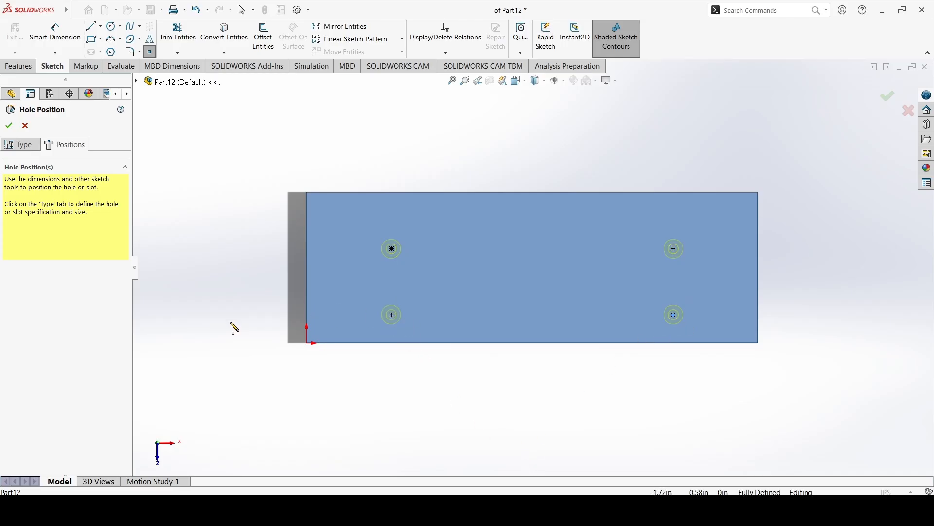
Examine the countersunk hole preview from the side, from above and close up to check how it passes through the plate.
{"action": "left_click", "coordinate": [38, 148]}
{"action": "middle_click_drag", "start_coordinate": [377, 292], "coordinate": [428, 238]}
{"action": "scroll", "coordinate": [433, 217], "scroll_direction": "down", "scroll_amount": 8}
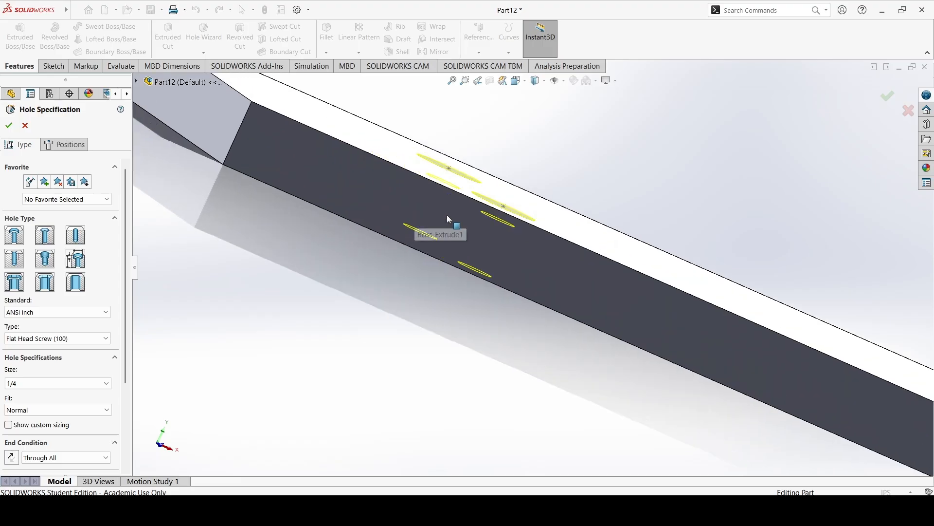
{"action": "scroll", "coordinate": [486, 222], "scroll_direction": "up", "scroll_amount": 8}
{"action": "middle_click_drag", "start_coordinate": [500, 228], "coordinate": [559, 296]}
{"action": "scroll", "coordinate": [518, 312], "scroll_direction": "down", "scroll_amount": 5}
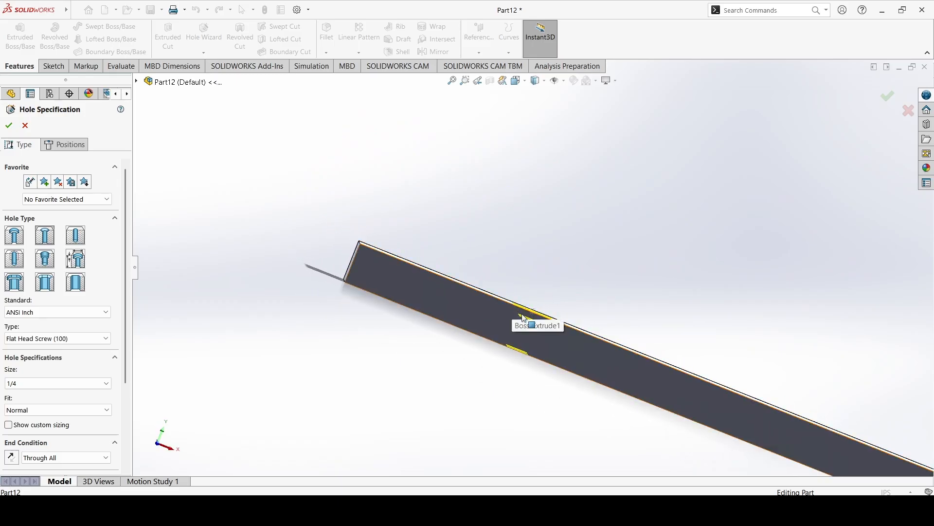
{"action": "middle_click_drag", "start_coordinate": [538, 371], "coordinate": [478, 367]}
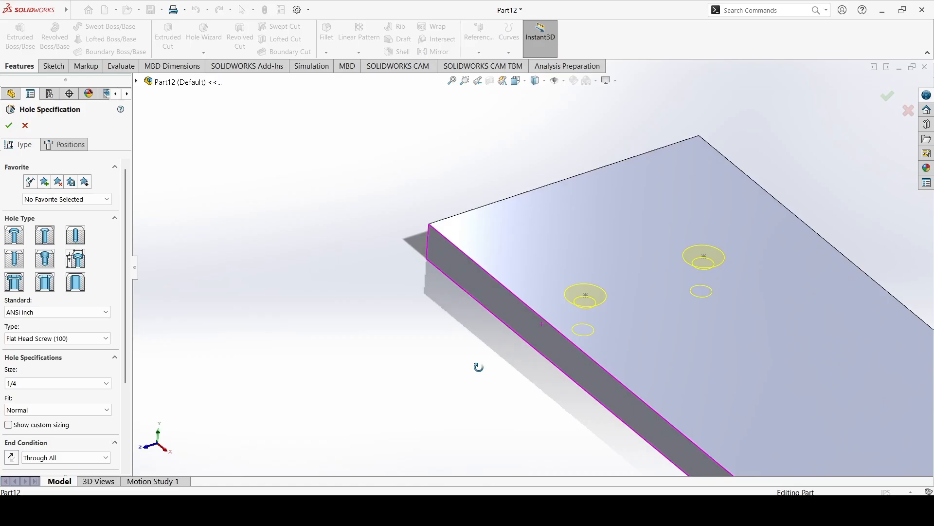
{"action": "scroll", "coordinate": [587, 298], "scroll_direction": "down", "scroll_amount": 6}
{"action": "middle_click_drag", "start_coordinate": [589, 296], "coordinate": [647, 192]}
{"action": "scroll", "coordinate": [503, 303], "scroll_direction": "up", "scroll_amount": 5}
{"action": "middle_click_drag", "start_coordinate": [511, 299], "coordinate": [595, 325]}
Accept the four-hole Hole Wizard feature and clear the selection.
{"action": "left_click", "coordinate": [9, 125]}
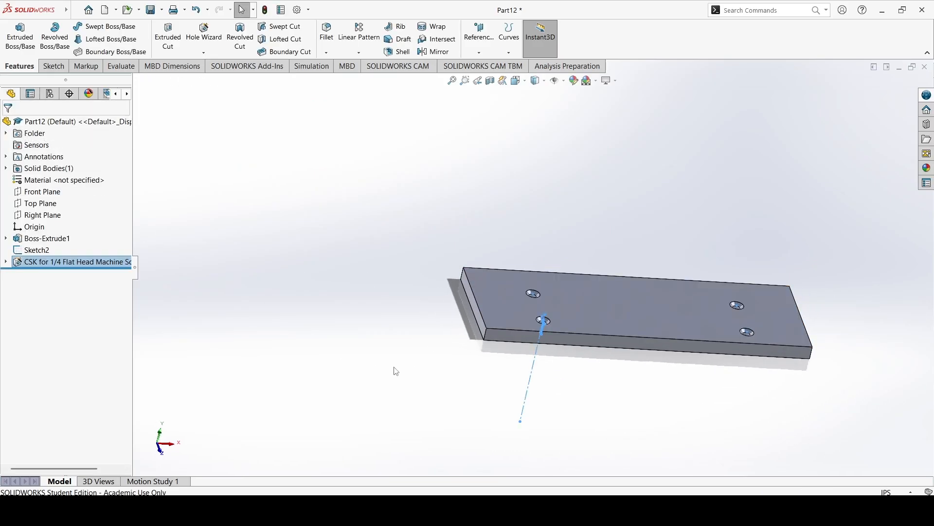
{"action": "left_click", "coordinate": [377, 343]}
{"action": "middle_click_drag", "start_coordinate": [377, 343], "coordinate": [365, 407]}
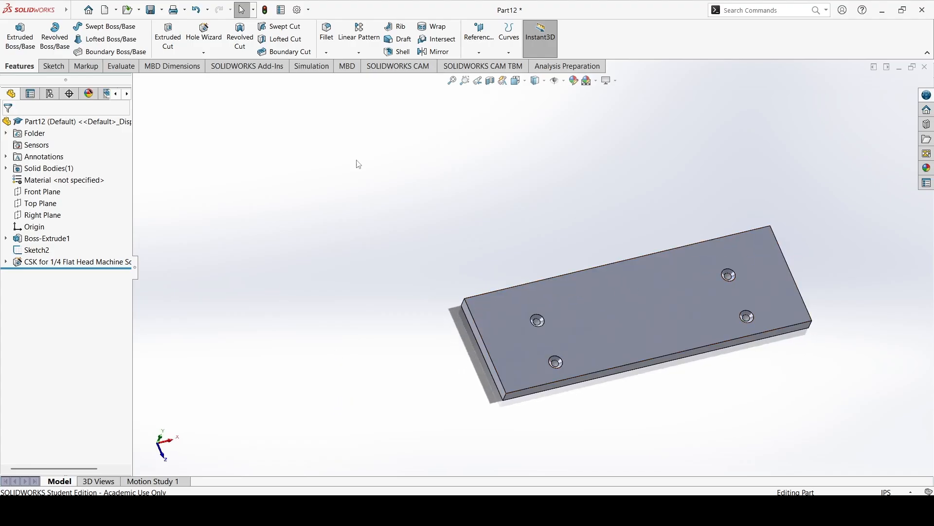
{"action": "left_click", "coordinate": [53, 66]}
{"action": "left_click", "coordinate": [15, 34]}
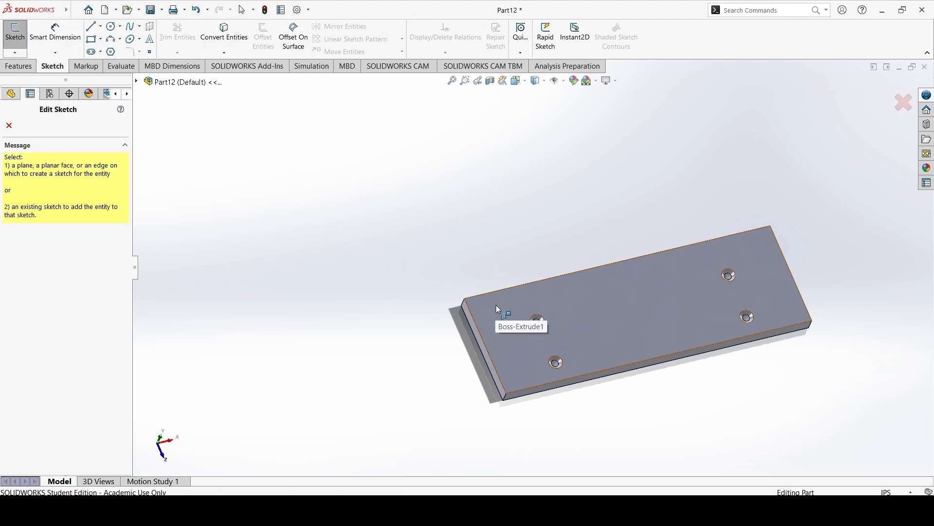
{"action": "left_click", "coordinate": [14, 127]}
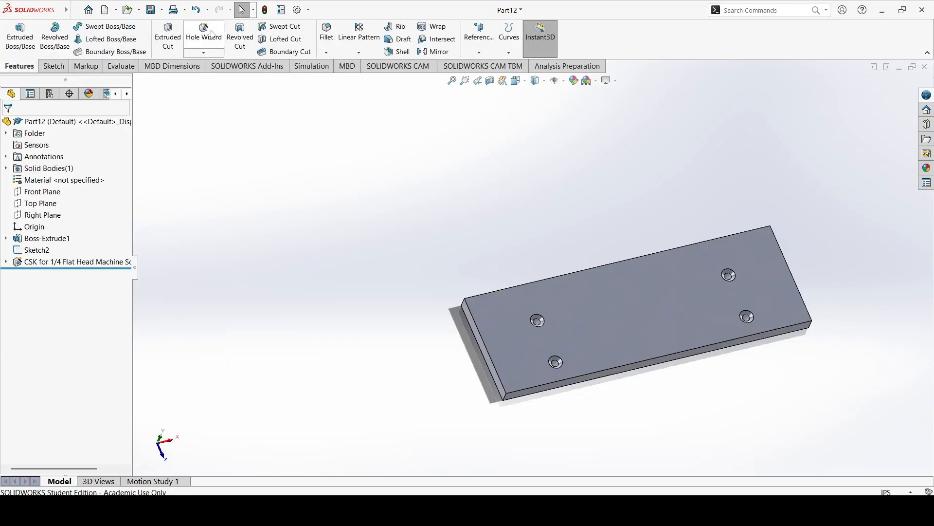
Place three more 1/4 flat head screw holes with Hole Wizard in a row about 0.44 in from the top face's long edge opposite the origin.
{"action": "left_click", "coordinate": [212, 34]}
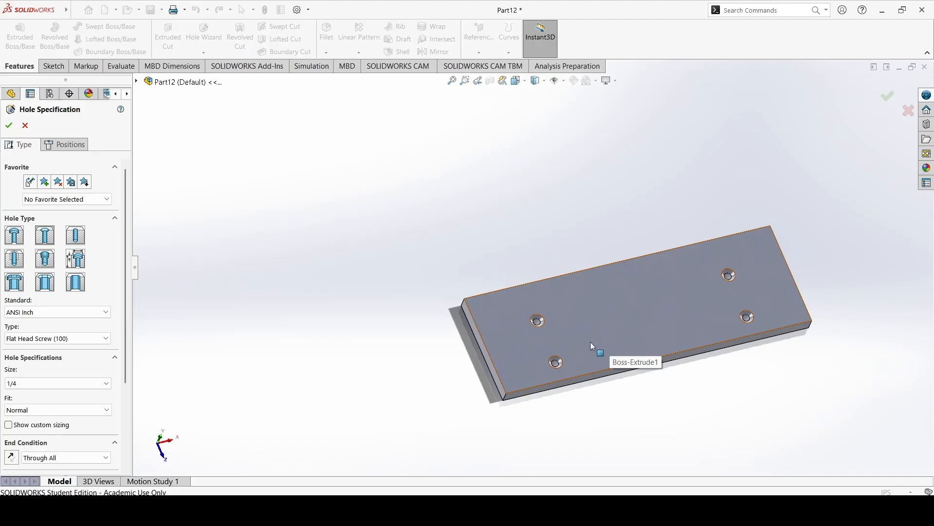
{"action": "left_click", "coordinate": [68, 146]}
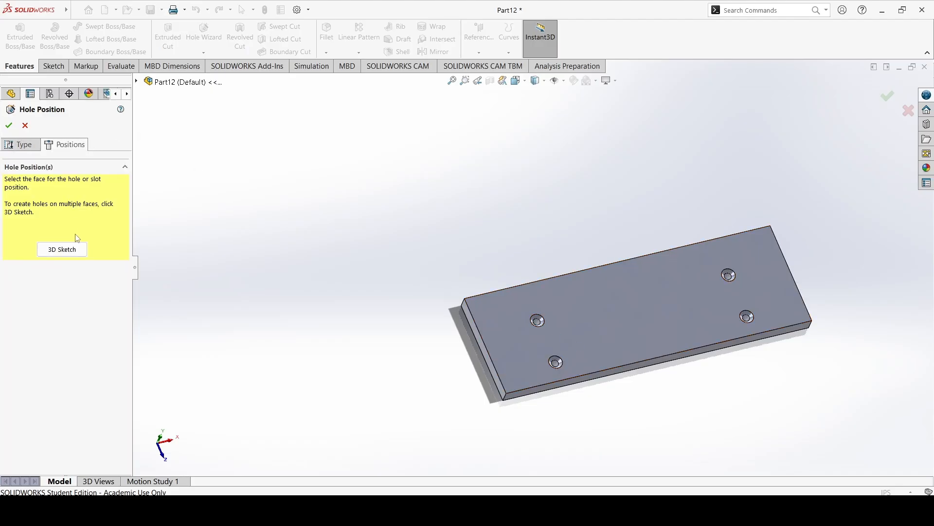
{"action": "left_click", "coordinate": [530, 307]}
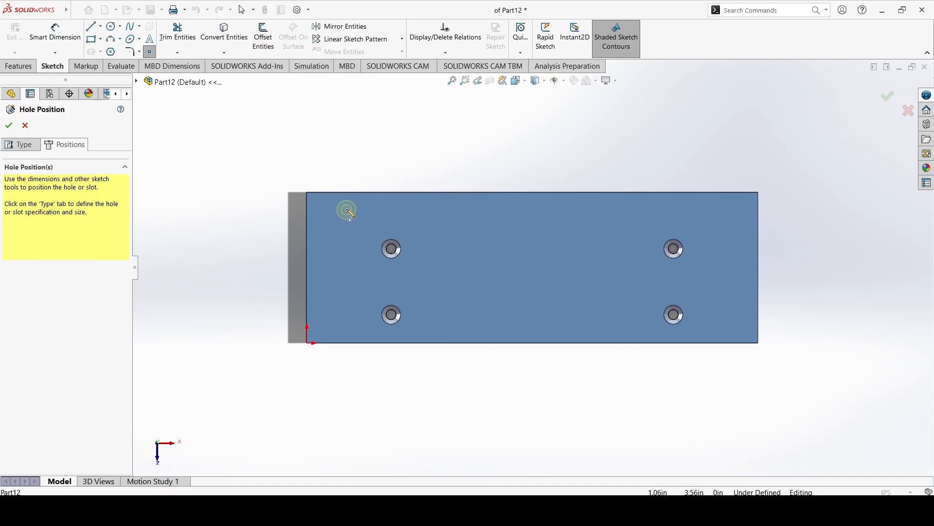
{"action": "left_click", "coordinate": [348, 209]}
{"action": "left_click", "coordinate": [543, 210]}
{"action": "left_click", "coordinate": [732, 208]}
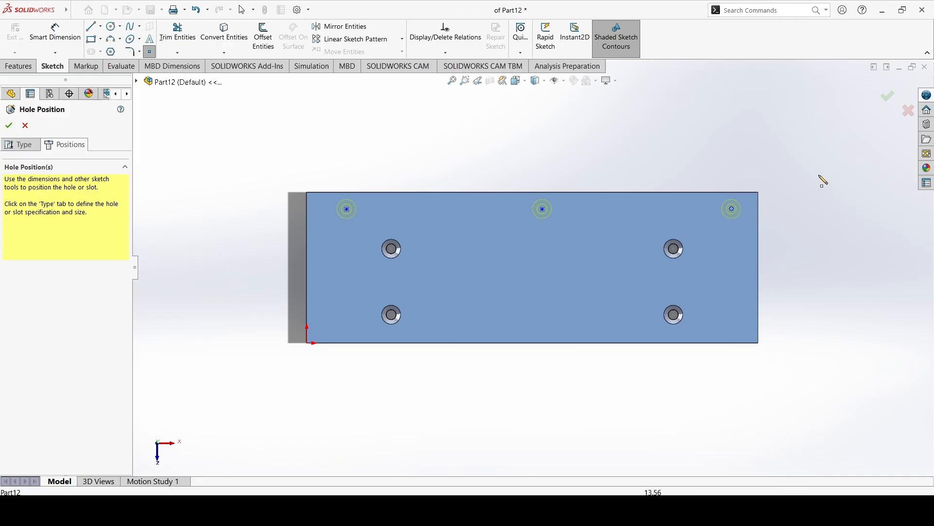
{"action": "key", "text": "Escape"}
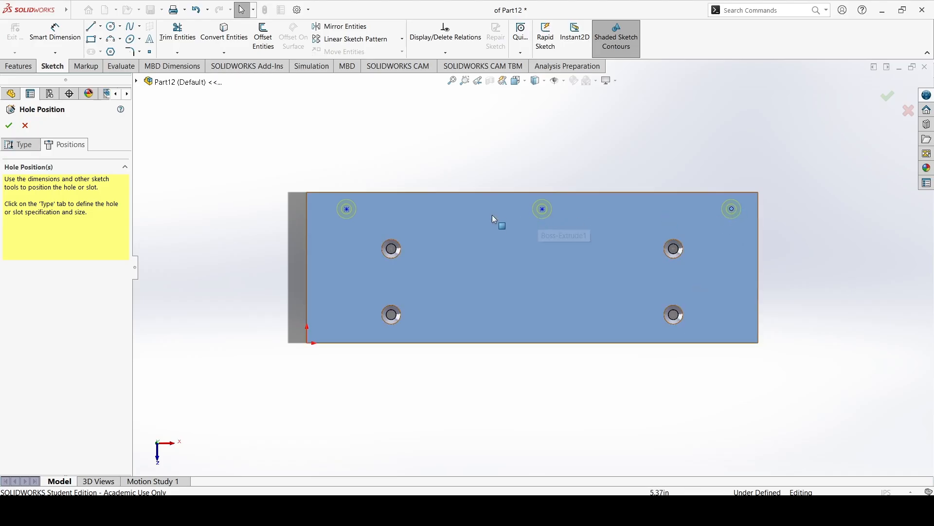
Dimension the new hole point nearest the origin-side short edge 0.25 in from the long edge opposite the origin.
{"action": "left_click", "coordinate": [347, 209]}
{"action": "left_click", "coordinate": [279, 210]}
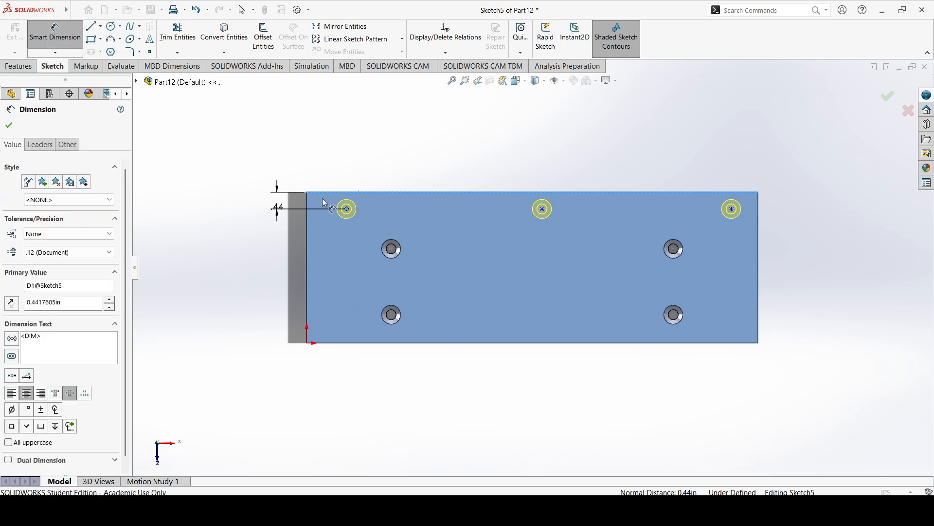
{"action": "type", "text": "0."}
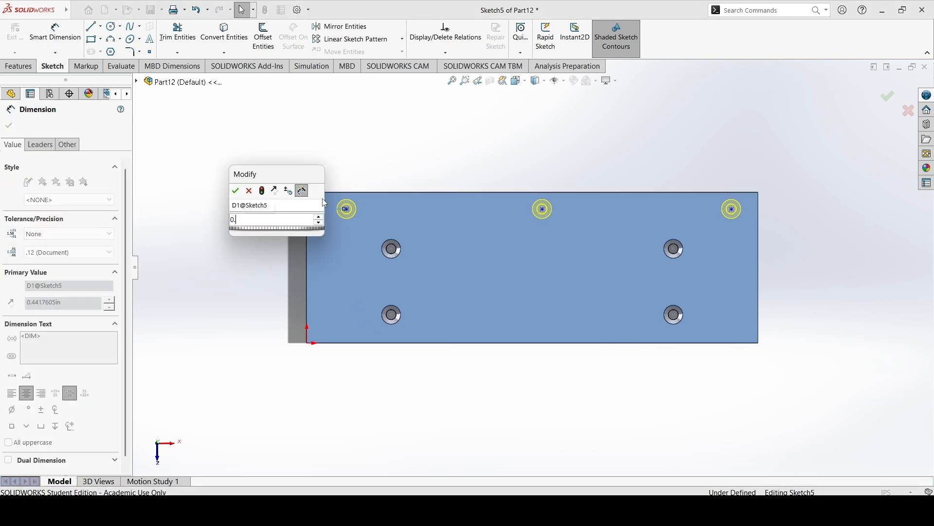
{"action": "type", "text": "25"}
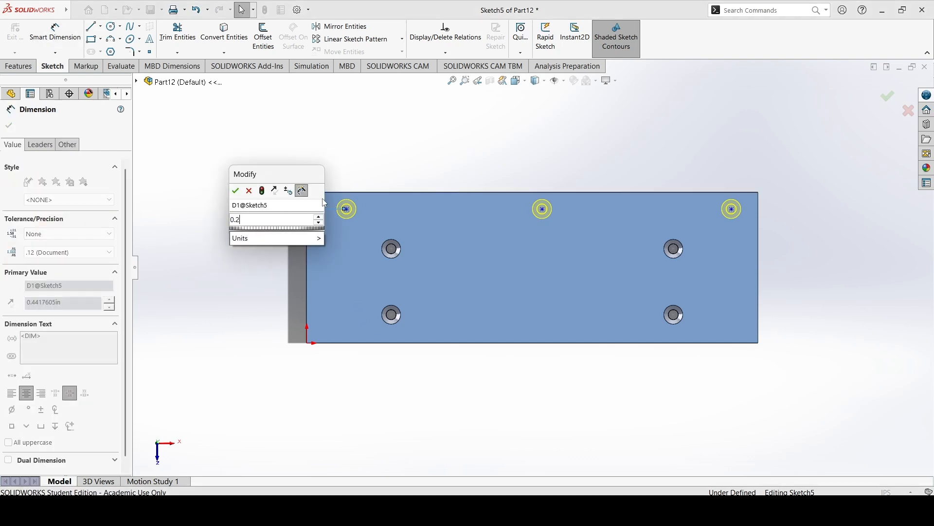
{"action": "key", "text": "Return"}
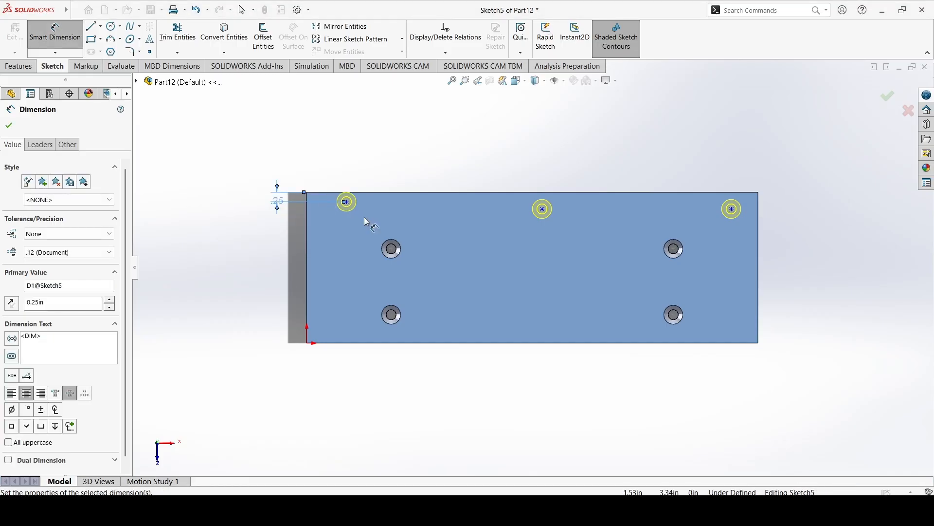
Examine up close how the dimensioned hole's countersink circle meets the plate's long edge.
{"action": "scroll", "coordinate": [364, 217], "scroll_direction": "down", "scroll_amount": 8}
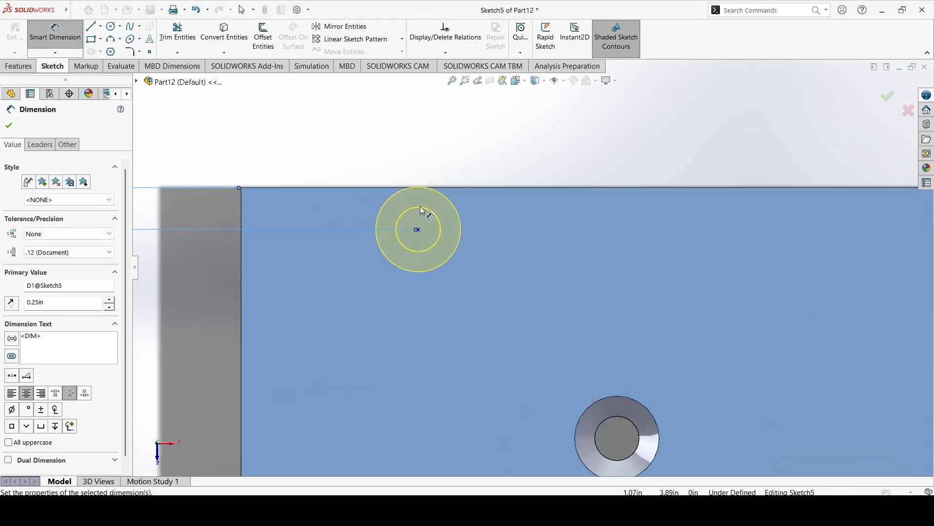
{"action": "scroll", "coordinate": [421, 211], "scroll_direction": "down", "scroll_amount": 5}
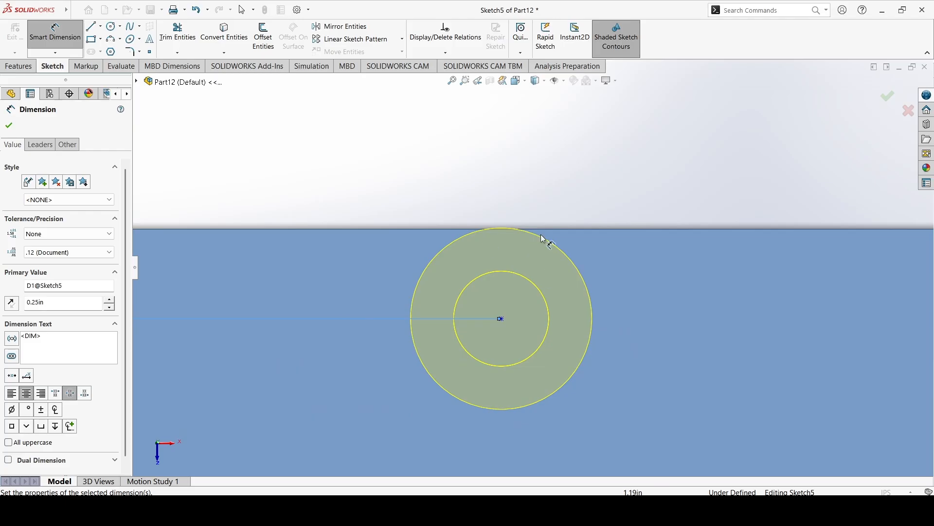
{"action": "scroll", "coordinate": [513, 253], "scroll_direction": "up", "scroll_amount": 6}
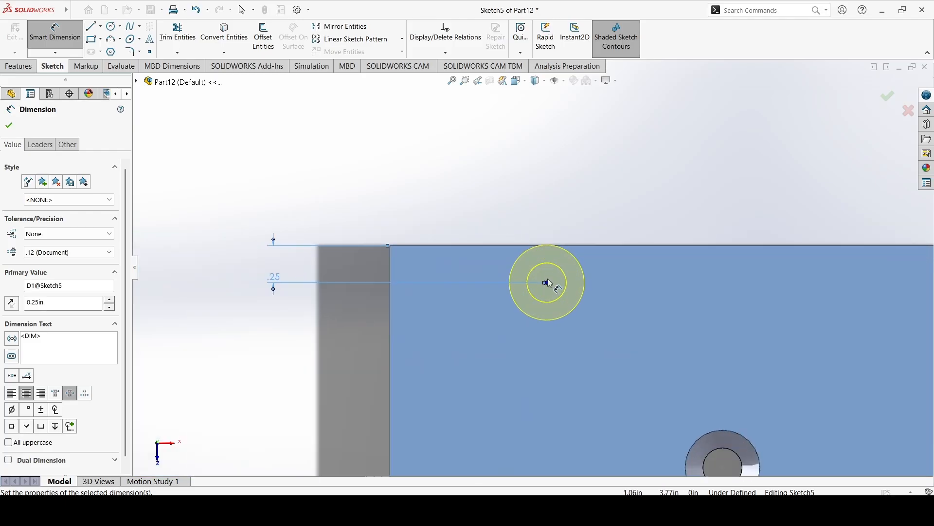
{"action": "scroll", "coordinate": [544, 246], "scroll_direction": "down", "scroll_amount": 7}
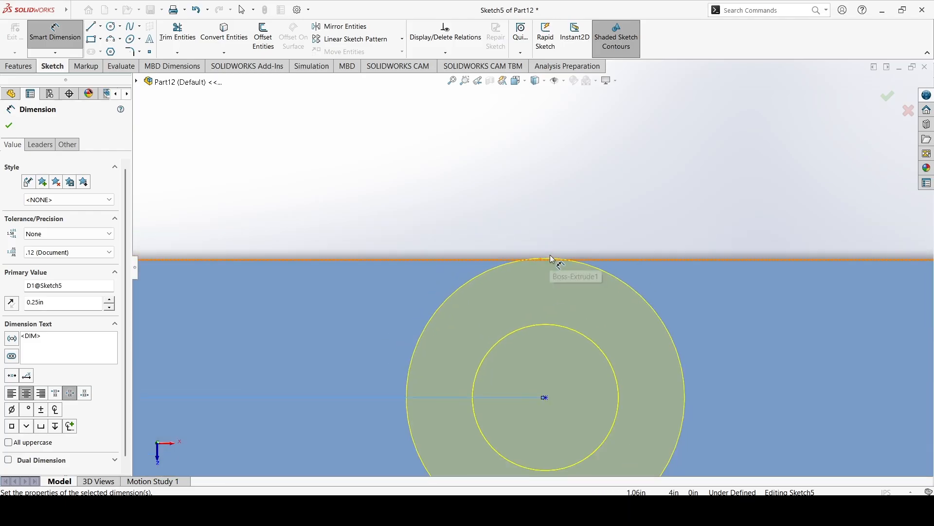
{"action": "scroll", "coordinate": [550, 255], "scroll_direction": "up", "scroll_amount": 12}
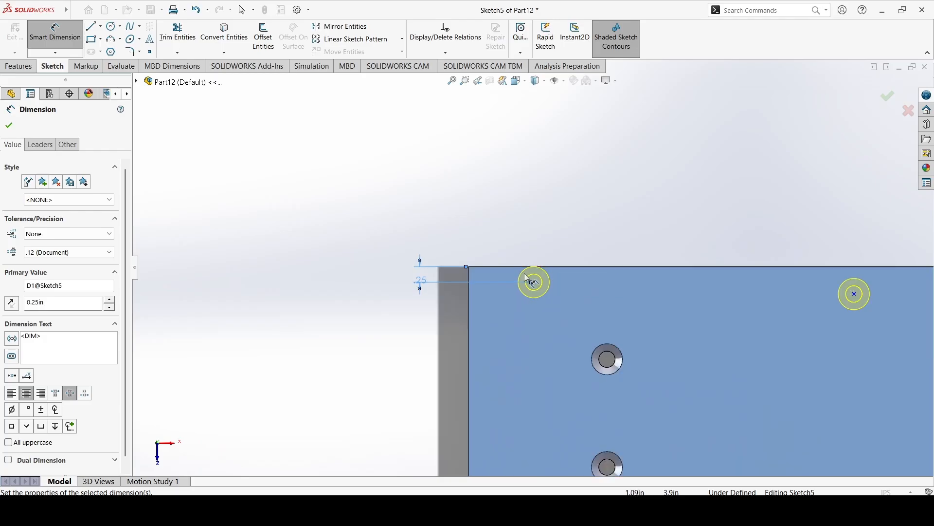
{"action": "scroll", "coordinate": [356, 287], "scroll_direction": "up", "scroll_amount": 4}
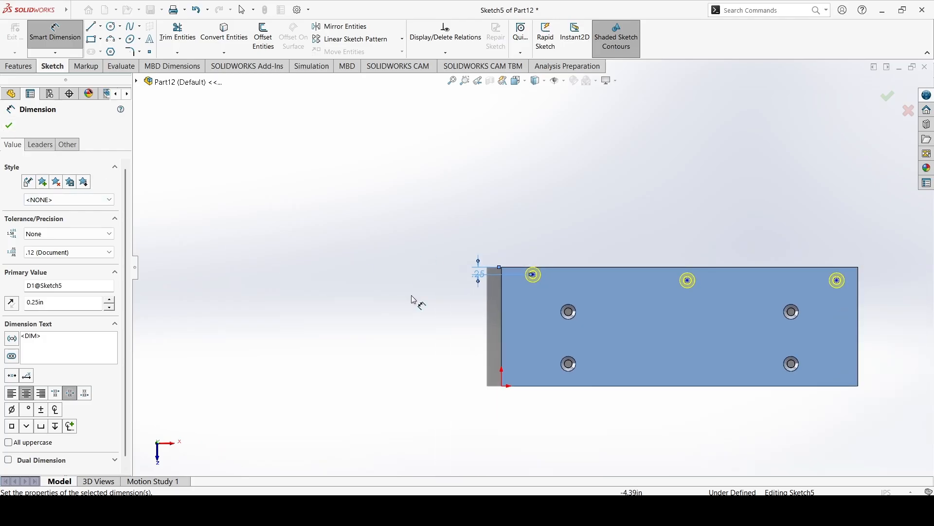
Dimension the middle hole point of the new row 0.25 in from the long edge opposite the origin.
{"action": "scroll", "coordinate": [714, 288], "scroll_direction": "down", "scroll_amount": 3}
{"action": "left_click", "coordinate": [640, 274]}
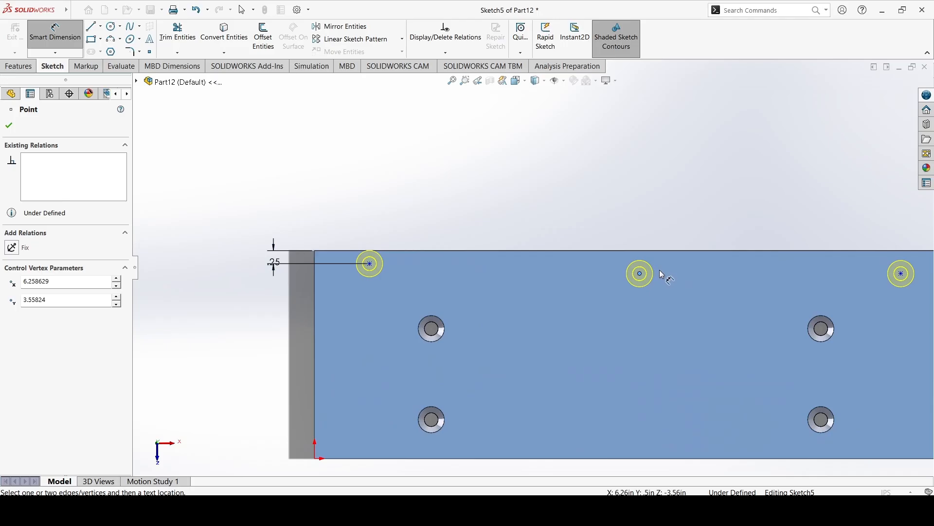
{"action": "left_click", "coordinate": [638, 252]}
{"action": "left_click", "coordinate": [564, 213]}
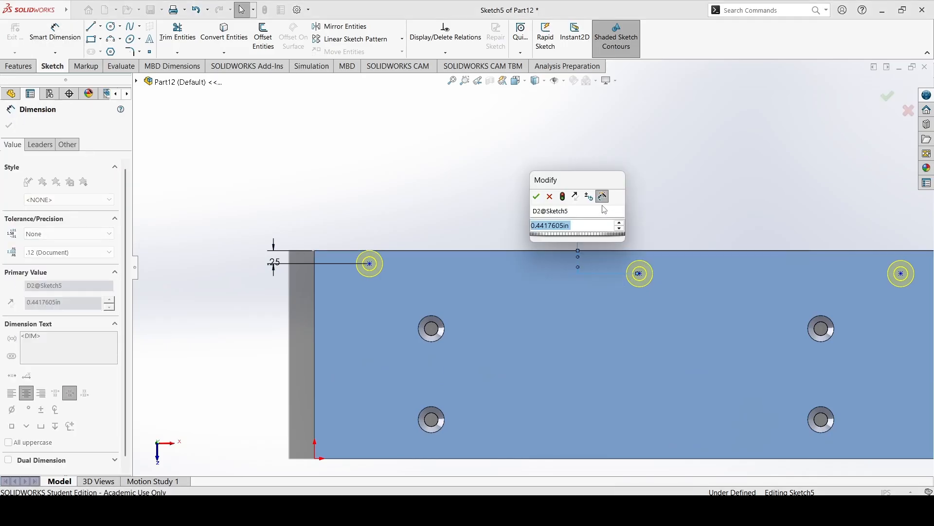
{"action": "type", "text": "0."}
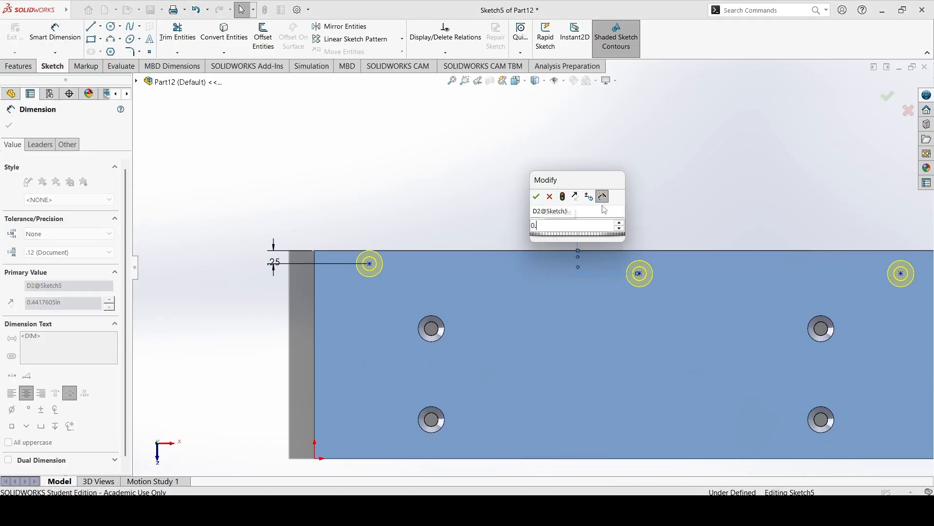
{"action": "type", "text": "25"}
{"action": "key", "text": "Return"}
Dimension the new row's hole point farthest from the origin 0.25 in from the same long edge.
{"action": "scroll", "coordinate": [676, 282], "scroll_direction": "down", "scroll_amount": 3}
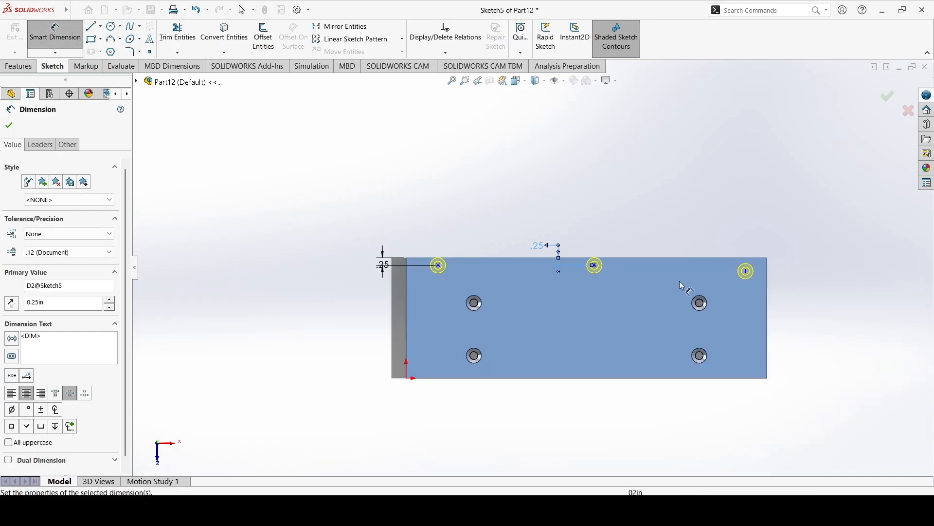
{"action": "scroll", "coordinate": [761, 276], "scroll_direction": "up", "scroll_amount": 2}
{"action": "left_click", "coordinate": [744, 266]}
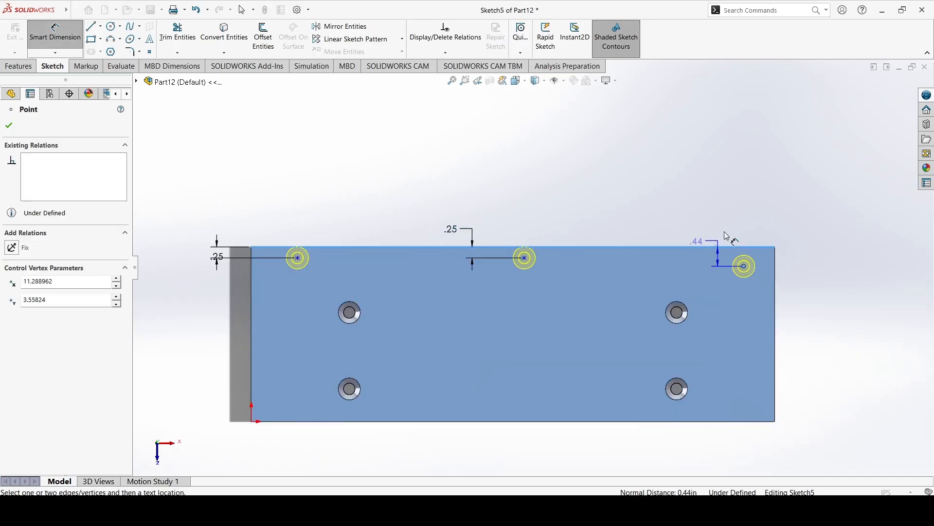
{"action": "left_click", "coordinate": [714, 248]}
{"action": "left_click", "coordinate": [746, 216]}
{"action": "type", "text": "0.25"}
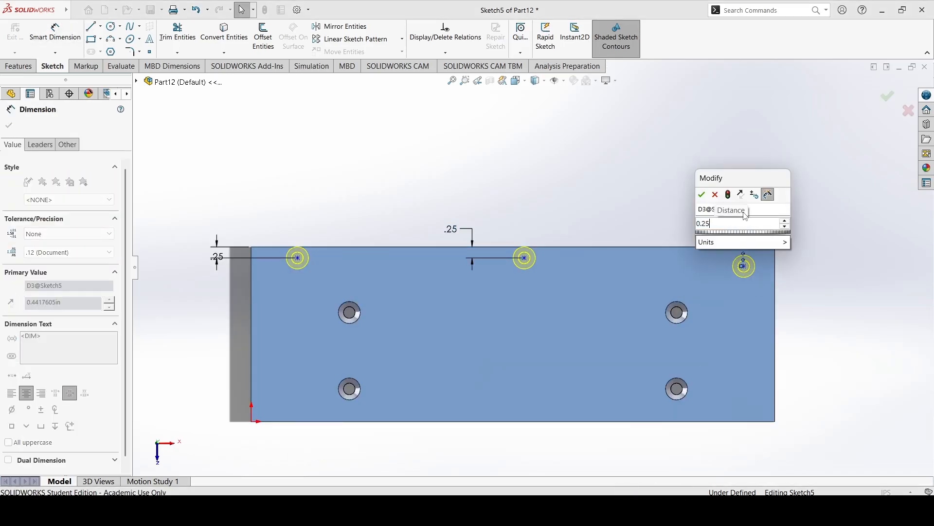
{"action": "key", "text": "Return"}
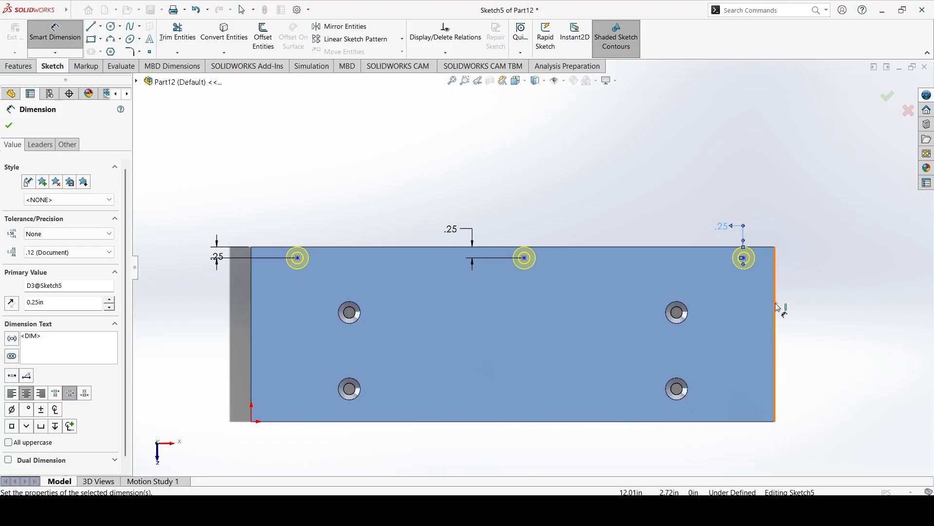
Dimension the new row's hole point nearest the origin 1 in from the origin-side short edge.
{"action": "left_click", "coordinate": [260, 263]}
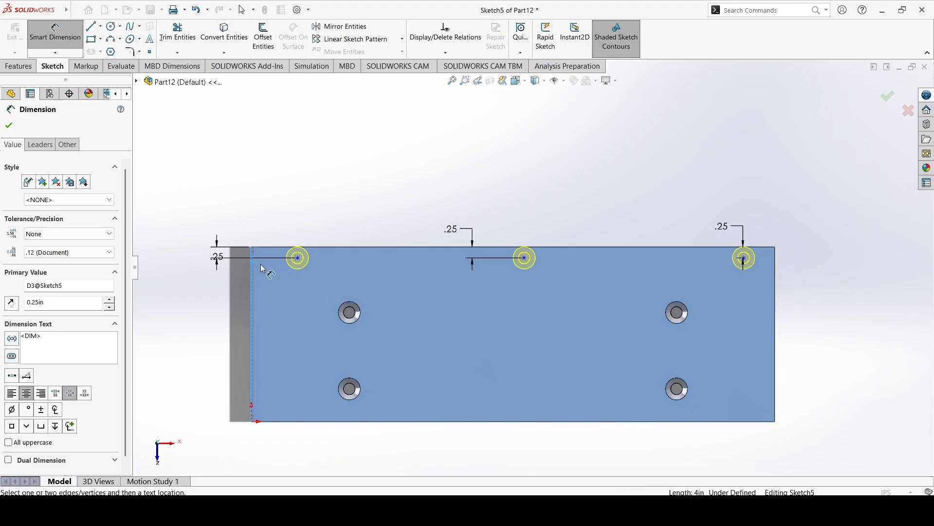
{"action": "left_click", "coordinate": [297, 257]}
{"action": "left_click", "coordinate": [291, 201]}
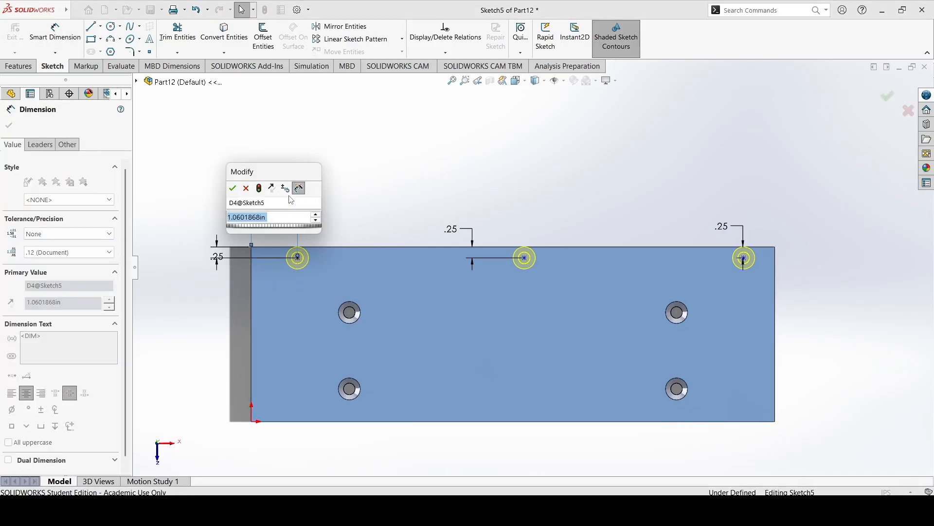
{"action": "type", "text": "1"}
{"action": "key", "text": "Return"}
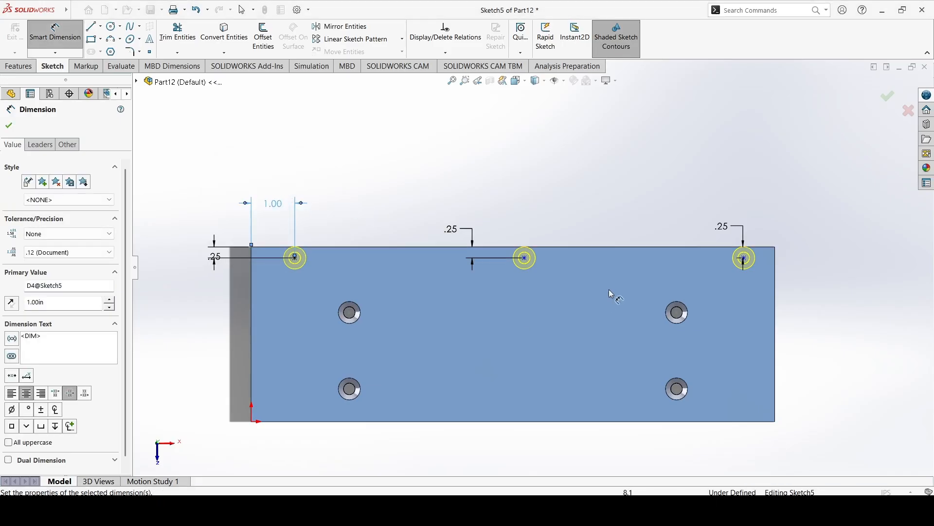
Dimension the new row's hole point farthest from the origin 1 in from the short edge opposite the origin.
{"action": "left_click", "coordinate": [744, 258]}
{"action": "left_click", "coordinate": [775, 251]}
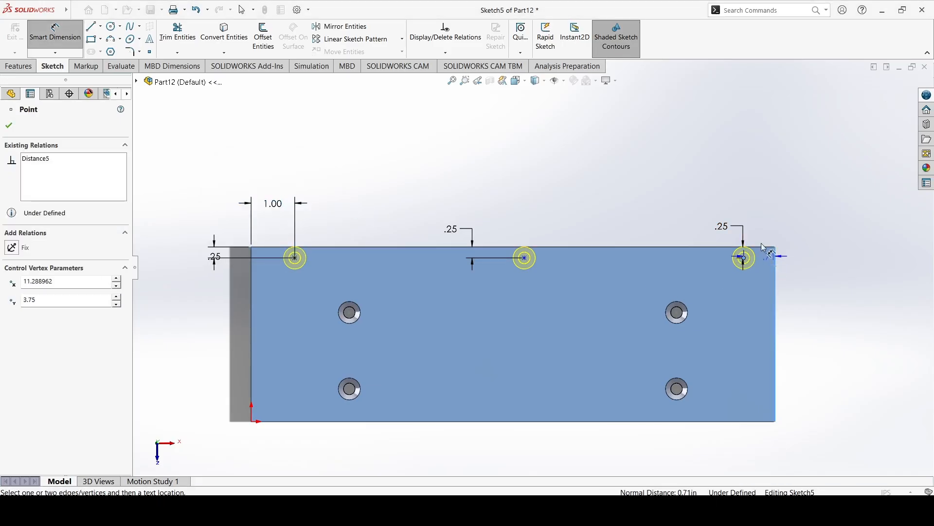
{"action": "left_click", "coordinate": [761, 213]}
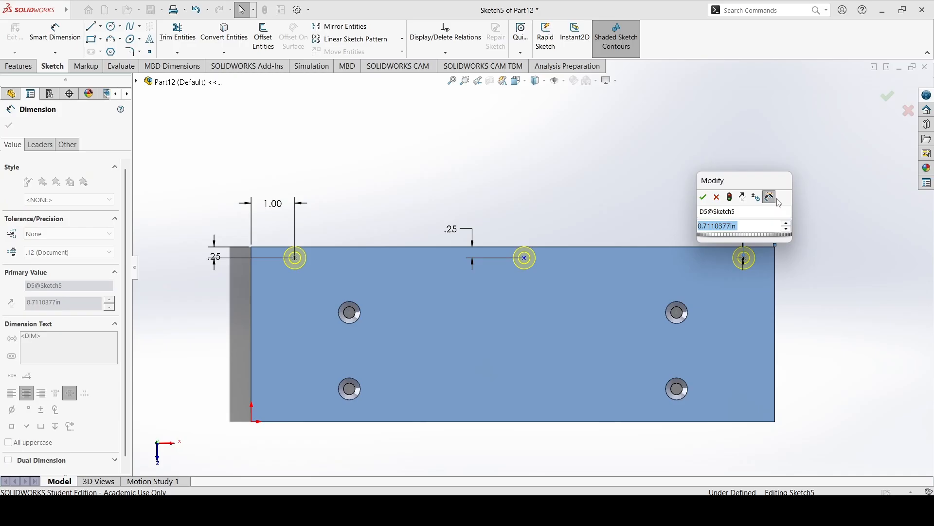
{"action": "type", "text": "1"}
{"action": "key", "text": "Return"}
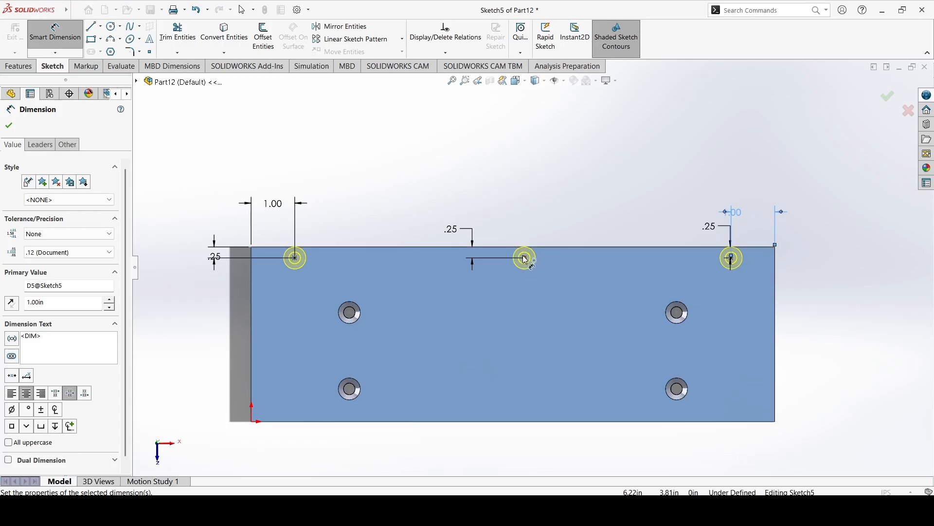
{"action": "left_click", "coordinate": [9, 125]}
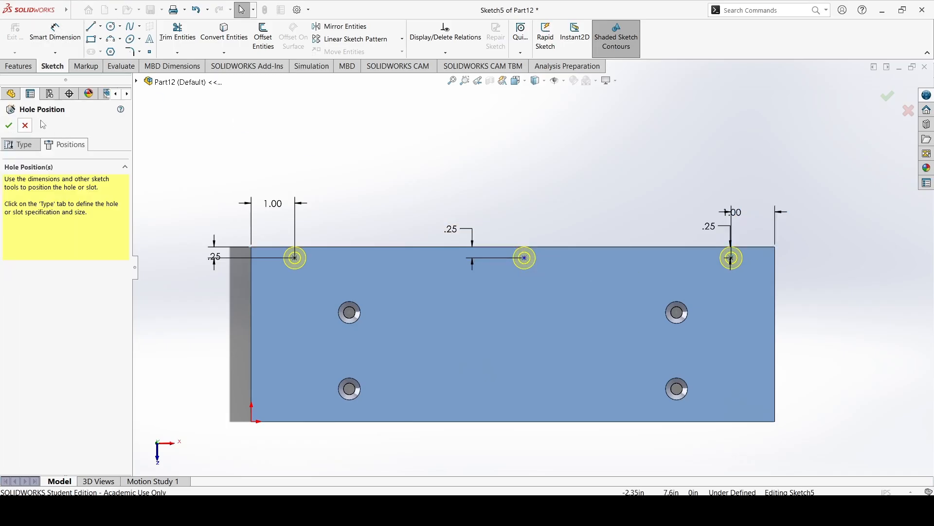
{"action": "left_click", "coordinate": [150, 52]}
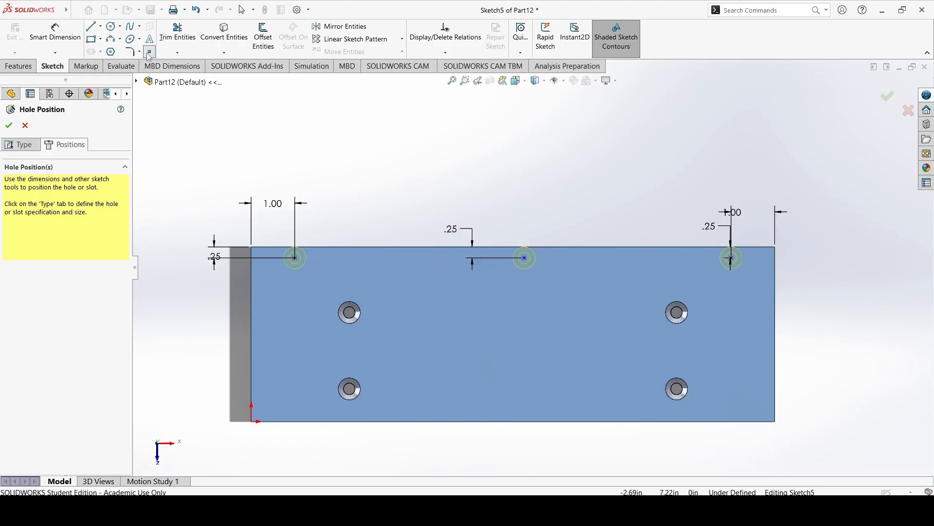
{"action": "left_click", "coordinate": [55, 32]}
{"action": "left_click", "coordinate": [445, 52]}
{"action": "left_click", "coordinate": [457, 81]}
{"action": "left_click", "coordinate": [524, 258]}
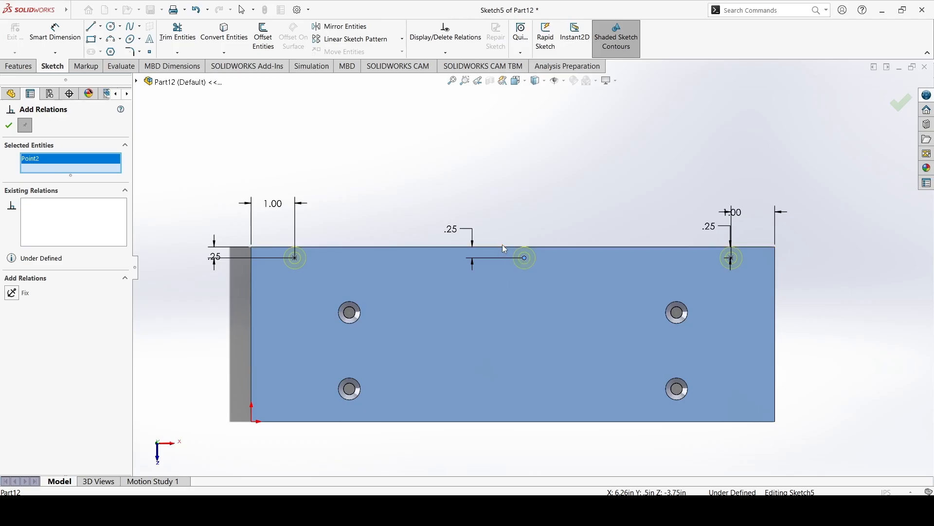
{"action": "left_click", "coordinate": [148, 52]}
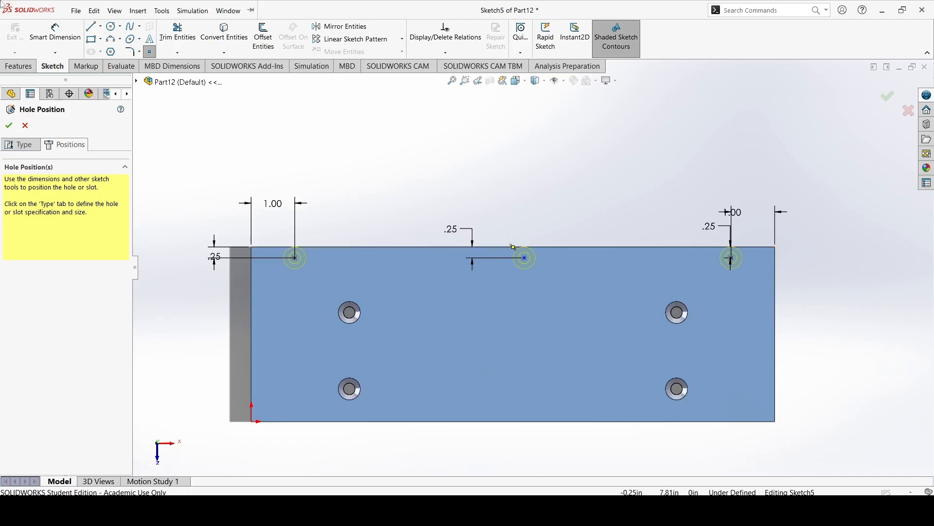
Draw a construction centerline from the midpoint of the plate's long edge to the middle hole point of the new row.
{"action": "left_click", "coordinate": [101, 28]}
{"action": "left_click", "coordinate": [121, 50]}
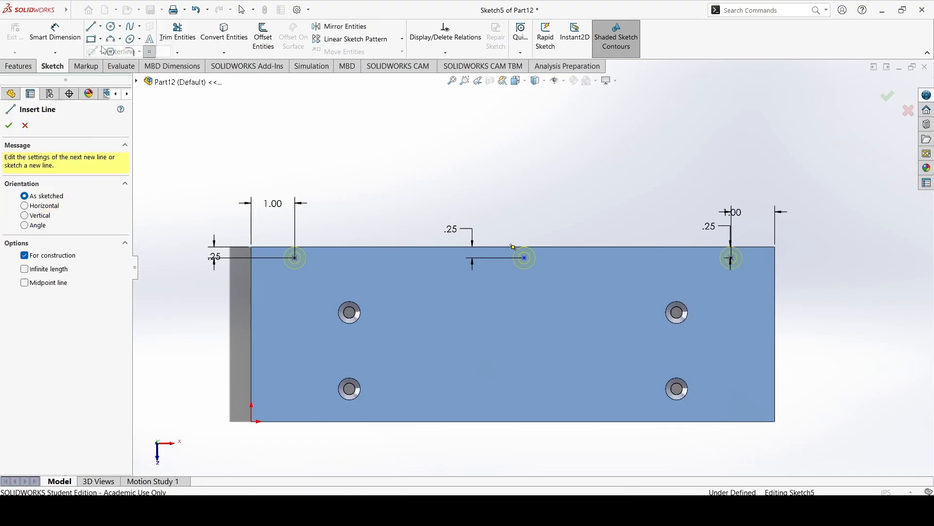
{"action": "scroll", "coordinate": [485, 249], "scroll_direction": "down", "scroll_amount": 6}
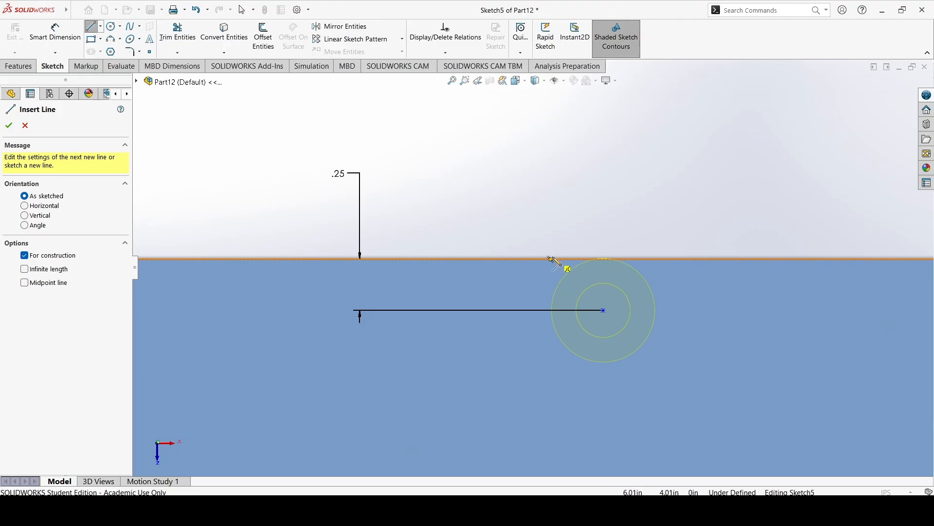
{"action": "left_click", "coordinate": [550, 259]}
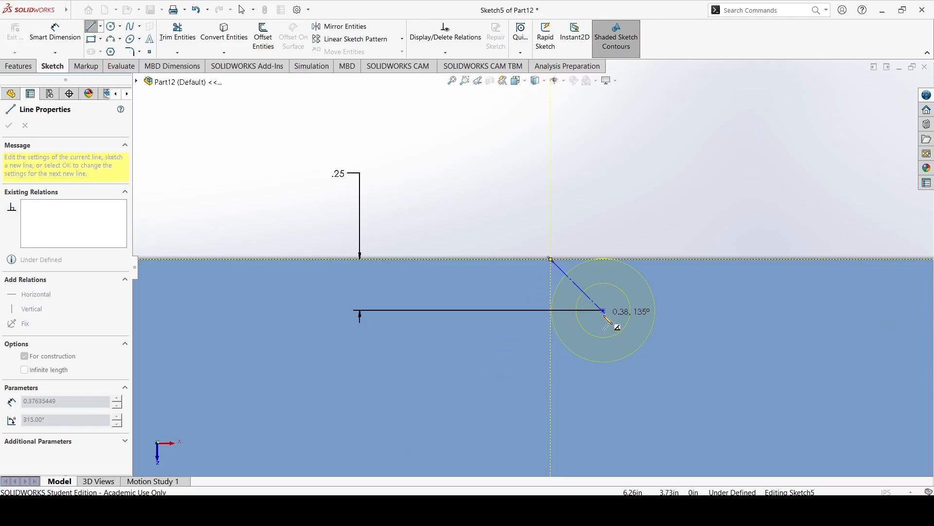
{"action": "left_click", "coordinate": [605, 312]}
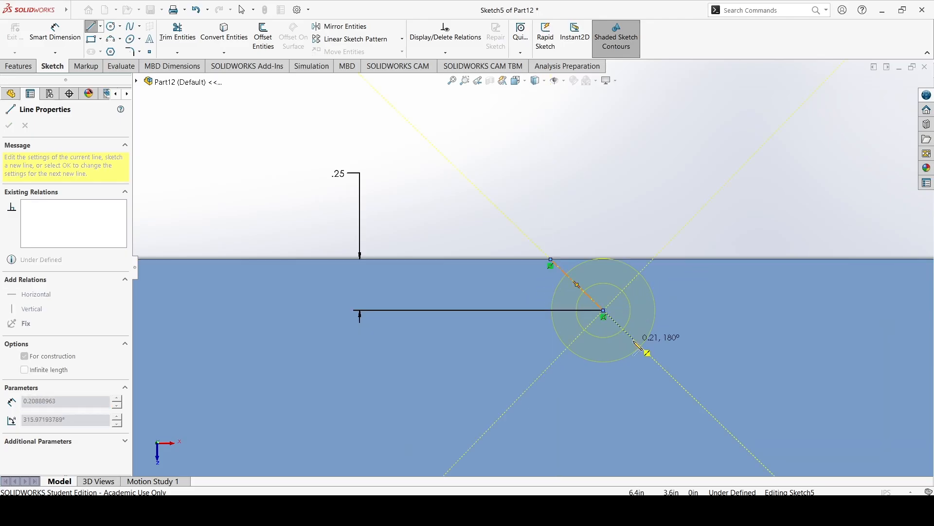
{"action": "key", "text": "Escape"}
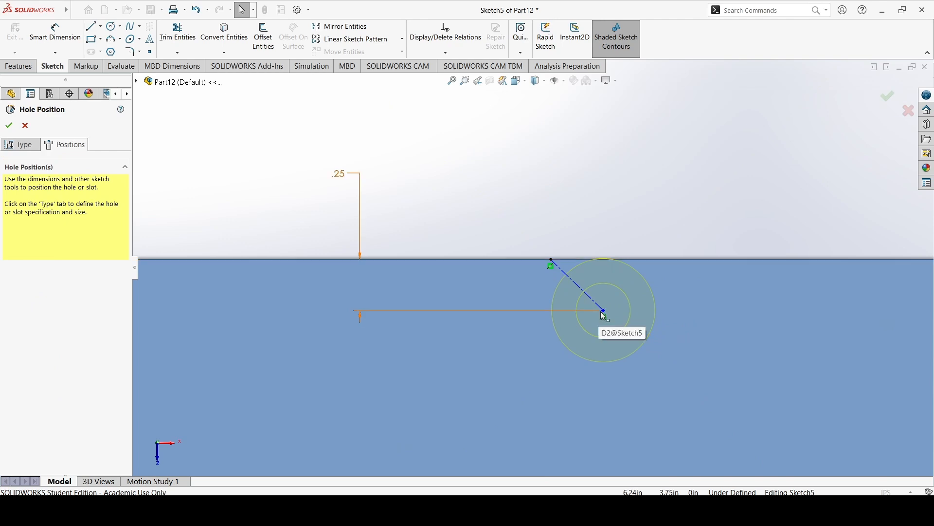
Make the construction centerline vertical so it centers the middle hole along the plate, and finish the three-hole feature.
{"action": "left_click_drag", "start_coordinate": [605, 312], "coordinate": [485, 310]}
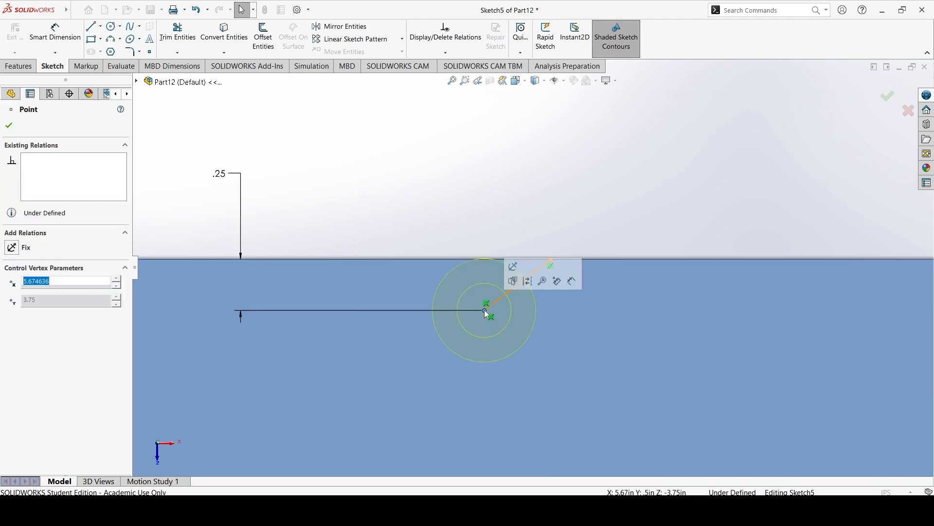
{"action": "left_click", "coordinate": [462, 210]}
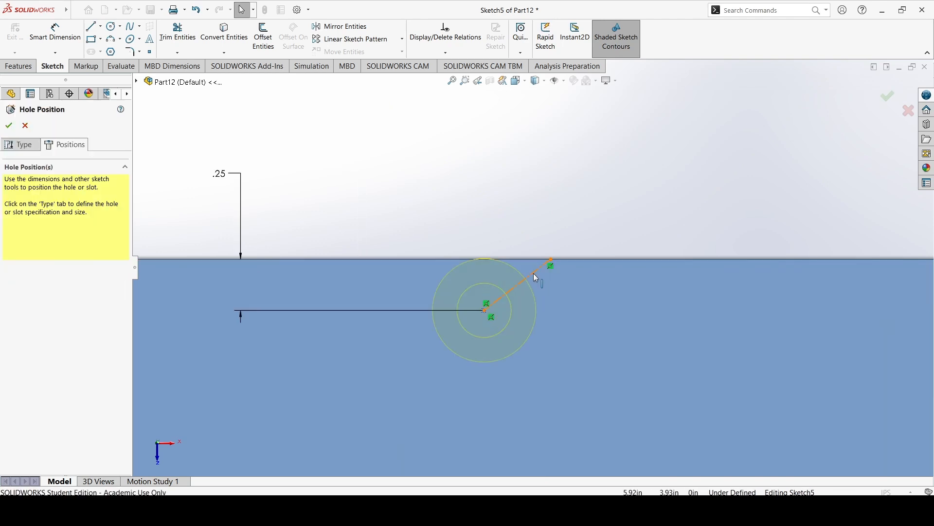
{"action": "left_click", "coordinate": [533, 273]}
{"action": "left_click", "coordinate": [456, 51]}
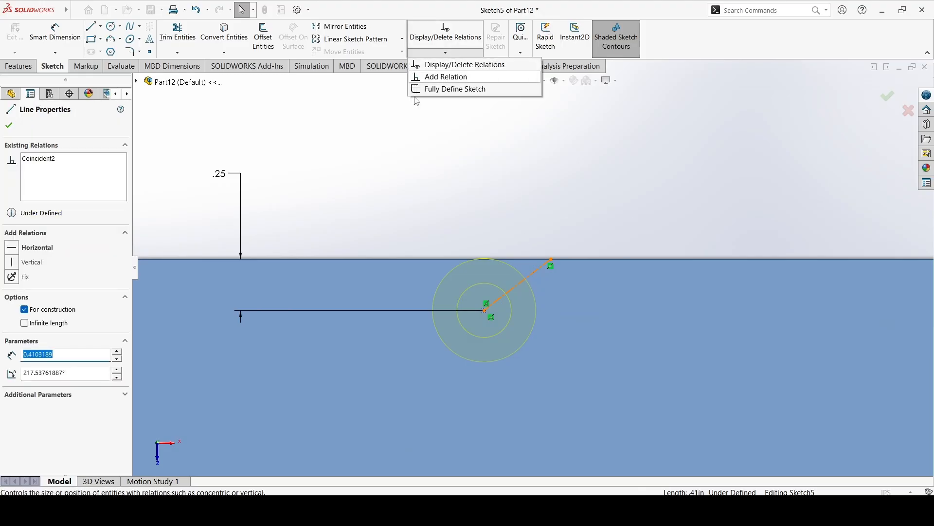
{"action": "left_click", "coordinate": [475, 77]}
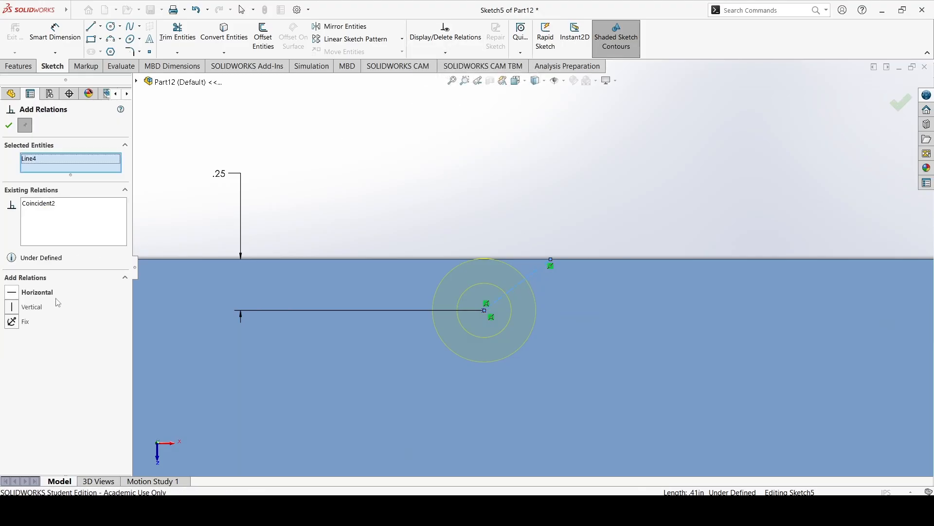
{"action": "left_click", "coordinate": [32, 307]}
{"action": "key", "text": "f"}
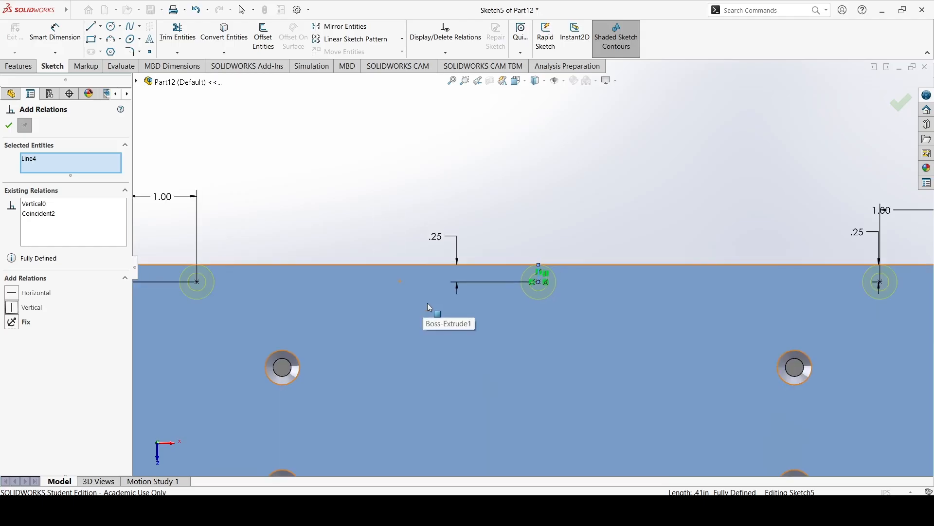
{"action": "left_click", "coordinate": [8, 125]}
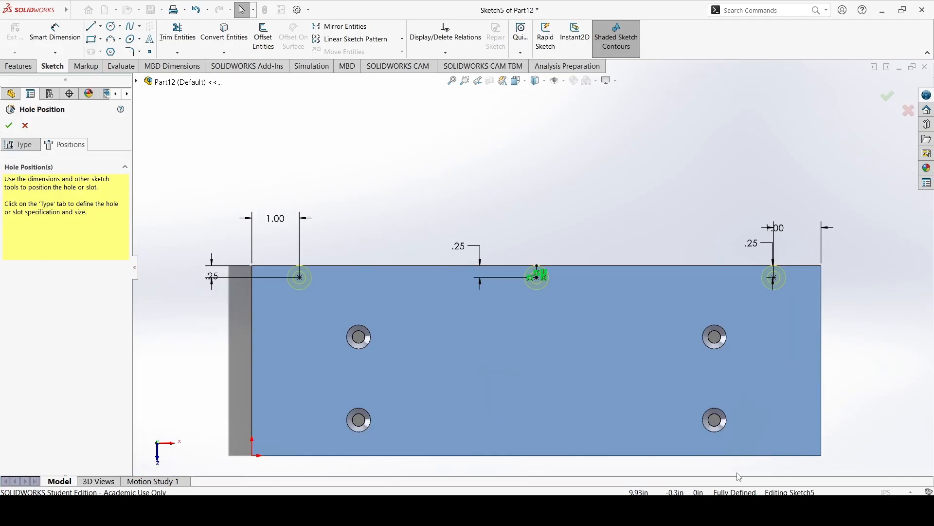
{"action": "left_click", "coordinate": [9, 125]}
{"action": "middle_click_drag", "start_coordinate": [446, 314], "coordinate": [462, 215]}
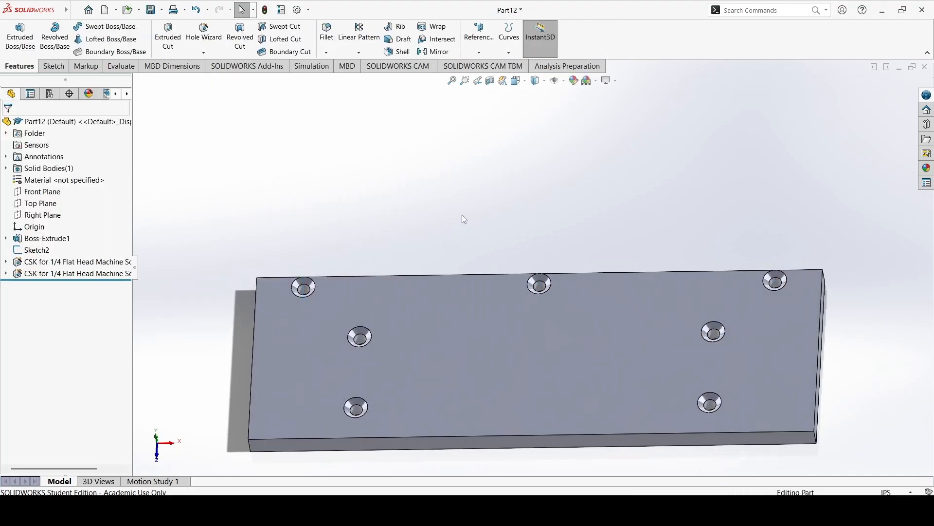
Change the size of the three countersunk holes along the long edge to #8.
{"action": "left_click", "coordinate": [81, 275]}
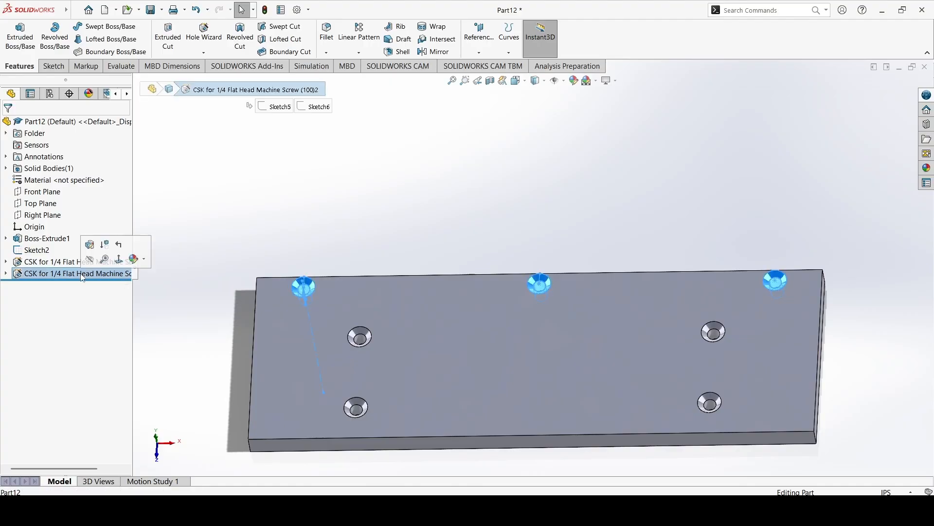
{"action": "left_click", "coordinate": [89, 245]}
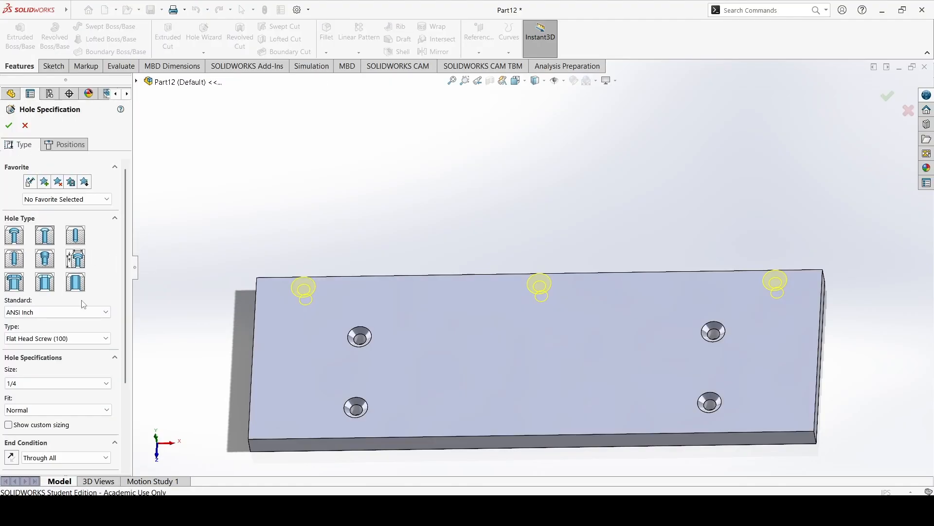
{"action": "left_click", "coordinate": [62, 384]}
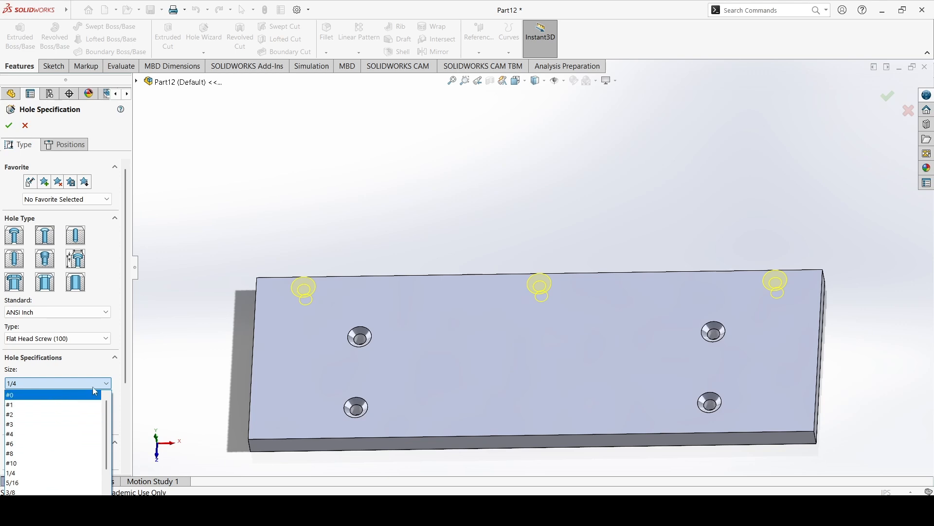
{"action": "left_click", "coordinate": [25, 453]}
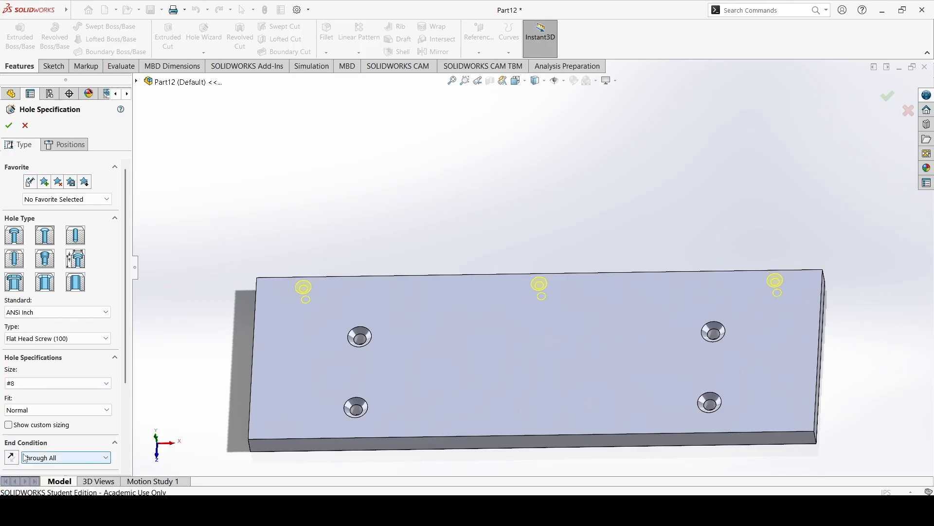
{"action": "left_click", "coordinate": [41, 413]}
{"action": "left_click", "coordinate": [41, 412]}
{"action": "left_click", "coordinate": [40, 409]}
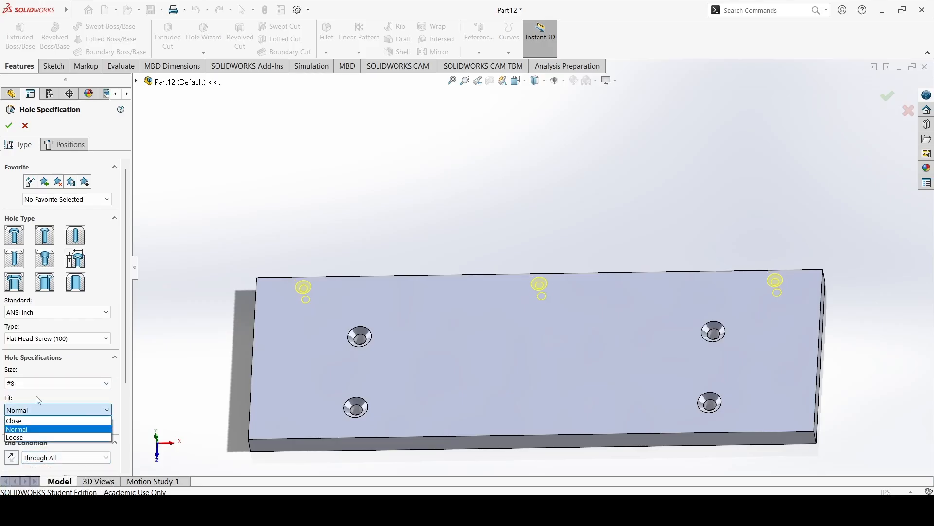
{"action": "left_click", "coordinate": [39, 388]}
{"action": "left_click", "coordinate": [39, 387]}
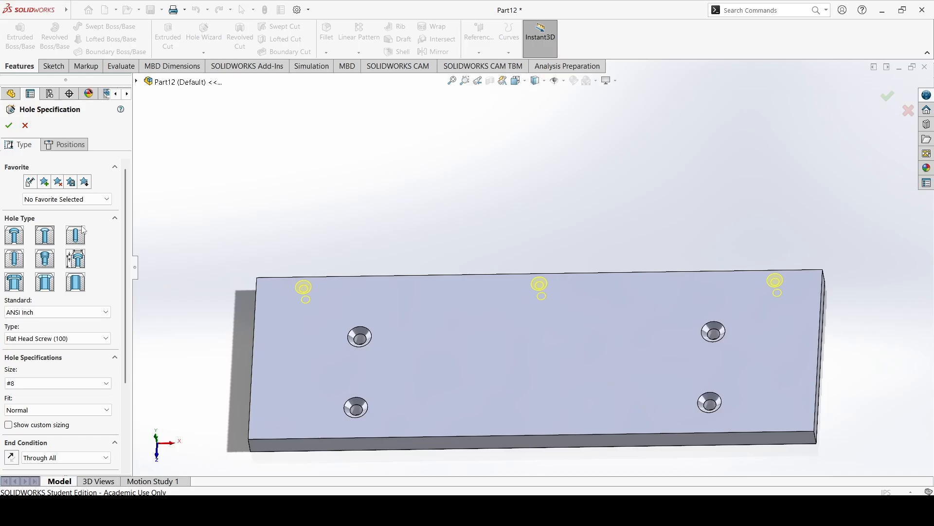
{"action": "left_click", "coordinate": [11, 128]}
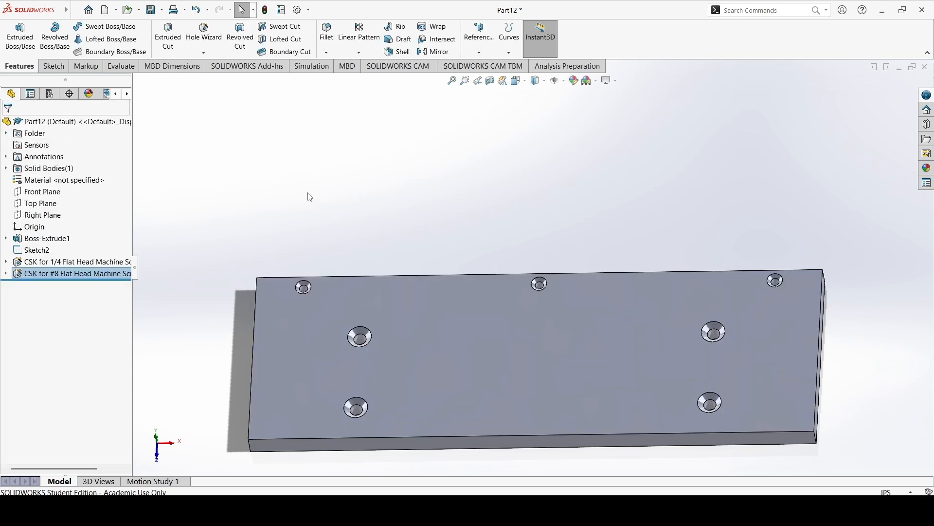
{"action": "middle_click_drag", "start_coordinate": [309, 217], "coordinate": [334, 252]}
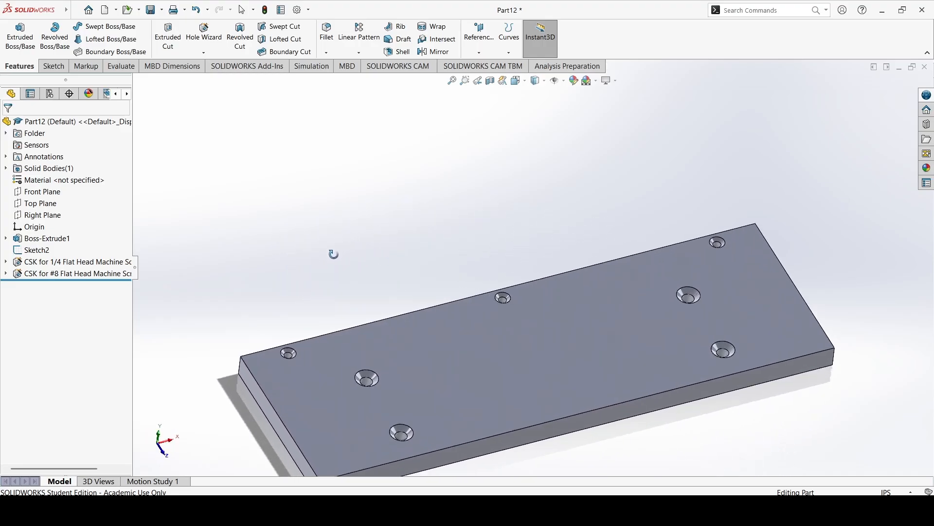
{"action": "right_click", "coordinate": [77, 264]}
{"action": "left_click", "coordinate": [89, 232]}
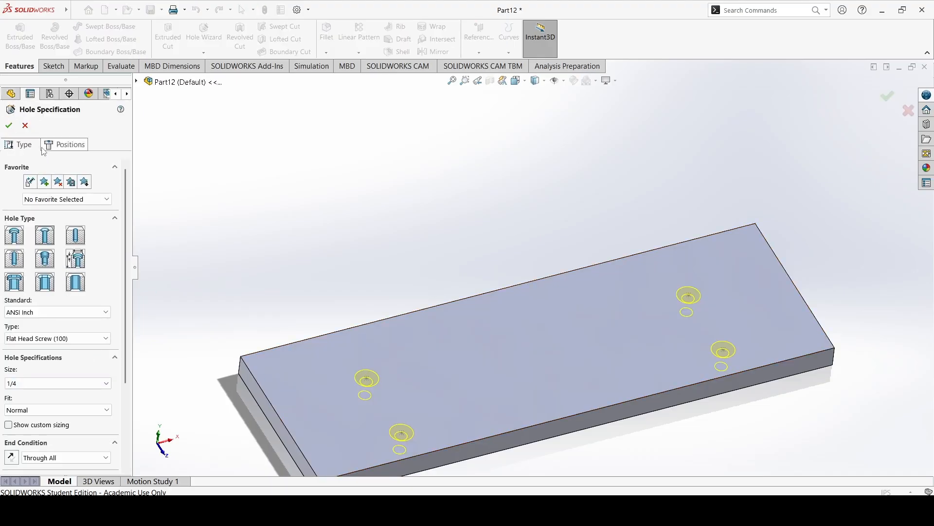
{"action": "left_click", "coordinate": [24, 125]}
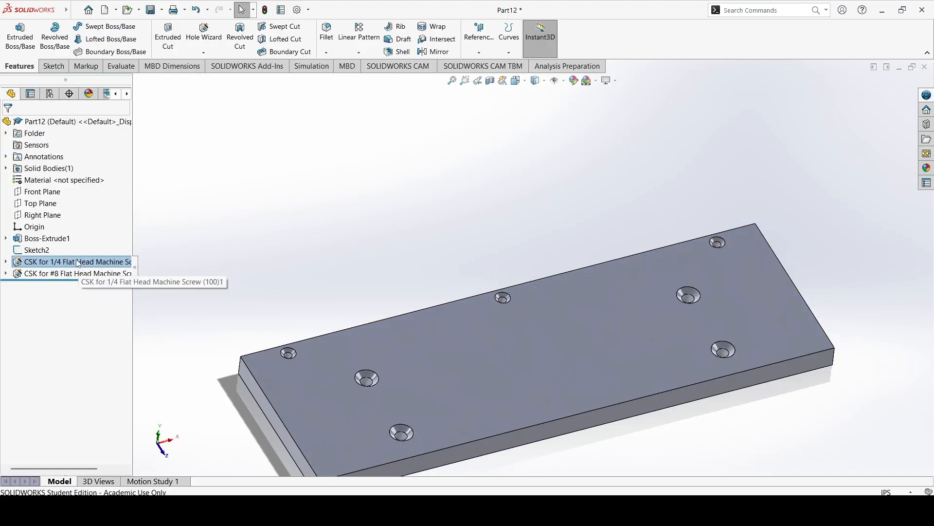
Change the size of the four 1/4 flat head screw holes in the plate to #8.
{"action": "left_click", "coordinate": [78, 263]}
{"action": "left_click", "coordinate": [78, 262]}
{"action": "left_click", "coordinate": [137, 267]}
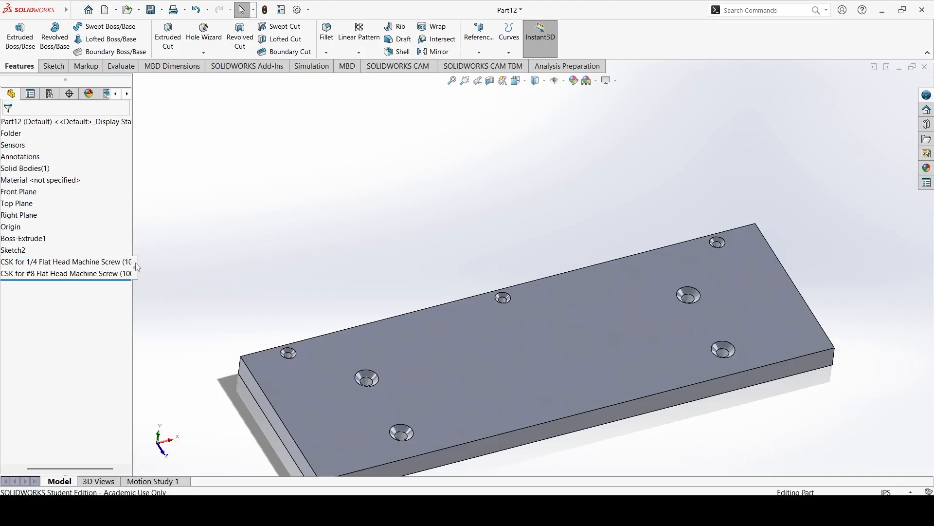
{"action": "right_click", "coordinate": [107, 264]}
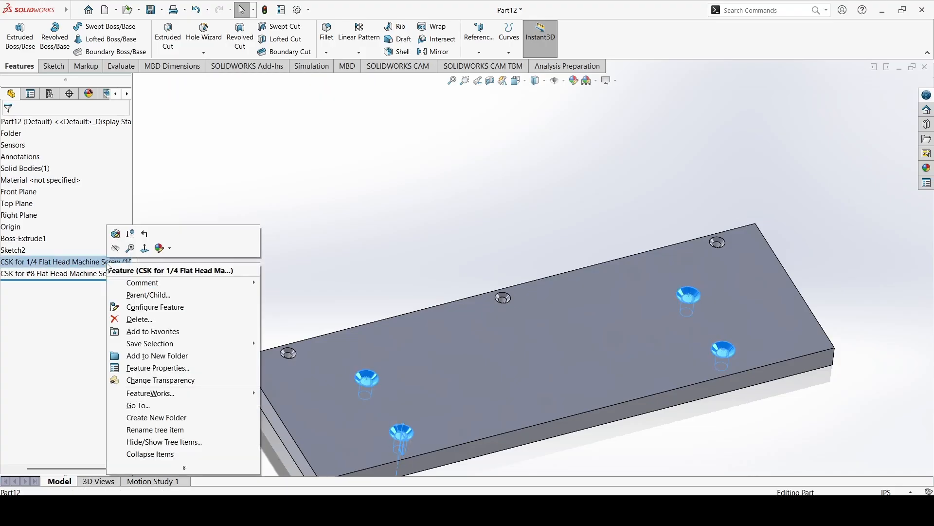
{"action": "left_click", "coordinate": [115, 236]}
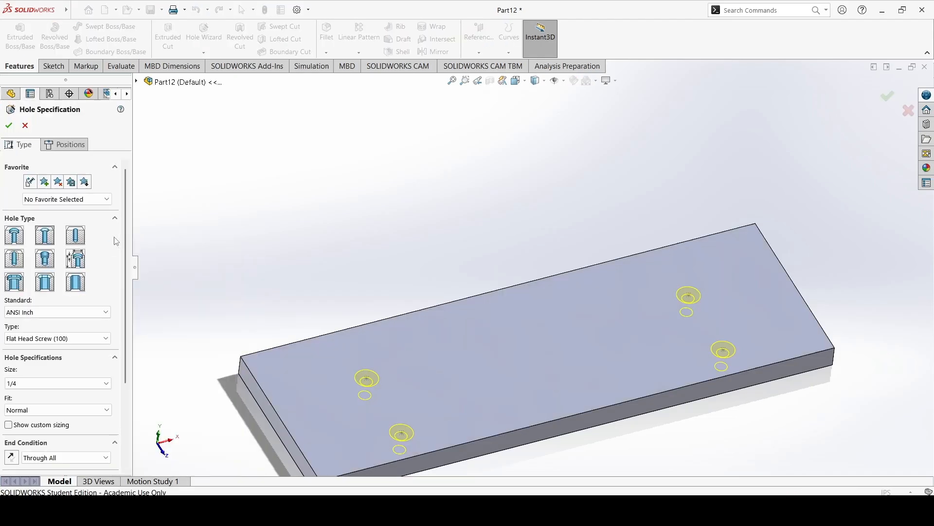
{"action": "left_click", "coordinate": [51, 383]}
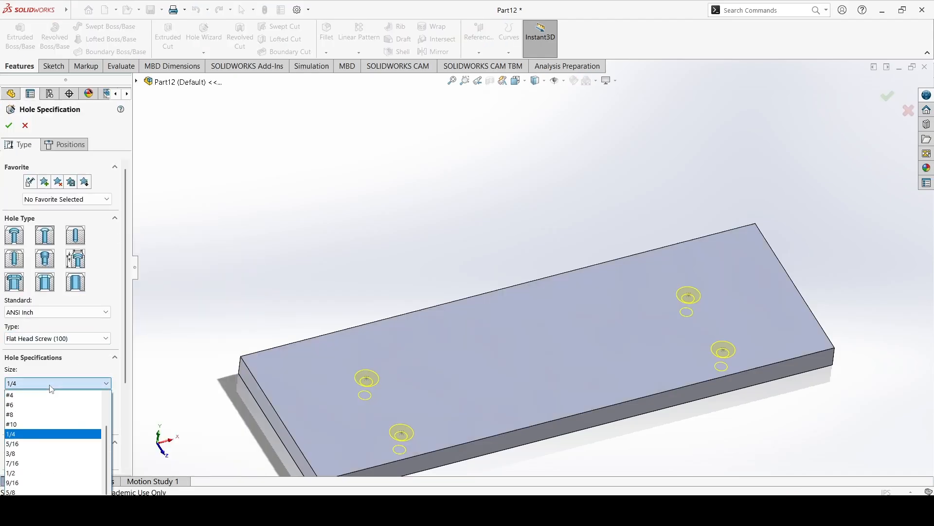
{"action": "left_click", "coordinate": [49, 421]}
{"action": "left_click", "coordinate": [9, 126]}
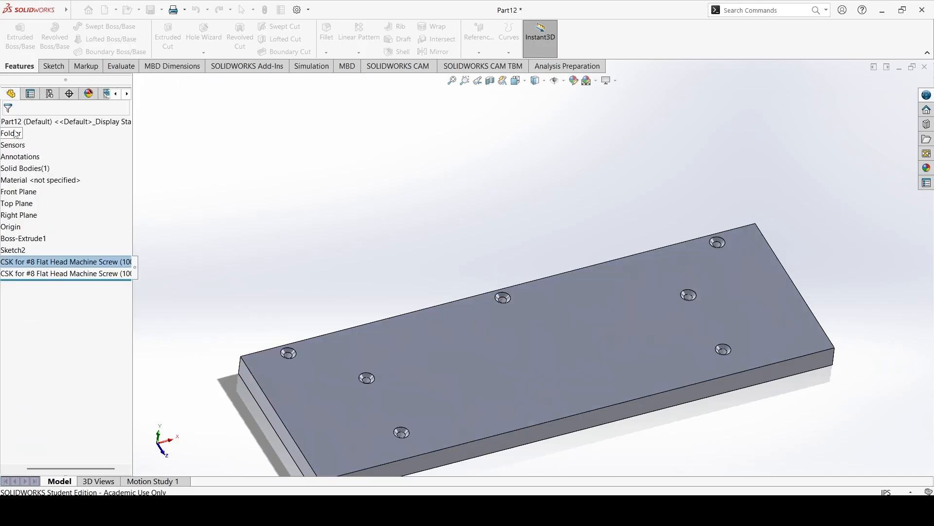
{"action": "middle_click_drag", "start_coordinate": [381, 284], "coordinate": [365, 256]}
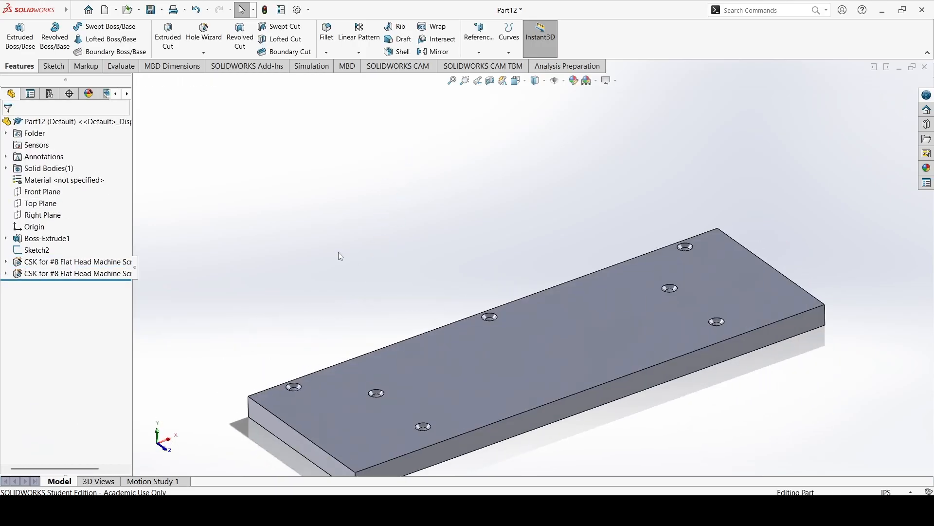
Open the material editor for the part and expand the Plastics category of the SOLIDWORKS Materials library.
{"action": "left_click", "coordinate": [71, 181]}
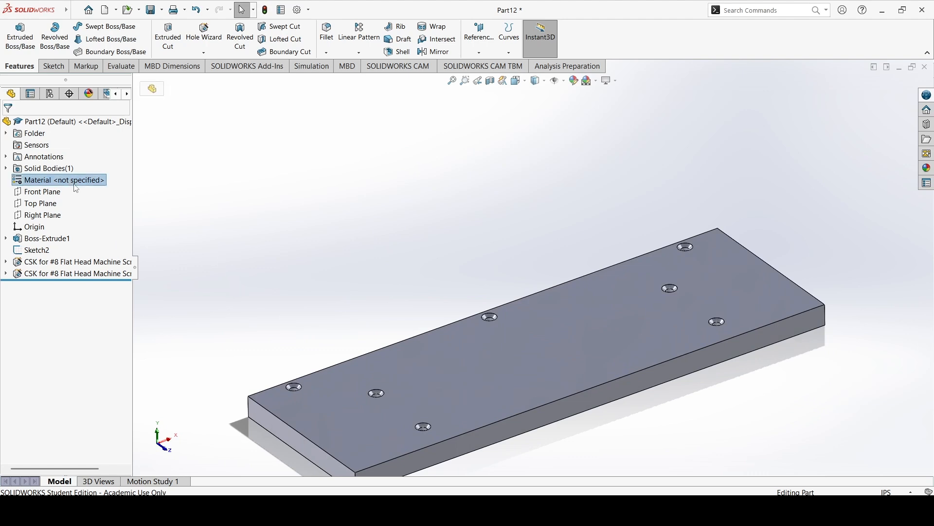
{"action": "right_click", "coordinate": [76, 187]}
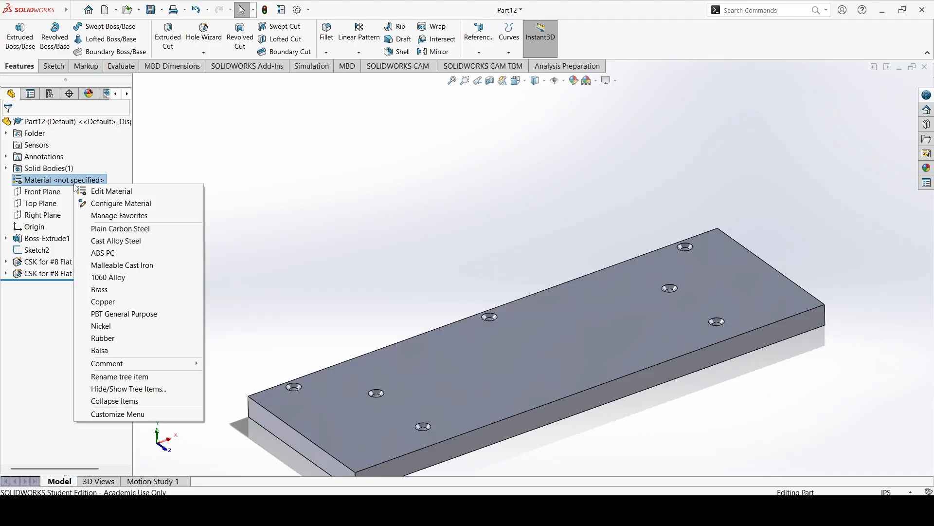
{"action": "left_click", "coordinate": [110, 194]}
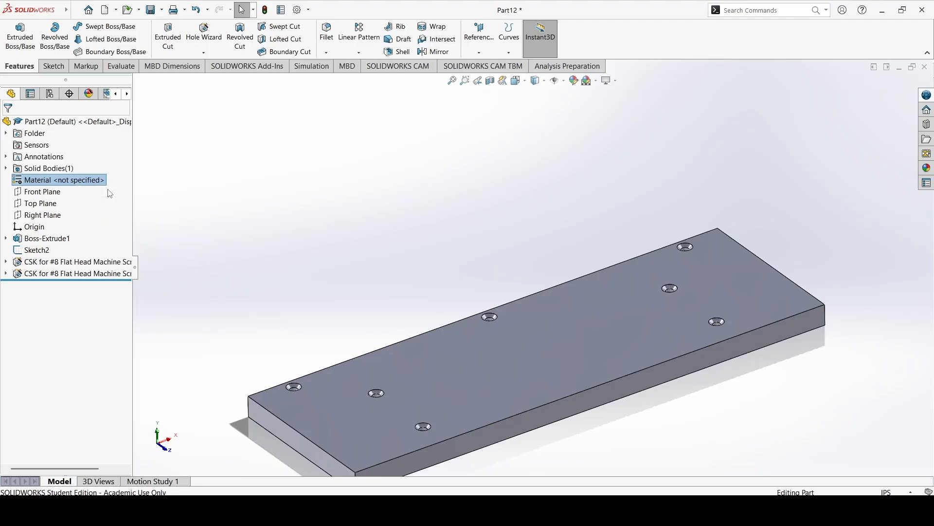
{"action": "left_click", "coordinate": [259, 125]}
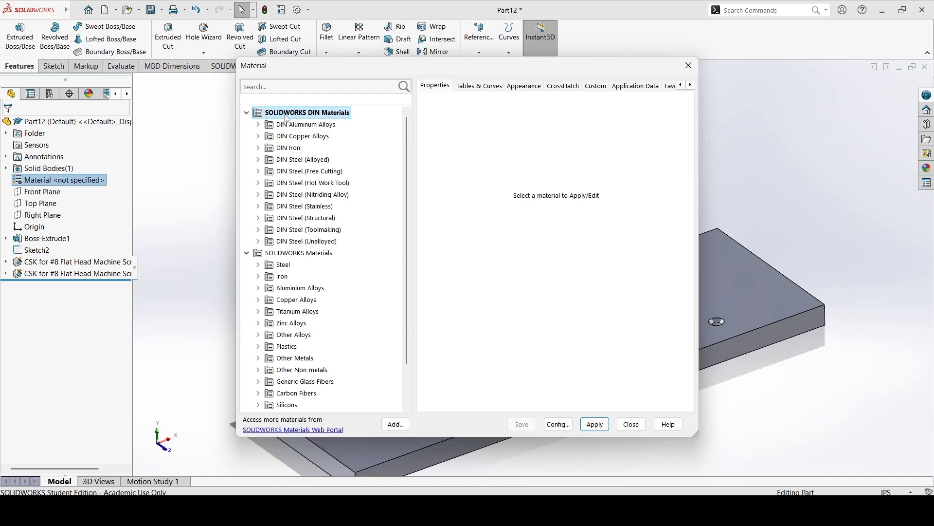
{"action": "left_click", "coordinate": [247, 112]}
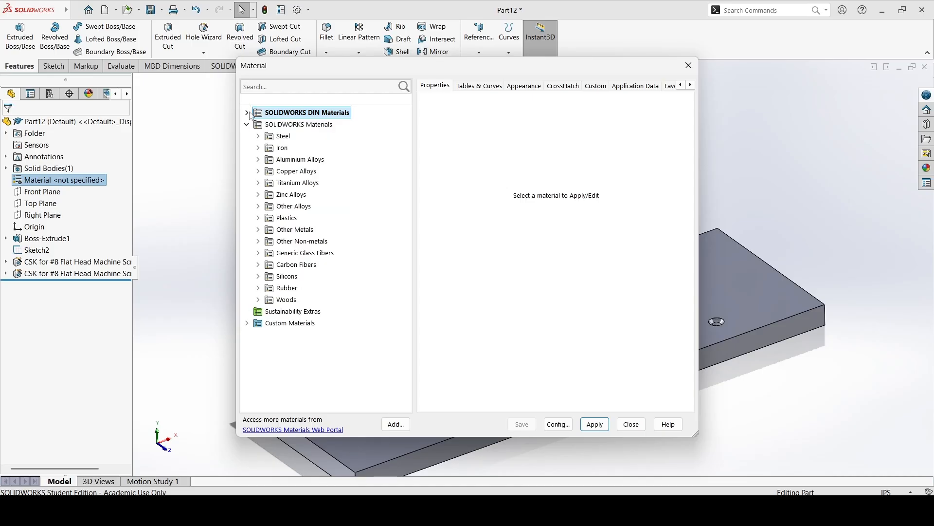
{"action": "left_click", "coordinate": [247, 323]}
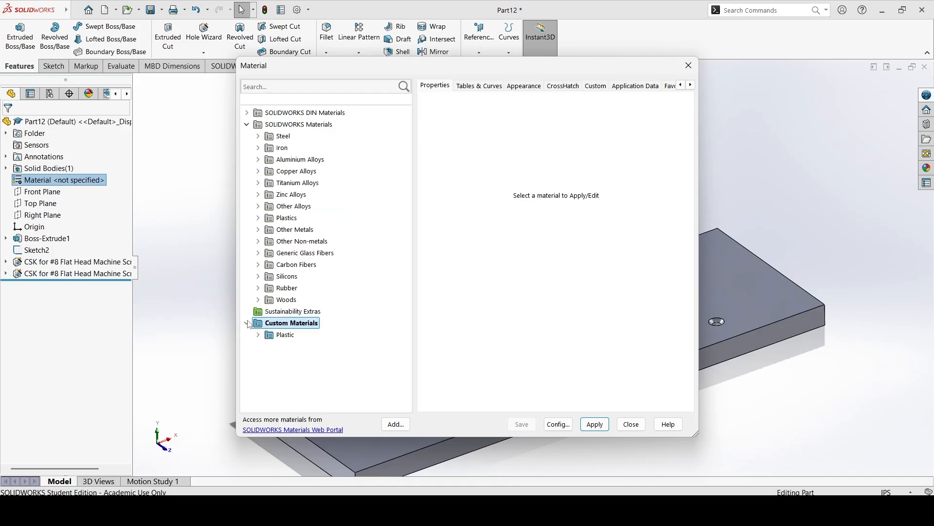
{"action": "left_click", "coordinate": [247, 324]}
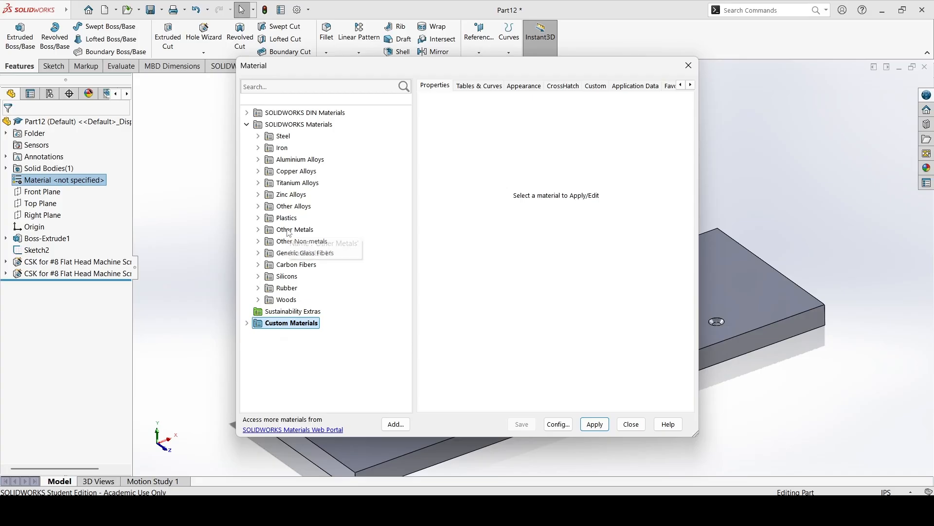
{"action": "left_click", "coordinate": [258, 218]}
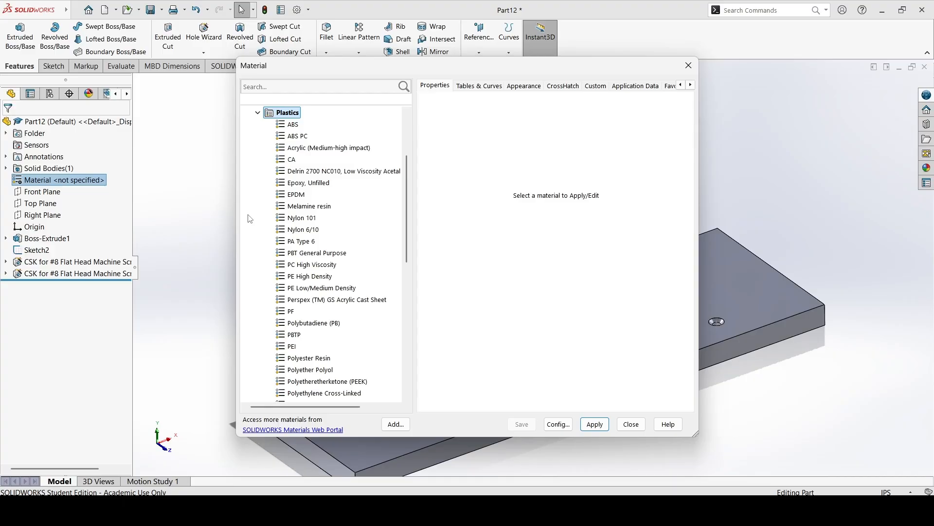
Compare the properties of the ABS and nylon plastics, and apply ABS PC as the plate's material.
{"action": "left_click", "coordinate": [293, 126]}
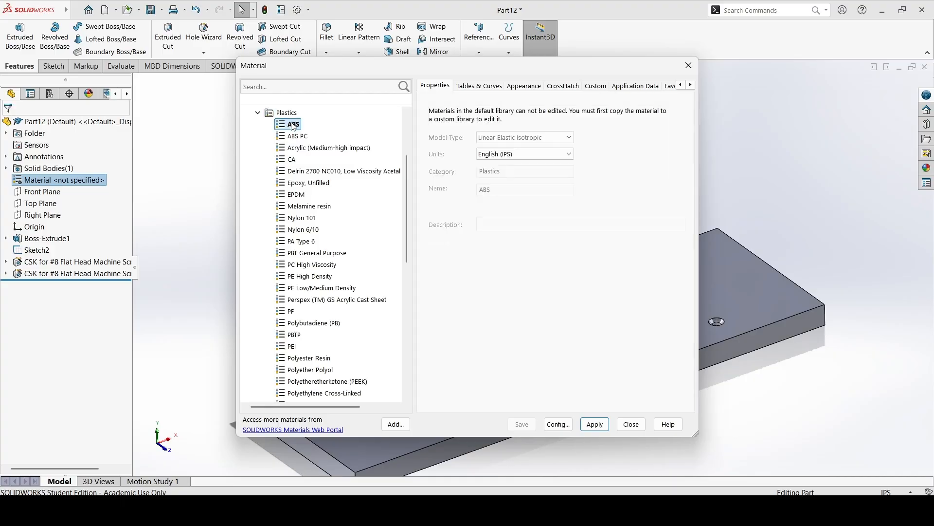
{"action": "left_click", "coordinate": [291, 137]}
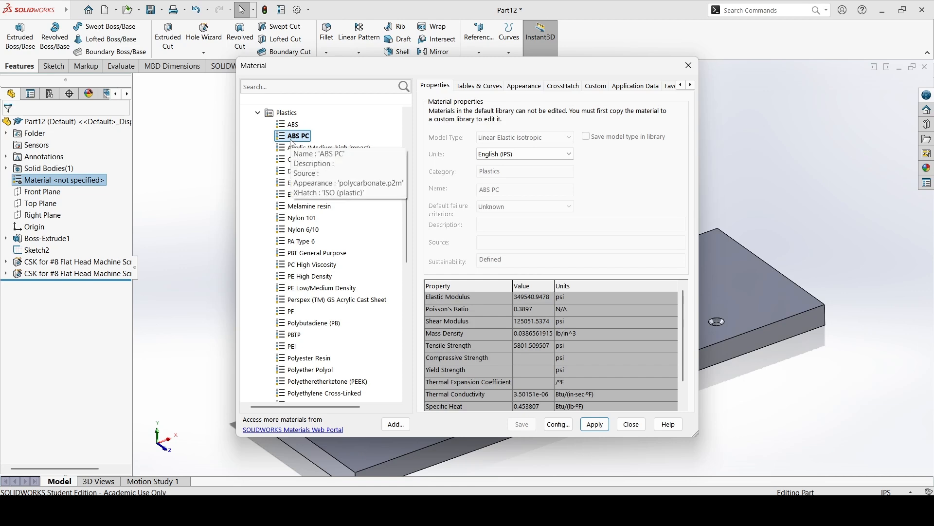
{"action": "left_click", "coordinate": [305, 220]}
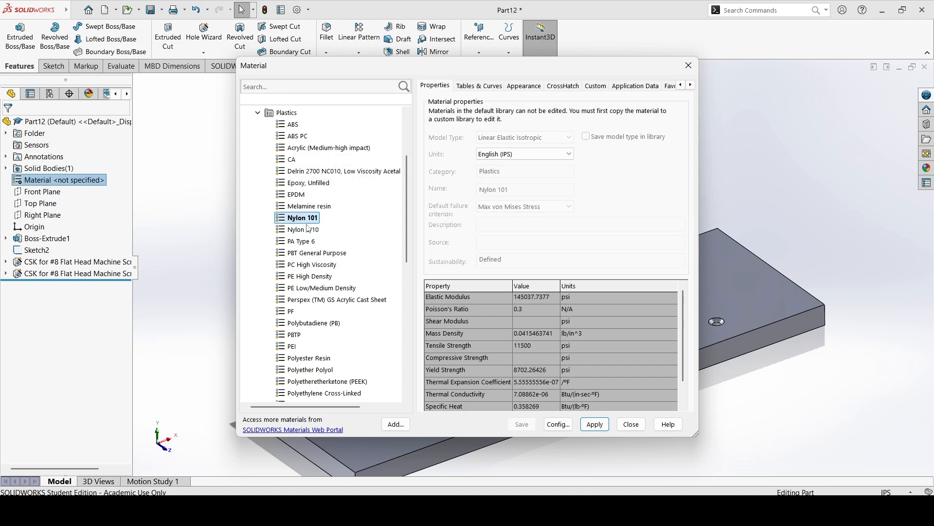
{"action": "left_click", "coordinate": [307, 229]}
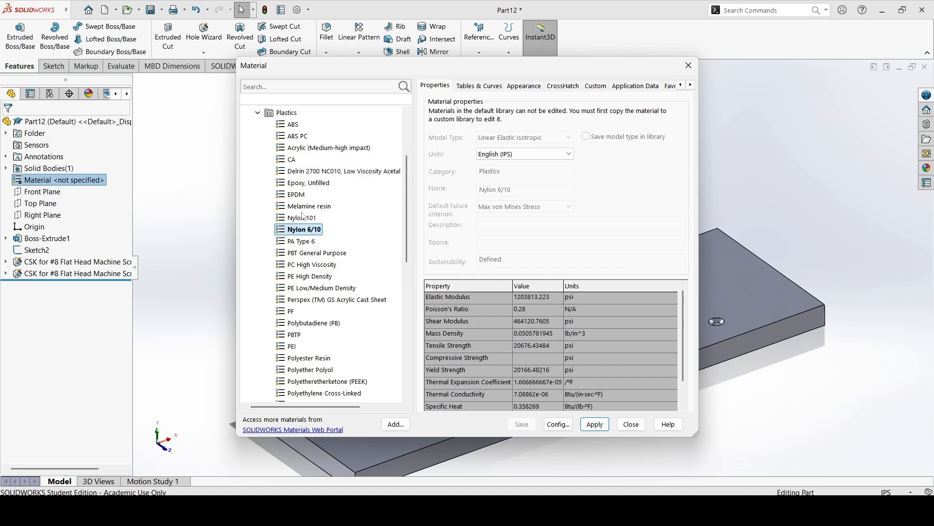
{"action": "left_click", "coordinate": [291, 125]}
{"action": "left_click", "coordinate": [291, 139]}
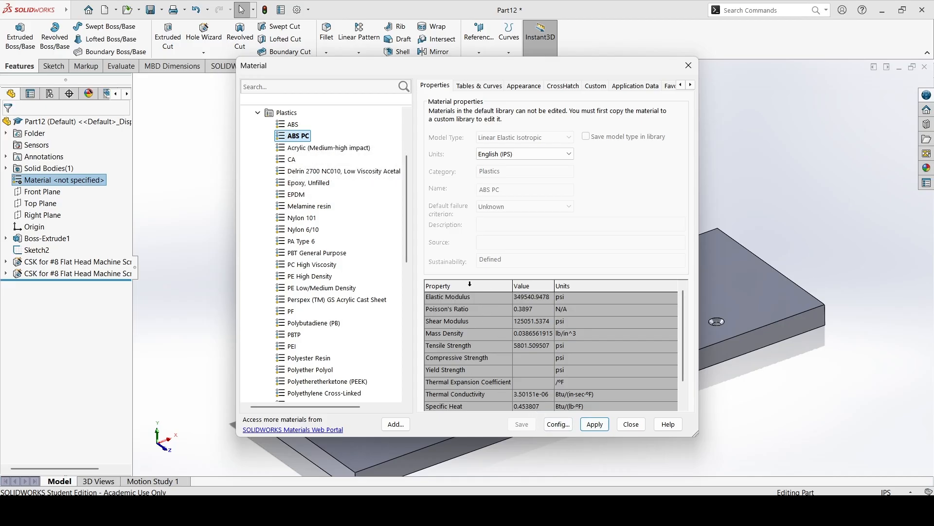
{"action": "scroll", "coordinate": [686, 363], "scroll_direction": "down", "scroll_amount": 1}
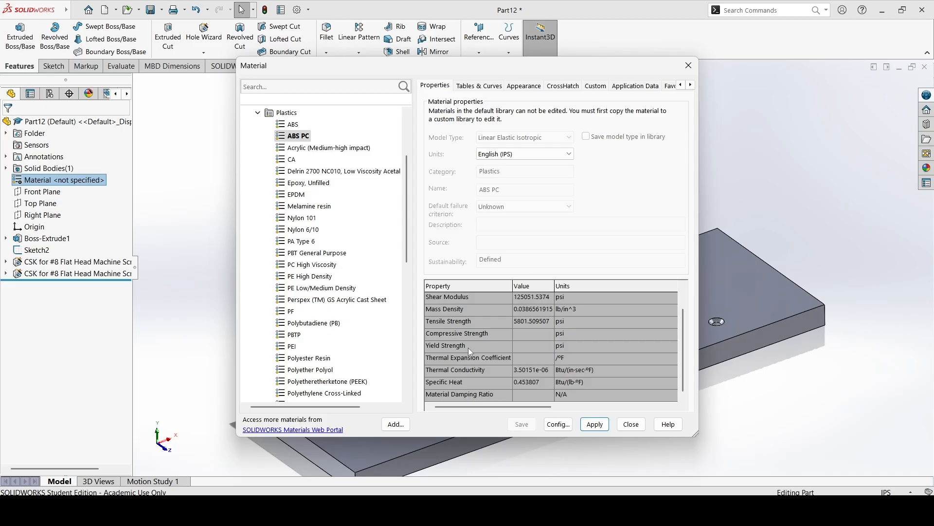
{"action": "left_click", "coordinate": [585, 426]}
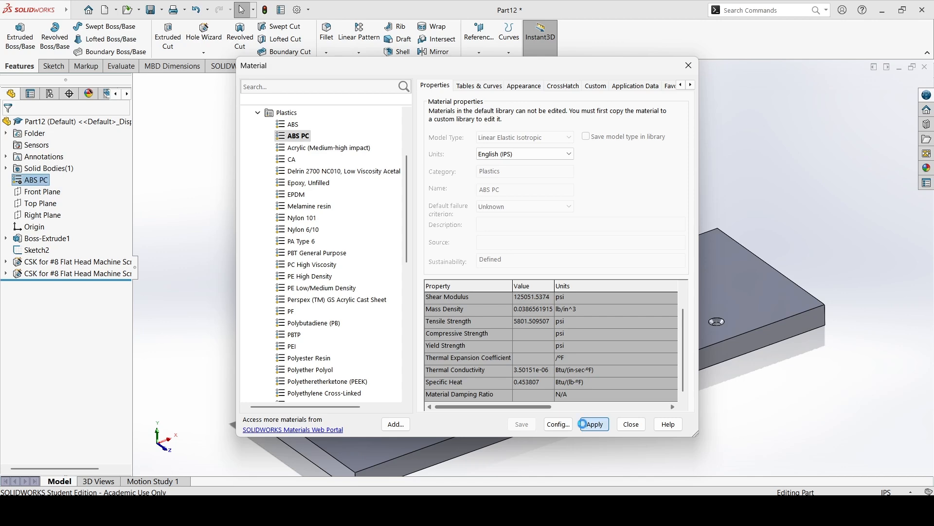
{"action": "left_click", "coordinate": [641, 428]}
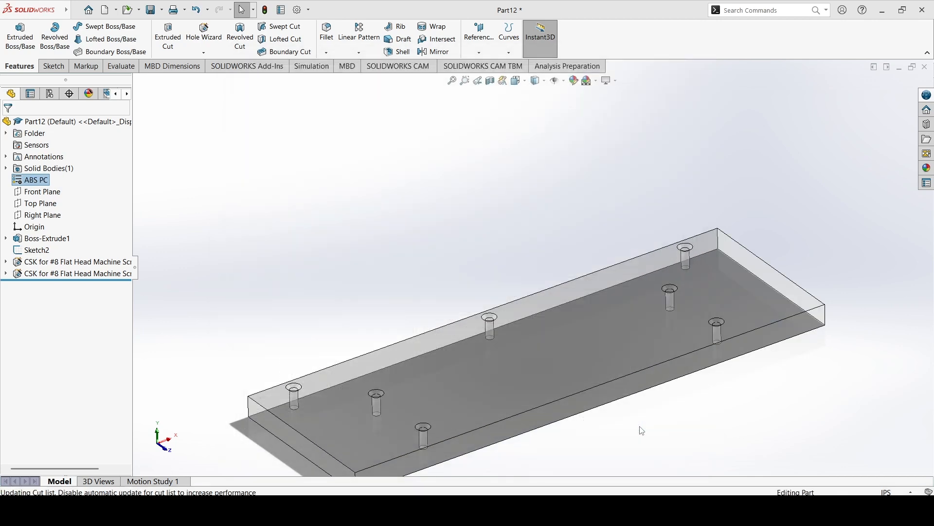
{"action": "middle_click_drag", "start_coordinate": [699, 432], "coordinate": [664, 381]}
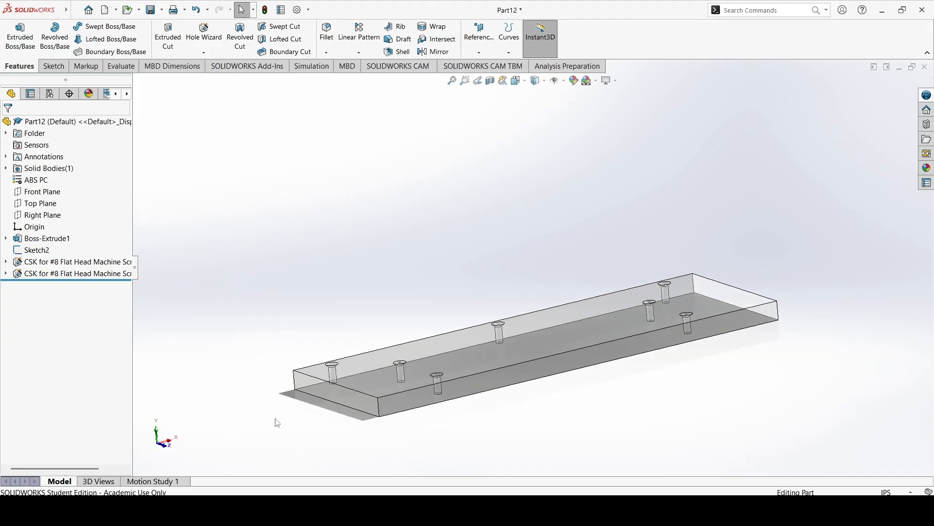
Switch the part's top level transparency on and back off to display the plate as opaque.
{"action": "right_click", "coordinate": [87, 124]}
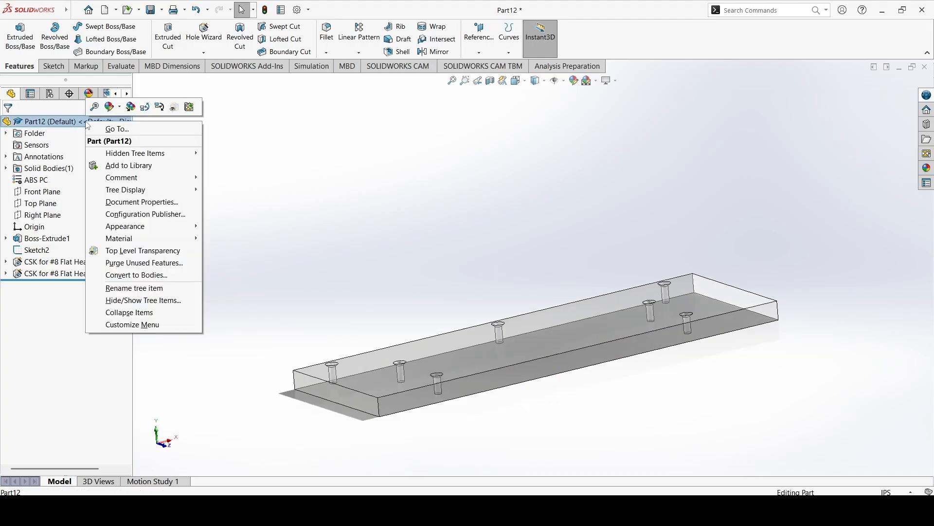
{"action": "left_click", "coordinate": [174, 111]}
{"action": "right_click", "coordinate": [121, 125]}
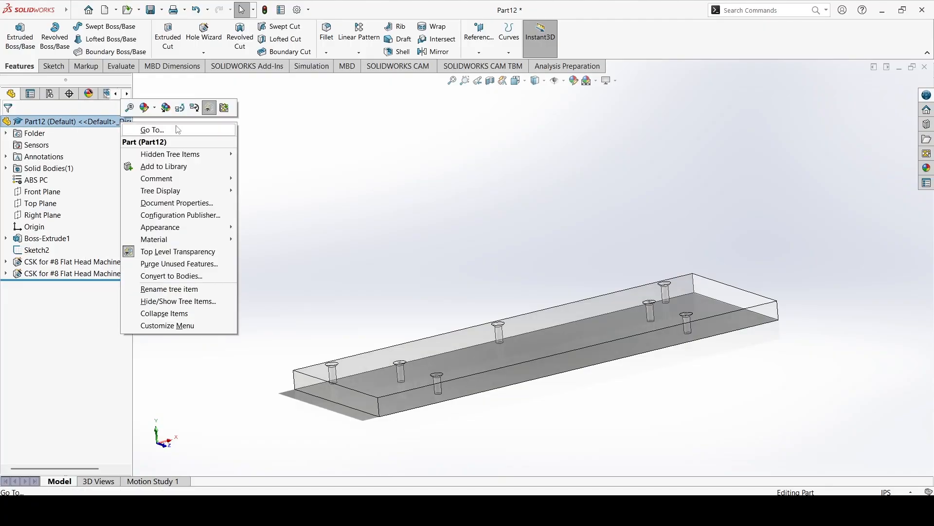
{"action": "left_click", "coordinate": [209, 107]}
{"action": "middle_click_drag", "start_coordinate": [316, 209], "coordinate": [334, 200]}
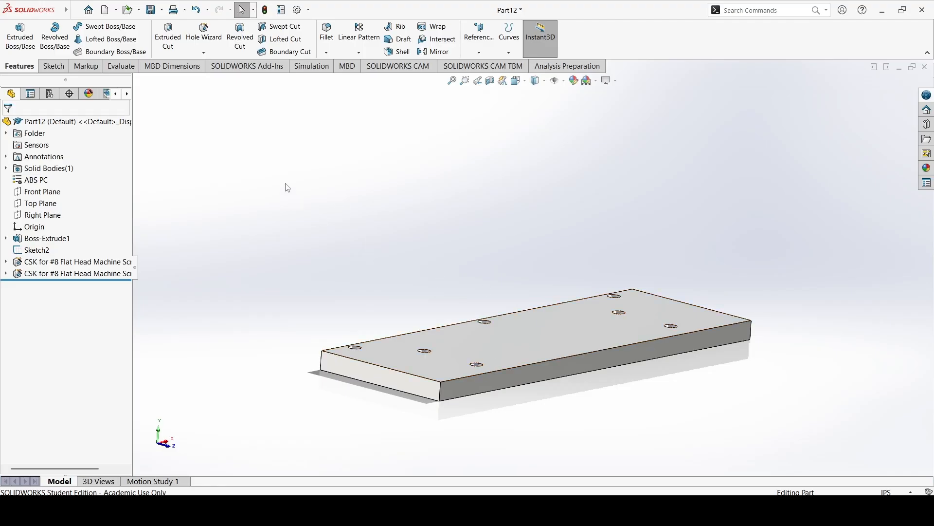
Save the part as ShelfTop in the Full Project Walkthrough - Shelf folder under Baja DCI.
{"action": "left_click", "coordinate": [163, 13]}
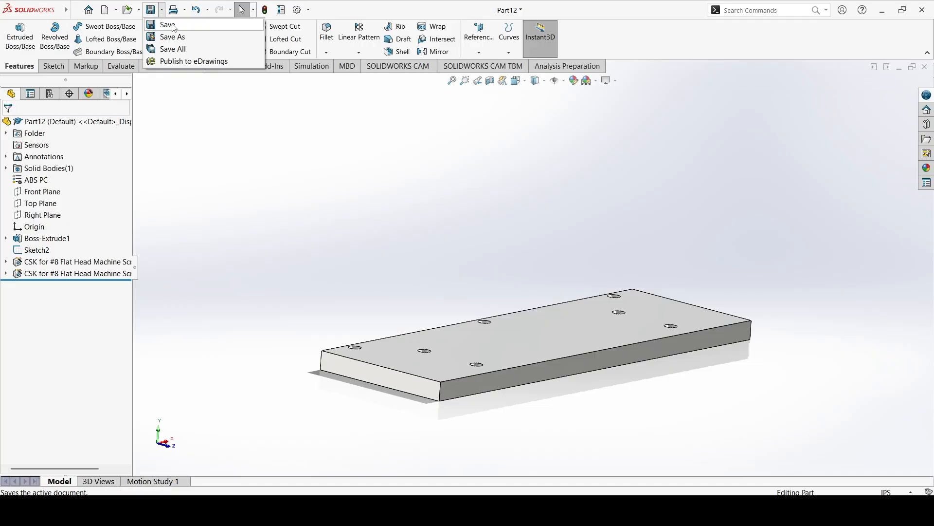
{"action": "left_click", "coordinate": [167, 36]}
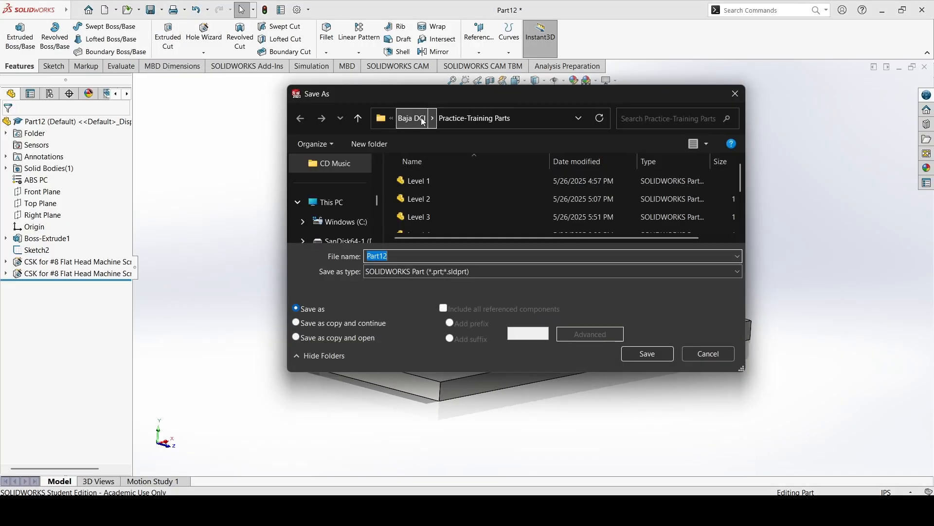
{"action": "left_click", "coordinate": [413, 119]}
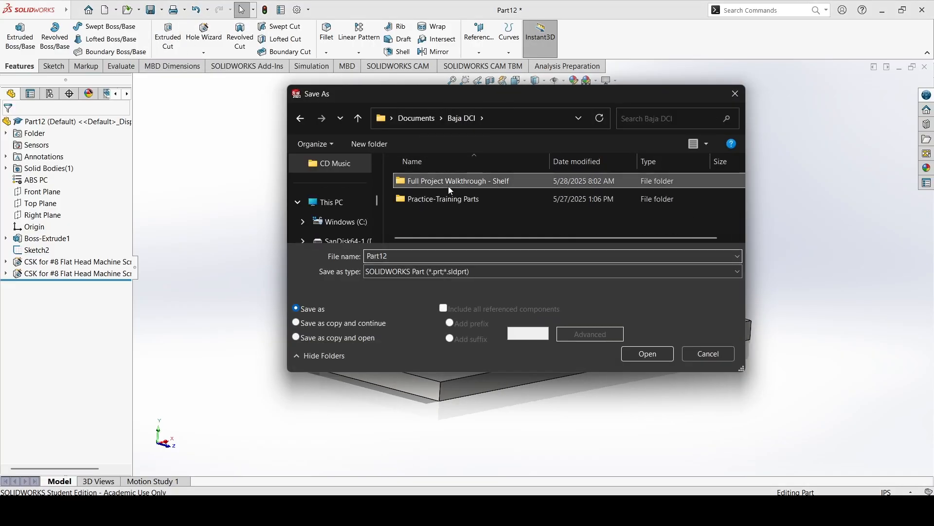
{"action": "double_click", "coordinate": [449, 190]}
{"action": "type", "text": "Top"}
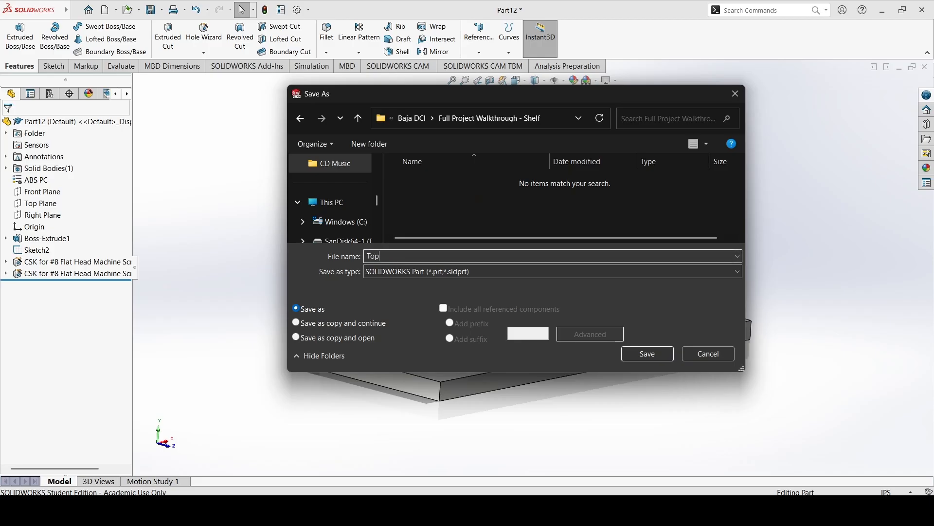
{"action": "type", "text": "Shelf"}
{"action": "double_click", "coordinate": [382, 256]}
{"action": "left_click", "coordinate": [638, 358]}
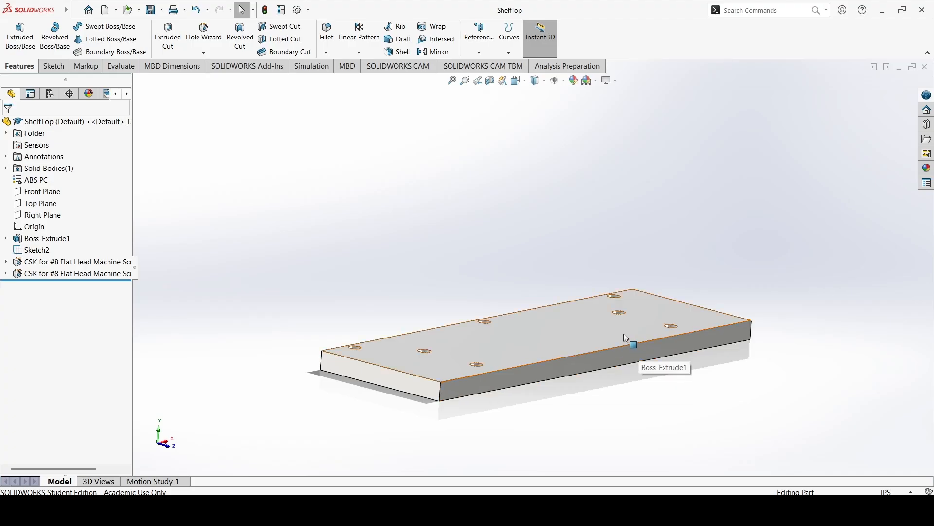
{"action": "mouse_move", "coordinate": [622, 324]}
{"action": "middle_mouse_down"}
{"action": "mouse_move", "coordinate": [650, 314]}
{"action": "mouse_move", "coordinate": [661, 273]}
{"action": "mouse_move", "coordinate": [644, 323]}
{"action": "mouse_move", "coordinate": [626, 334]}
{"action": "middle_mouse_up"}
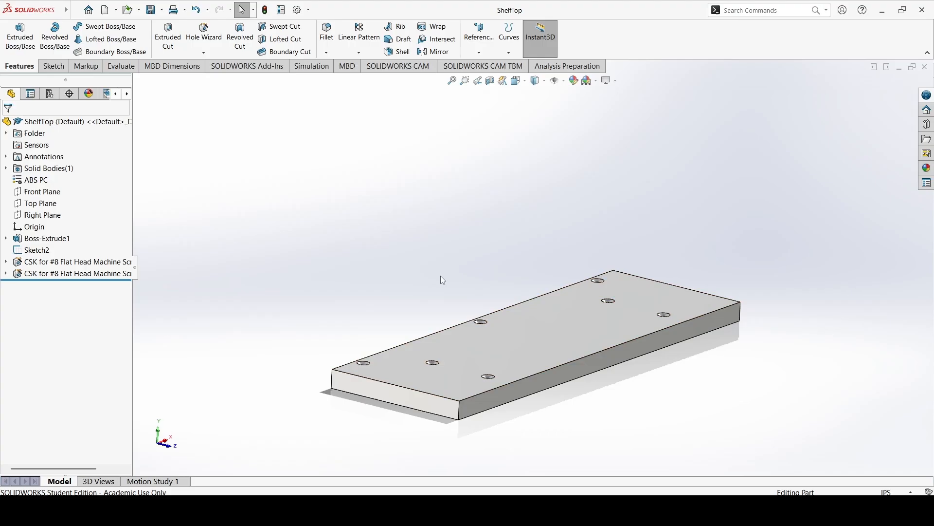
Create a new part document and start a sketch on its Front Plane.
{"action": "left_click", "coordinate": [106, 11]}
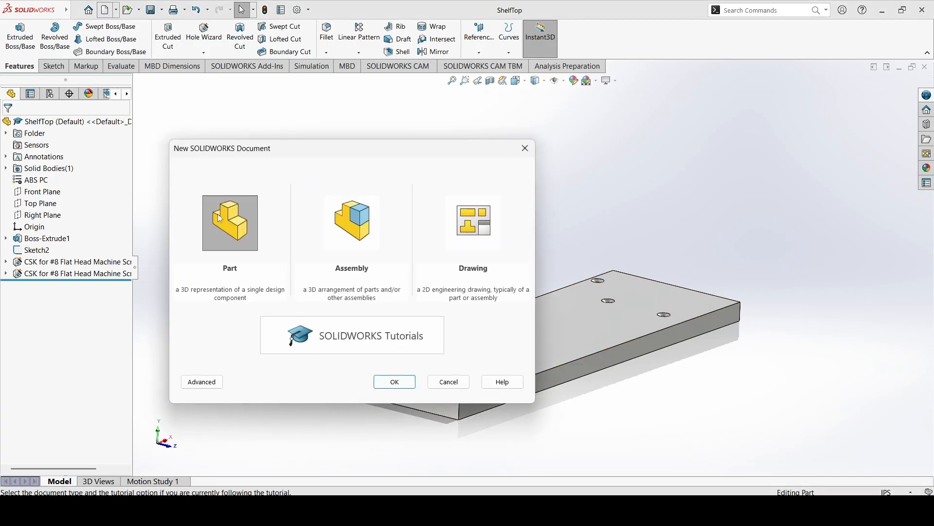
{"action": "left_click", "coordinate": [239, 238]}
{"action": "left_click", "coordinate": [393, 382]}
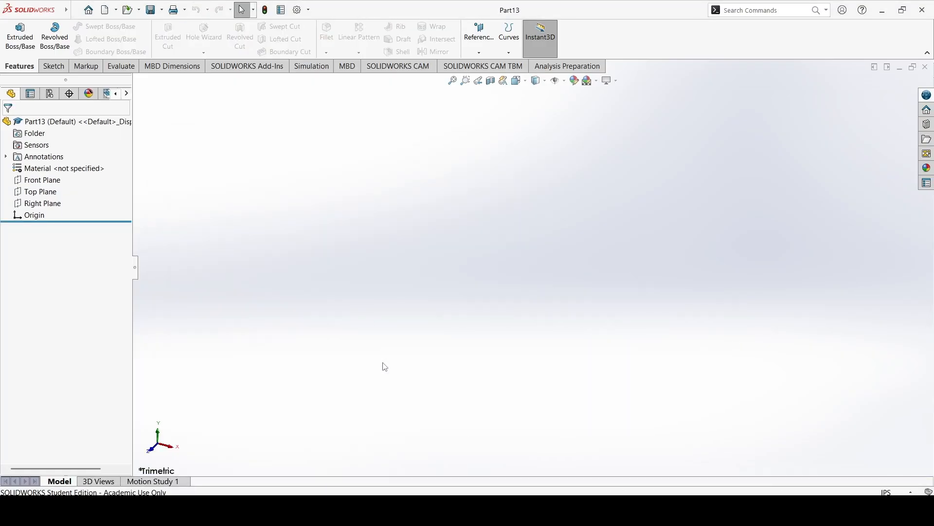
{"action": "left_click", "coordinate": [54, 66]}
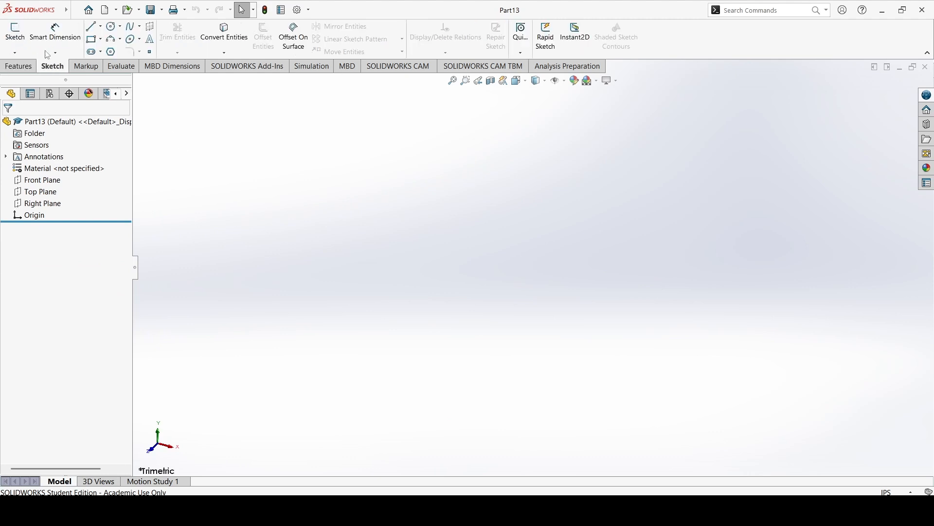
{"action": "left_click", "coordinate": [16, 35]}
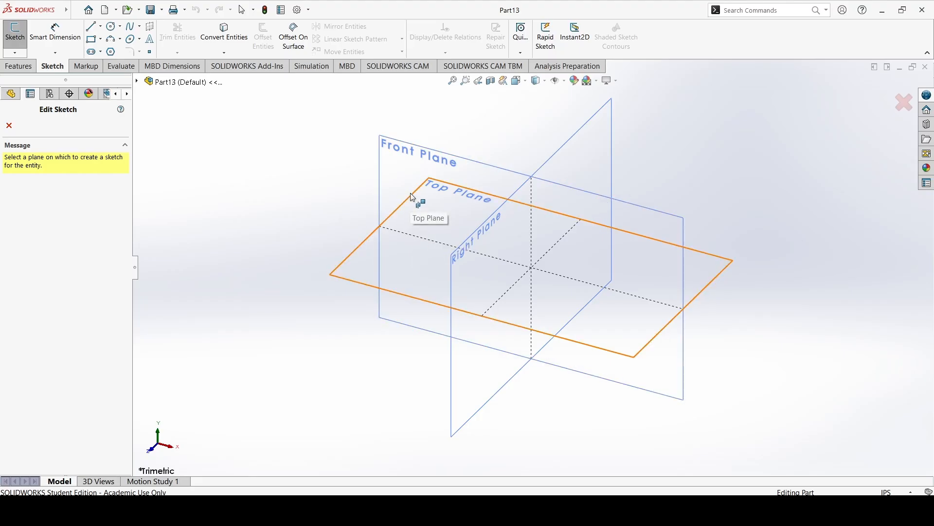
{"action": "left_click", "coordinate": [420, 155]}
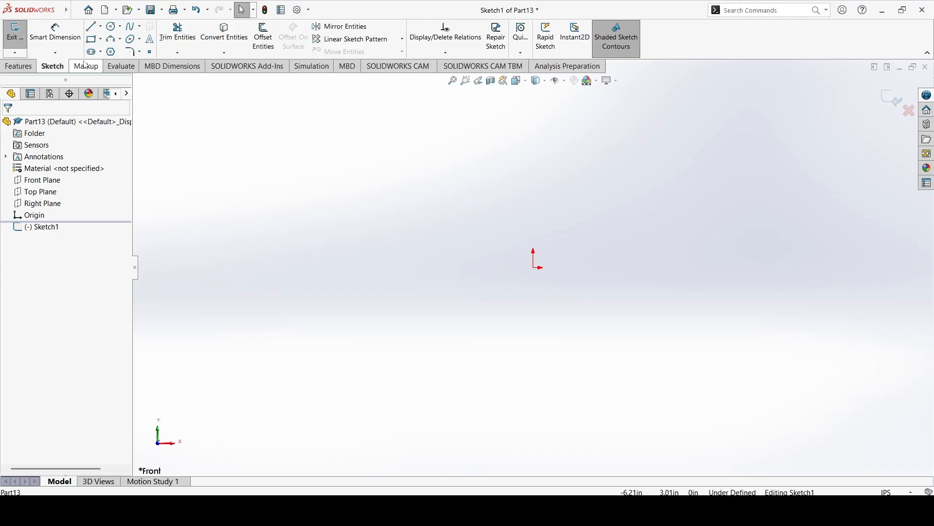
Sketch a corner rectangle starting at the origin, about 4.02 in wide and 1.54 in high.
{"action": "left_click", "coordinate": [94, 40]}
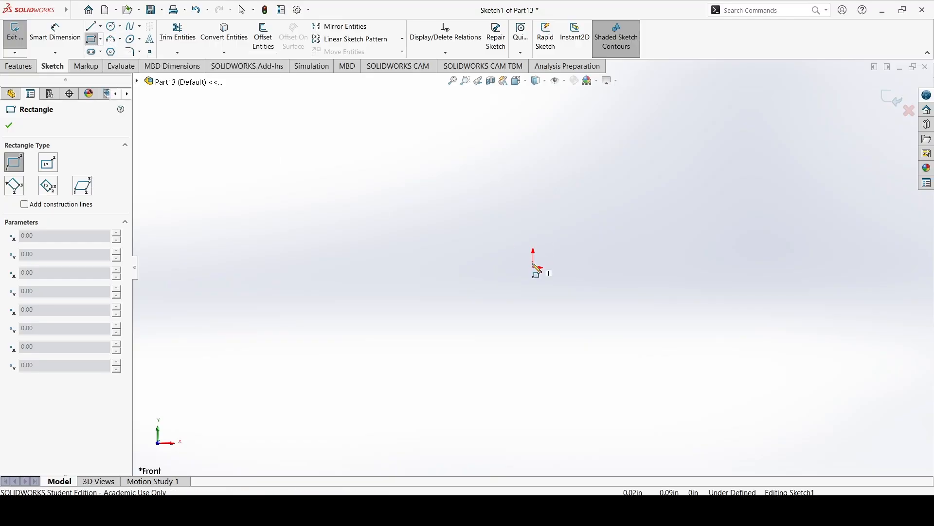
{"action": "mouse_move", "coordinate": [535, 267]}
{"action": "left_mouse_down"}
{"action": "mouse_move", "coordinate": [740, 170]}
{"action": "mouse_move", "coordinate": [793, 169]}
{"action": "left_mouse_up"}
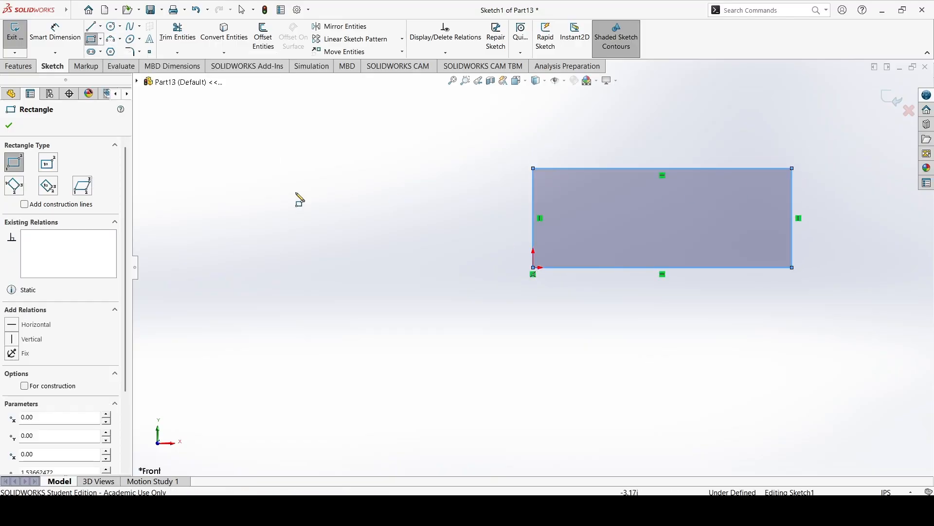
{"action": "left_click", "coordinate": [9, 126]}
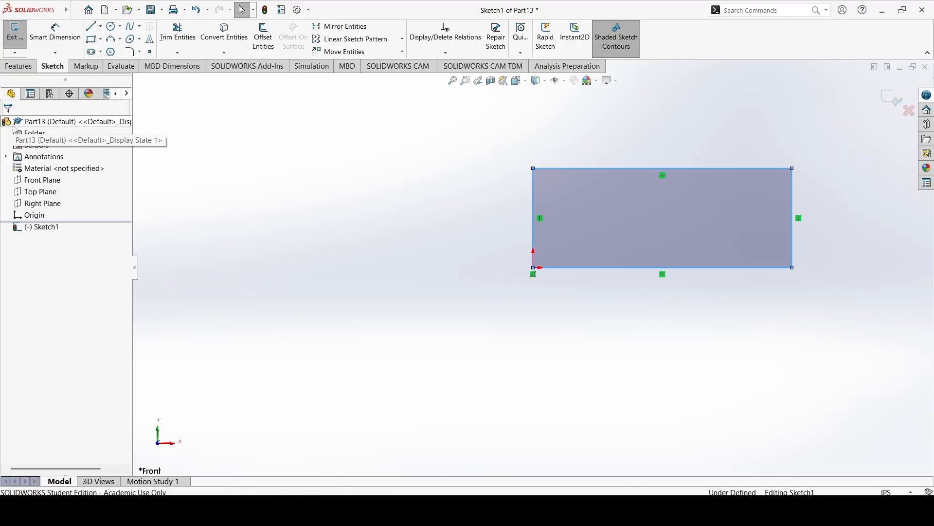
Dimension the rectangle's lower horizontal edge to 12 in.
{"action": "left_click", "coordinate": [55, 31]}
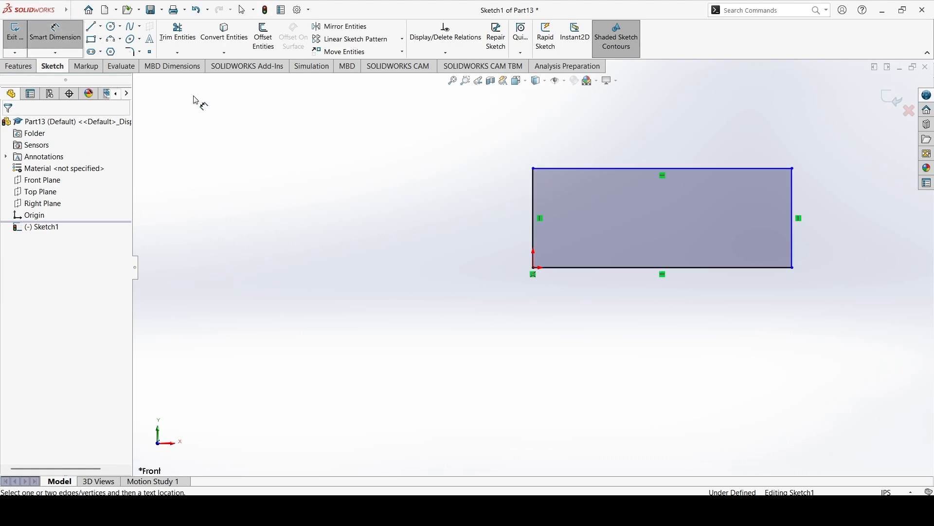
{"action": "left_click", "coordinate": [604, 281]}
{"action": "left_click", "coordinate": [638, 321]}
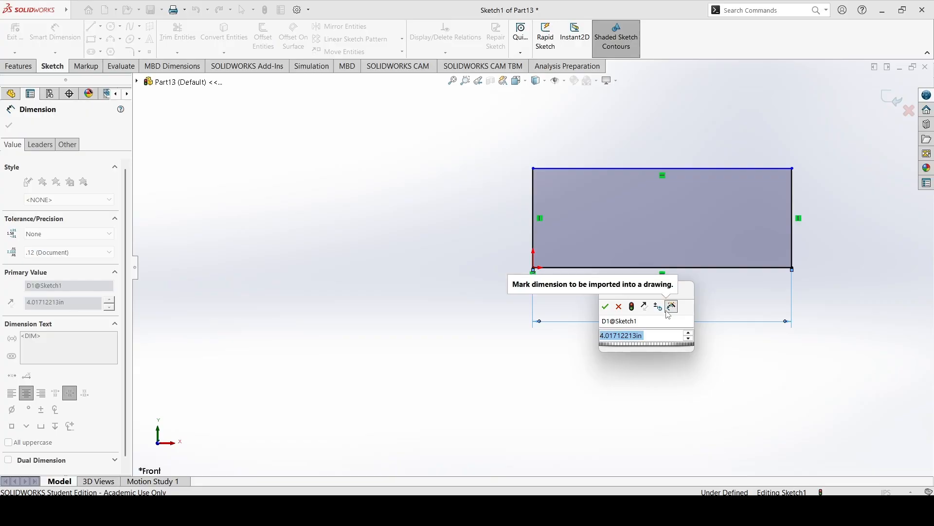
{"action": "type", "text": "12"}
{"action": "key", "text": "Return"}
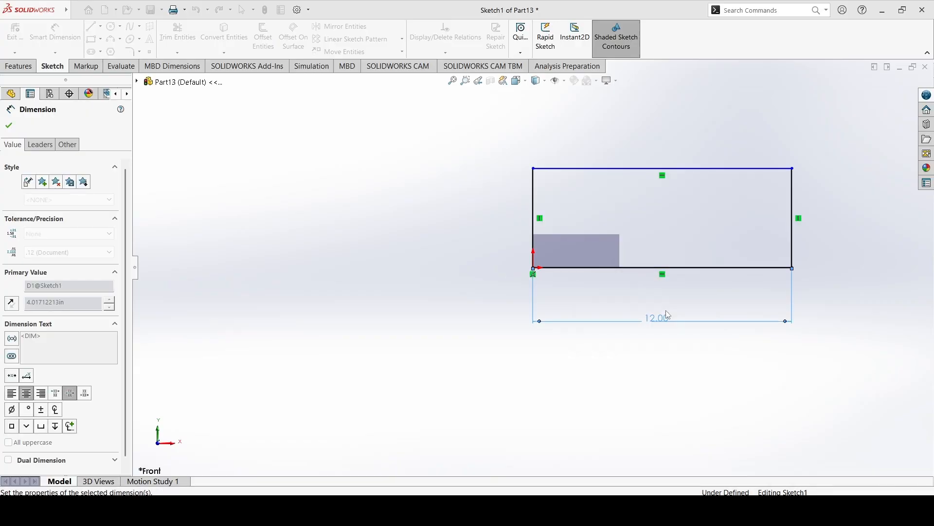
Dimension the rectangle's vertical edge at the origin with the expression 4-0.5 for a height of 3.5 in.
{"action": "left_click", "coordinate": [533, 219]}
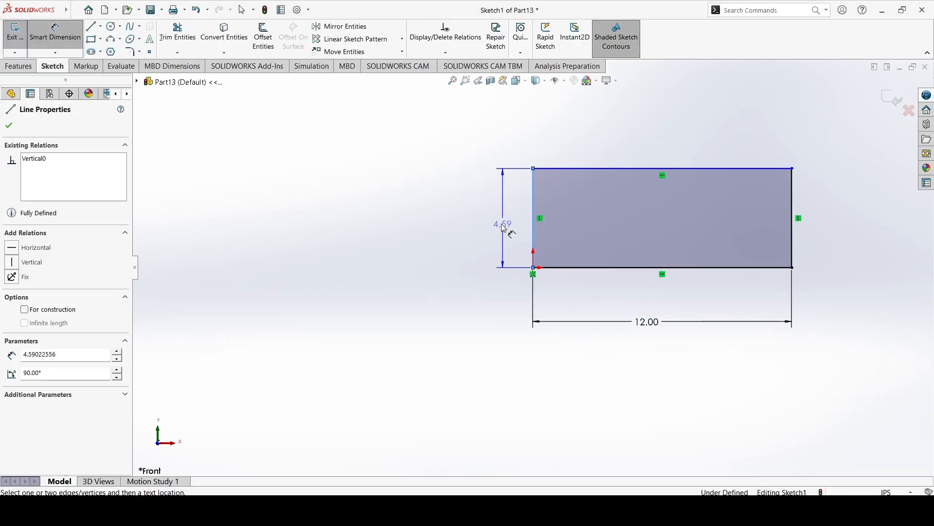
{"action": "left_click", "coordinate": [525, 220]}
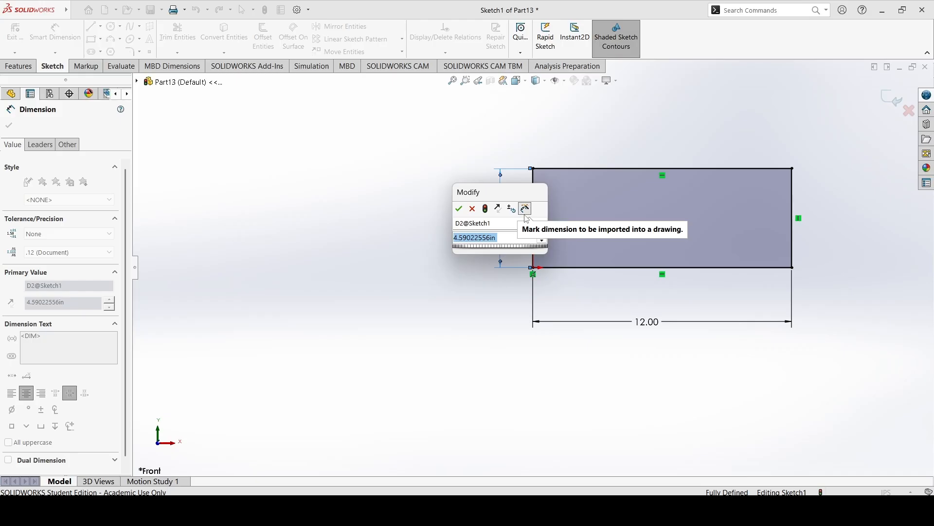
{"action": "type", "text": "4in"}
{"action": "key", "text": "BackSpace"}
{"action": "key", "text": "BackSpace"}
{"action": "type", "text": "-0.5"}
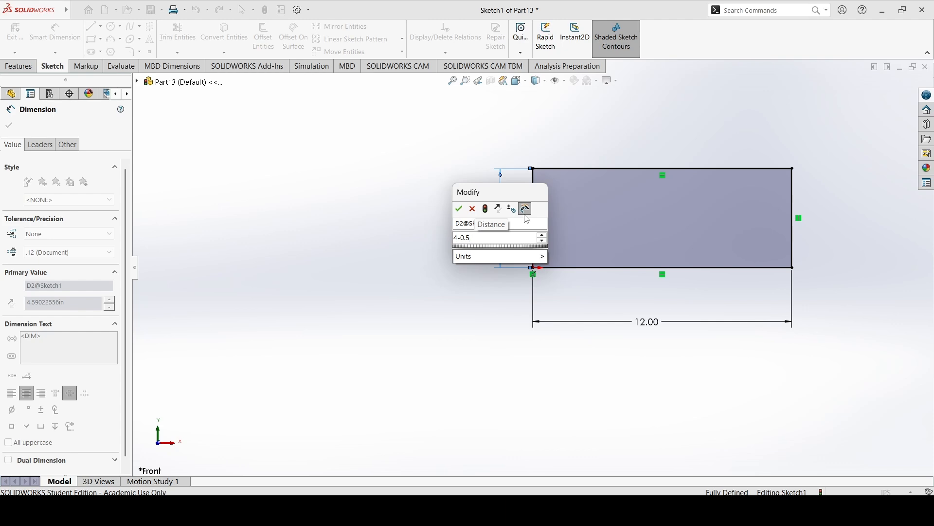
{"action": "key", "text": "Return"}
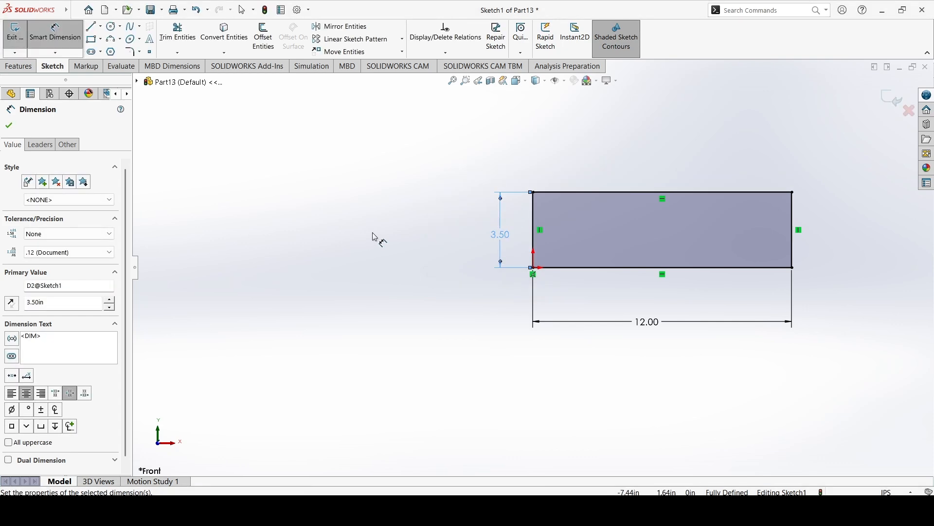
Set the rectangle's height dimension to 12.25 in.
{"action": "double_click", "coordinate": [503, 239]}
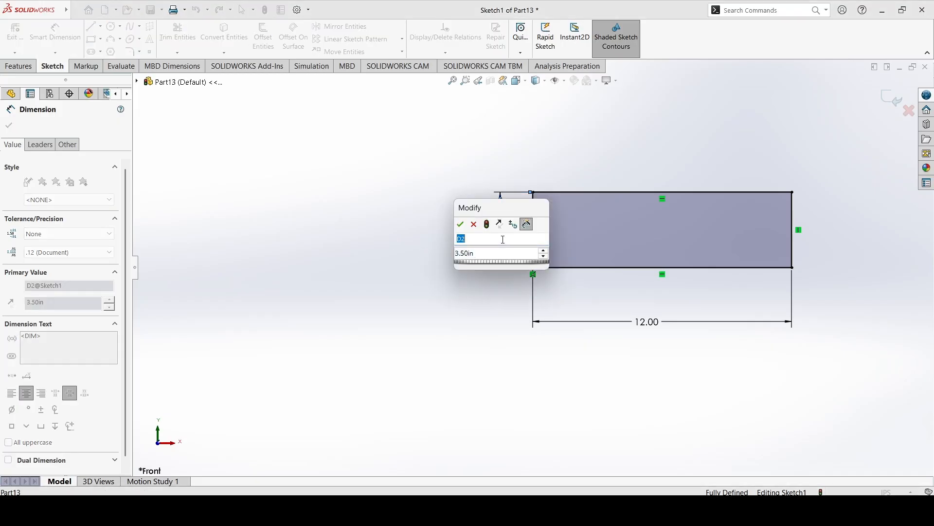
{"action": "double_click", "coordinate": [476, 254]}
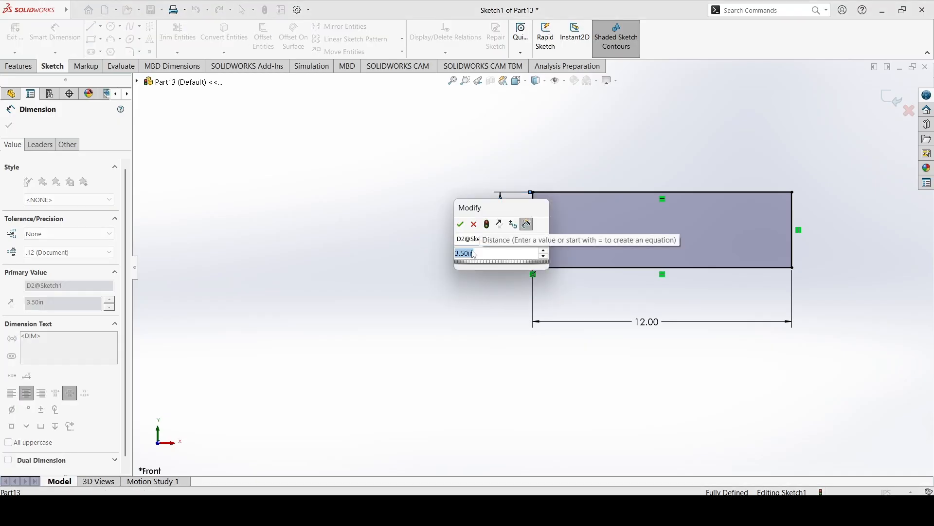
{"action": "type", "text": "3.5"}
{"action": "key", "text": "BackSpace"}
{"action": "key", "text": "BackSpace"}
{"action": "key", "text": "BackSpace"}
{"action": "type", "text": "12.25"}
{"action": "key", "text": "Return"}
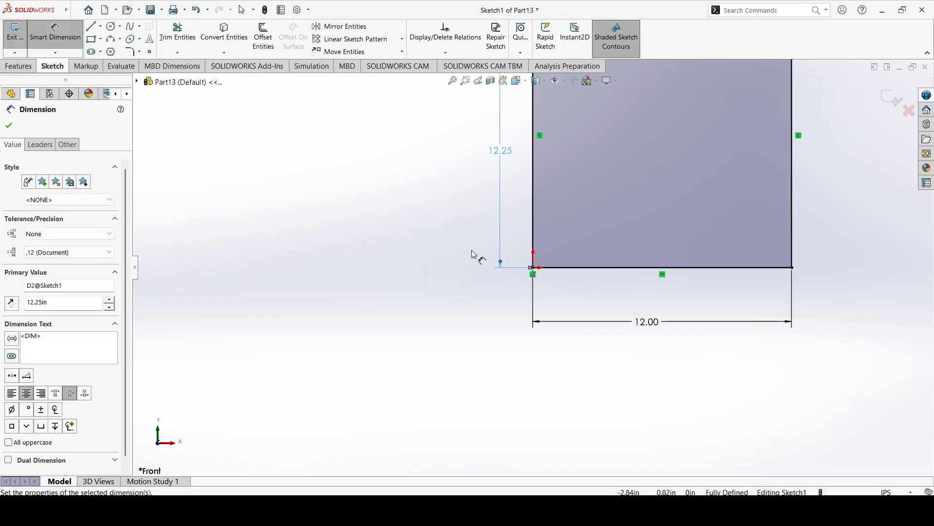
Set the rectangle's height dimension to 3.5 in and finish dimensioning.
{"action": "double_click", "coordinate": [503, 150]}
{"action": "type", "text": "3.5"}
{"action": "key", "text": "Return"}
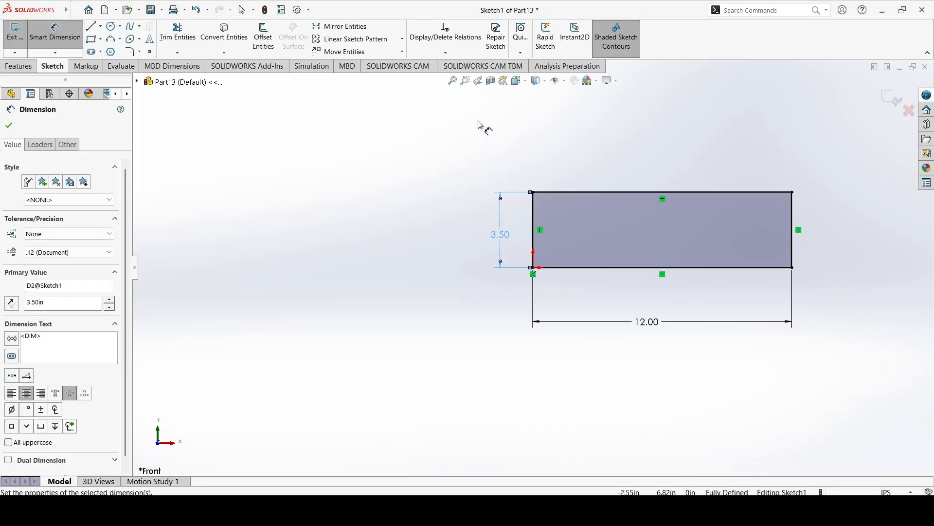
{"action": "key", "text": "Escape"}
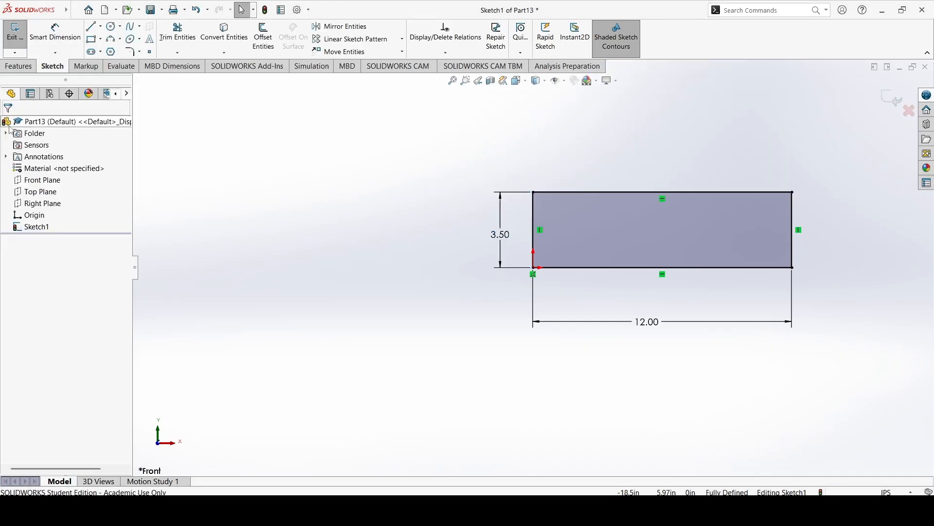
Close the rectangle sketch and extrude it as a blind boss 0.5 in deep from the sketch plane.
{"action": "scroll", "coordinate": [489, 221], "scroll_direction": "up", "scroll_amount": 2}
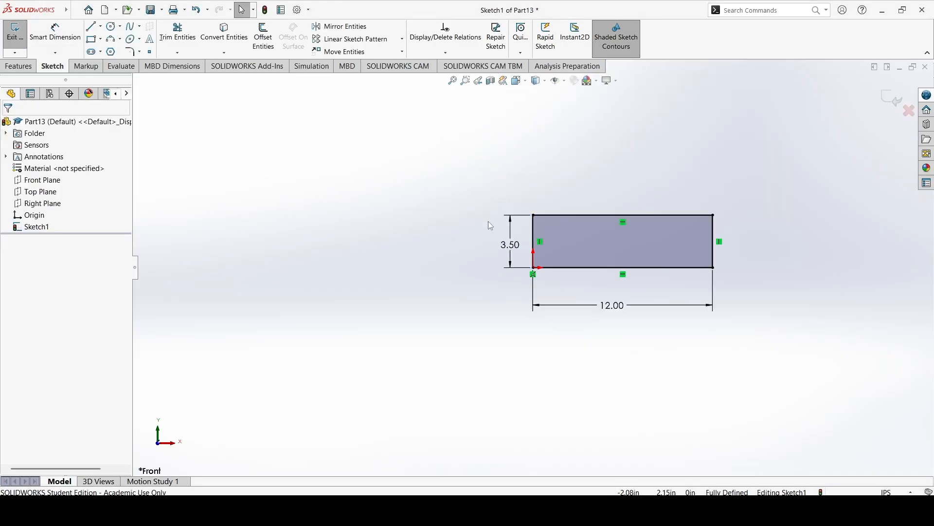
{"action": "left_click", "coordinate": [21, 44]}
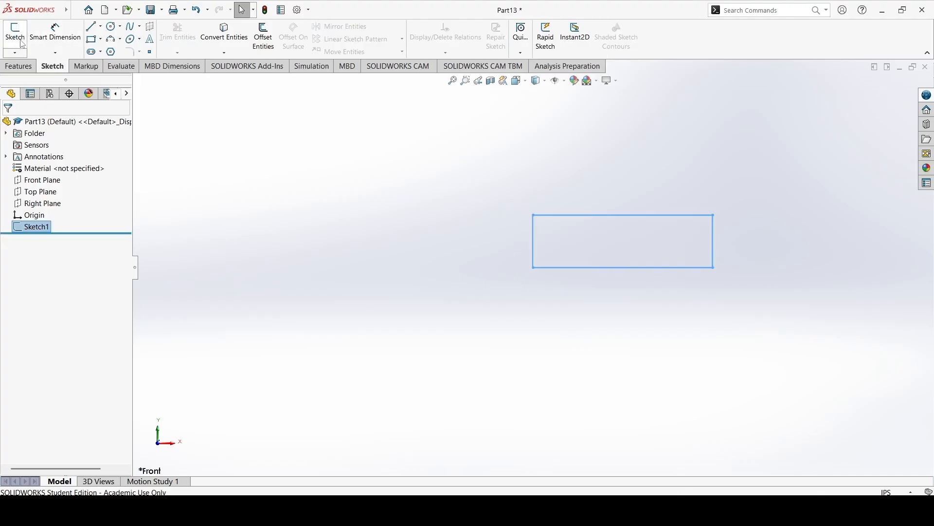
{"action": "left_click", "coordinate": [25, 68]}
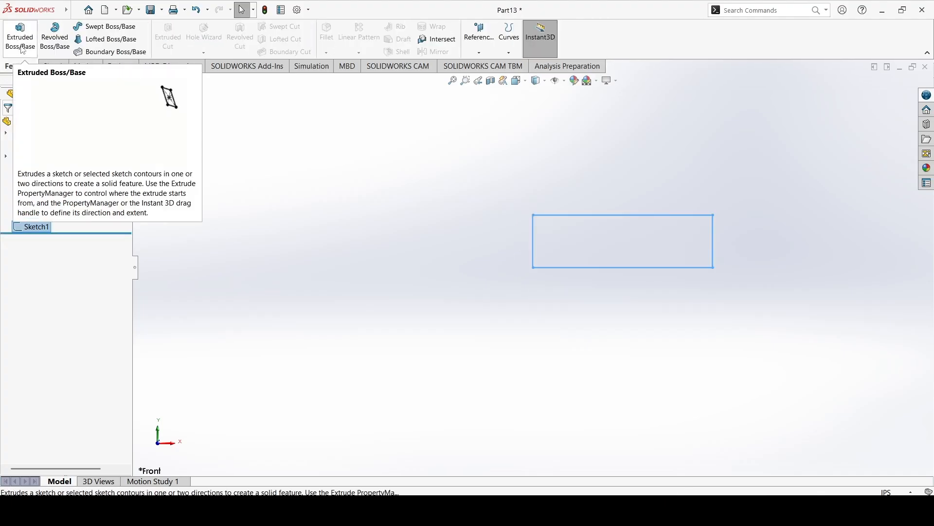
{"action": "left_click", "coordinate": [21, 48]}
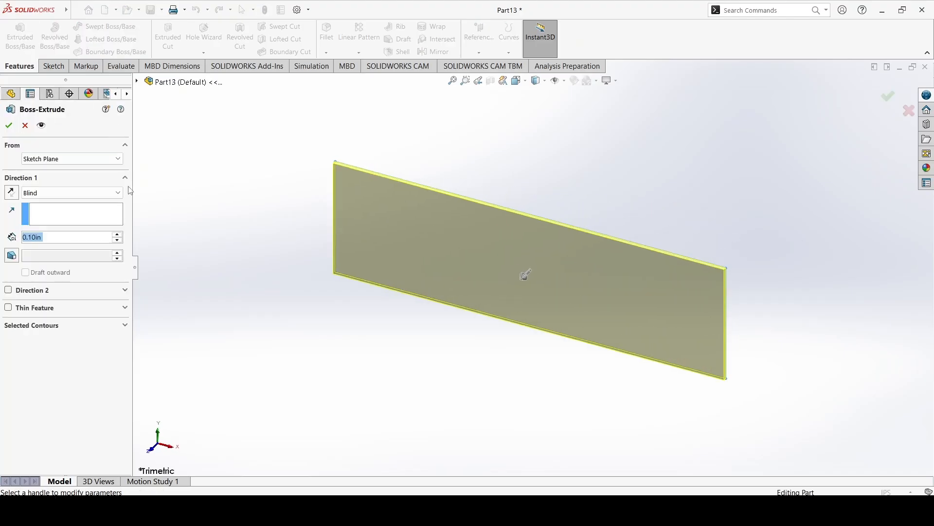
{"action": "type", "text": "0.5"}
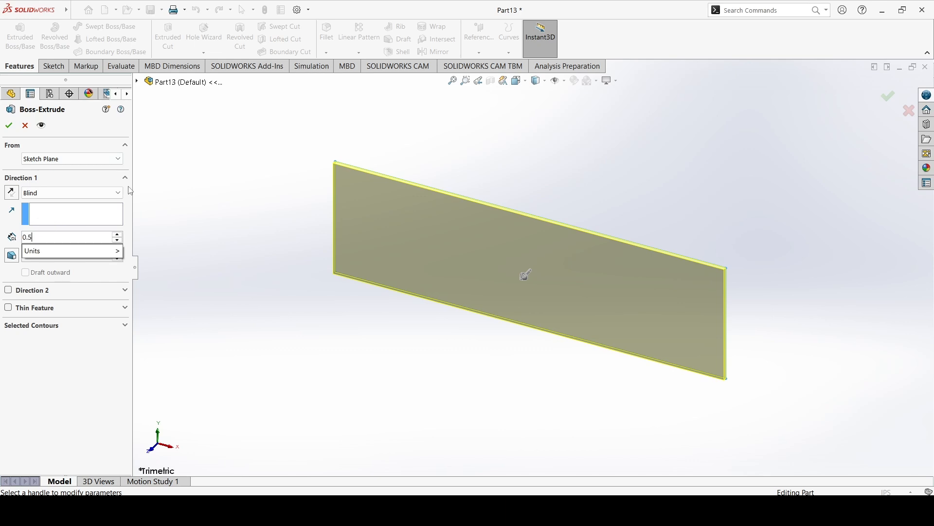
{"action": "key", "text": "Return"}
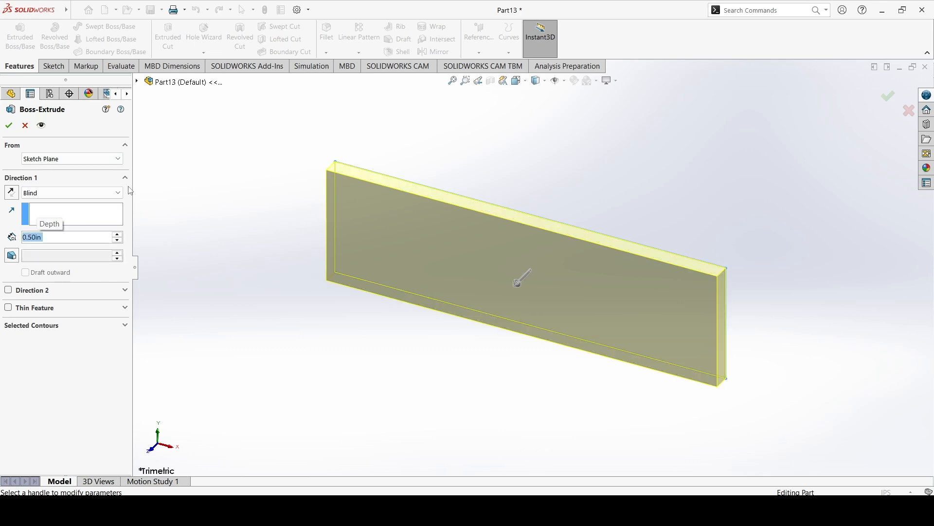
{"action": "left_click", "coordinate": [9, 128]}
Examine the board's large front face and its narrow upper face by selecting each in turn.
{"action": "middle_click_drag", "start_coordinate": [390, 220], "coordinate": [421, 265]}
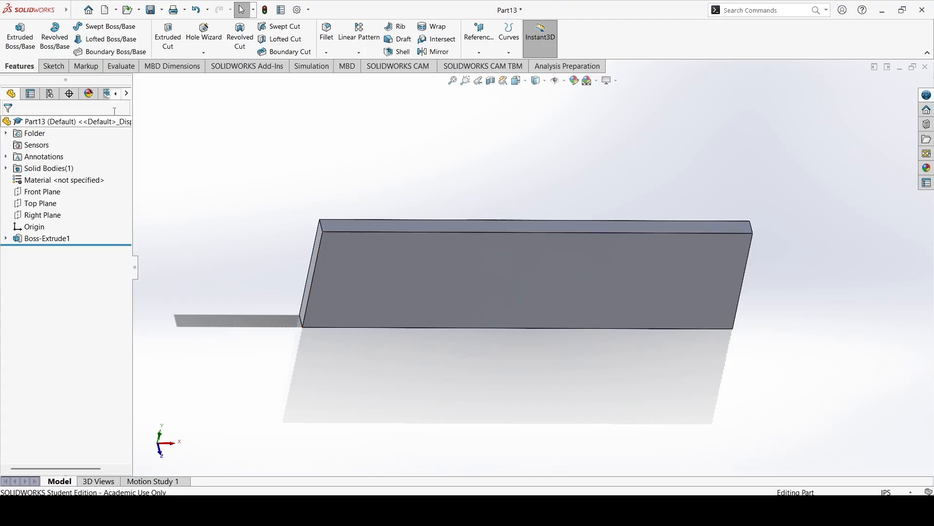
{"action": "left_click", "coordinate": [385, 269]}
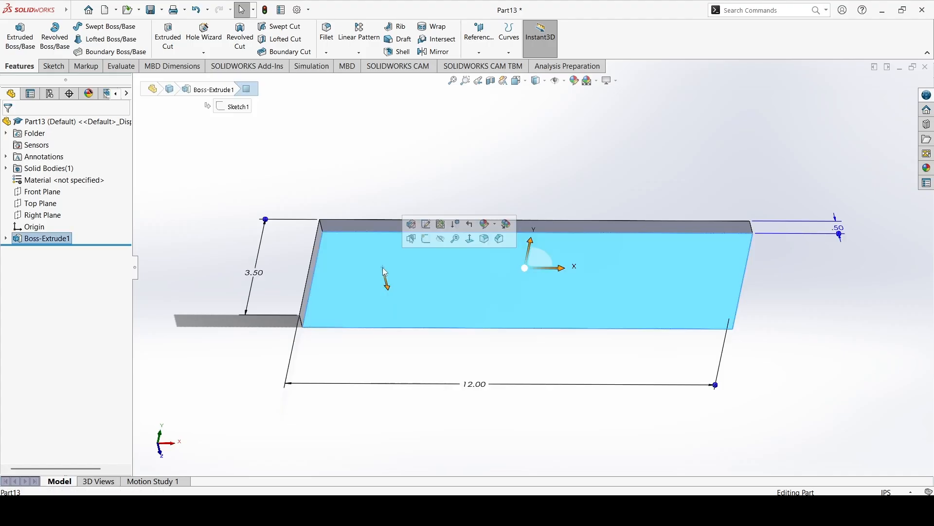
{"action": "left_click", "coordinate": [180, 374]}
{"action": "left_click", "coordinate": [346, 224]}
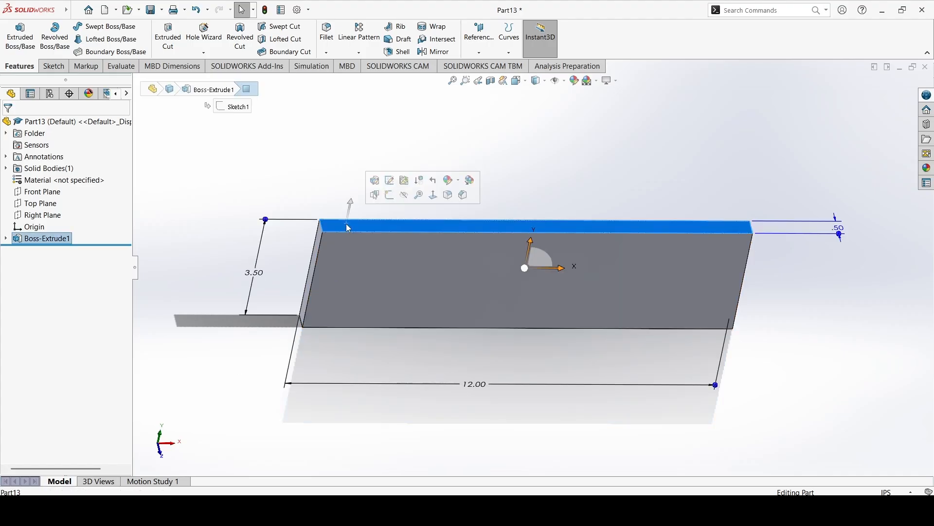
{"action": "left_click", "coordinate": [258, 158]}
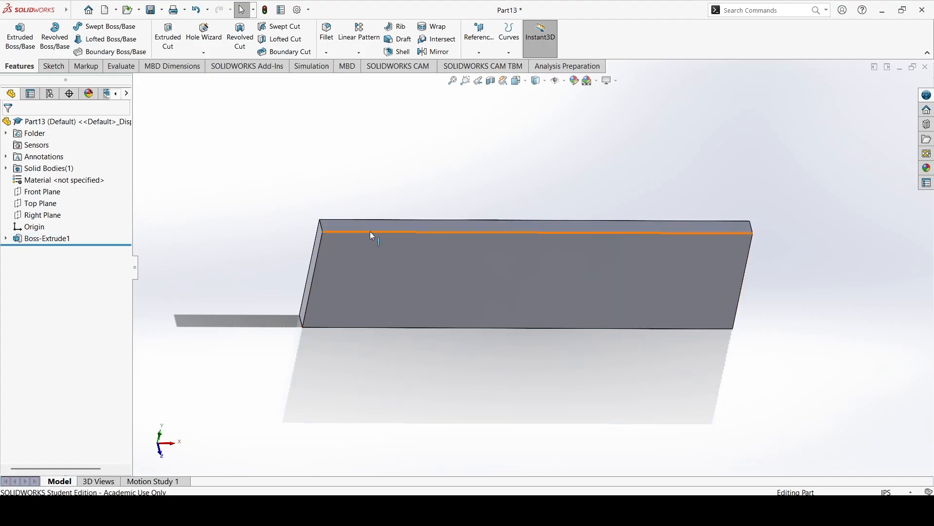
{"action": "left_click", "coordinate": [380, 262]}
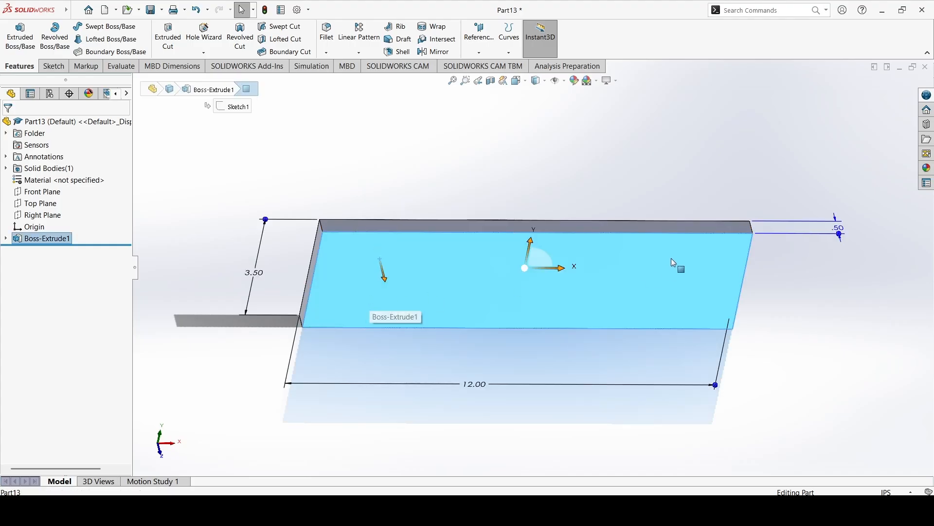
{"action": "left_click", "coordinate": [792, 322]}
{"action": "left_click", "coordinate": [609, 224]}
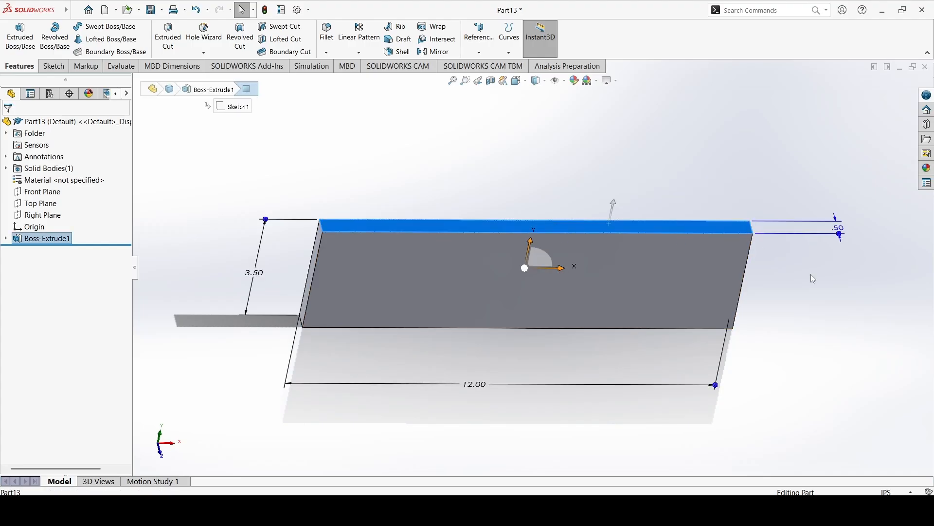
{"action": "left_click", "coordinate": [751, 303]}
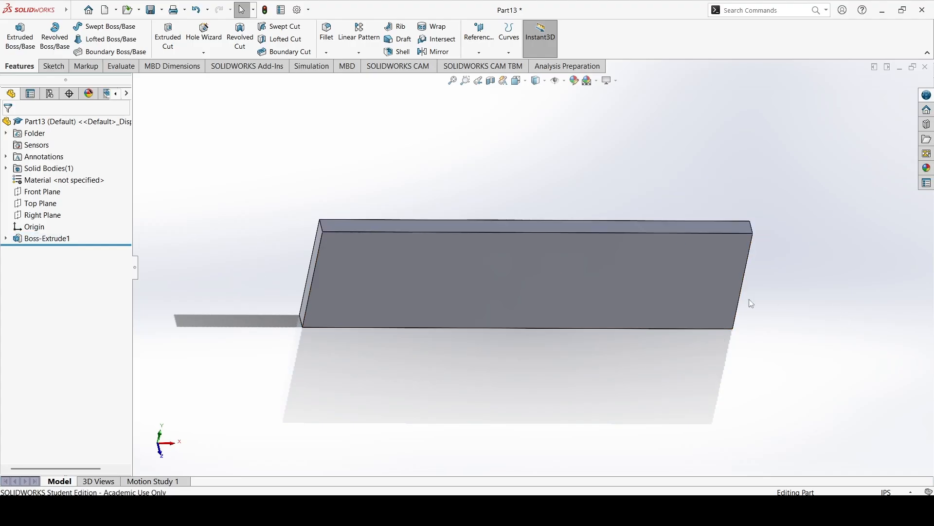
Start a new sketch on the narrow upper face of the board.
{"action": "left_click", "coordinate": [58, 70]}
{"action": "left_click", "coordinate": [15, 32]}
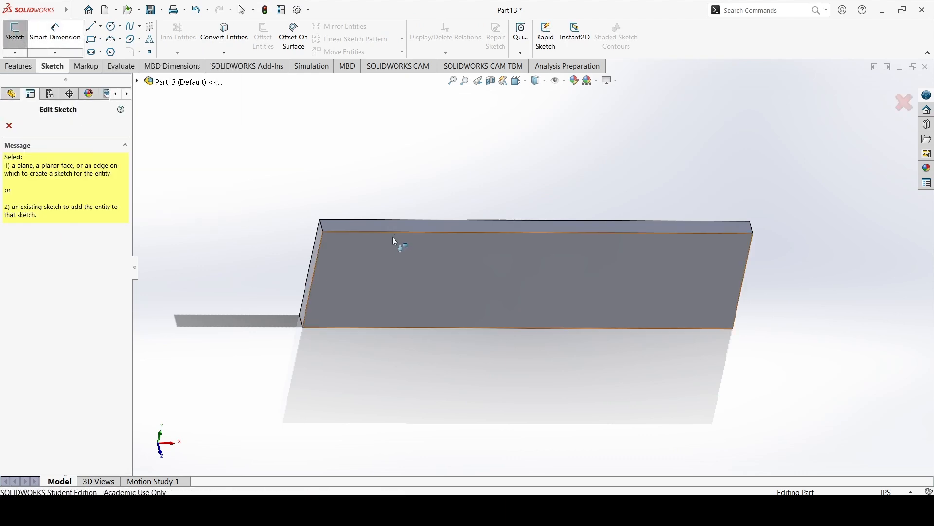
{"action": "left_click", "coordinate": [377, 227]}
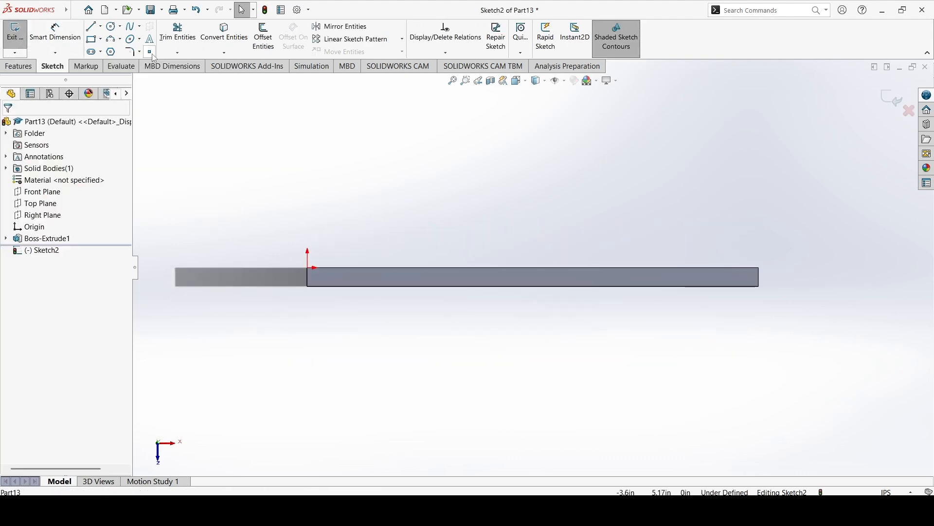
Place three sketch points along the narrow face: near its left end, near its middle and near its right end.
{"action": "left_click", "coordinate": [333, 277]}
{"action": "left_click", "coordinate": [529, 278]}
{"action": "left_click", "coordinate": [741, 277]}
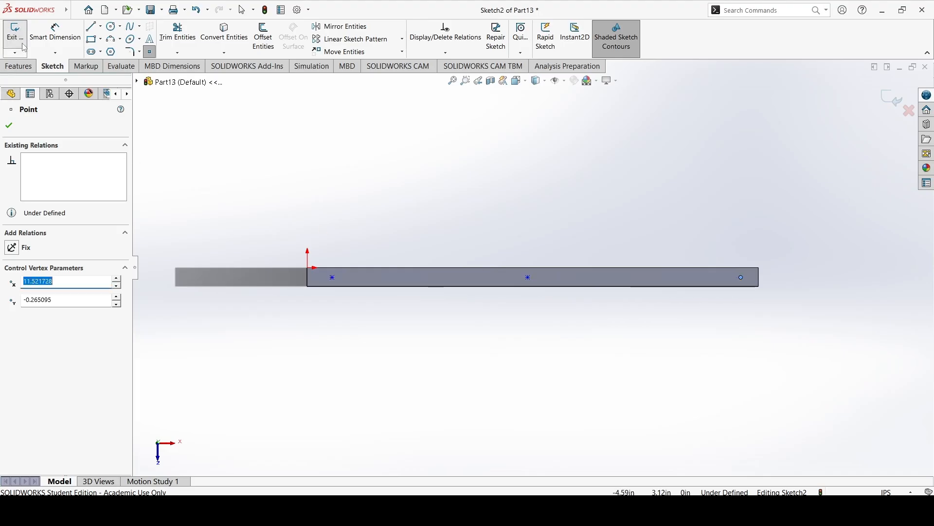
Dimension the left point 1 in from the face's left edge.
{"action": "left_click", "coordinate": [54, 34]}
{"action": "left_click", "coordinate": [308, 278]}
{"action": "left_click", "coordinate": [332, 277]}
{"action": "left_click", "coordinate": [323, 222]}
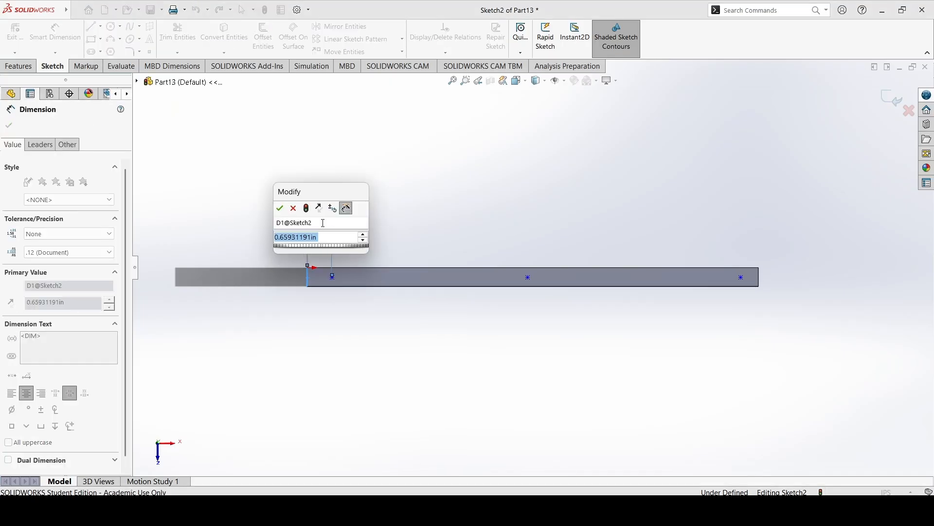
{"action": "type", "text": "1"}
{"action": "key", "text": "Return"}
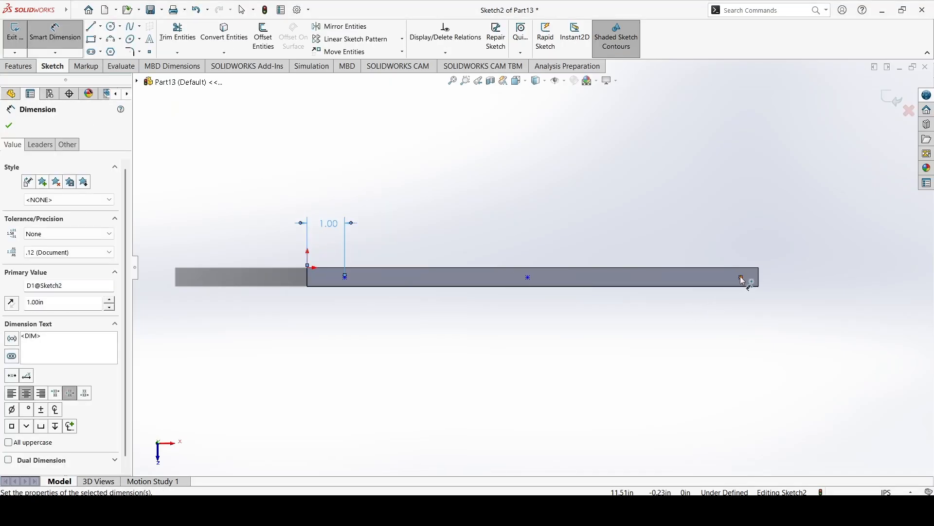
Dimension the right point 1 in from the face's right edge and finish dimensioning.
{"action": "left_click", "coordinate": [742, 278]}
{"action": "left_click", "coordinate": [758, 280]}
{"action": "left_click", "coordinate": [756, 249]}
{"action": "type", "text": "1"}
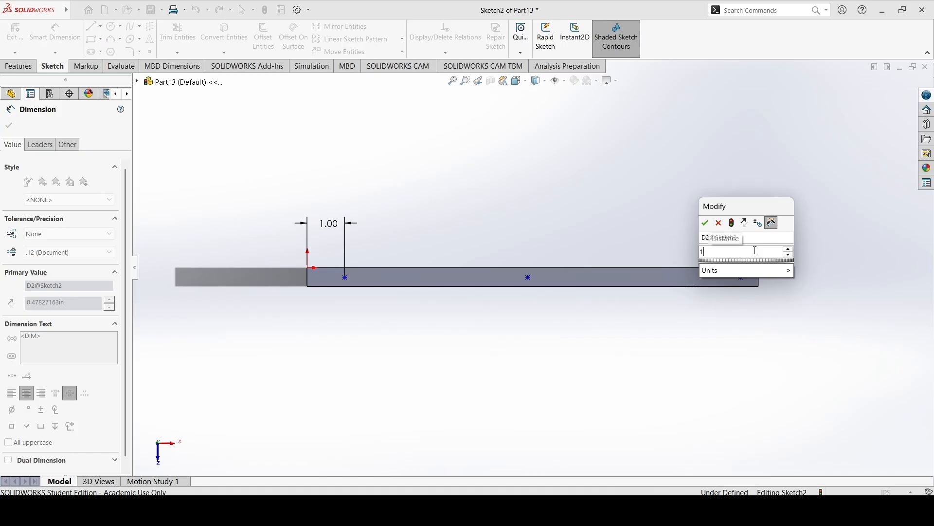
{"action": "key", "text": "Return"}
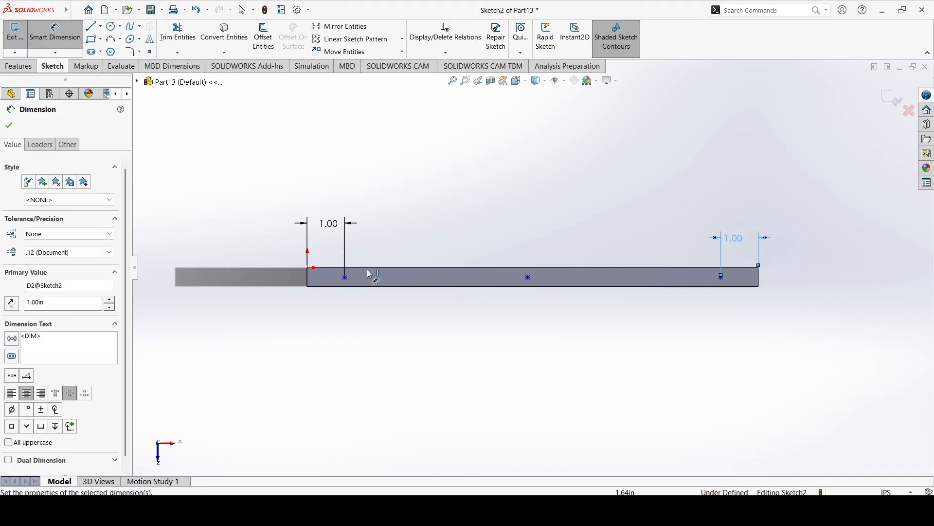
{"action": "key", "text": "Escape"}
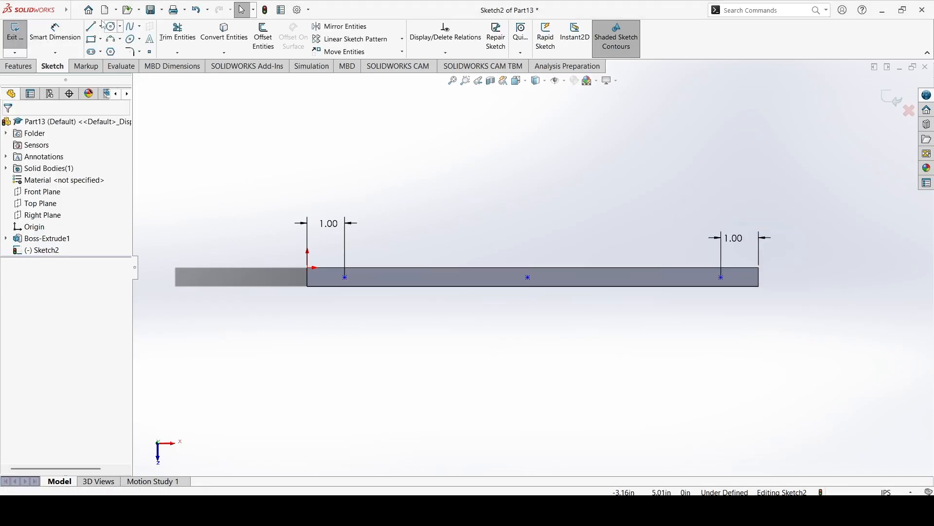
Sketch a line about 0.3 in long from the middle point to the midpoint of the face's upper long edge.
{"action": "left_click", "coordinate": [97, 26]}
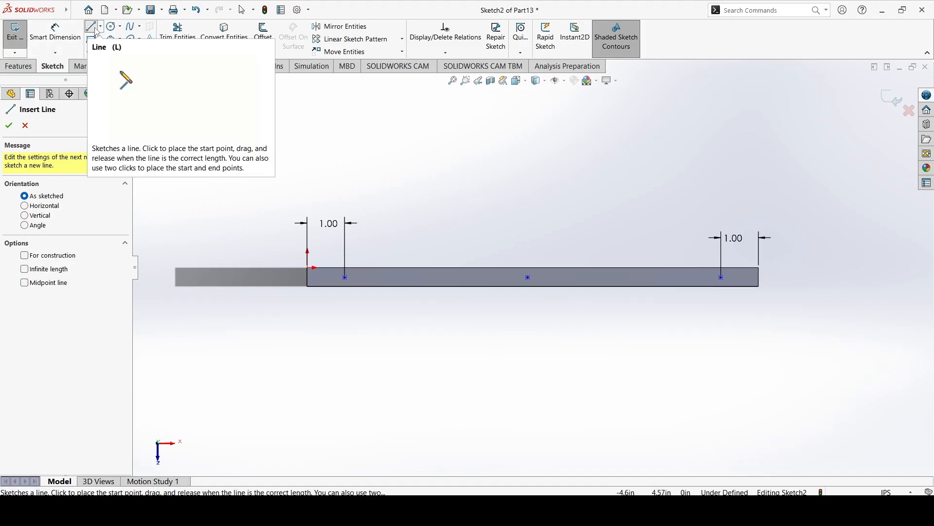
{"action": "left_click", "coordinate": [36, 216]}
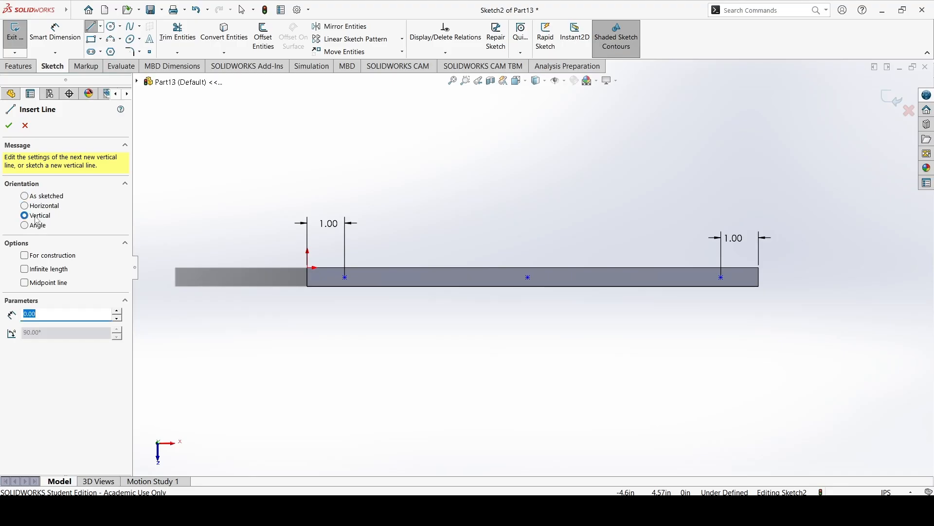
{"action": "left_click", "coordinate": [37, 200]}
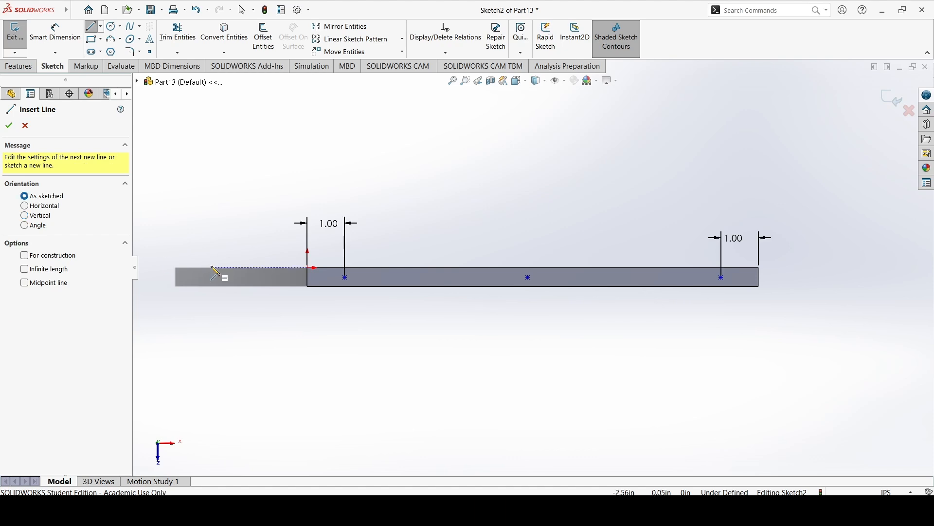
{"action": "scroll", "coordinate": [530, 280], "scroll_direction": "down", "scroll_amount": 3}
{"action": "scroll", "coordinate": [534, 281], "scroll_direction": "down", "scroll_amount": 2}
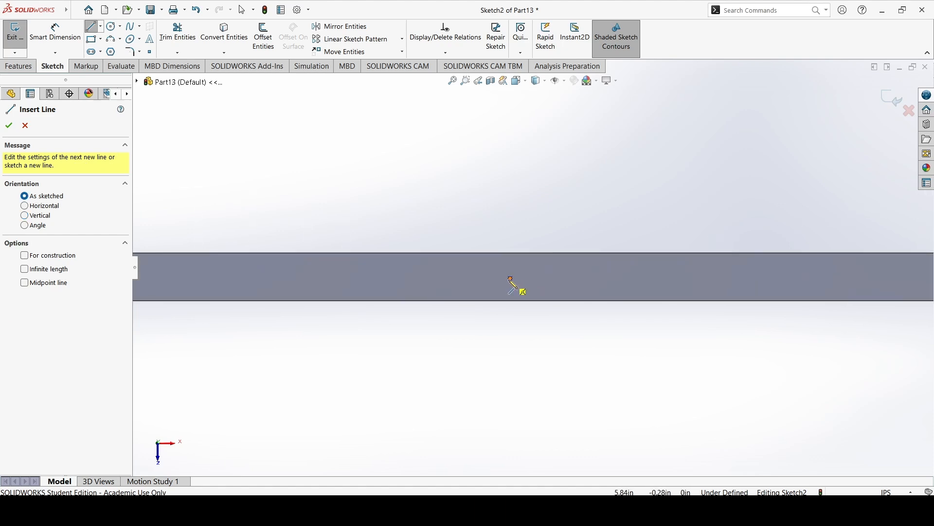
{"action": "left_click", "coordinate": [510, 278]}
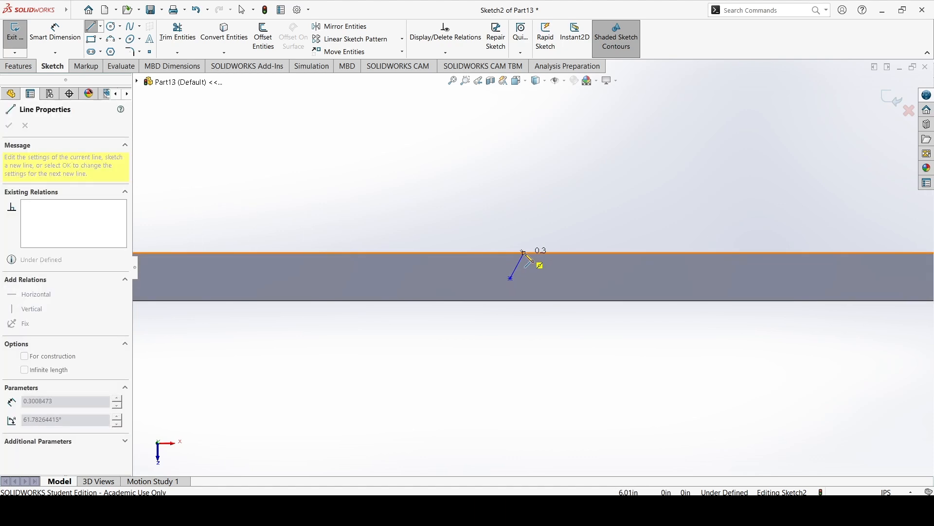
{"action": "left_click", "coordinate": [523, 252]}
{"action": "key", "text": "Escape"}
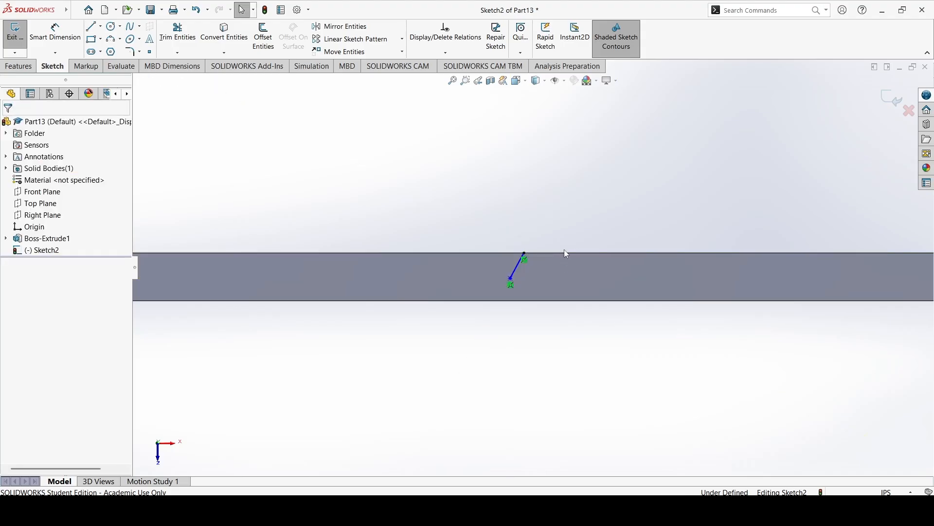
Add a Vertical relation to the short line between the middle point and the long edge.
{"action": "left_click", "coordinate": [518, 269]}
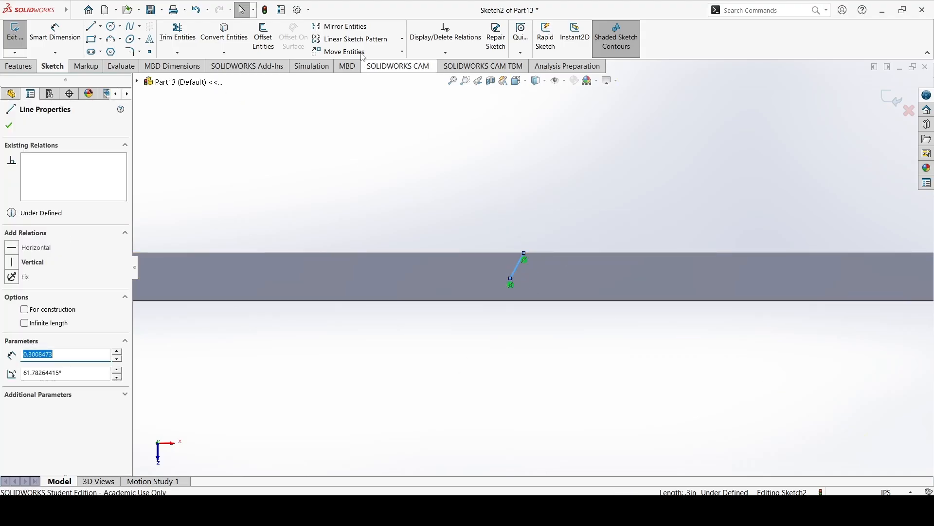
{"action": "left_click", "coordinate": [445, 52]}
{"action": "left_click", "coordinate": [444, 78]}
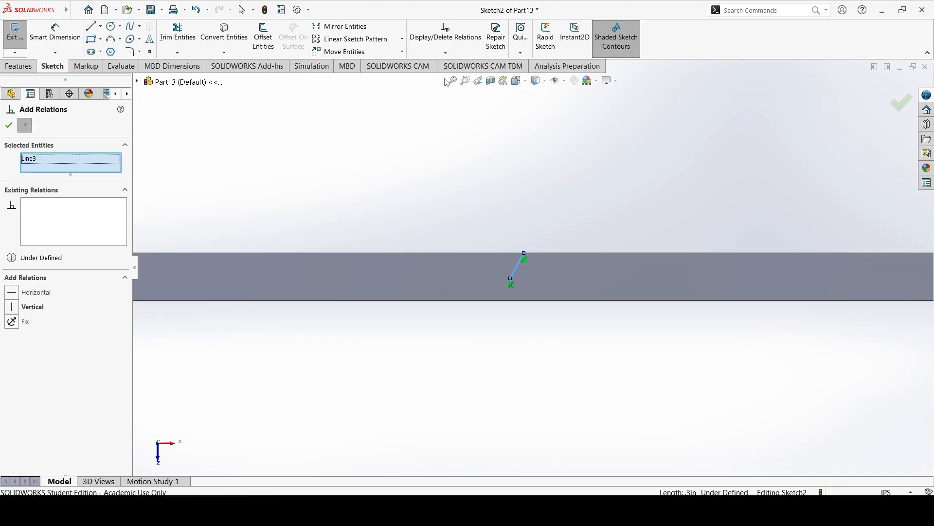
{"action": "left_click", "coordinate": [32, 308]}
{"action": "left_click", "coordinate": [13, 121]}
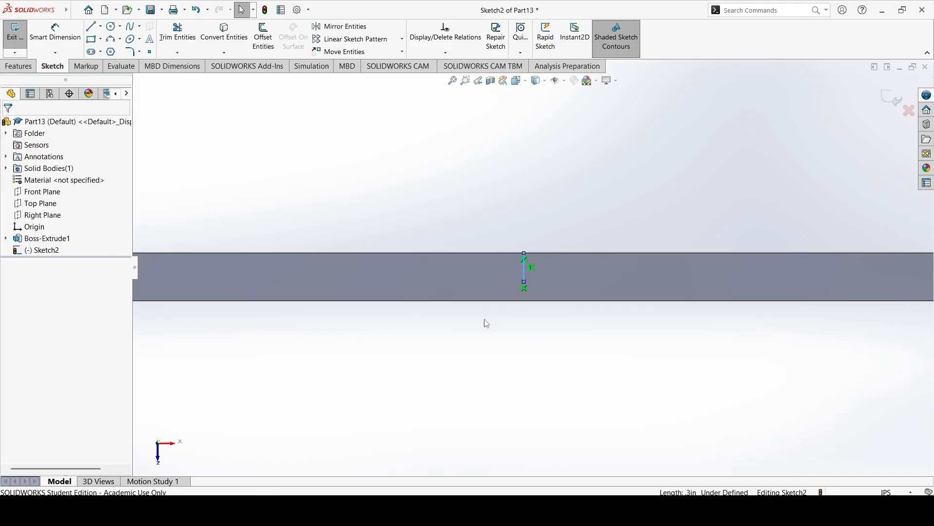
Shorten the vertical line and dimension its length as 0.25 in.
{"action": "left_click_drag", "start_coordinate": [525, 289], "coordinate": [536, 272]}
{"action": "left_click", "coordinate": [37, 37]}
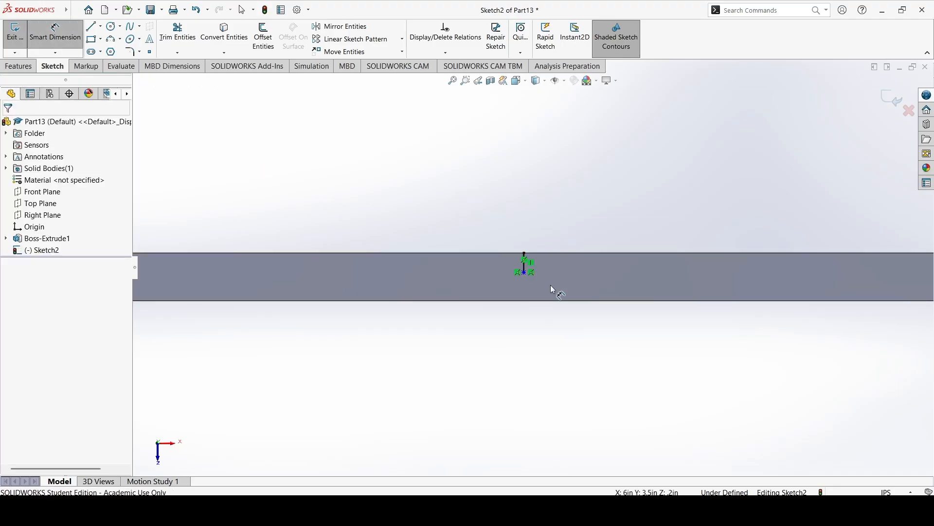
{"action": "left_click", "coordinate": [526, 269]}
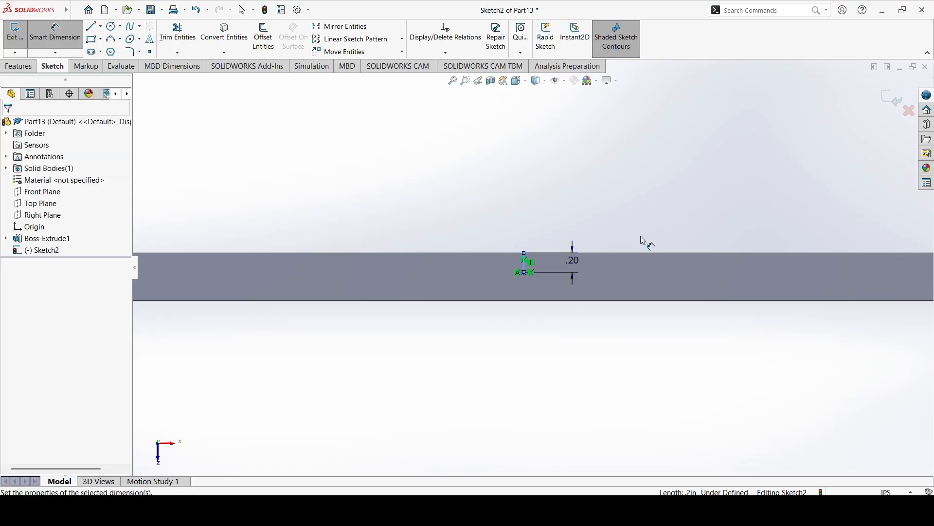
{"action": "left_click", "coordinate": [642, 236]}
{"action": "type", "text": "0.25"}
{"action": "key", "text": "Return"}
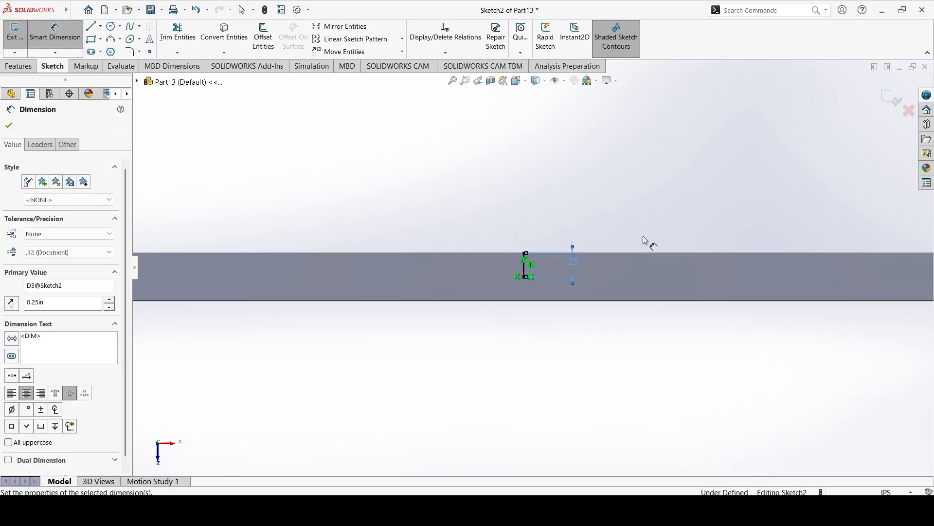
{"action": "key", "text": "Escape"}
Add a Horizontal relation between the middle point and the right point, and close the sketch.
{"action": "scroll", "coordinate": [523, 273], "scroll_direction": "up", "scroll_amount": 2}
{"action": "scroll", "coordinate": [526, 251], "scroll_direction": "down", "scroll_amount": 3}
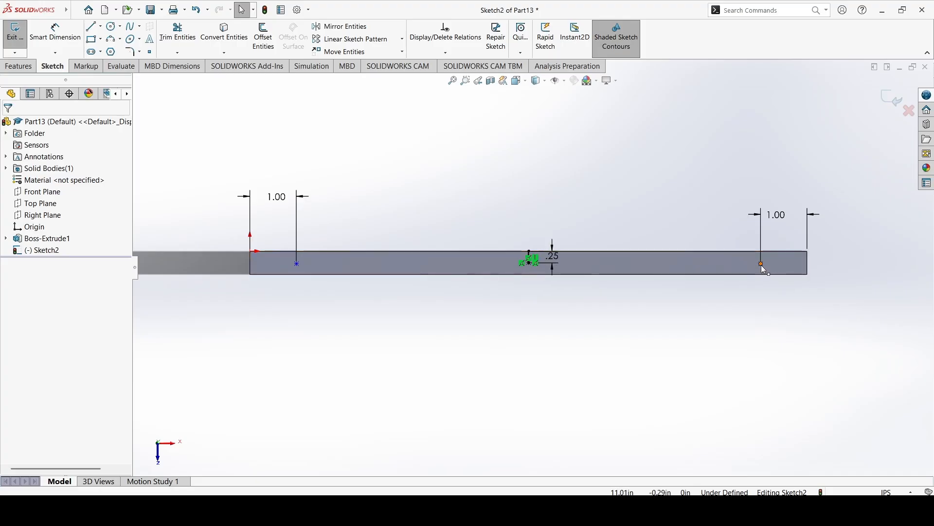
{"action": "left_click", "coordinate": [446, 52]}
{"action": "left_click", "coordinate": [455, 77]}
{"action": "left_click", "coordinate": [529, 263]}
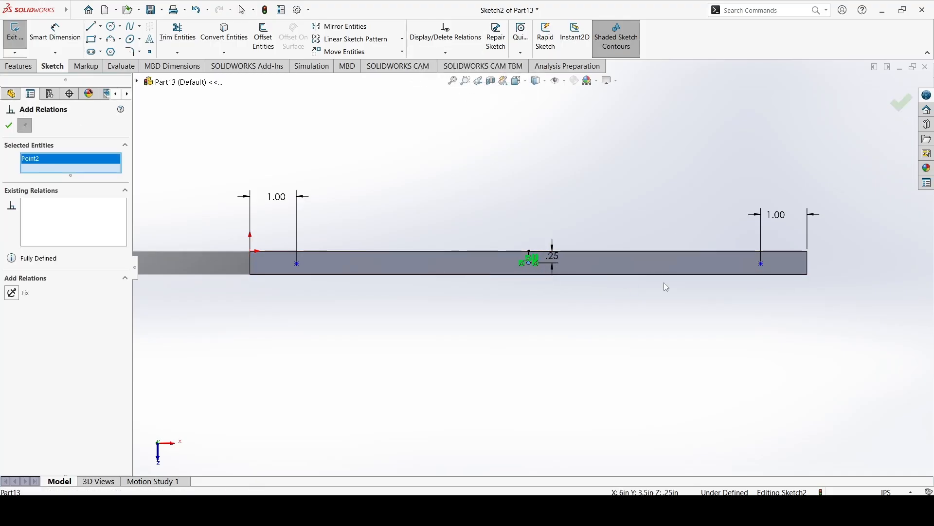
{"action": "left_click", "coordinate": [762, 264]}
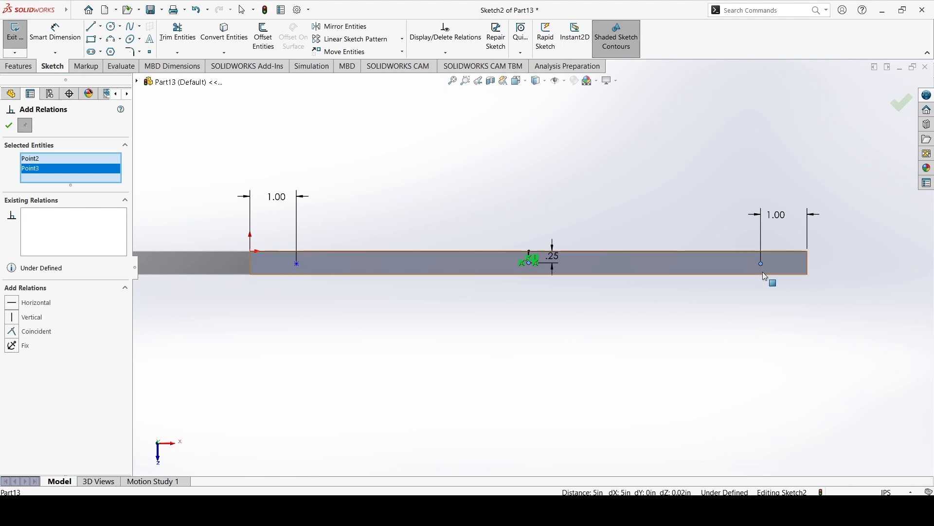
{"action": "left_click", "coordinate": [35, 305]}
{"action": "left_click", "coordinate": [9, 125]}
{"action": "left_click", "coordinate": [529, 263]}
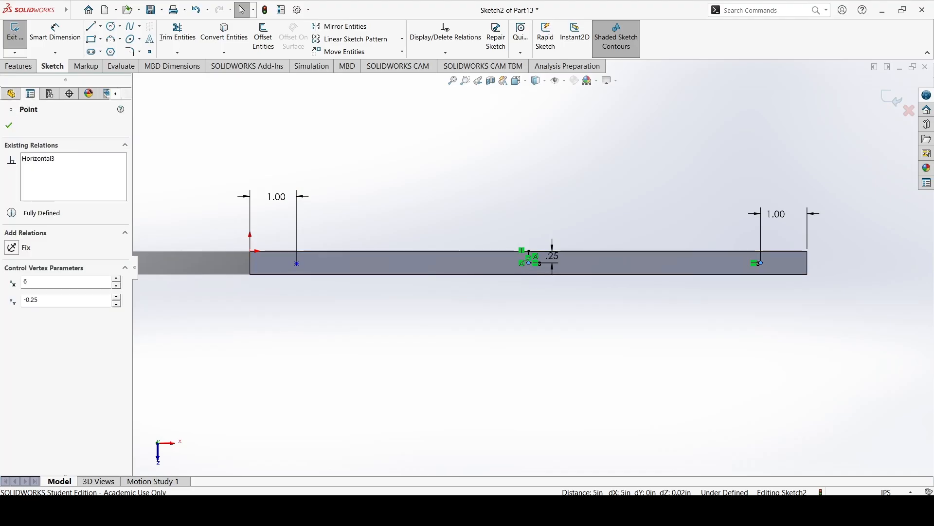
{"action": "double_click", "coordinate": [414, 181]}
Examine the closed sketch's points and short line on the narrow face by selecting them.
{"action": "left_click", "coordinate": [525, 241]}
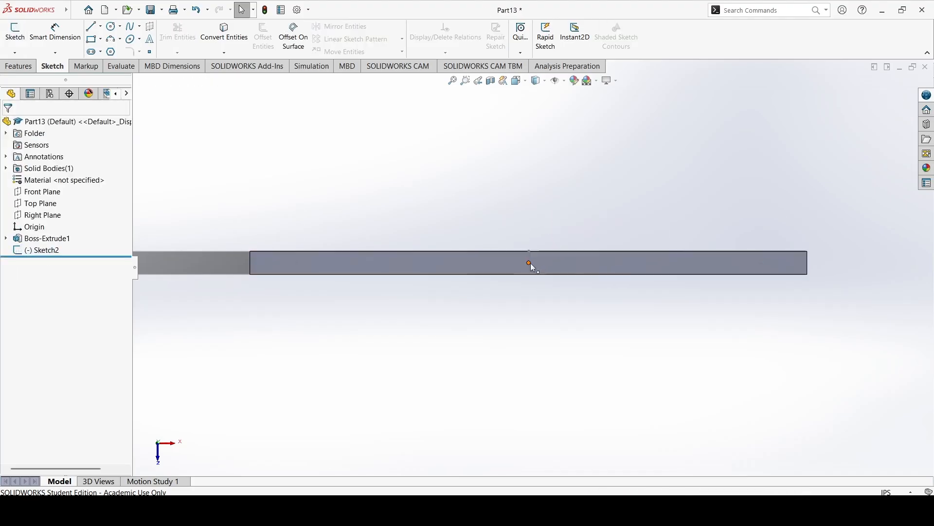
{"action": "left_click", "coordinate": [35, 250]}
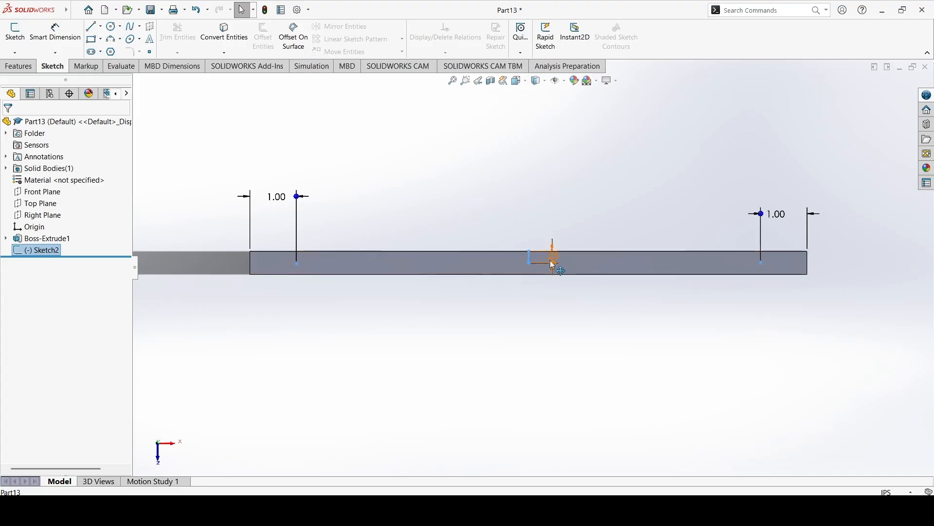
{"action": "left_click", "coordinate": [488, 200]}
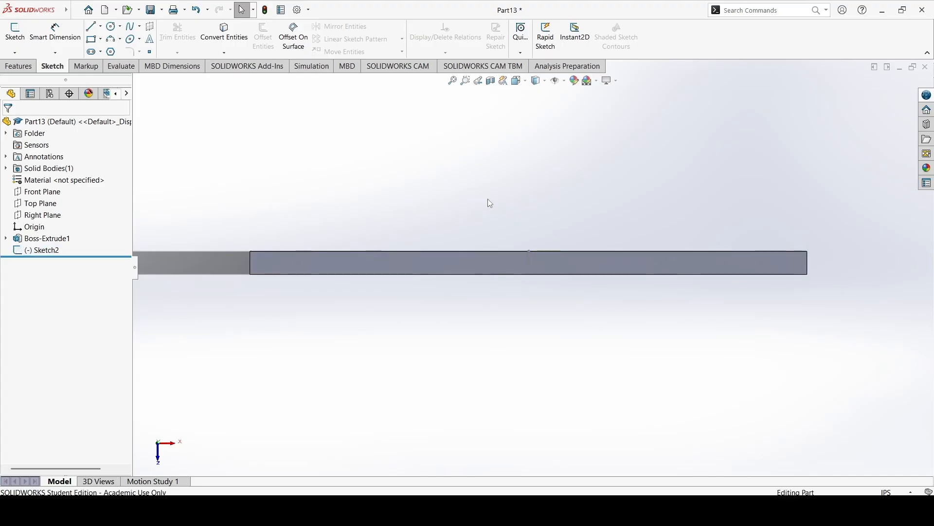
{"action": "right_click", "coordinate": [47, 252]}
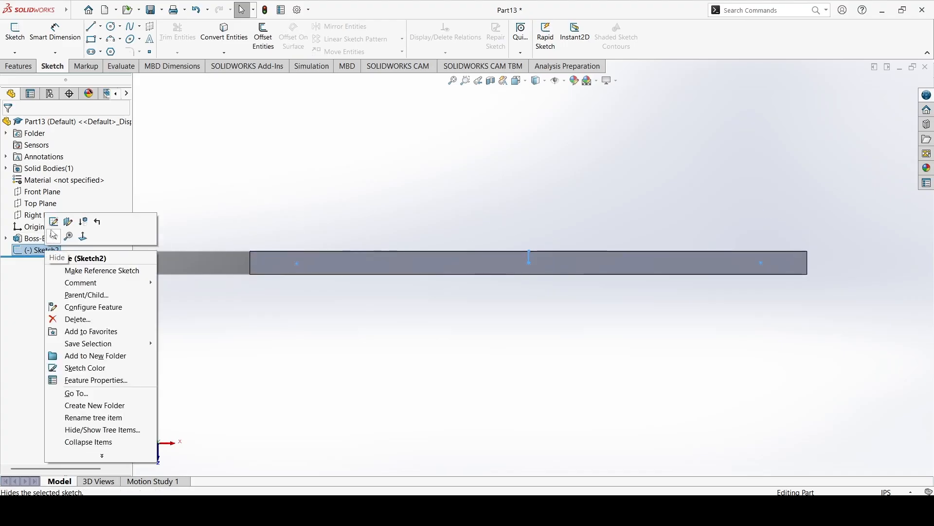
{"action": "left_click", "coordinate": [333, 162]}
{"action": "left_click", "coordinate": [530, 257]}
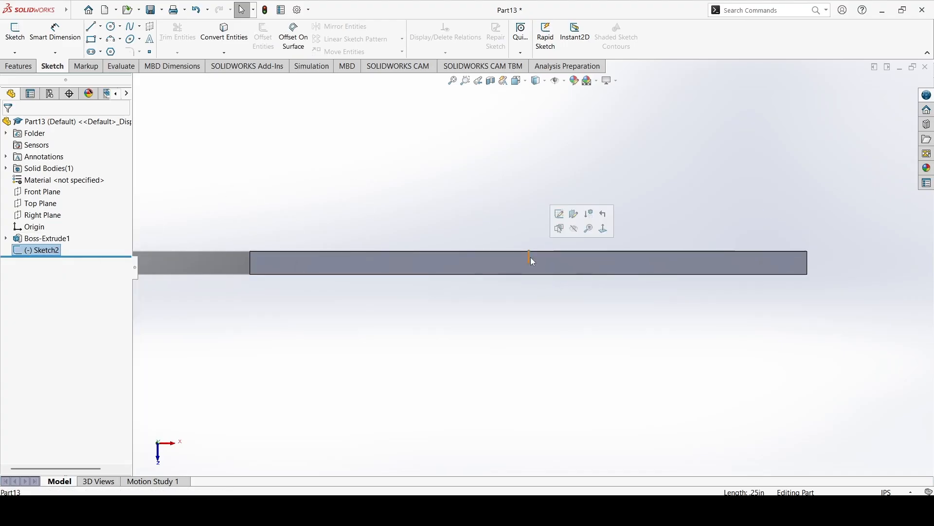
{"action": "left_click", "coordinate": [534, 302]}
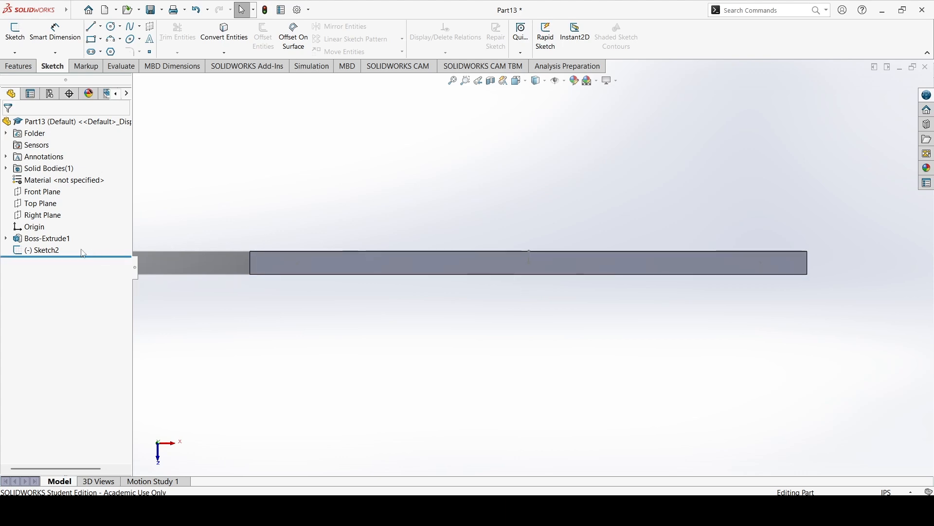
Reopen the point sketch, dimension the left point 0.25 in from the face's lower long edge, and close the sketch.
{"action": "right_click", "coordinate": [49, 250]}
{"action": "left_click", "coordinate": [58, 224]}
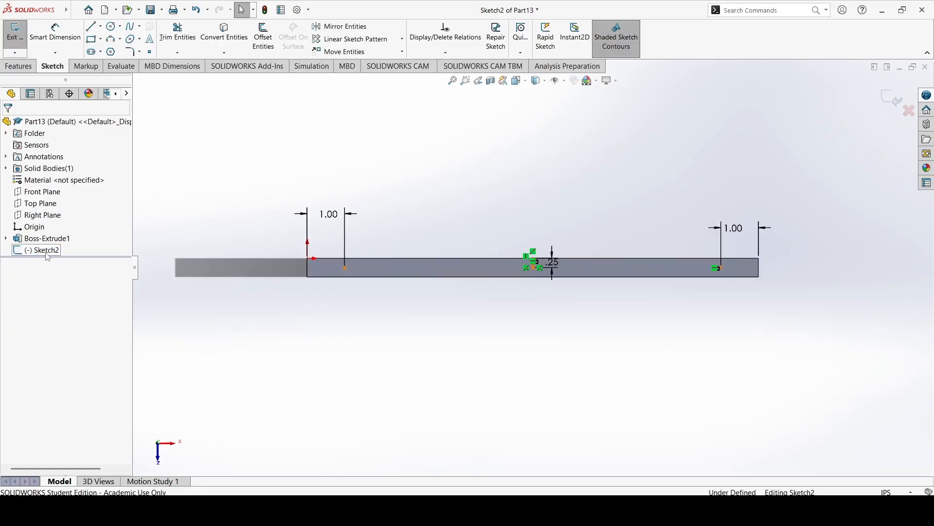
{"action": "left_click", "coordinate": [55, 36]}
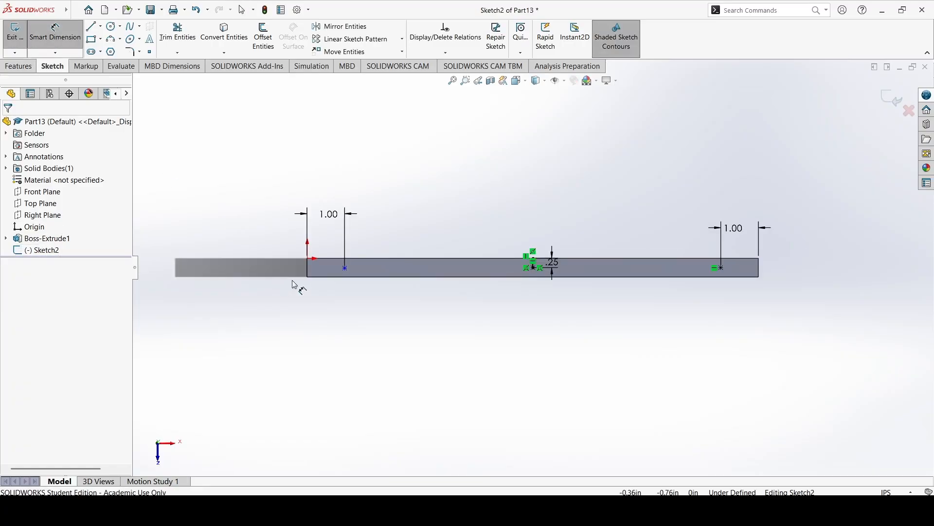
{"action": "left_click", "coordinate": [356, 277]}
{"action": "left_click", "coordinate": [345, 269]}
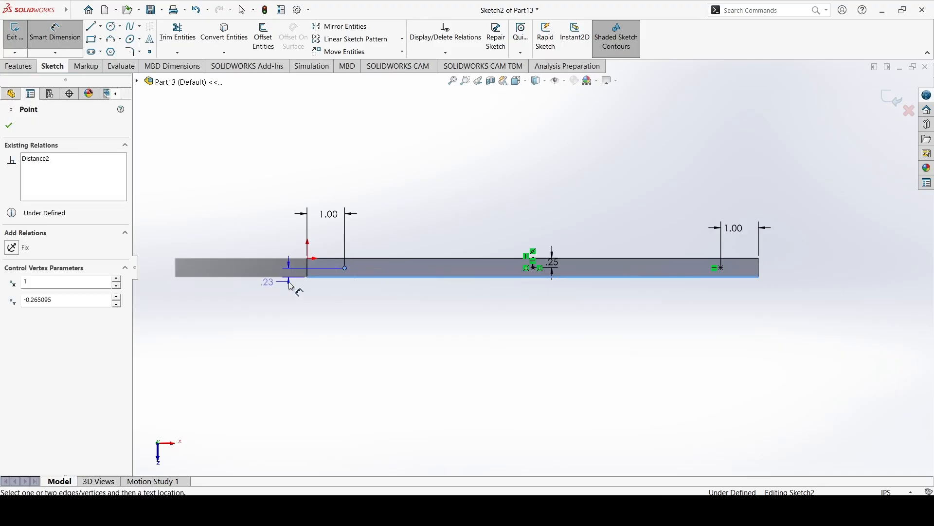
{"action": "left_click", "coordinate": [304, 281]}
{"action": "type", "text": ".25"}
{"action": "key", "text": "Return"}
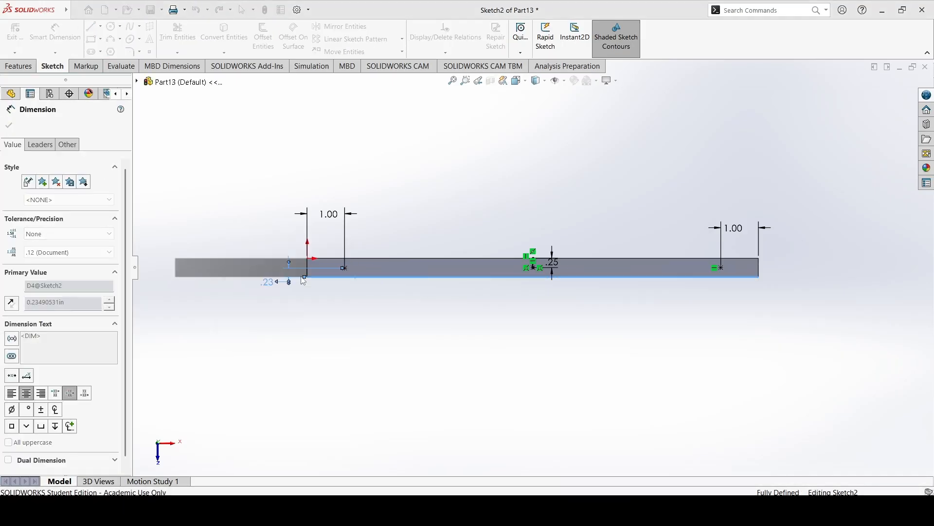
{"action": "left_click", "coordinate": [9, 125]}
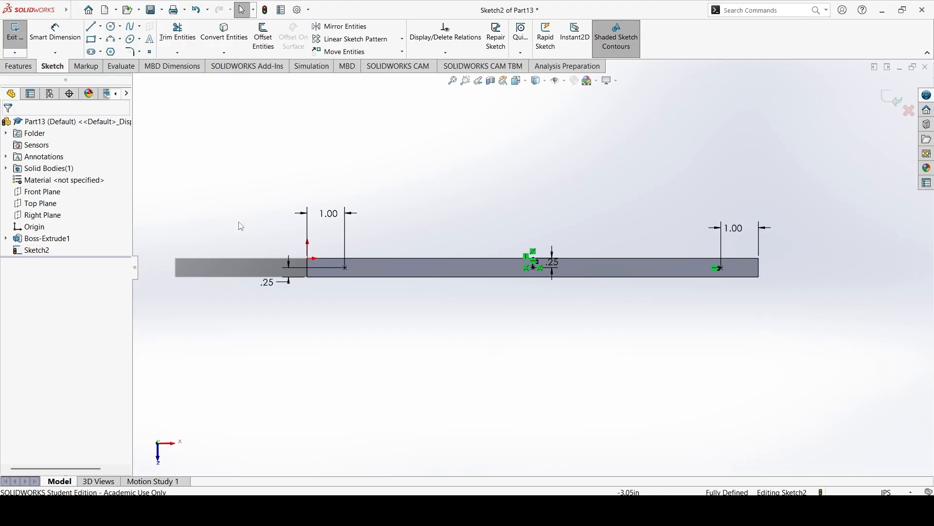
{"action": "left_click", "coordinate": [12, 32]}
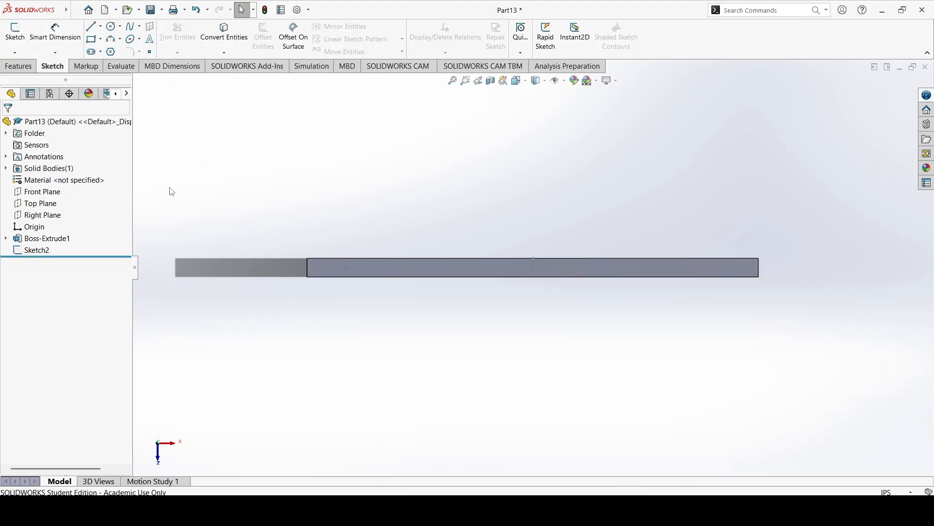
{"action": "left_click", "coordinate": [19, 66]}
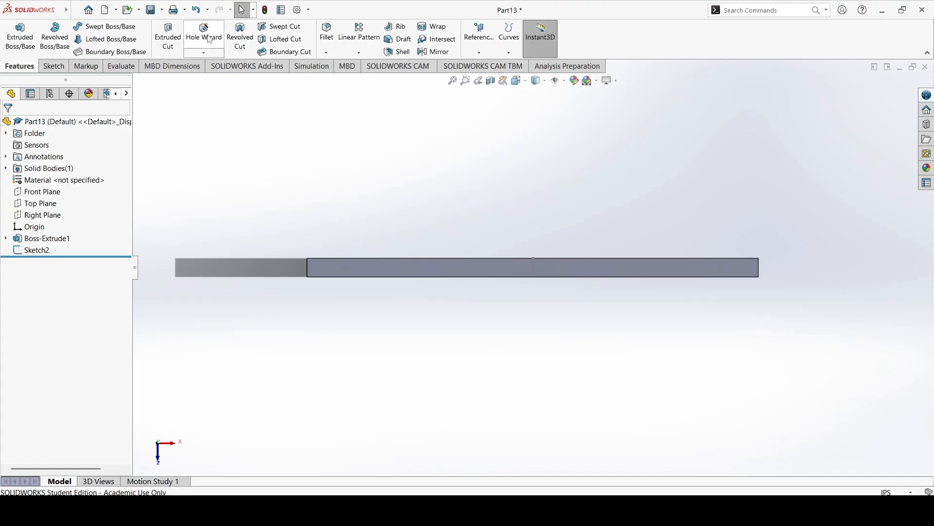
Start a Hole Wizard feature and position three holes on the board's narrow upper face at the three existing sketch points.
{"action": "left_click", "coordinate": [208, 52]}
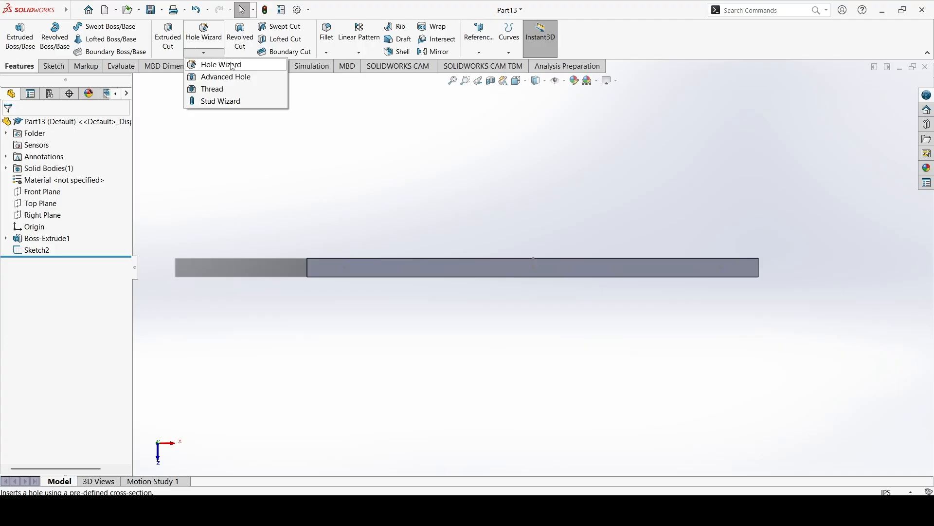
{"action": "left_click", "coordinate": [207, 34]}
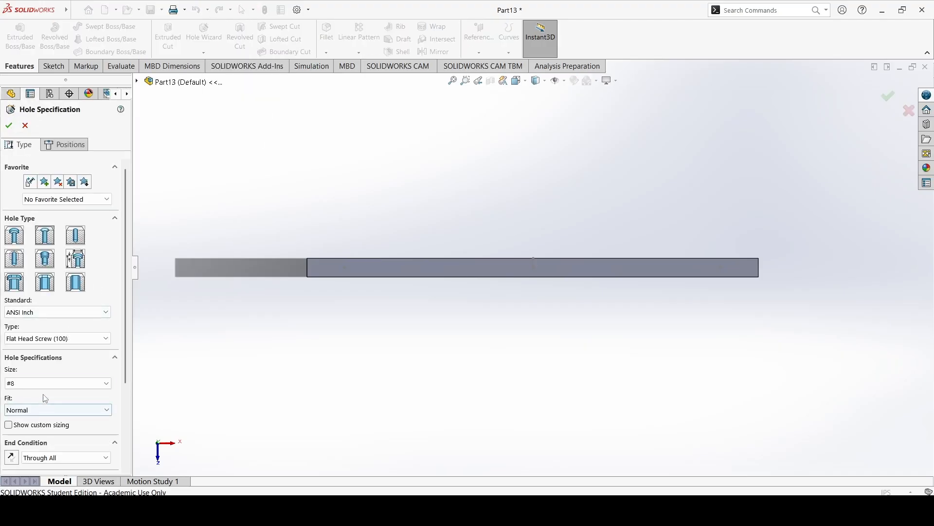
{"action": "left_click", "coordinate": [70, 145]}
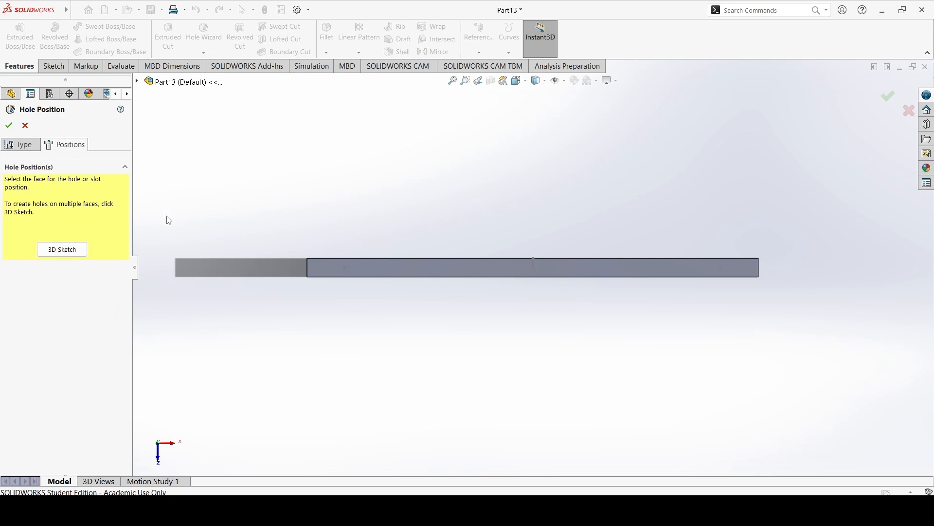
{"action": "left_click", "coordinate": [398, 270]}
{"action": "left_click", "coordinate": [345, 268]}
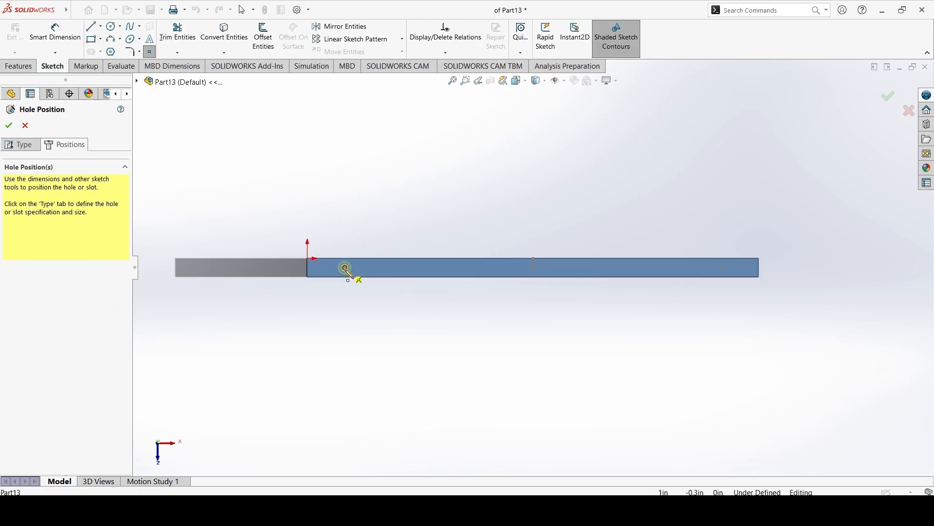
{"action": "left_click", "coordinate": [534, 268]}
{"action": "left_click", "coordinate": [721, 267]}
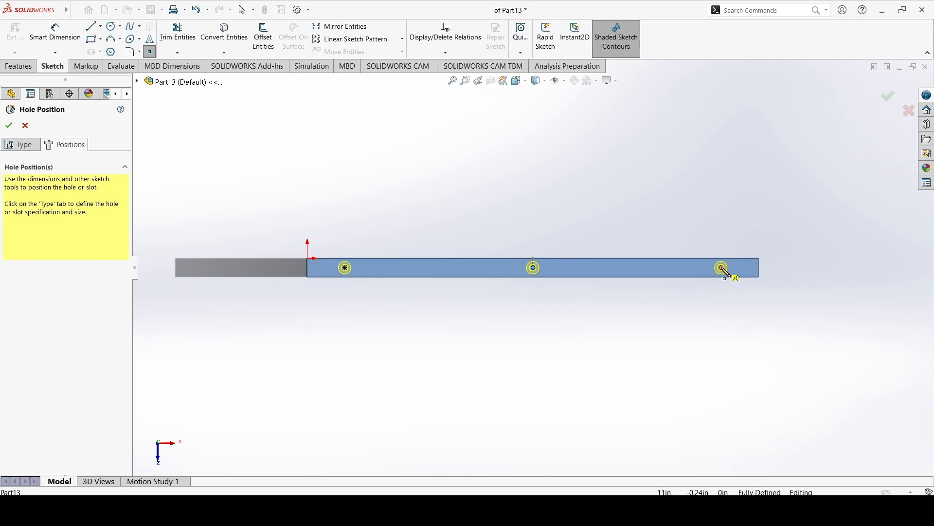
Change the hole specification to a plain Hole type in ANSI Inch, All Drill sizes, #8.
{"action": "middle_click_drag", "start_coordinate": [599, 317], "coordinate": [684, 216]}
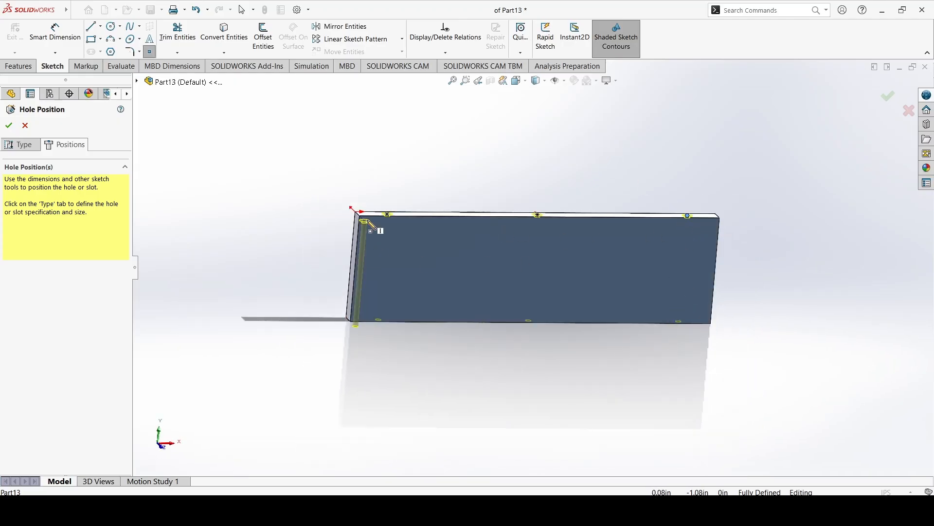
{"action": "scroll", "coordinate": [369, 225], "scroll_direction": "down", "scroll_amount": 3}
{"action": "left_click", "coordinate": [11, 146]}
{"action": "scroll", "coordinate": [427, 235], "scroll_direction": "down", "scroll_amount": 4}
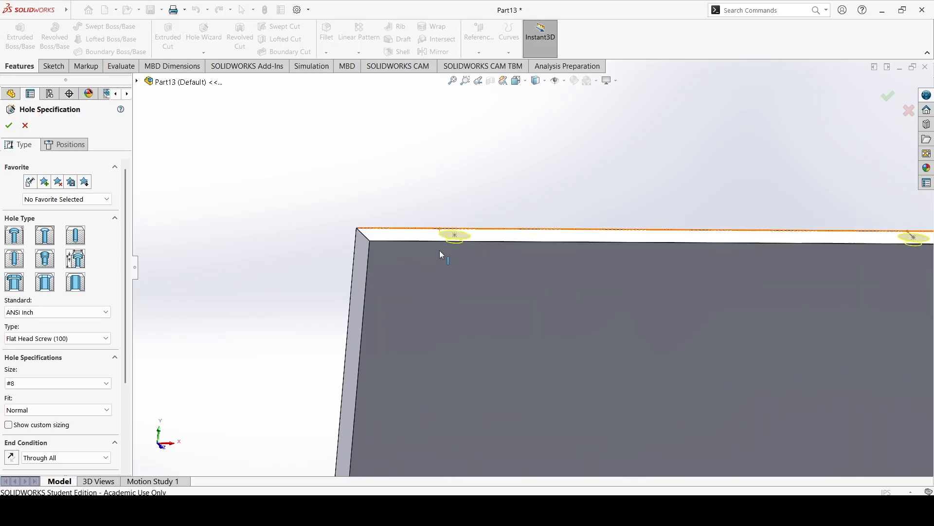
{"action": "middle_click_drag", "start_coordinate": [468, 200], "coordinate": [456, 225]}
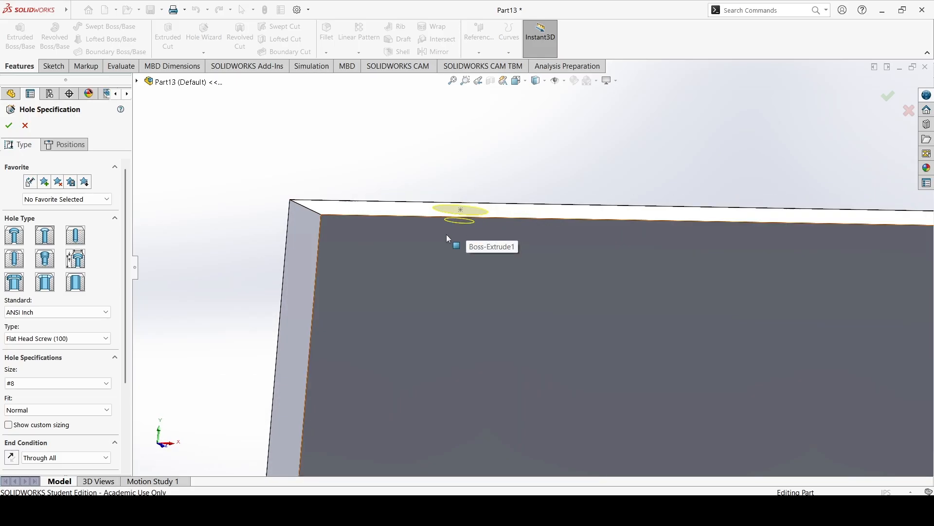
{"action": "middle_click_drag", "start_coordinate": [439, 256], "coordinate": [457, 328]}
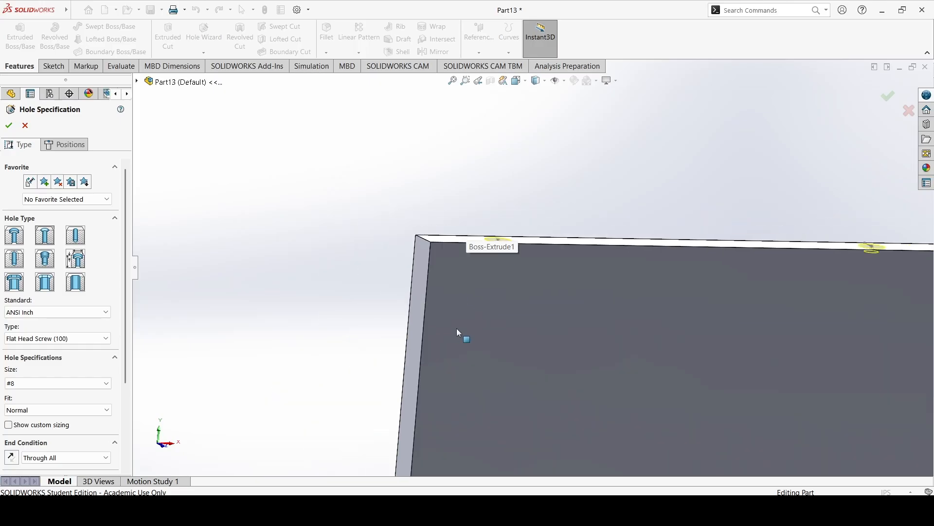
{"action": "left_click", "coordinate": [79, 238]}
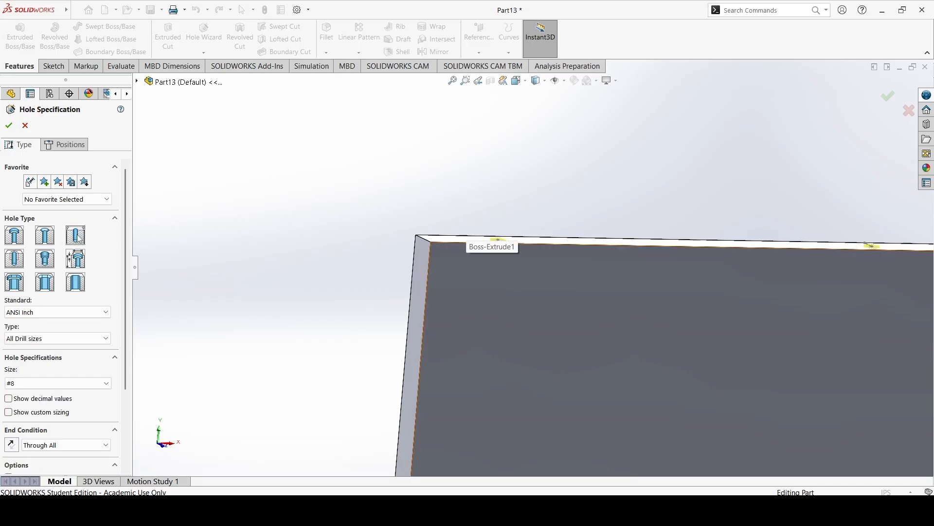
Set the holes' end condition to Blind with a depth of 1.00 in.
{"action": "scroll", "coordinate": [522, 287], "scroll_direction": "up", "scroll_amount": 3}
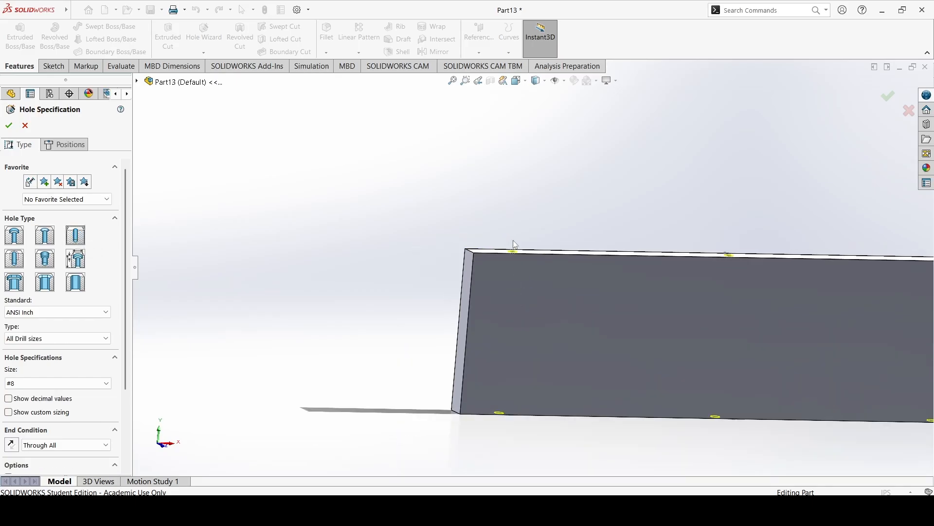
{"action": "scroll", "coordinate": [720, 308], "scroll_direction": "down", "scroll_amount": 2}
{"action": "scroll", "coordinate": [384, 221], "scroll_direction": "up", "scroll_amount": 3}
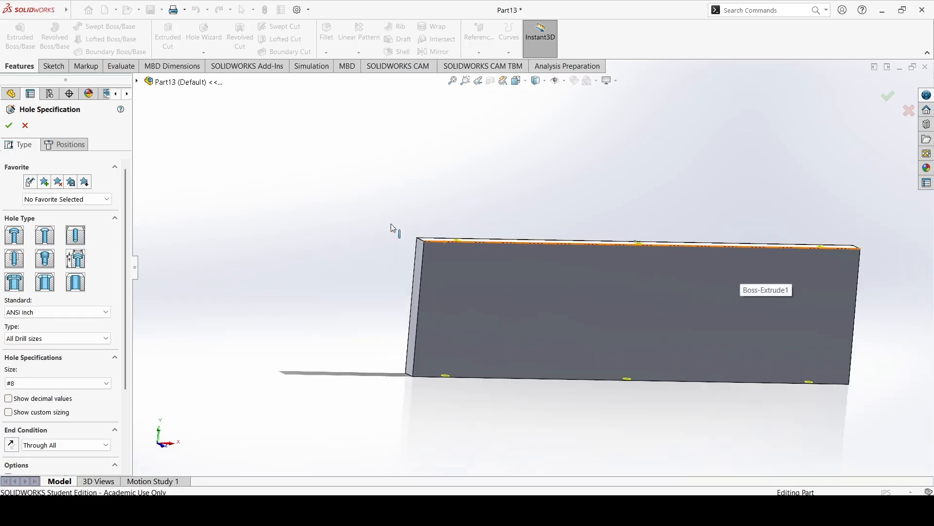
{"action": "scroll", "coordinate": [383, 221], "scroll_direction": "down", "scroll_amount": 4}
{"action": "scroll", "coordinate": [560, 265], "scroll_direction": "down", "scroll_amount": 4}
{"action": "middle_click_drag", "start_coordinate": [544, 258], "coordinate": [533, 298]}
{"action": "scroll", "coordinate": [533, 300], "scroll_direction": "up", "scroll_amount": 4}
{"action": "scroll", "coordinate": [534, 300], "scroll_direction": "up", "scroll_amount": 3}
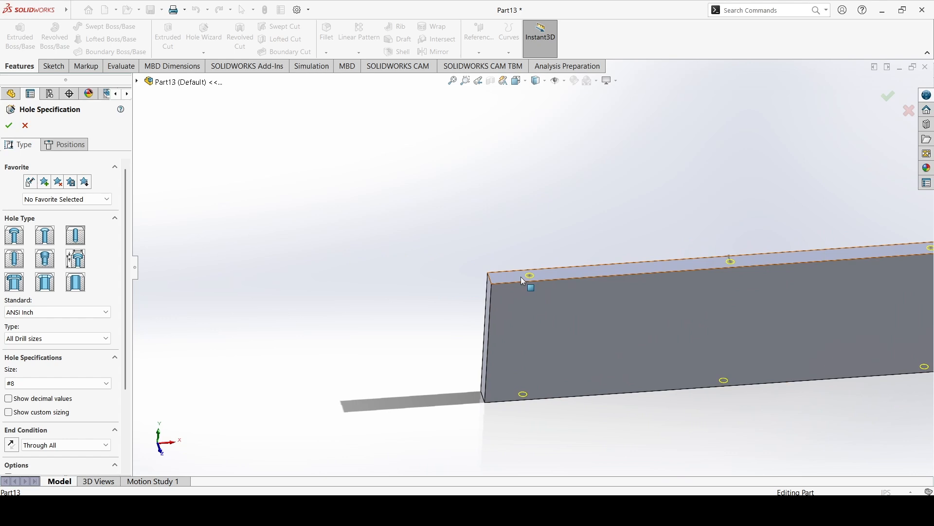
{"action": "left_click", "coordinate": [94, 445]}
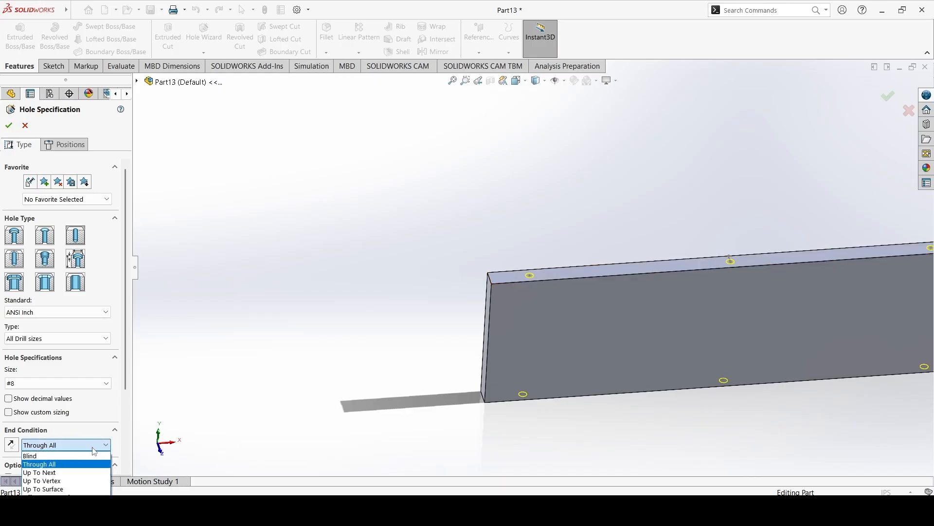
{"action": "left_click", "coordinate": [89, 456]}
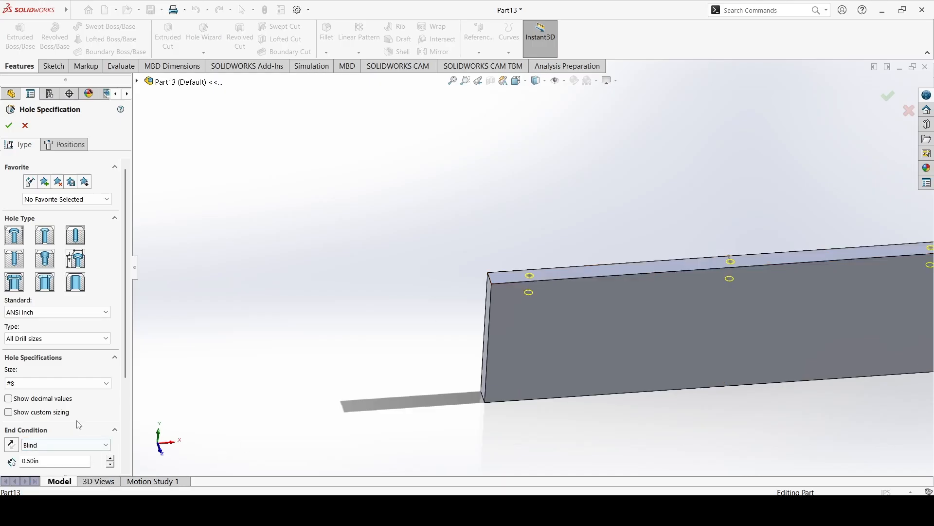
{"action": "scroll", "coordinate": [79, 425], "scroll_direction": "down", "scroll_amount": 3}
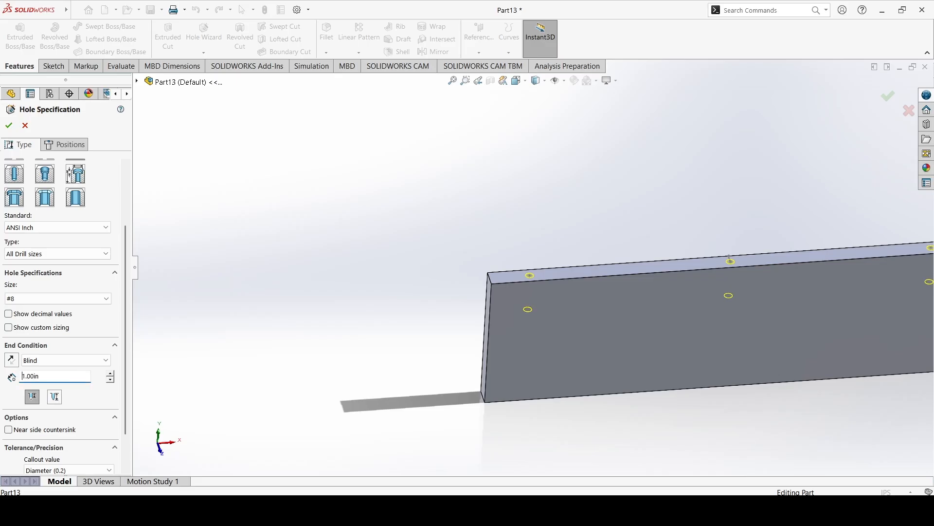
Set the blind hole depth to 0.50 in and create the three holes.
{"action": "scroll", "coordinate": [449, 319], "scroll_direction": "up", "scroll_amount": 3}
{"action": "middle_click_drag", "start_coordinate": [563, 307], "coordinate": [544, 244]}
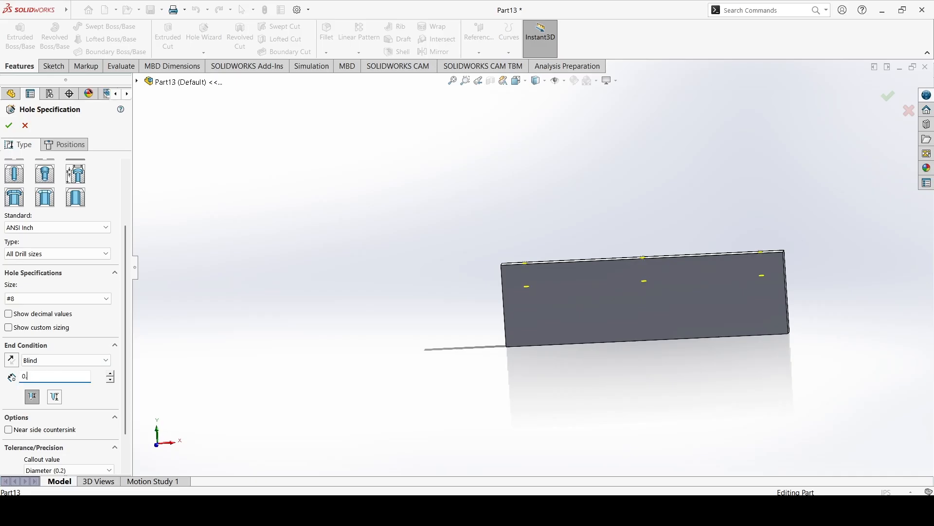
{"action": "middle_click_drag", "start_coordinate": [522, 283], "coordinate": [621, 273]}
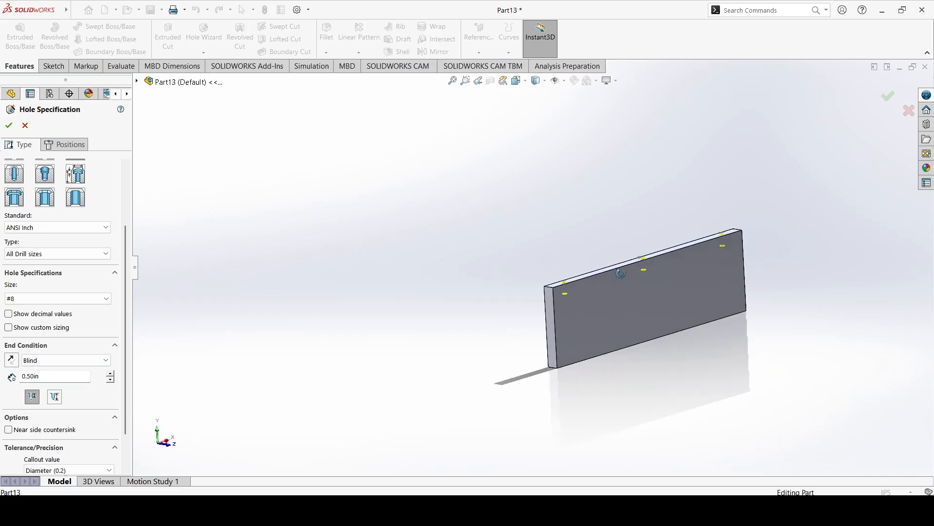
{"action": "left_click", "coordinate": [11, 126]}
{"action": "middle_click_drag", "start_coordinate": [523, 256], "coordinate": [504, 274]}
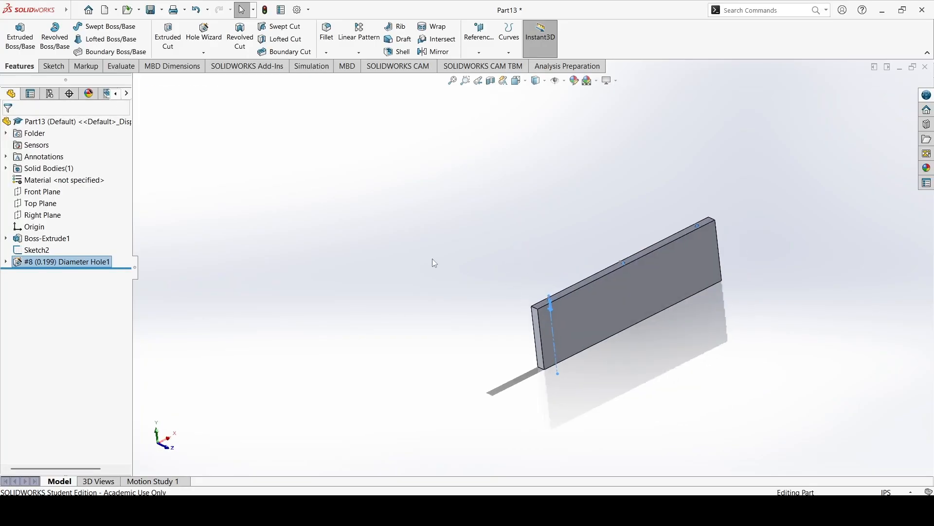
{"action": "left_click", "coordinate": [432, 258]}
Hide the point sketch used to locate the holes on the narrow face.
{"action": "scroll", "coordinate": [607, 269], "scroll_direction": "down", "scroll_amount": 6}
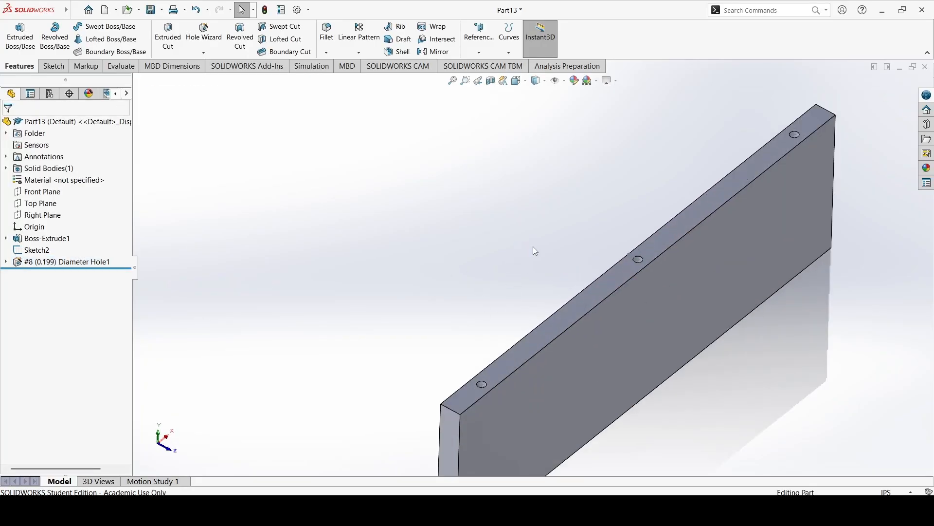
{"action": "right_click", "coordinate": [36, 251]}
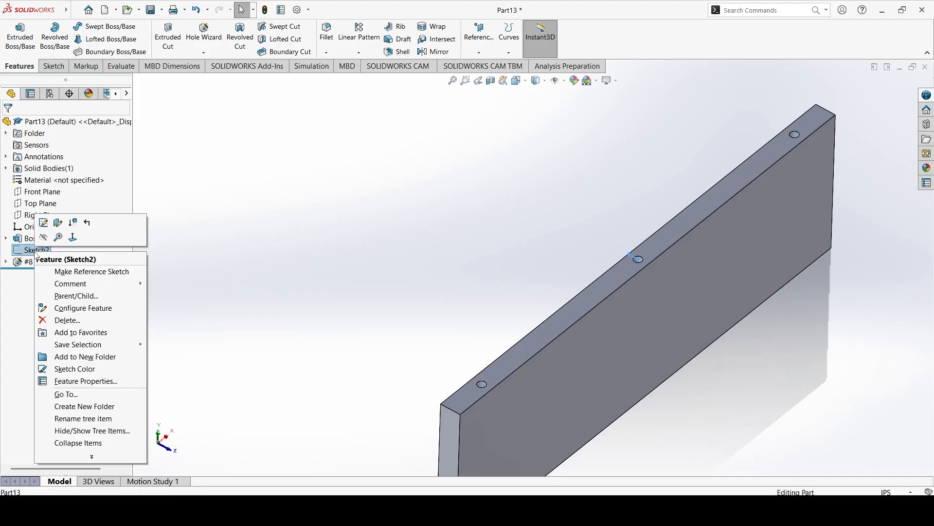
{"action": "left_click", "coordinate": [43, 238]}
{"action": "scroll", "coordinate": [647, 265], "scroll_direction": "down", "scroll_amount": 5}
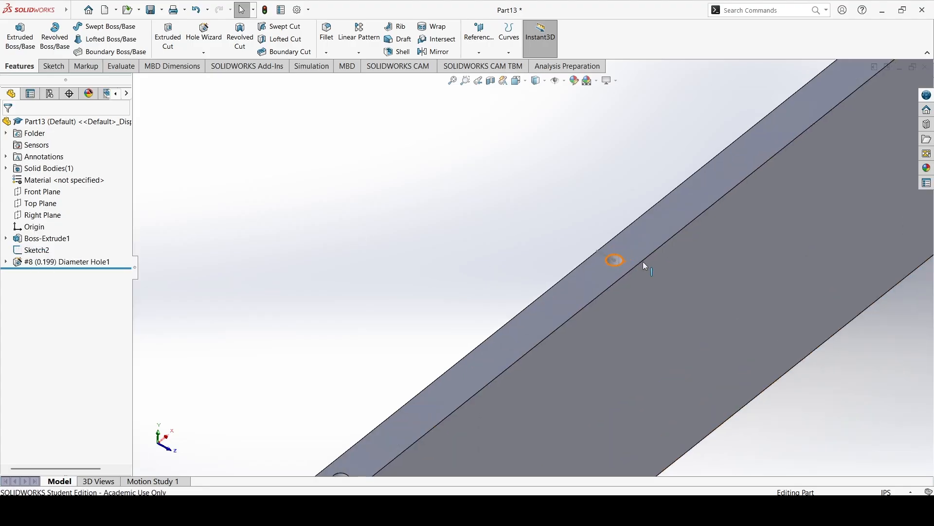
{"action": "scroll", "coordinate": [628, 292], "scroll_direction": "up", "scroll_amount": 5}
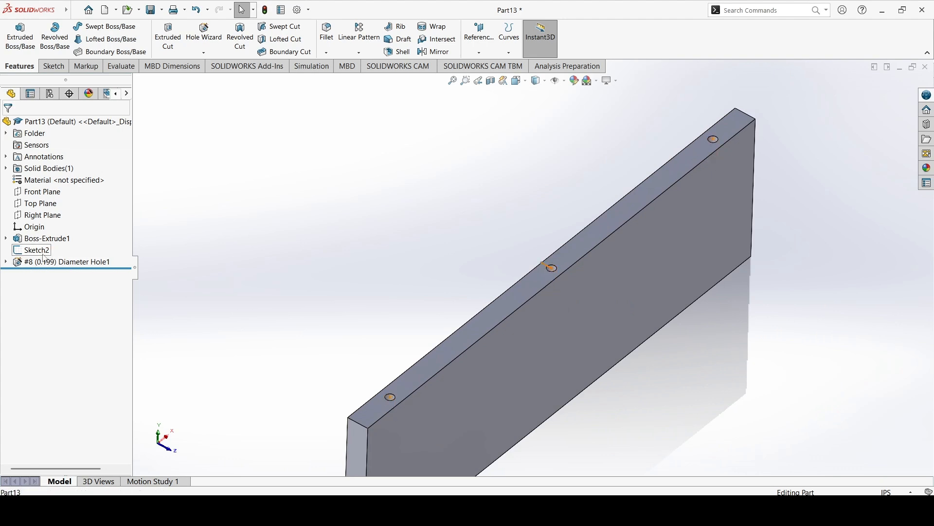
{"action": "right_click", "coordinate": [44, 258]}
{"action": "key", "text": "Escape"}
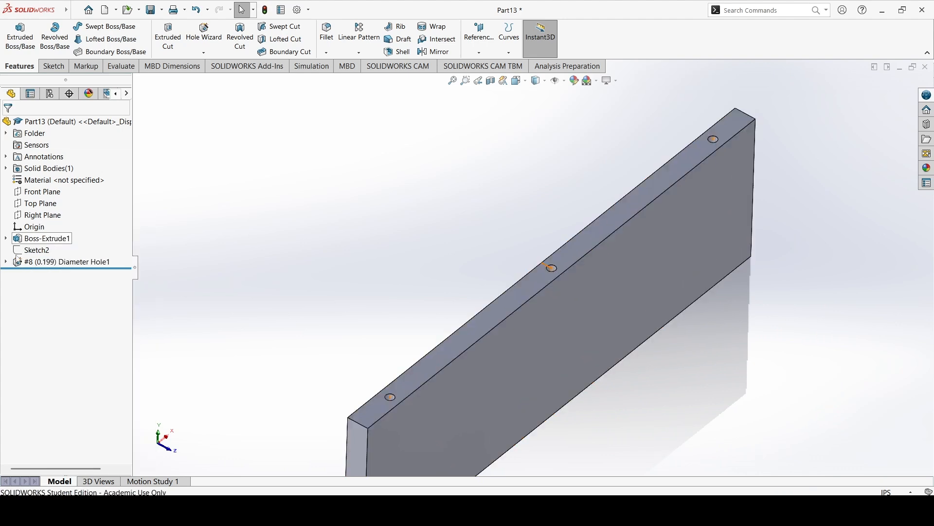
{"action": "scroll", "coordinate": [274, 221], "scroll_direction": "up", "scroll_amount": 4}
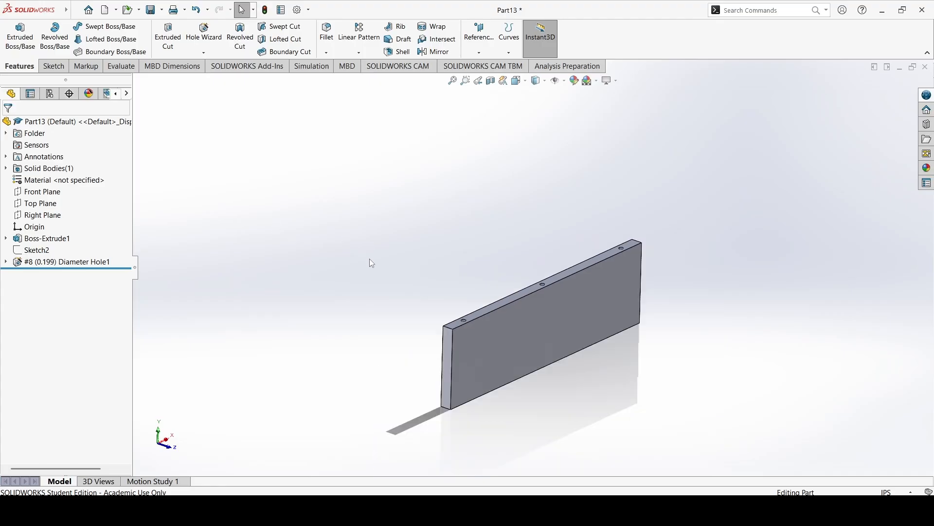
{"action": "mouse_move", "coordinate": [363, 265]}
{"action": "middle_mouse_down"}
{"action": "mouse_move", "coordinate": [423, 258]}
{"action": "mouse_move", "coordinate": [355, 253]}
{"action": "middle_mouse_up"}
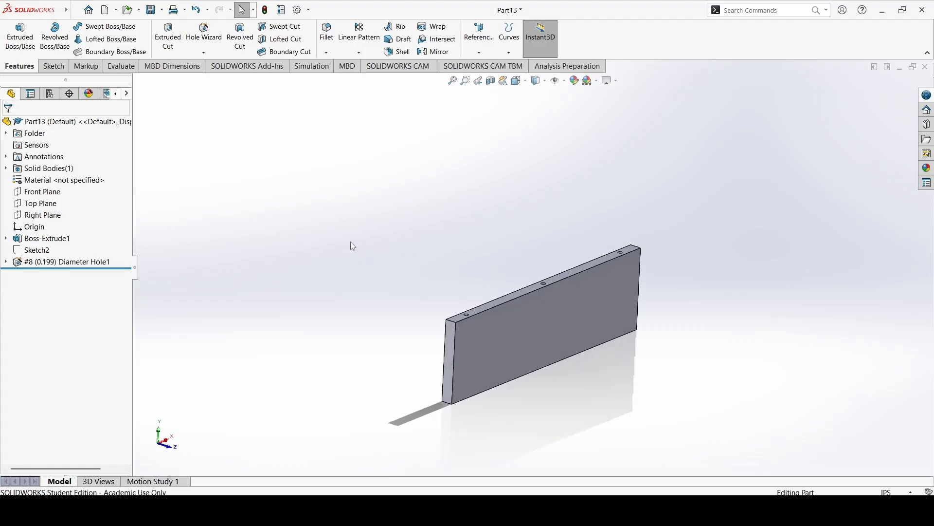
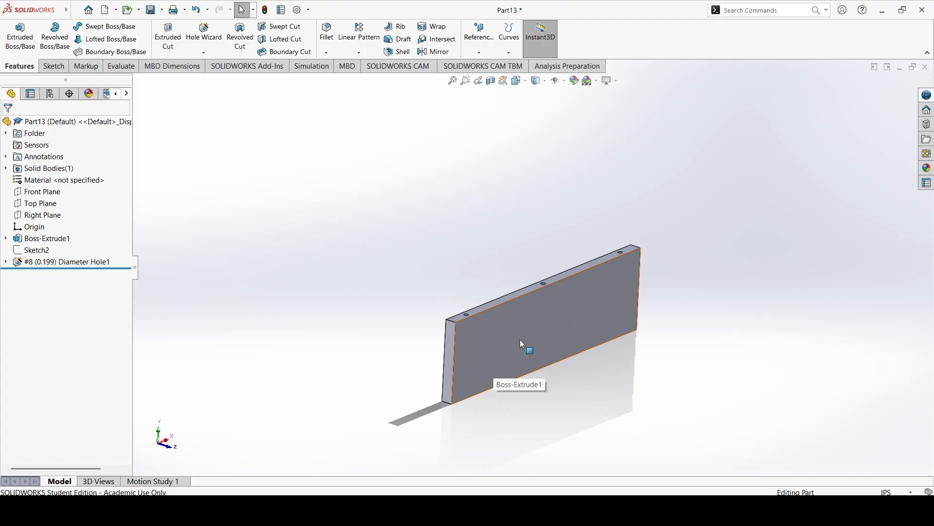
Open a new sketch on the board's large 12 x 3.5 in back face.
{"action": "middle_click_drag", "start_coordinate": [491, 334], "coordinate": [532, 337]}
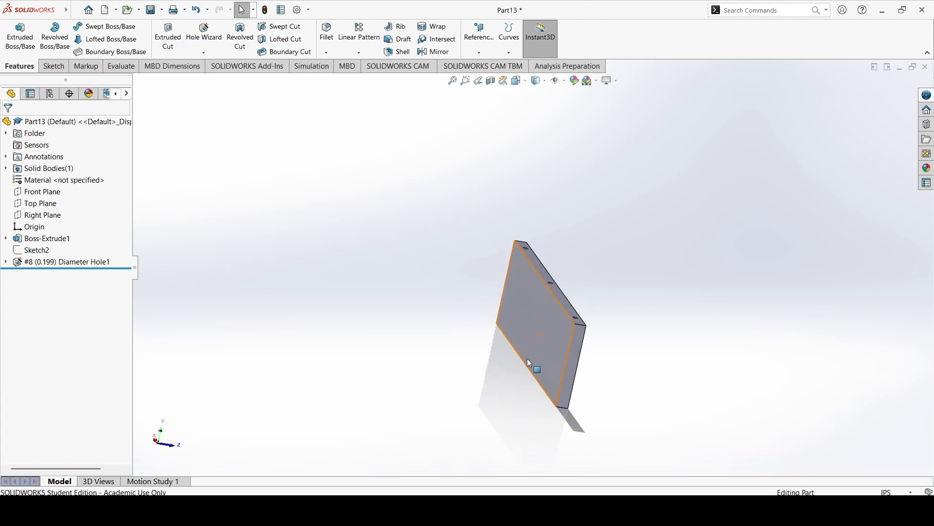
{"action": "left_click", "coordinate": [531, 303]}
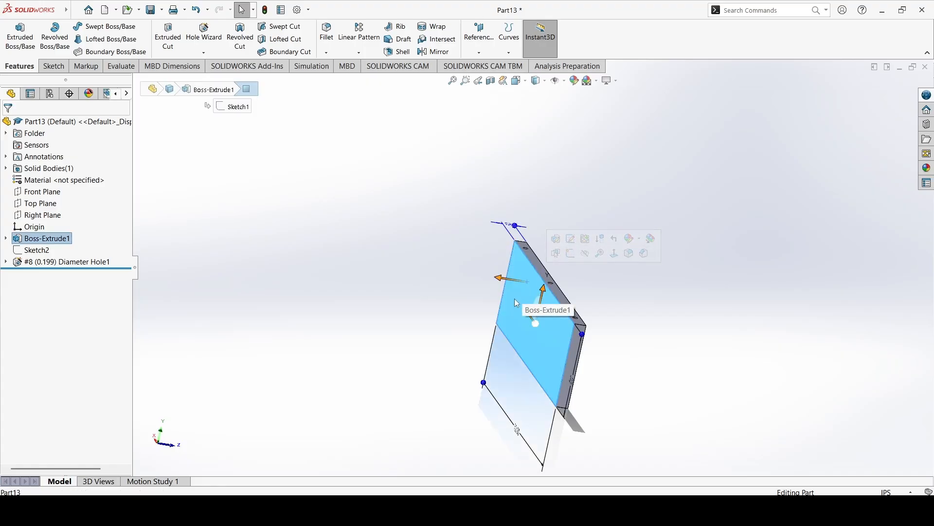
{"action": "middle_click_drag", "start_coordinate": [514, 299], "coordinate": [631, 295]}
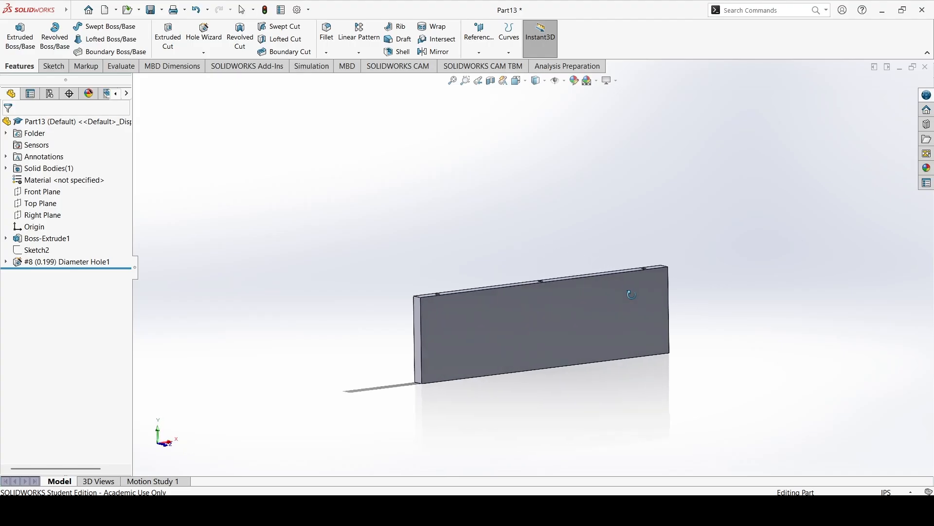
{"action": "middle_click_drag", "start_coordinate": [511, 325], "coordinate": [611, 334]}
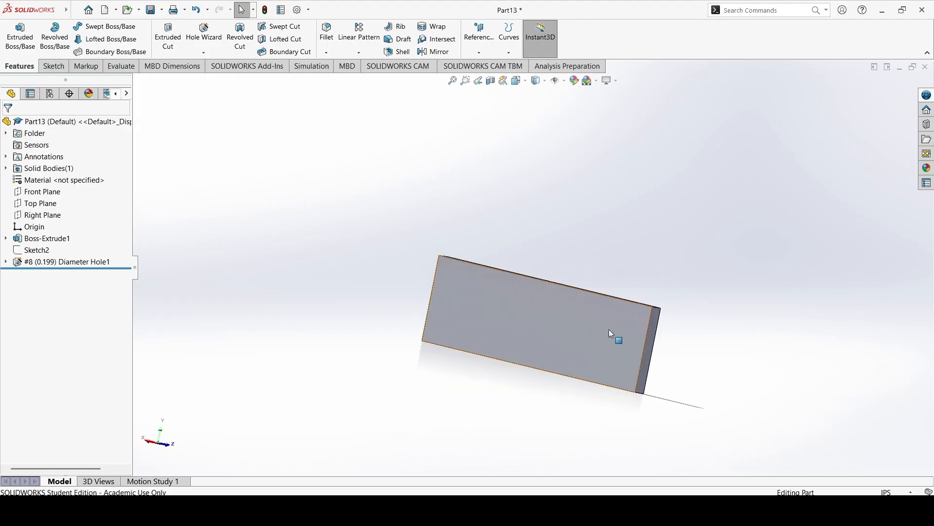
{"action": "left_click", "coordinate": [553, 342]}
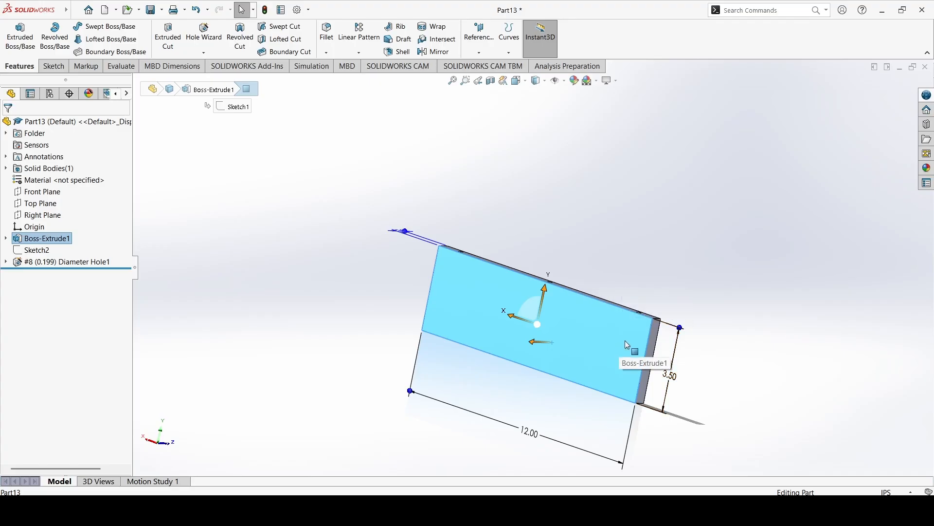
{"action": "middle_click_drag", "start_coordinate": [625, 340], "coordinate": [565, 358]}
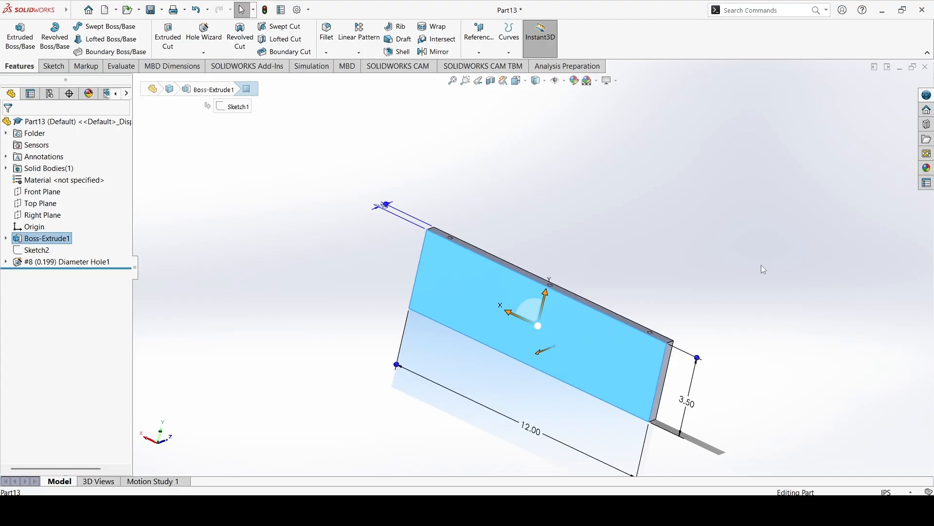
{"action": "middle_click_drag", "start_coordinate": [761, 267], "coordinate": [686, 263]}
{"action": "left_click", "coordinate": [660, 272]}
{"action": "middle_click_drag", "start_coordinate": [407, 267], "coordinate": [463, 269]}
{"action": "left_click", "coordinate": [58, 72]}
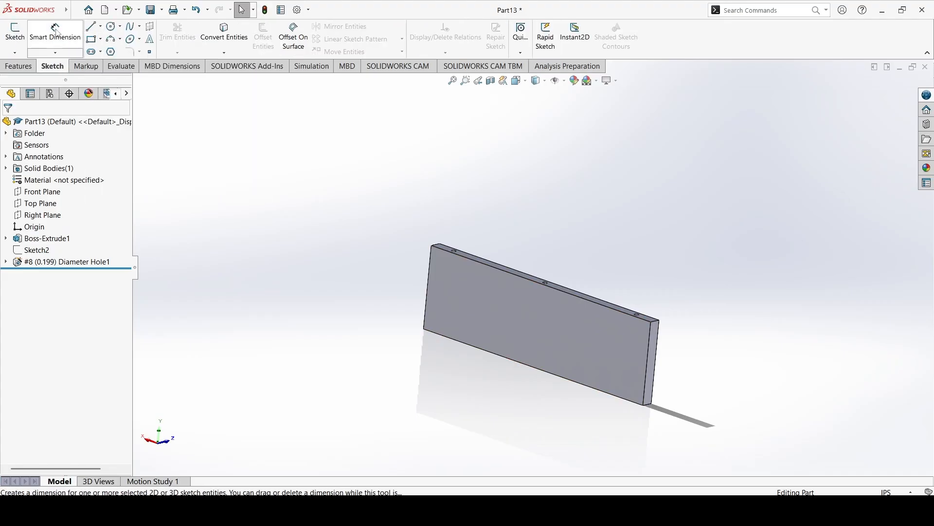
{"action": "left_click", "coordinate": [14, 32]}
{"action": "left_click", "coordinate": [538, 333]}
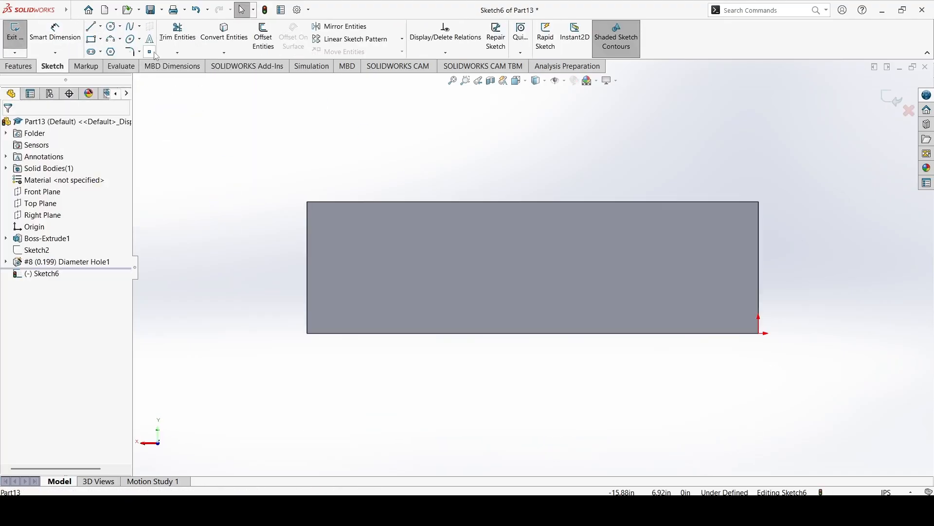
Sketch a center rectangle about 10.7 x 2.2 in inside the back face, centered horizontally slightly below its middle.
{"action": "left_click", "coordinate": [92, 40]}
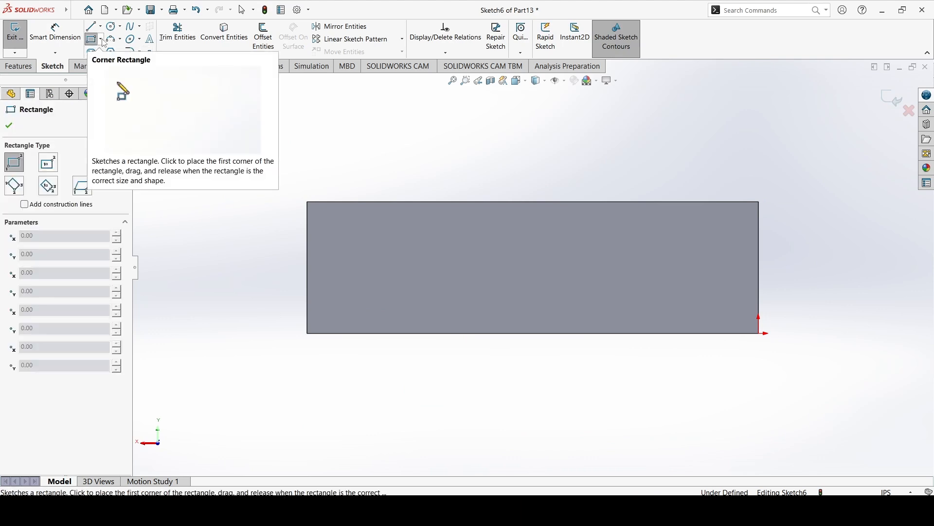
{"action": "left_click", "coordinate": [101, 40]}
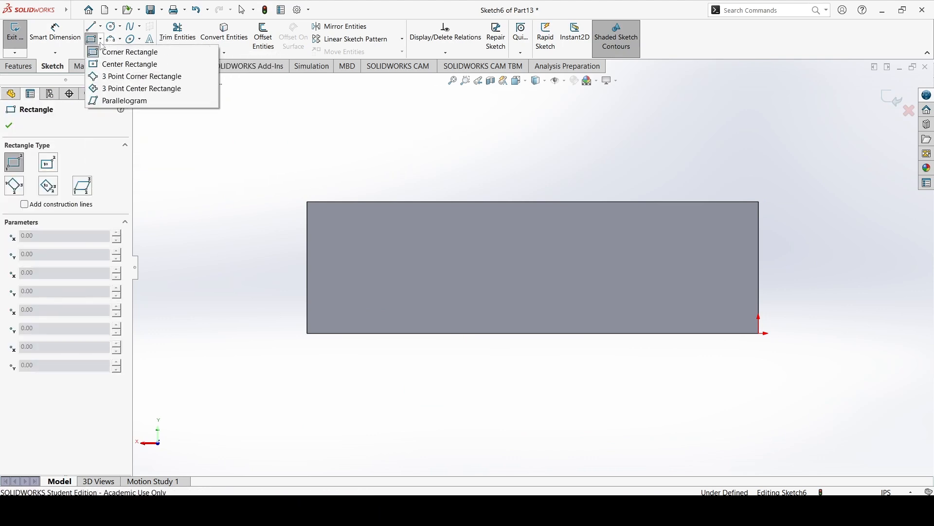
{"action": "left_click", "coordinate": [127, 64]}
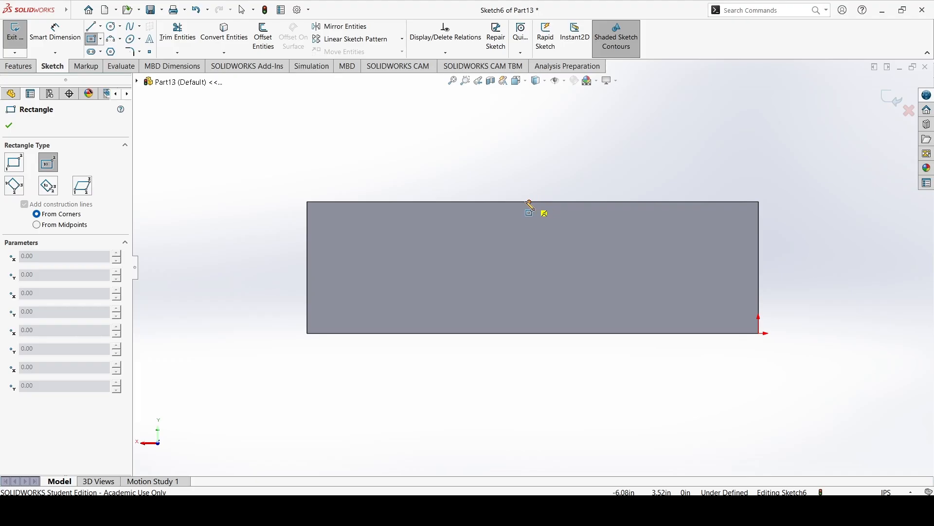
{"action": "left_click", "coordinate": [533, 279]}
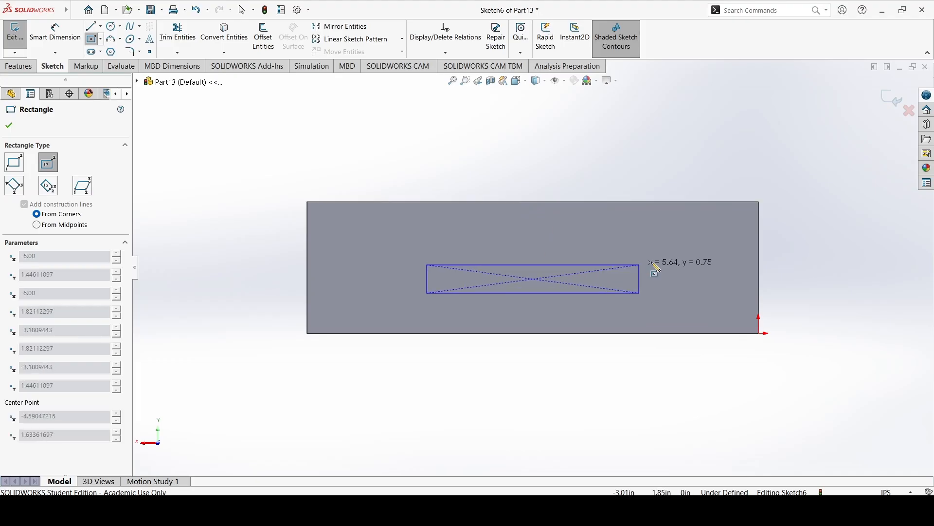
{"action": "left_click", "coordinate": [736, 239]}
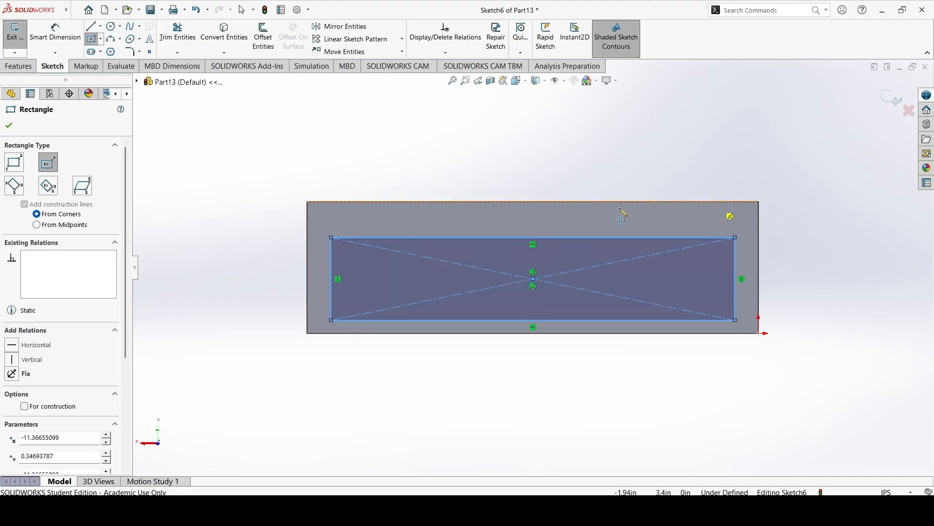
Place a sketch point on each of the rectangle's four corners.
{"action": "left_click", "coordinate": [150, 51]}
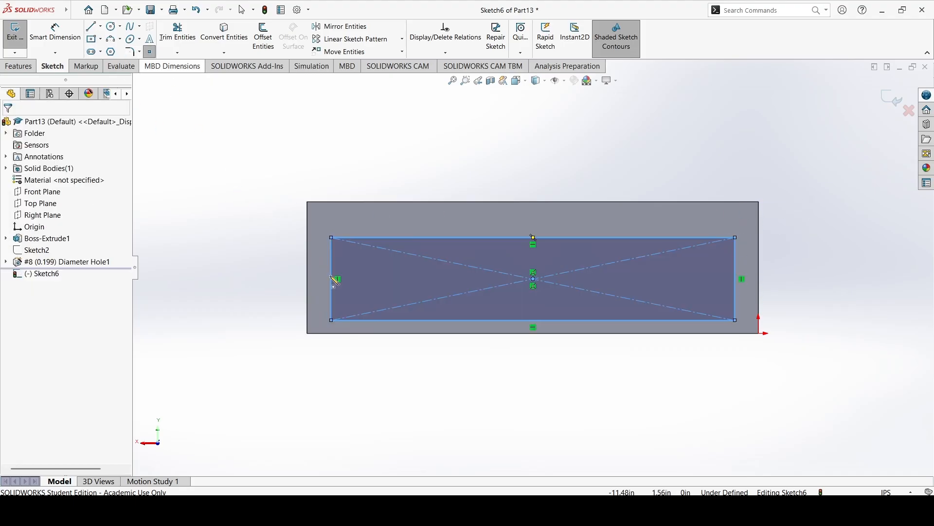
{"action": "left_click", "coordinate": [331, 238]}
{"action": "left_click", "coordinate": [331, 320]}
{"action": "left_click", "coordinate": [735, 320]}
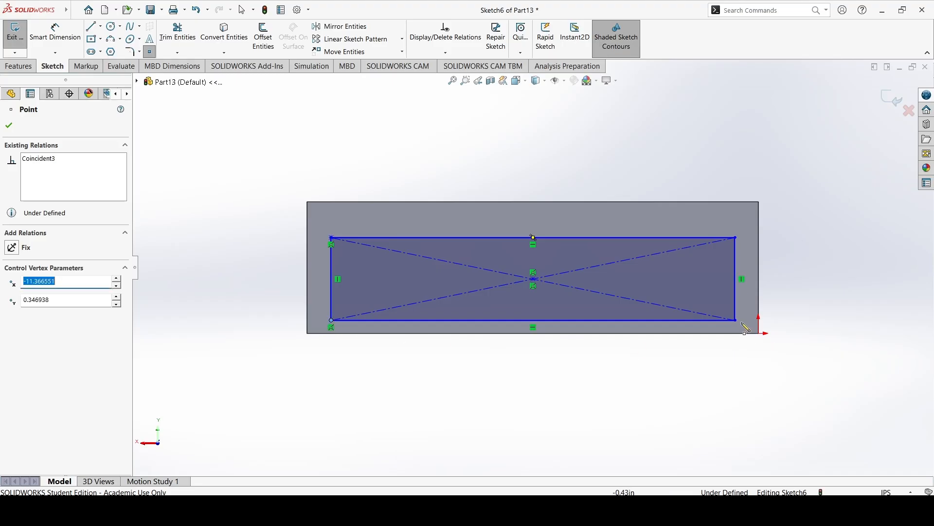
{"action": "left_click", "coordinate": [735, 237]}
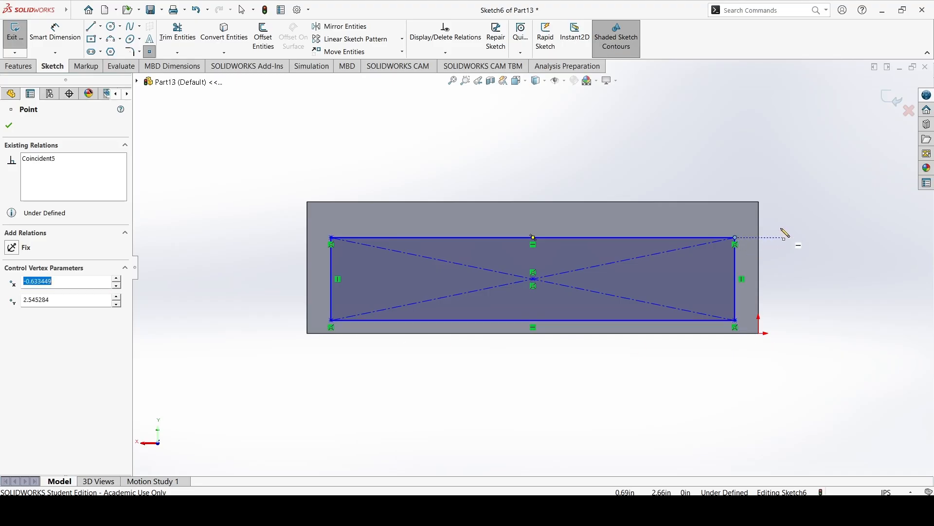
{"action": "key", "text": "Escape"}
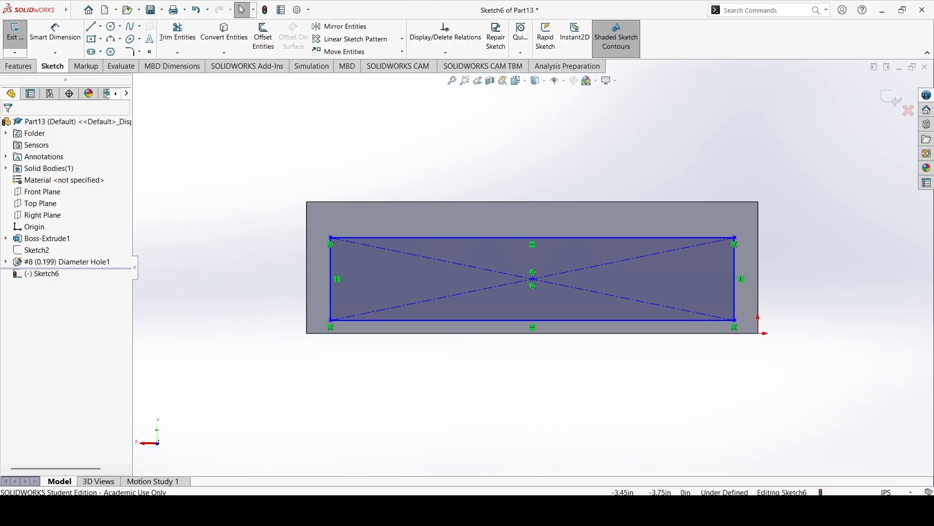
Switch to the ShelfTop part and examine which holes its first #8 countersunk hole feature creates.
{"action": "left_click", "coordinate": [548, 484]}
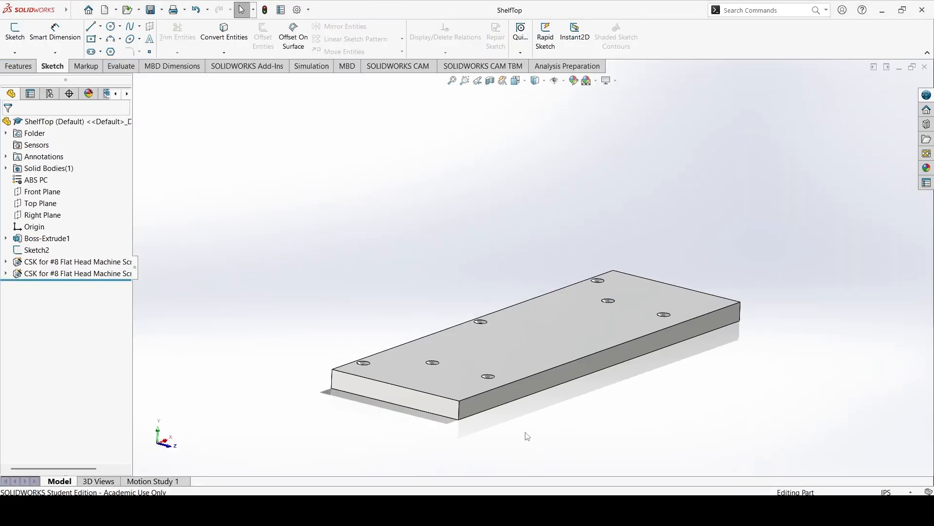
{"action": "left_click", "coordinate": [508, 353]}
{"action": "middle_click_drag", "start_coordinate": [509, 351], "coordinate": [462, 392]}
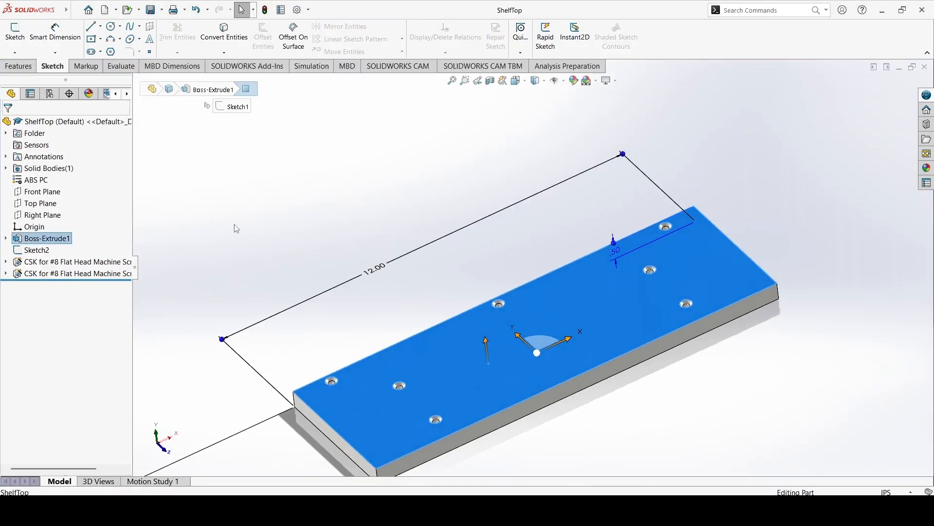
{"action": "left_click", "coordinate": [236, 228]}
{"action": "left_click", "coordinate": [68, 261]}
{"action": "mouse_move", "coordinate": [365, 323]}
{"action": "middle_mouse_down"}
{"action": "mouse_move", "coordinate": [395, 291]}
{"action": "mouse_move", "coordinate": [311, 292]}
{"action": "middle_mouse_up"}
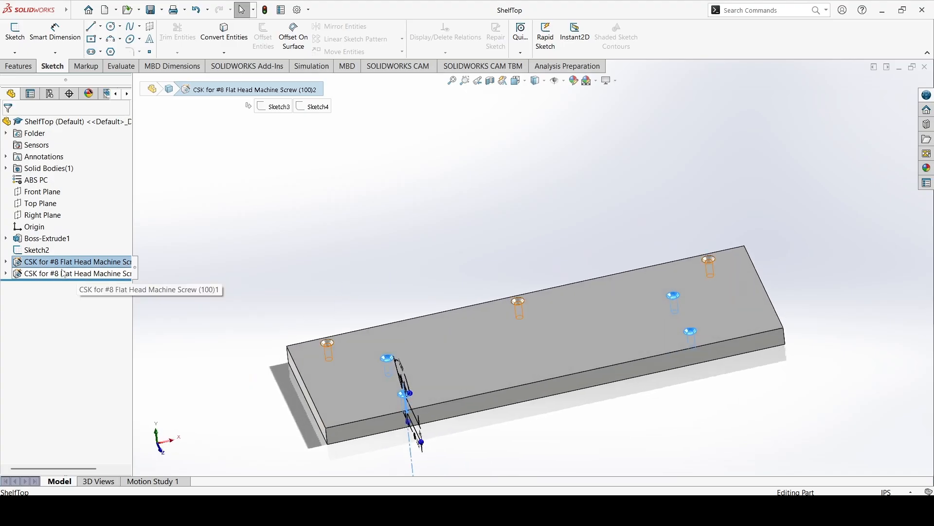
Check the dimensions of the sketch locating ShelfTop's four inner holes and return to the Part13 sketch.
{"action": "left_click", "coordinate": [5, 261]}
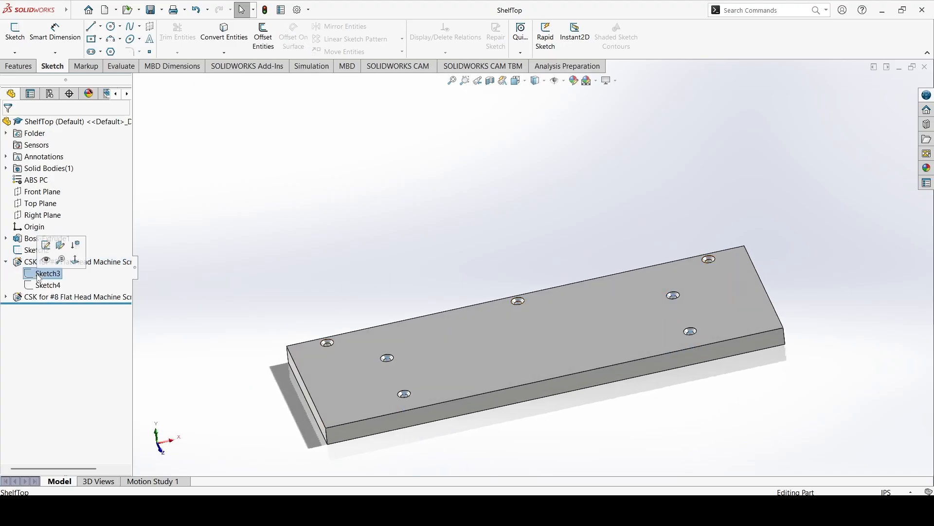
{"action": "left_click", "coordinate": [47, 285]}
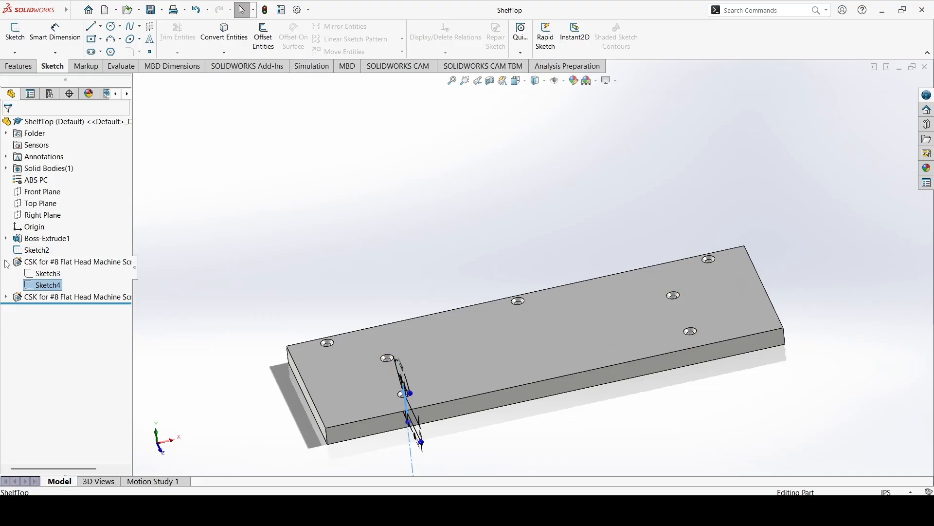
{"action": "left_click", "coordinate": [34, 250]}
{"action": "mouse_move", "coordinate": [408, 244]}
{"action": "middle_mouse_down"}
{"action": "mouse_move", "coordinate": [418, 281]}
{"action": "mouse_move", "coordinate": [413, 319]}
{"action": "mouse_move", "coordinate": [674, 279]}
{"action": "middle_mouse_up"}
{"action": "middle_click_drag", "start_coordinate": [538, 323], "coordinate": [584, 300]}
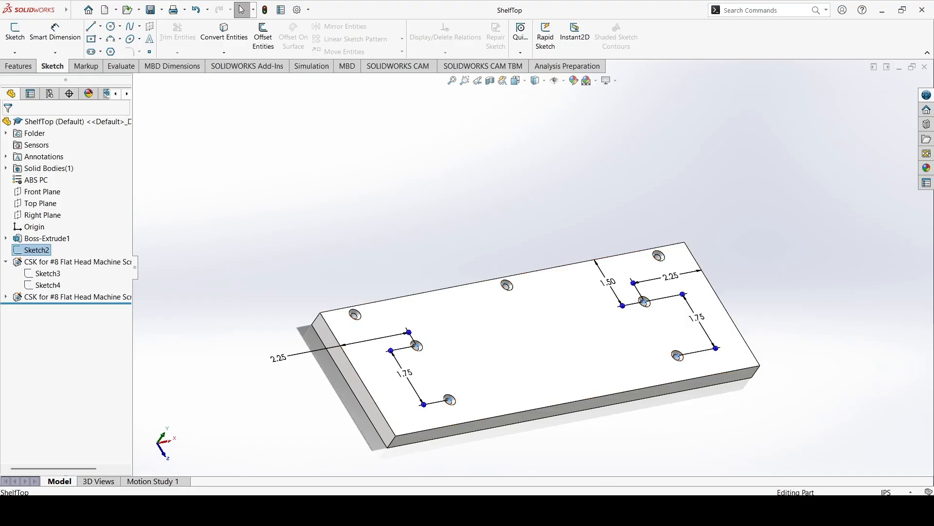
{"action": "mouse_move", "coordinate": [593, 510]}
{"action": "left_click", "coordinate": [658, 449]}
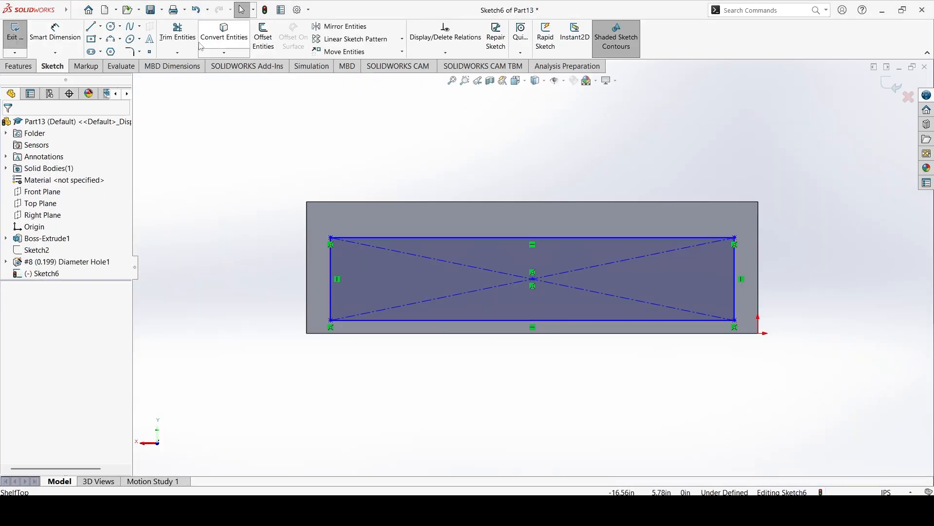
Place sketch points at the midpoints of the face's upper edge and the short edge above the origin.
{"action": "left_click", "coordinate": [446, 52]}
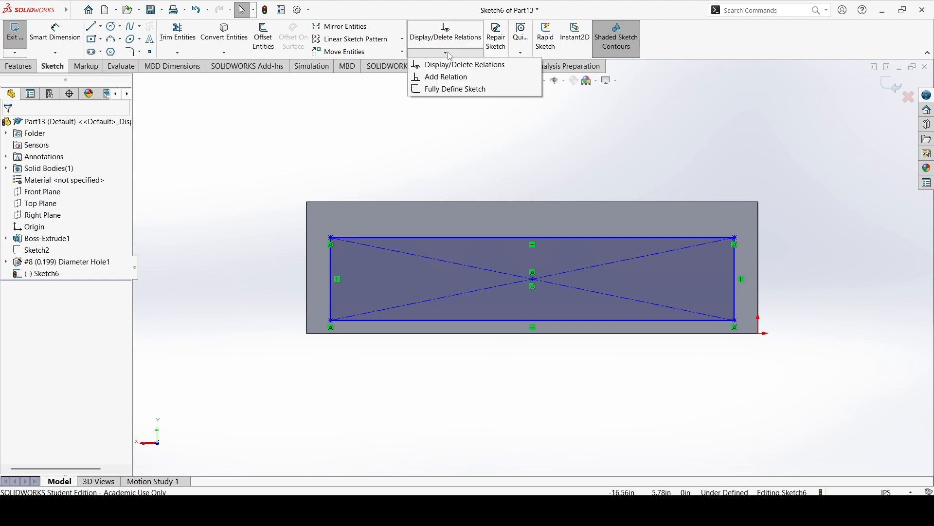
{"action": "left_click", "coordinate": [451, 78]}
{"action": "left_click", "coordinate": [151, 52]}
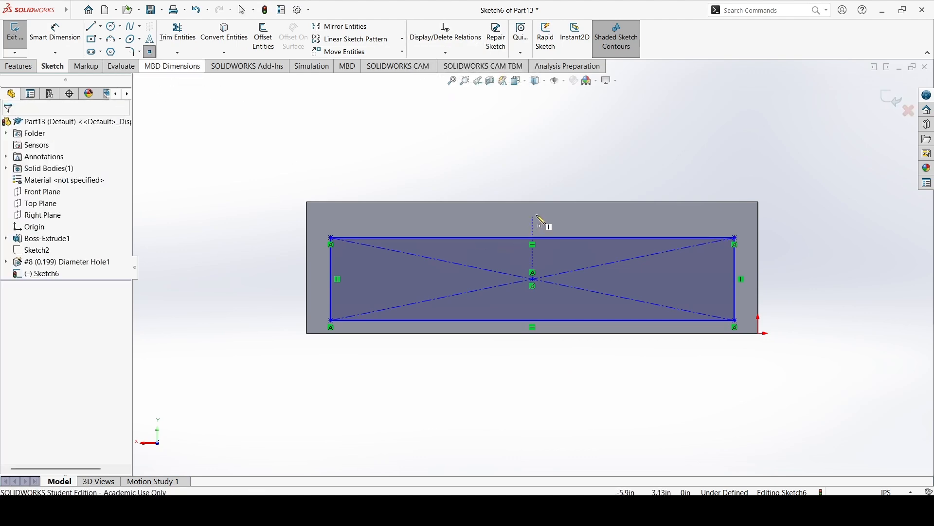
{"action": "left_click", "coordinate": [533, 201]}
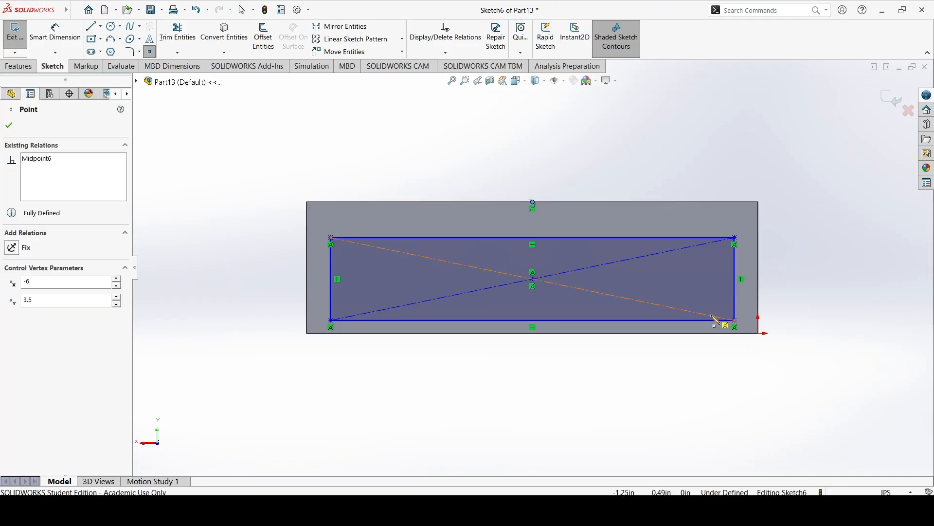
{"action": "left_click", "coordinate": [758, 268]}
{"action": "key", "text": "Escape"}
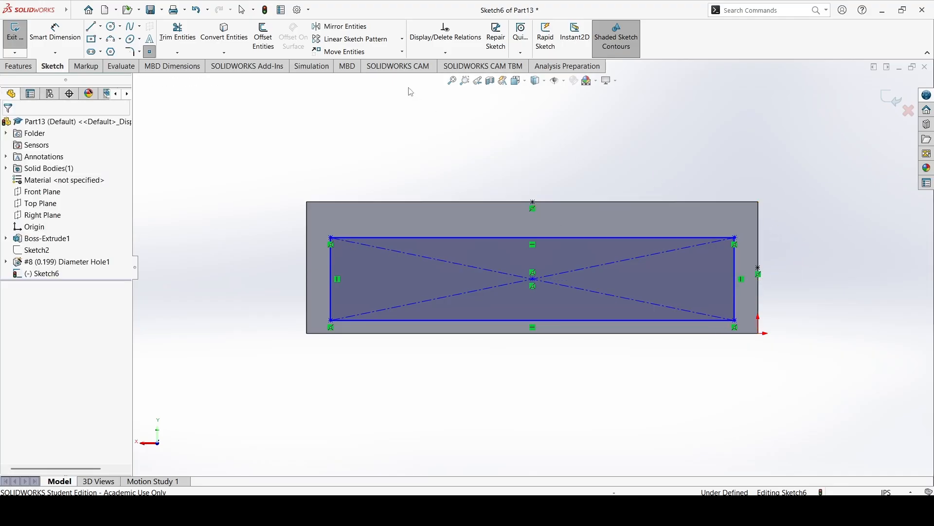
Add a Vertical relation between the rectangle's center point and the midpoint of the face's upper edge.
{"action": "left_click", "coordinate": [443, 35]}
{"action": "left_click", "coordinate": [445, 52]}
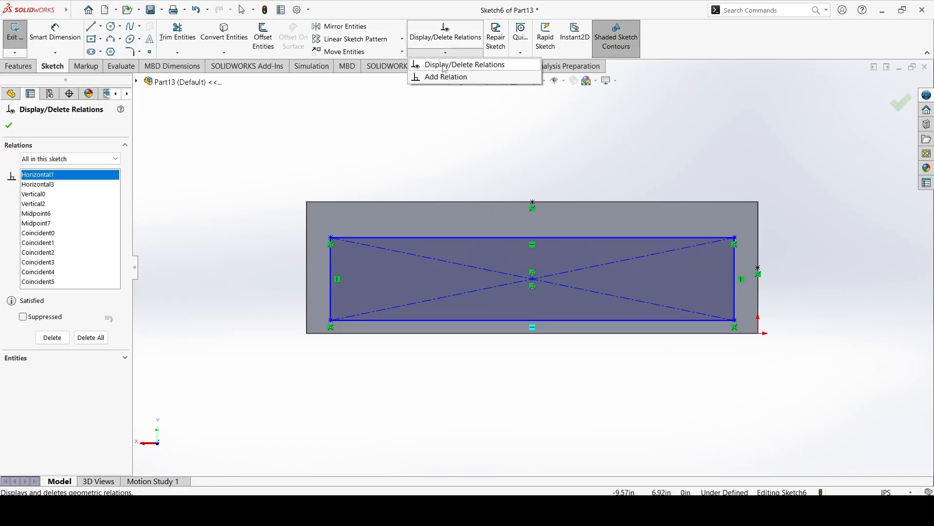
{"action": "left_click", "coordinate": [446, 77]}
{"action": "left_click", "coordinate": [532, 279]}
{"action": "left_click", "coordinate": [533, 202]}
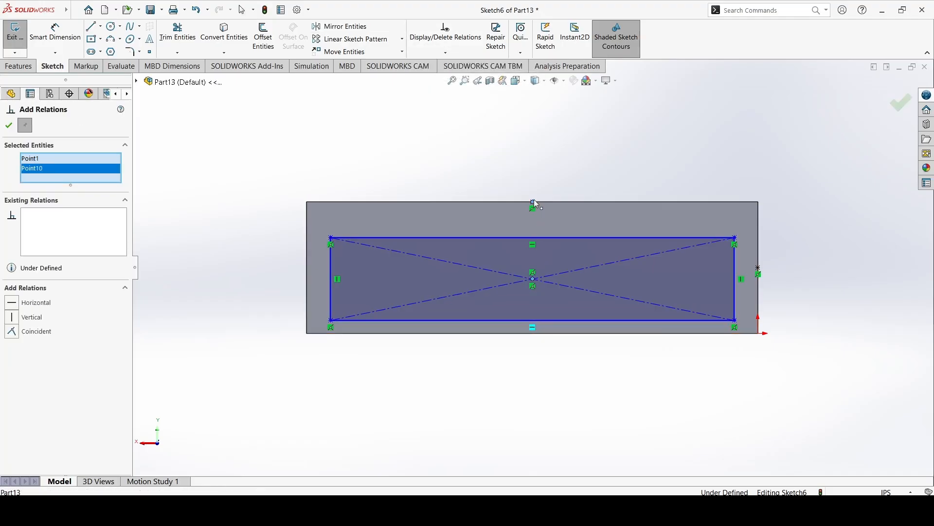
{"action": "left_click", "coordinate": [32, 317]}
{"action": "left_click", "coordinate": [8, 125]}
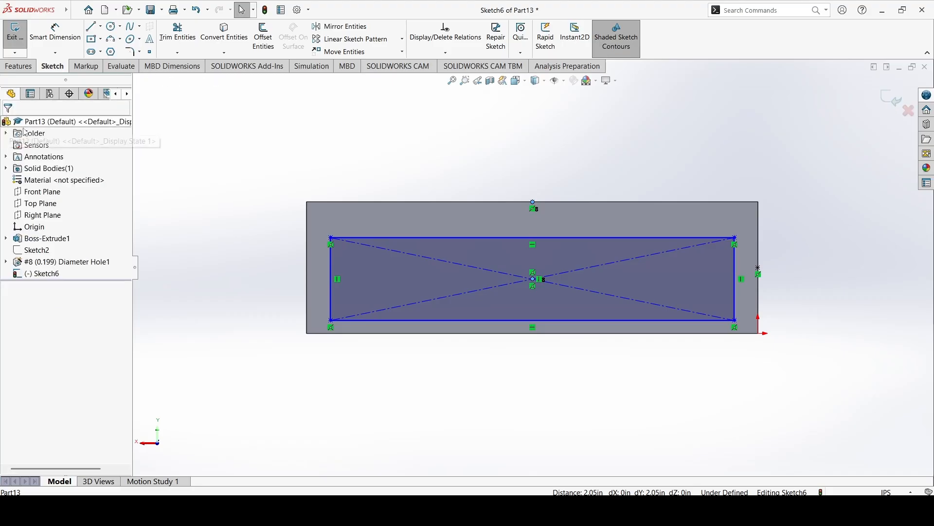
Add a Horizontal relation between the rectangle's center point and the midpoint on the face's short edge.
{"action": "left_click", "coordinate": [534, 281]}
{"action": "left_click", "coordinate": [759, 267]}
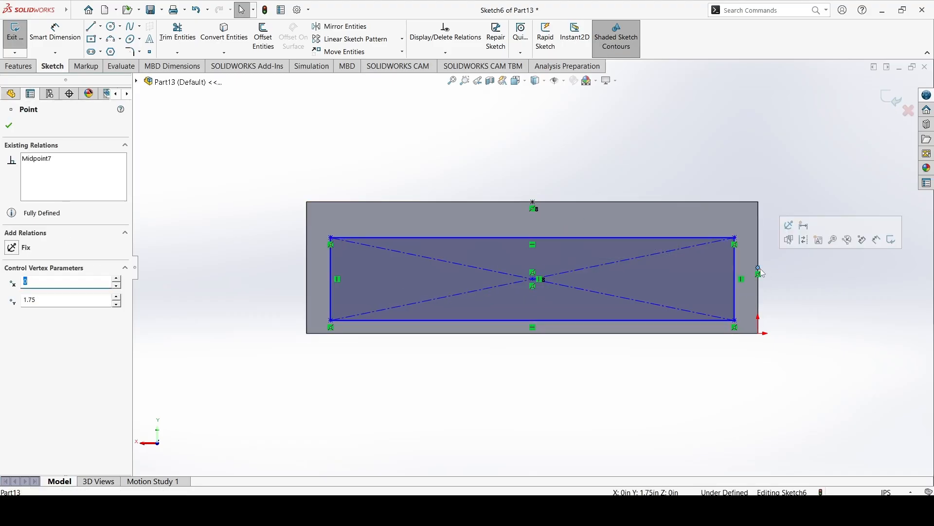
{"action": "left_click", "coordinate": [446, 52]}
{"action": "left_click", "coordinate": [444, 77]}
{"action": "left_click", "coordinate": [533, 279]}
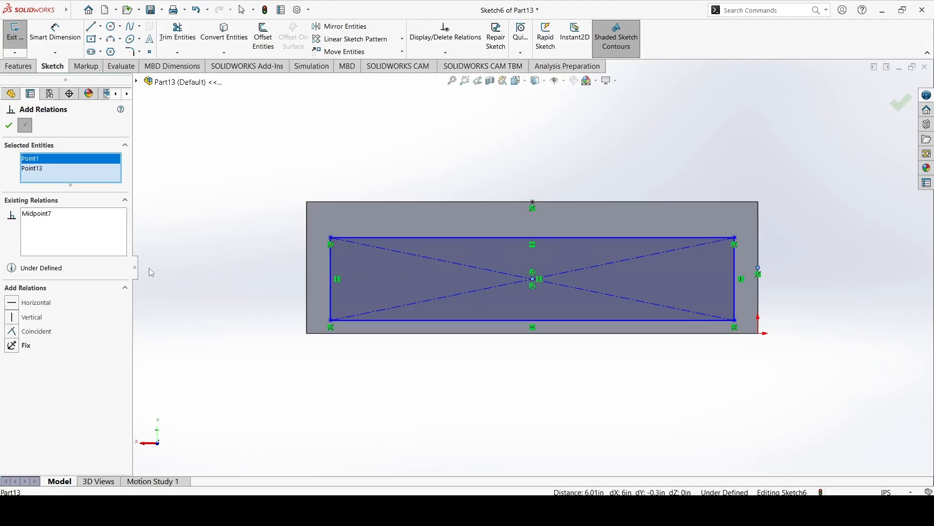
{"action": "left_click", "coordinate": [36, 303]}
{"action": "left_click", "coordinate": [7, 127]}
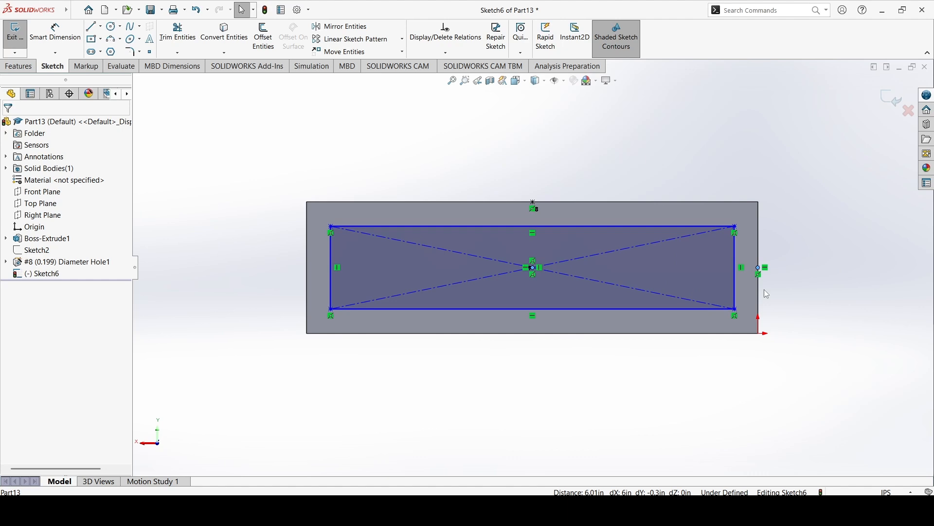
Reduce the rectangle's height by moving its upper edge toward the center point.
{"action": "left_click", "coordinate": [638, 226]}
{"action": "left_click_drag", "start_coordinate": [639, 231], "coordinate": [642, 241]}
{"action": "left_click", "coordinate": [847, 197]}
Dimension the short side of the centered rectangle to 1.5 in.
{"action": "left_click", "coordinate": [45, 30]}
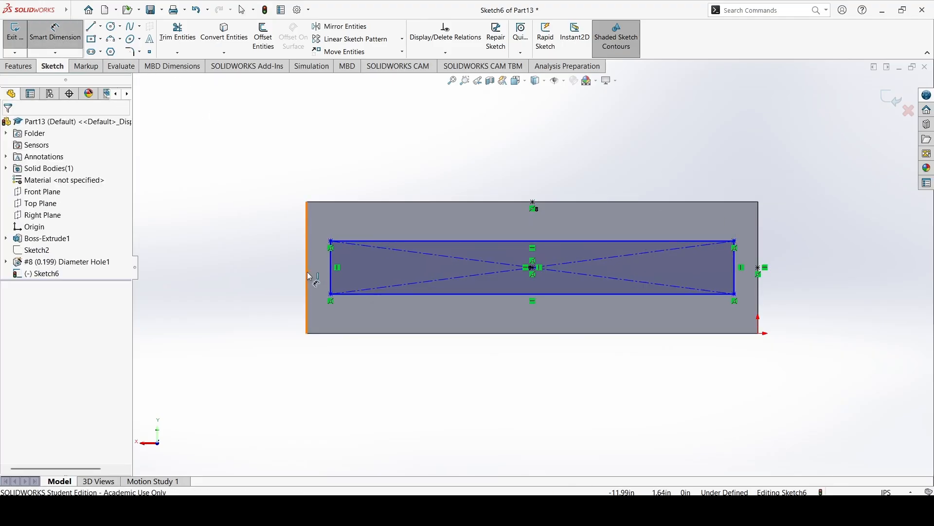
{"action": "left_click", "coordinate": [332, 275]}
{"action": "left_click", "coordinate": [272, 269]}
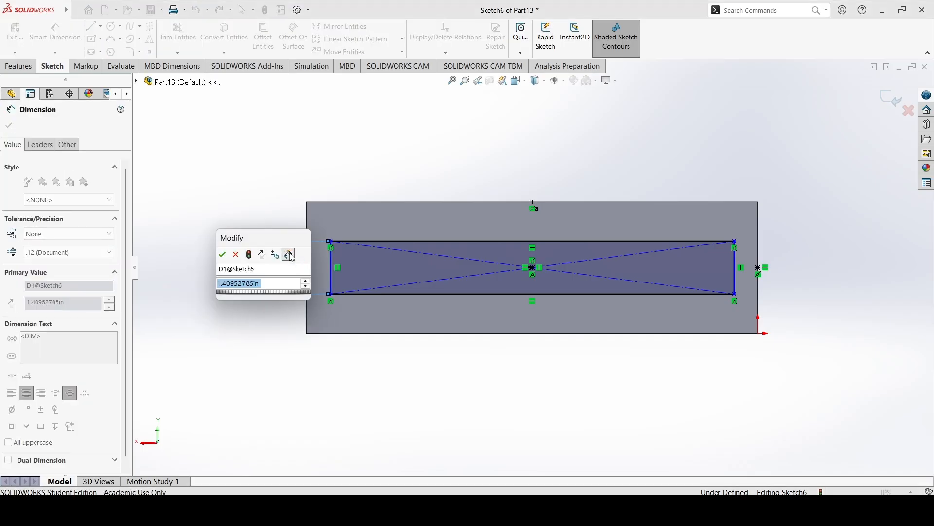
{"action": "type", "text": "1.5"}
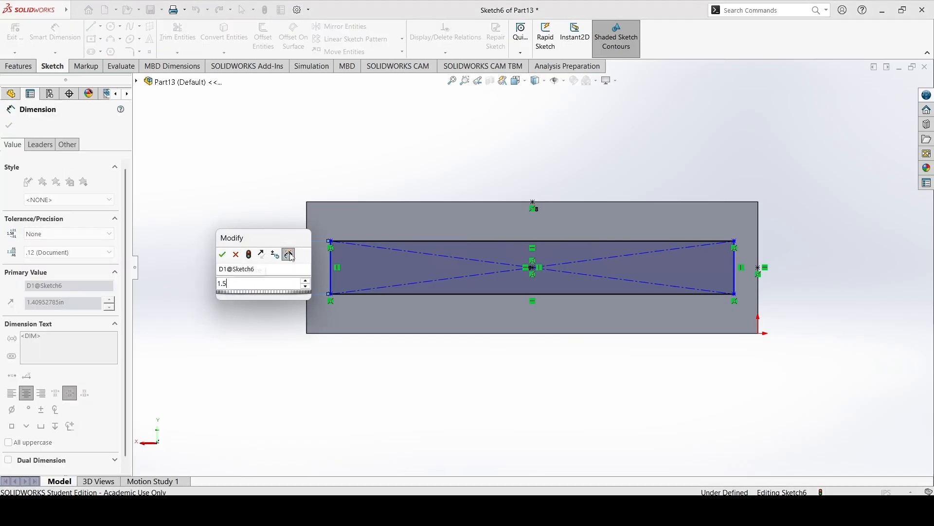
{"action": "key", "text": "Return"}
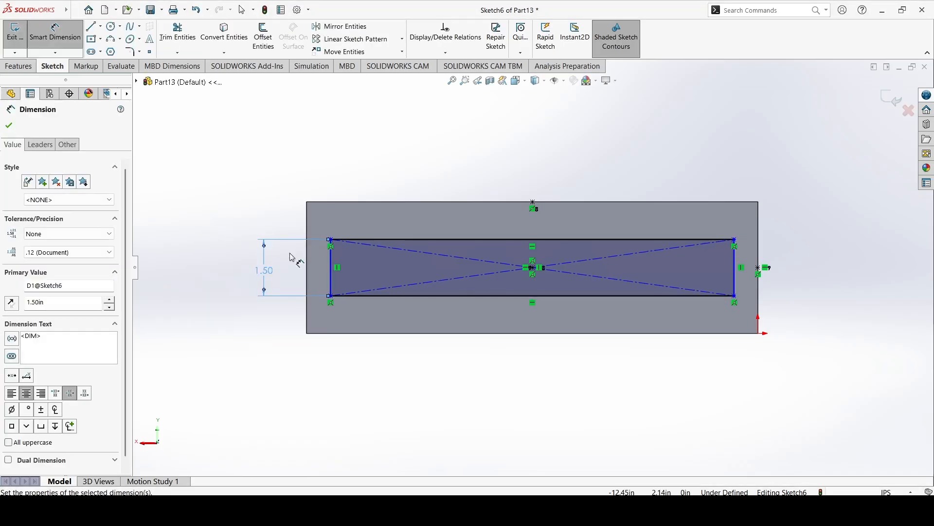
Dimension the long side of the centered rectangle to 10 in and exit the sketch.
{"action": "left_click", "coordinate": [463, 297]}
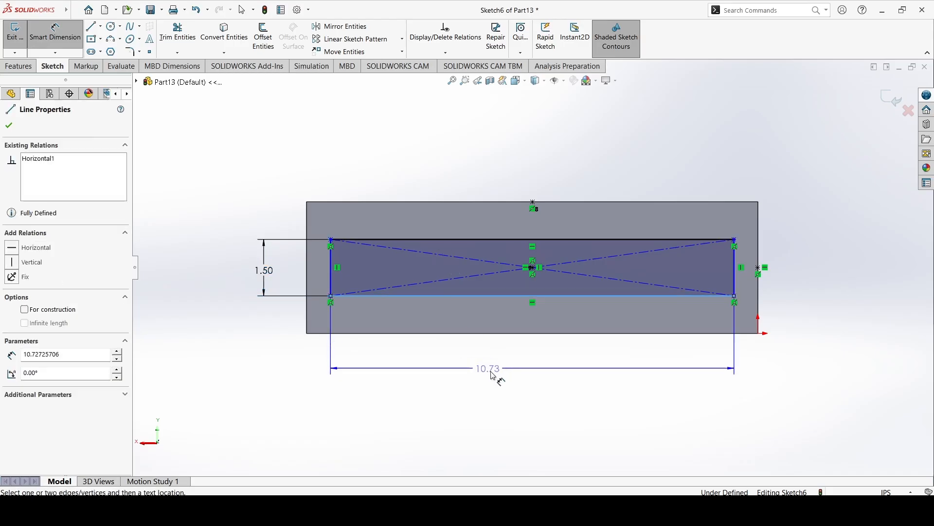
{"action": "left_click", "coordinate": [511, 393]}
{"action": "type", "text": "10"}
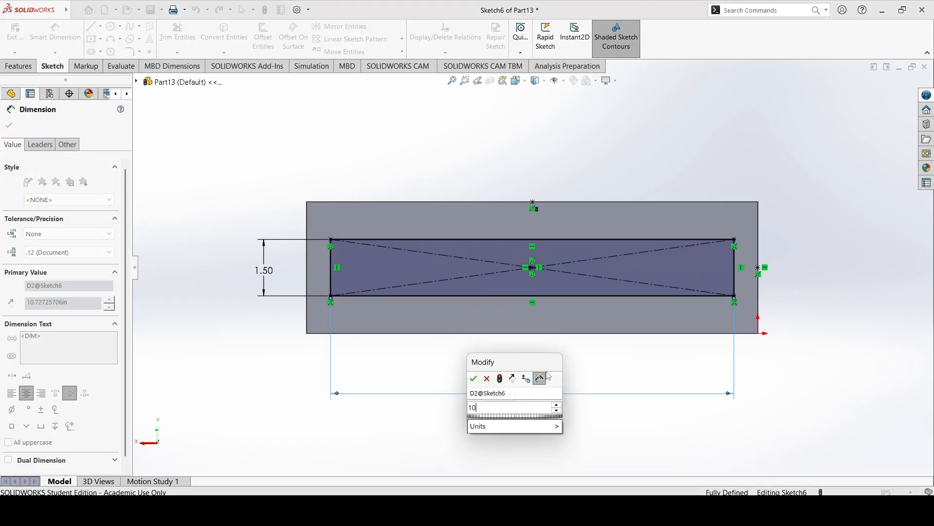
{"action": "key", "text": "Return"}
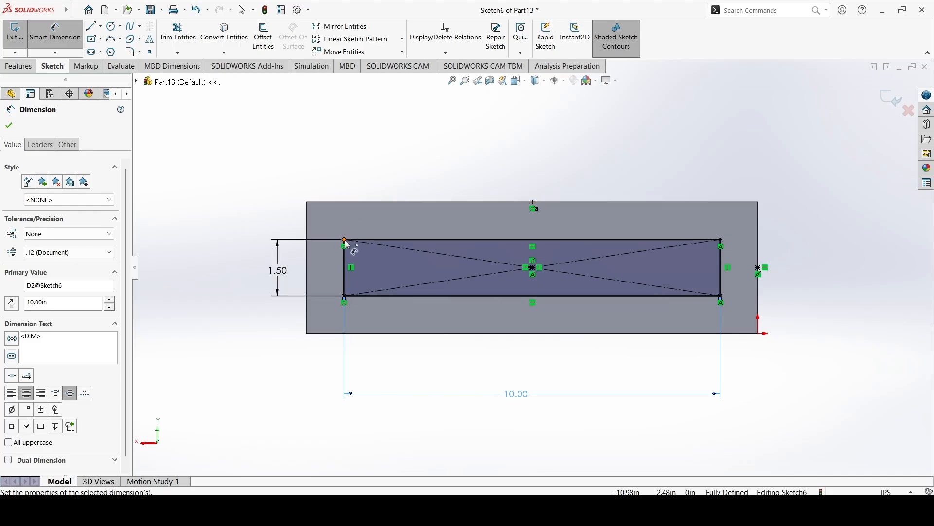
{"action": "left_click", "coordinate": [10, 125]}
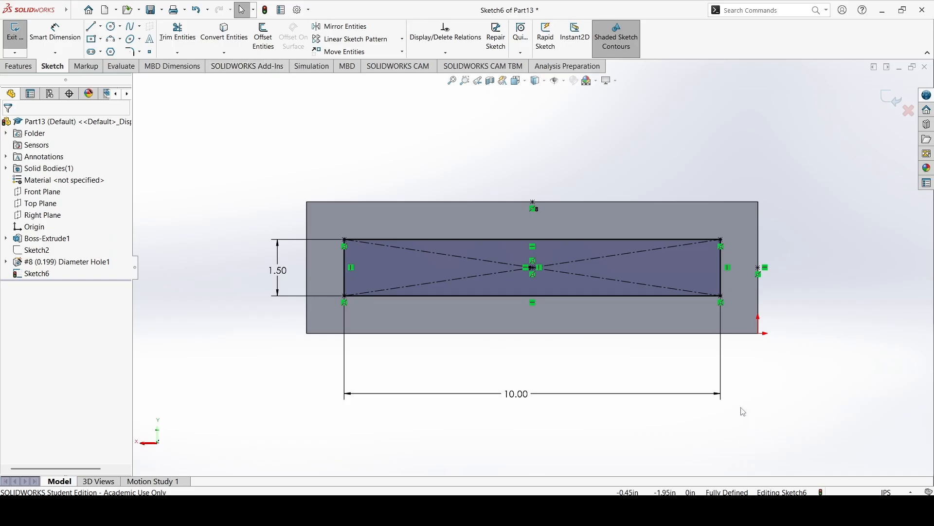
{"action": "left_click", "coordinate": [11, 37]}
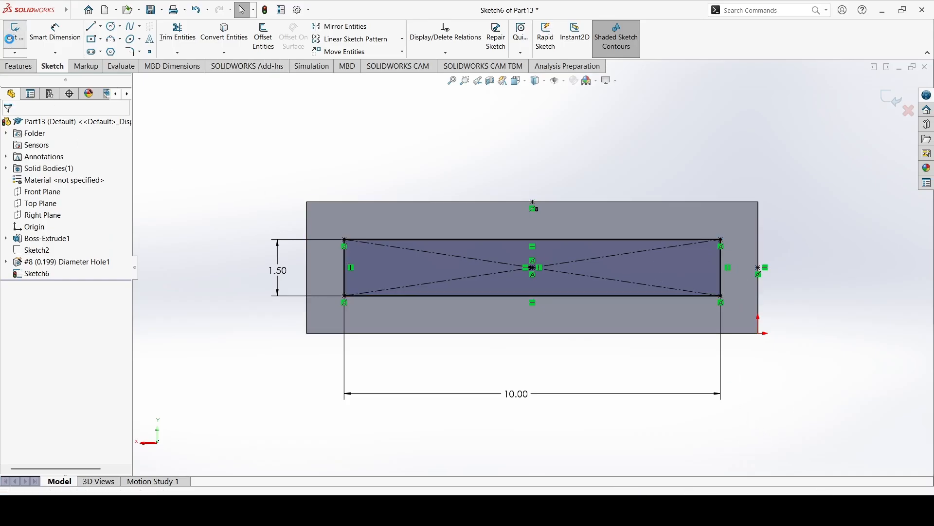
Start a Hole Wizard countersink hole with ANSI Inch standard, Flat Head Screw (100) type and size #8.
{"action": "left_click", "coordinate": [19, 67]}
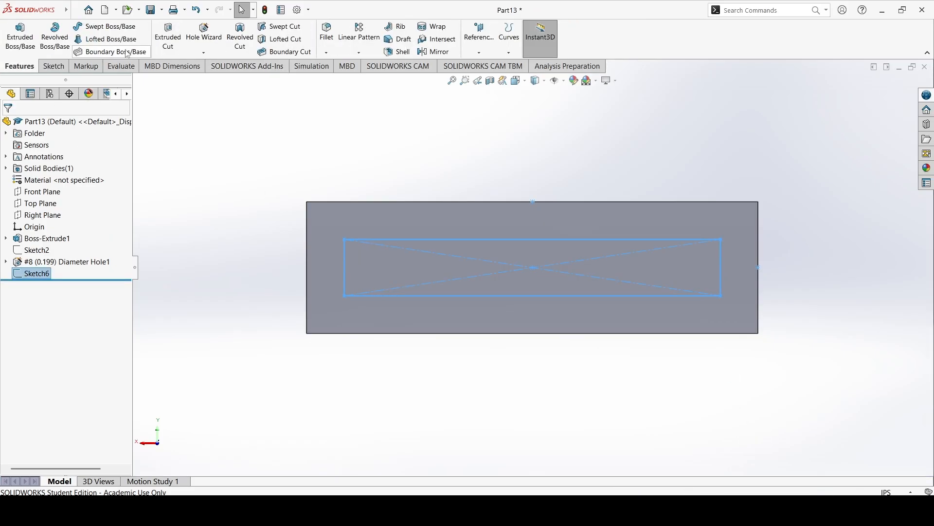
{"action": "left_click", "coordinate": [202, 40]}
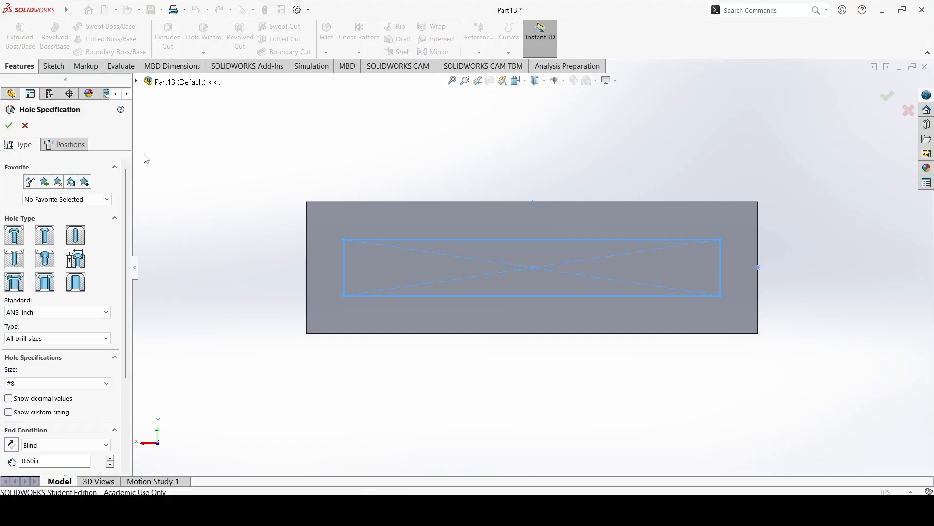
{"action": "left_click", "coordinate": [45, 236]}
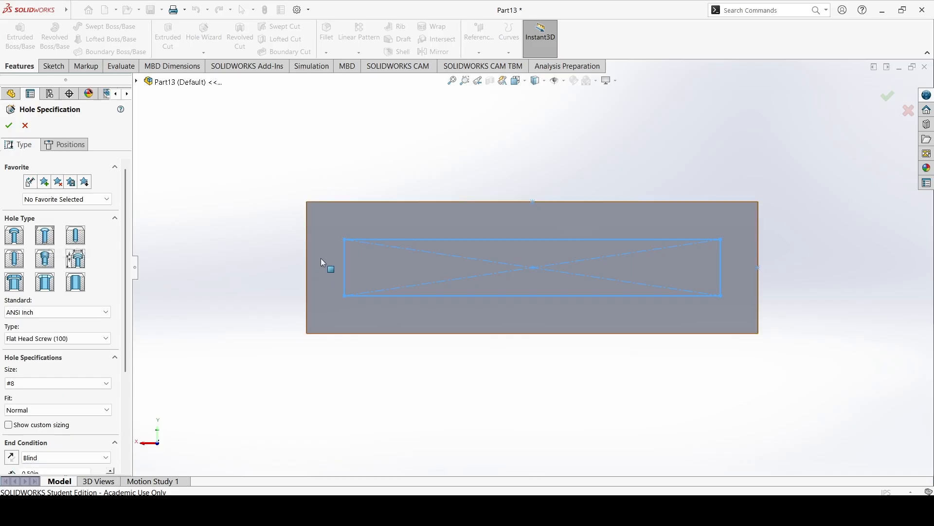
Place the countersink holes at the four corners of the rectangle on the board's large face and create them.
{"action": "left_click", "coordinate": [65, 144]}
{"action": "left_click", "coordinate": [331, 262]}
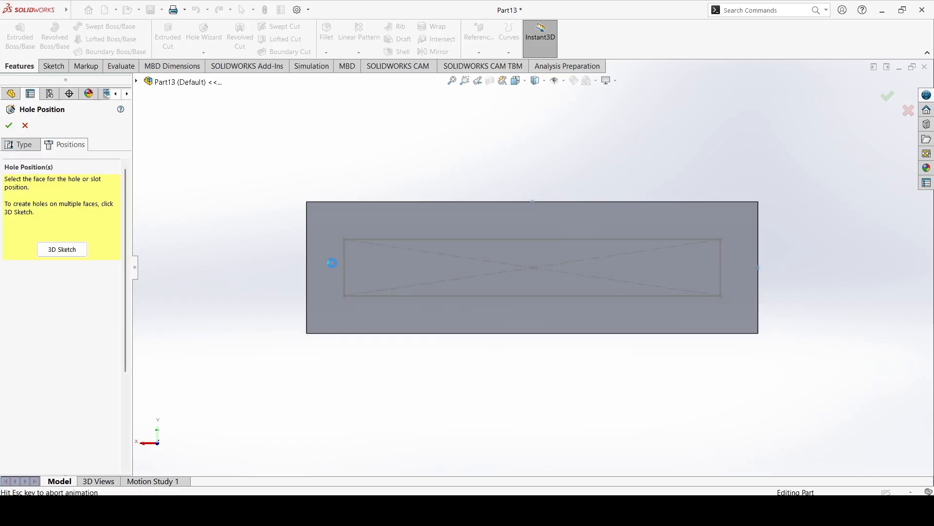
{"action": "left_click", "coordinate": [345, 240]}
{"action": "left_click", "coordinate": [345, 299]}
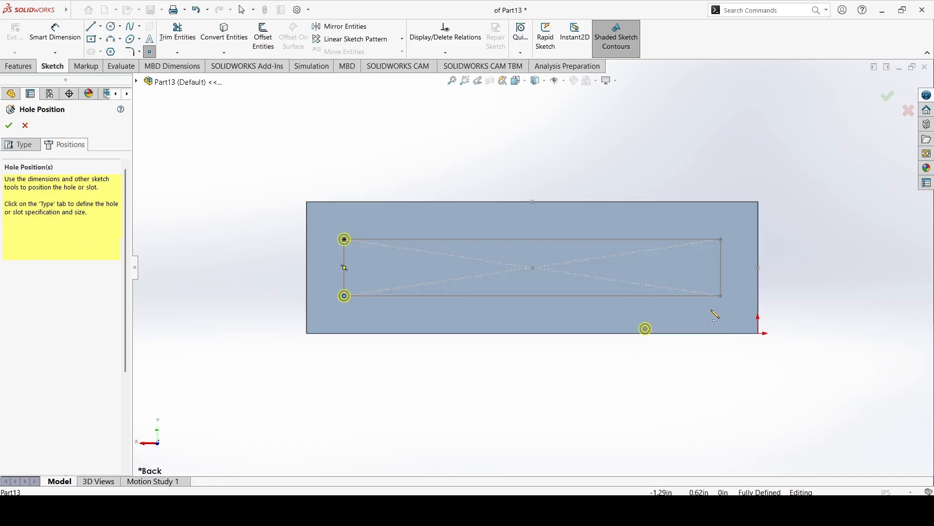
{"action": "left_click", "coordinate": [721, 295]}
{"action": "left_click", "coordinate": [721, 240]}
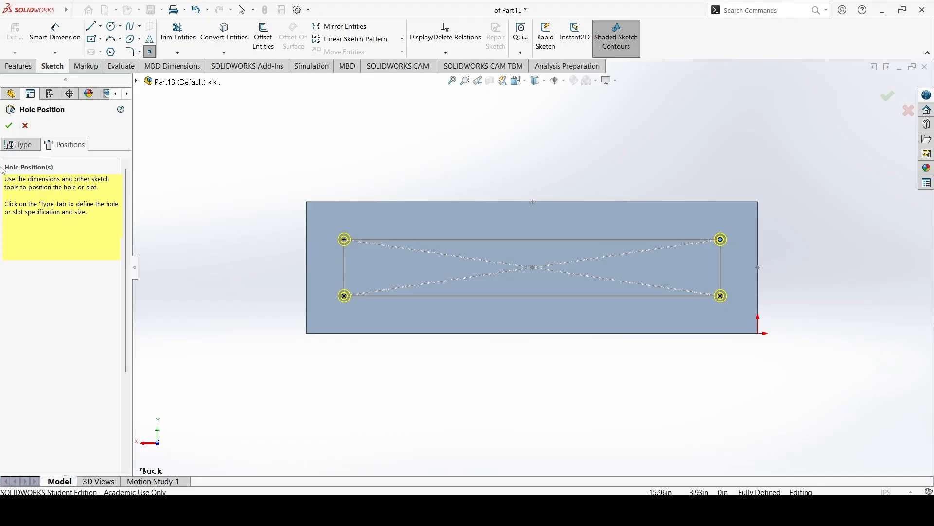
{"action": "left_click", "coordinate": [15, 126]}
Hide the rectangle layout sketch Sketch6.
{"action": "mouse_move", "coordinate": [597, 253]}
{"action": "middle_mouse_down"}
{"action": "mouse_move", "coordinate": [504, 245]}
{"action": "mouse_move", "coordinate": [441, 252]}
{"action": "middle_mouse_up"}
{"action": "left_click", "coordinate": [501, 383]}
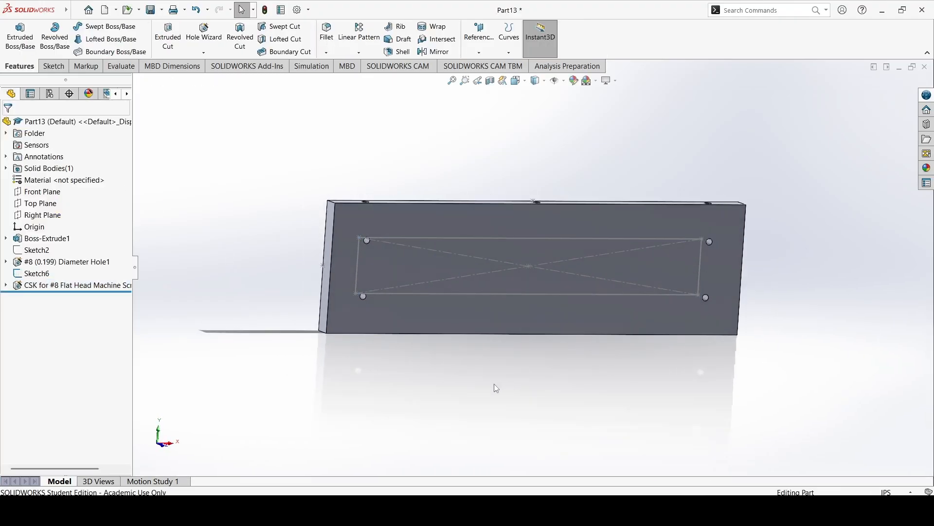
{"action": "right_click", "coordinate": [33, 274]}
{"action": "left_click", "coordinate": [55, 306]}
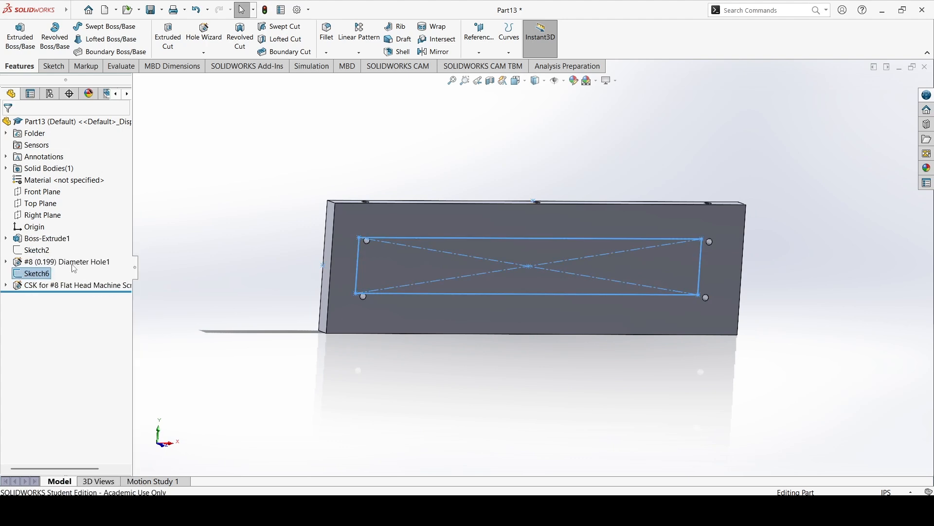
Examine the #8 edge holes relative to the countersunk holes in the board's large face.
{"action": "middle_click_drag", "start_coordinate": [213, 263], "coordinate": [203, 246]}
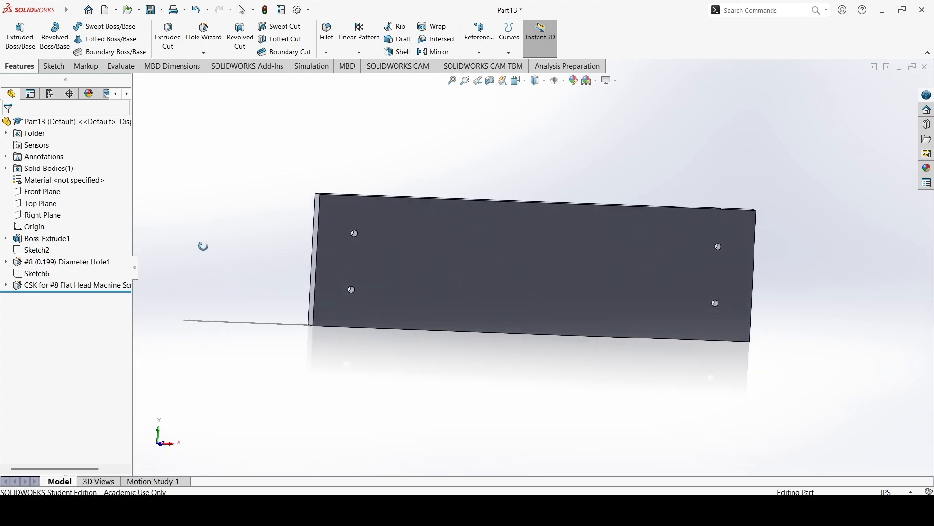
{"action": "left_click", "coordinate": [45, 263]}
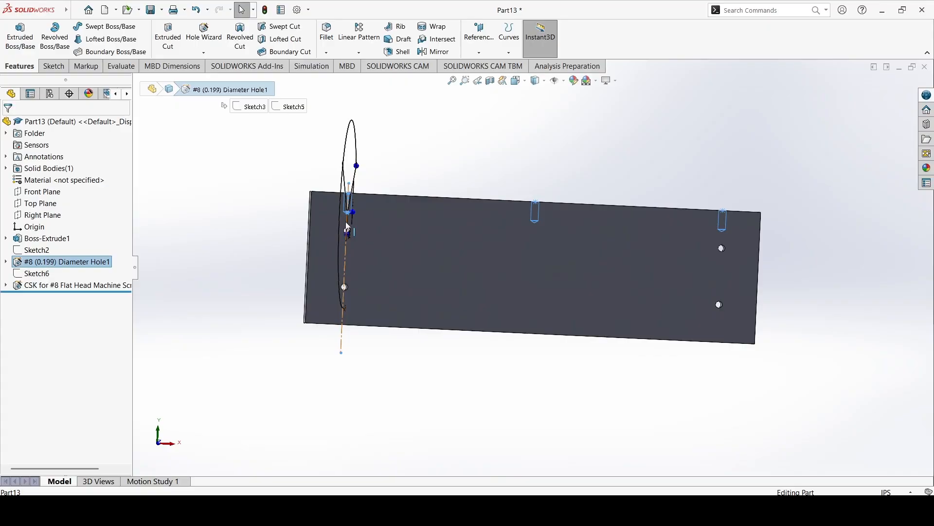
{"action": "scroll", "coordinate": [331, 228], "scroll_direction": "down", "scroll_amount": 5}
{"action": "scroll", "coordinate": [410, 233], "scroll_direction": "up", "scroll_amount": 5}
{"action": "left_click", "coordinate": [323, 286]}
{"action": "middle_click_drag", "start_coordinate": [323, 285], "coordinate": [322, 305]}
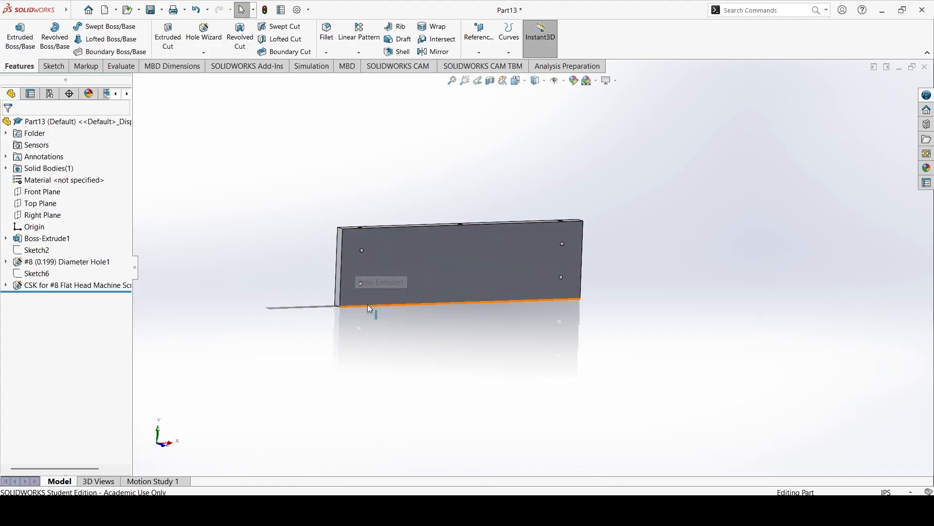
Save the part as ShelfBack in the Full Project Walkthrough - Shelf folder.
{"action": "left_click", "coordinate": [152, 11]}
{"action": "left_click", "coordinate": [418, 180]}
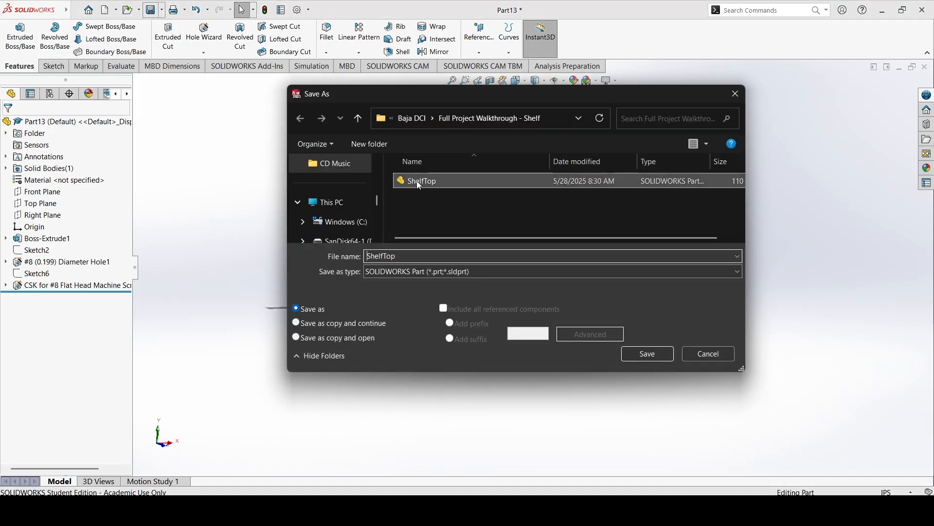
{"action": "left_click", "coordinate": [414, 257]}
{"action": "key", "text": "BackSpace"}
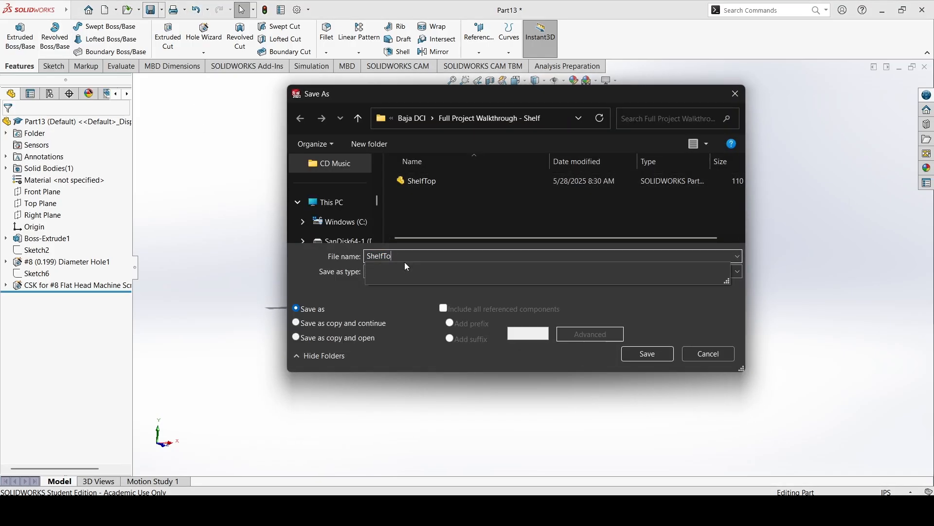
{"action": "type", "text": "Bla"}
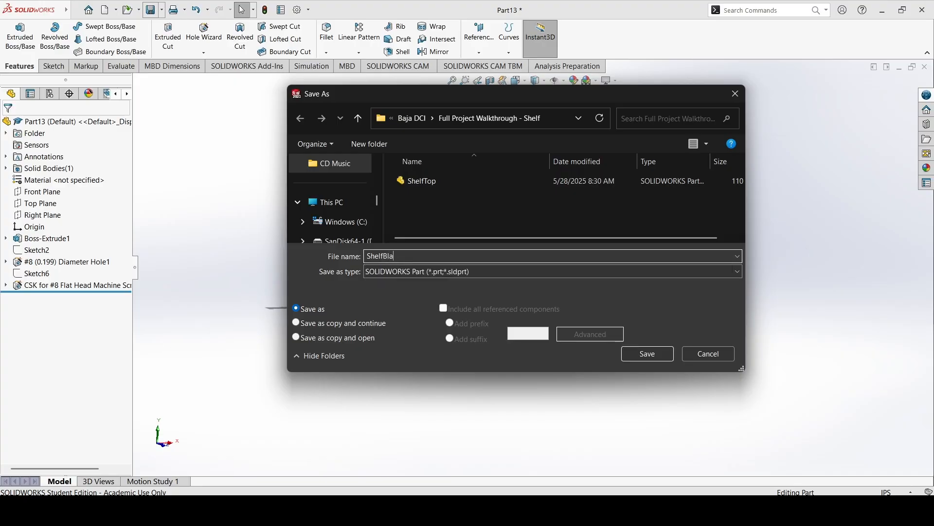
{"action": "key", "text": "Return"}
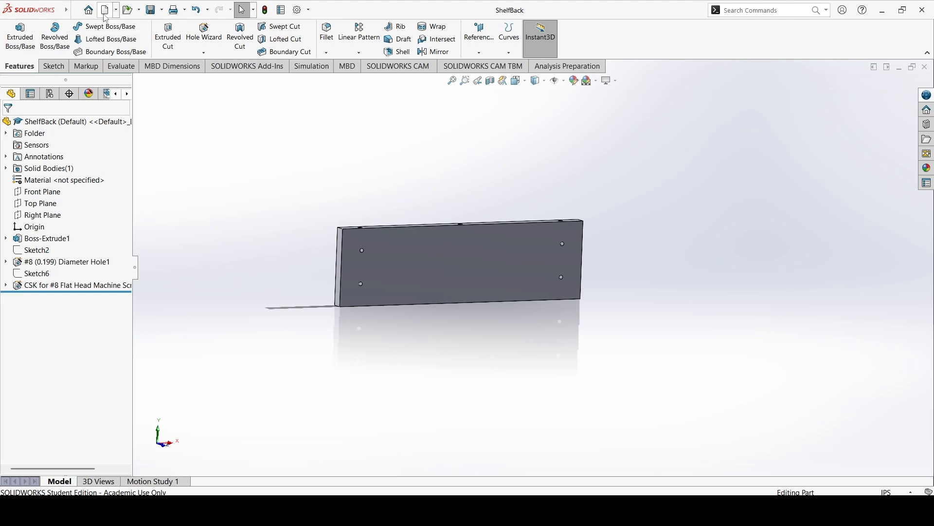
Create a new part document and start a sketch on the Right Plane.
{"action": "left_click", "coordinate": [105, 10]}
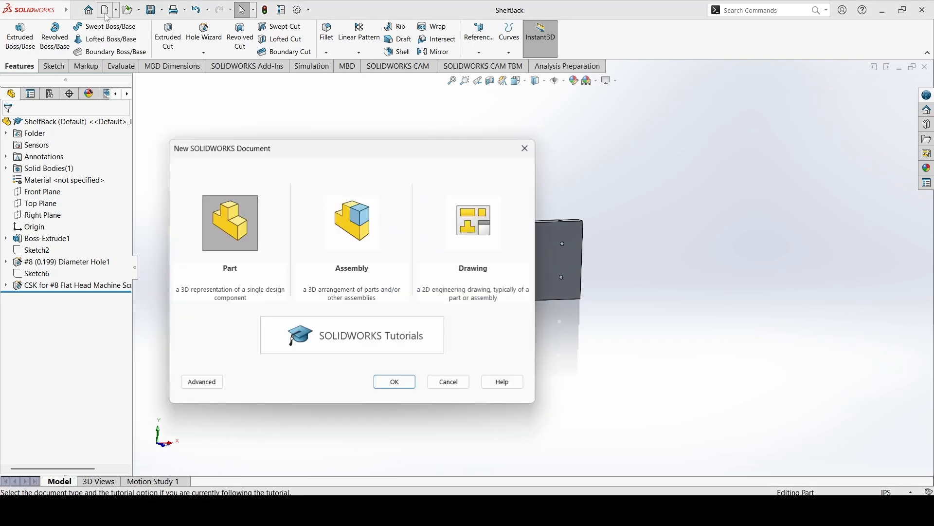
{"action": "left_click", "coordinate": [397, 385]}
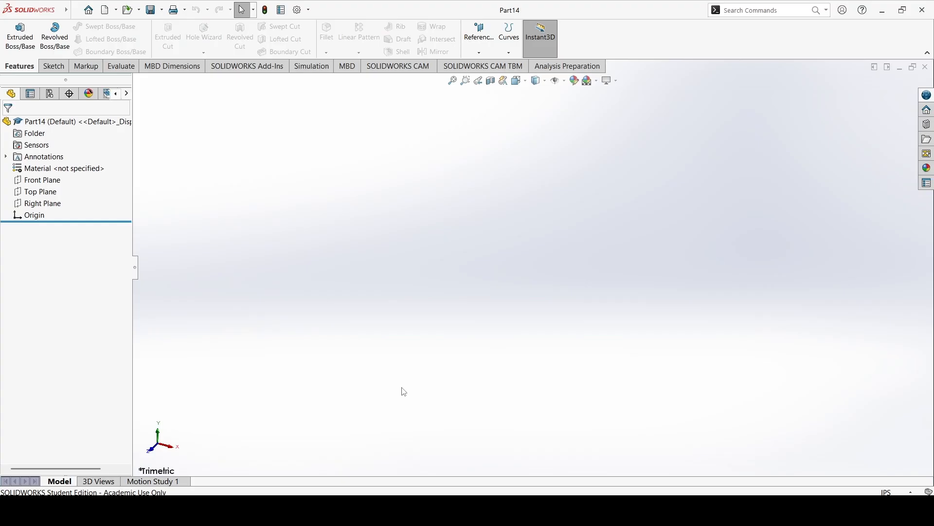
{"action": "left_click", "coordinate": [58, 68]}
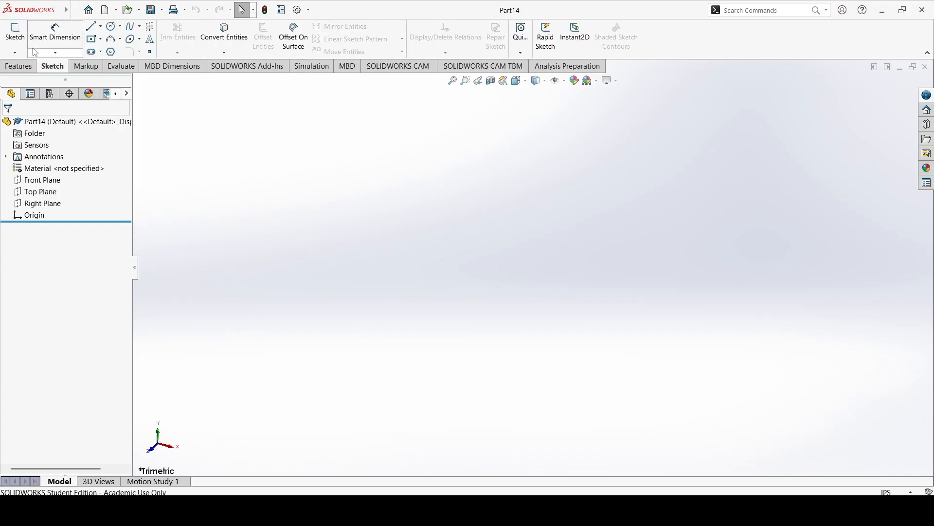
{"action": "left_click", "coordinate": [23, 36]}
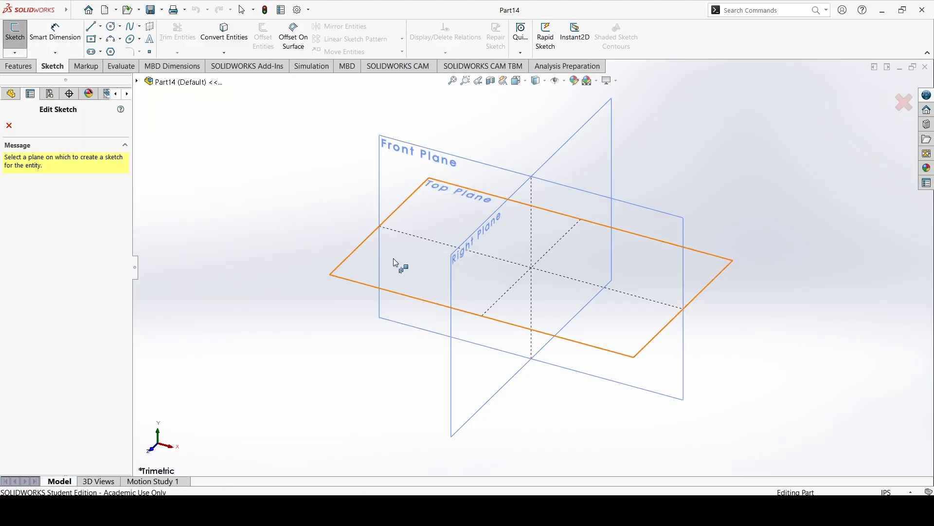
{"action": "left_click", "coordinate": [458, 257]}
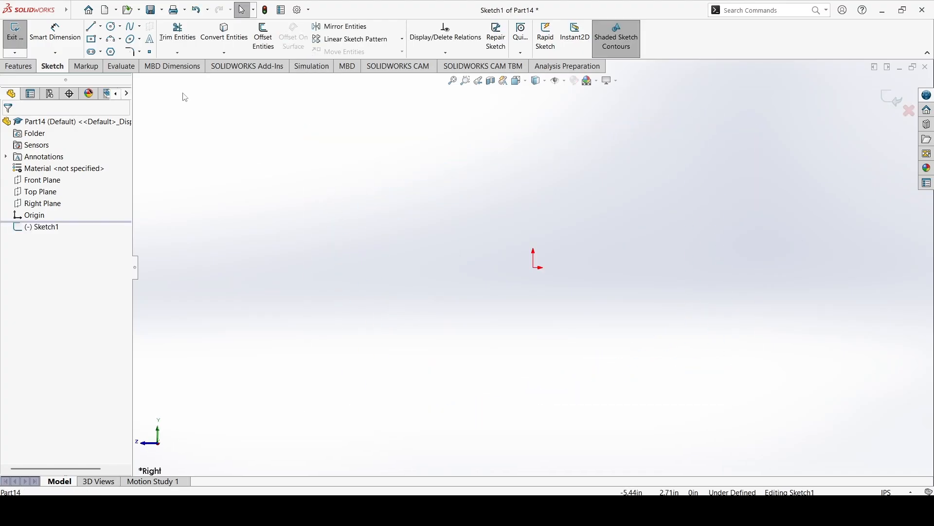
Sketch a closed right triangle with its right-angle corner at the origin, about 2.2 in wide and extending about 1.6 in downward.
{"action": "left_click", "coordinate": [114, 11]}
{"action": "left_click", "coordinate": [91, 27]}
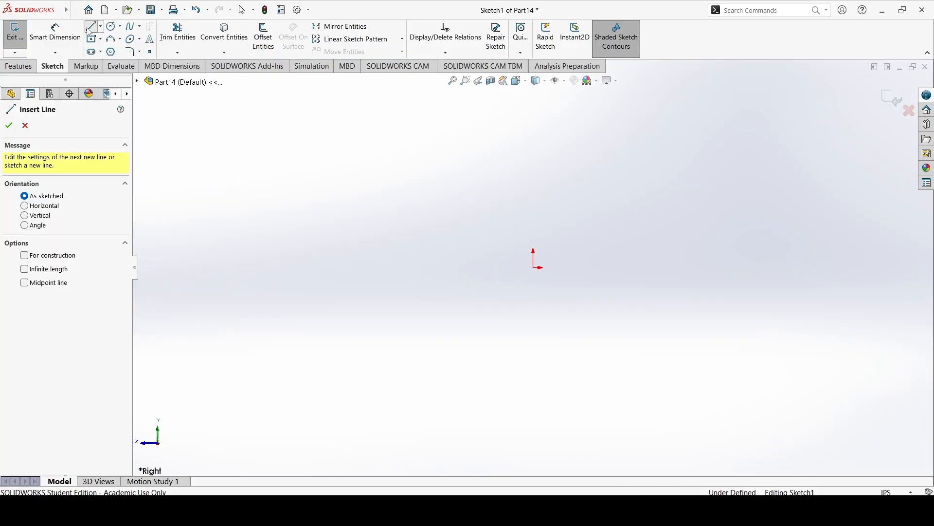
{"action": "left_click", "coordinate": [534, 268]}
{"action": "left_click", "coordinate": [391, 267]}
{"action": "left_click", "coordinate": [534, 371]}
{"action": "left_click", "coordinate": [534, 267]}
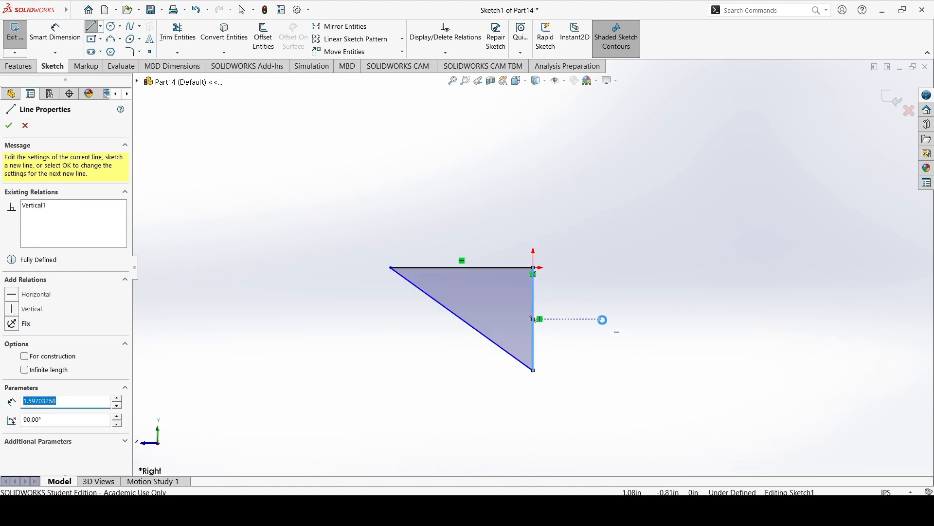
{"action": "key", "text": "Escape"}
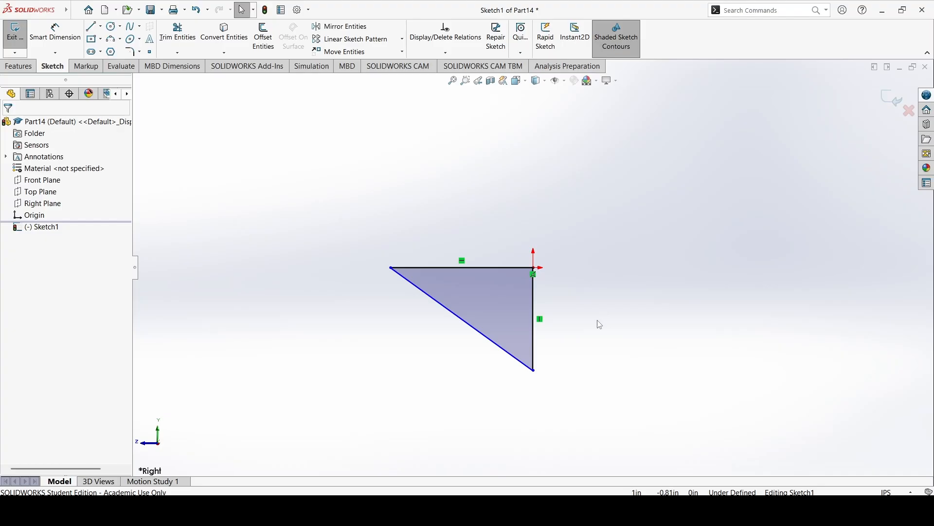
Dimension the triangle's horizontal leg and set it to 3.5 in.
{"action": "left_click", "coordinate": [55, 32]}
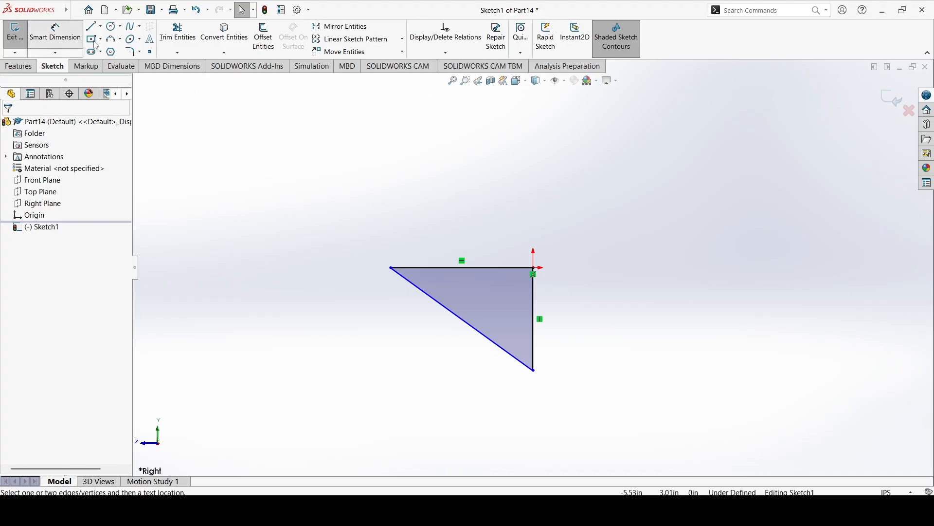
{"action": "left_click", "coordinate": [438, 267]}
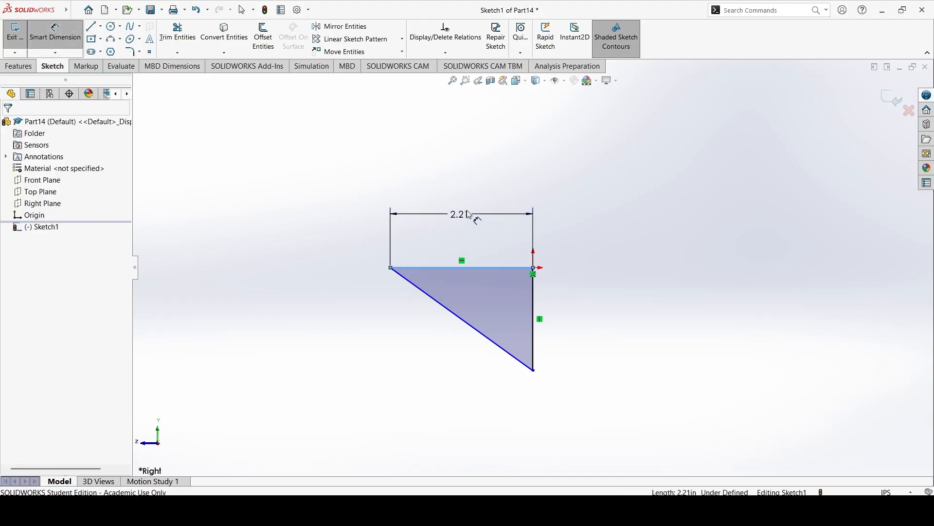
{"action": "left_click", "coordinate": [476, 219]}
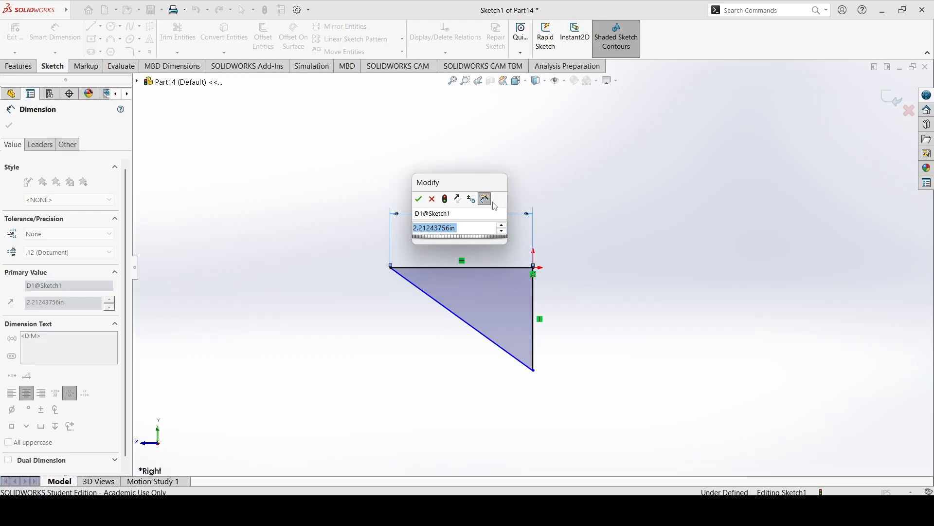
{"action": "type", "text": "3.5"}
{"action": "key", "text": "Return"}
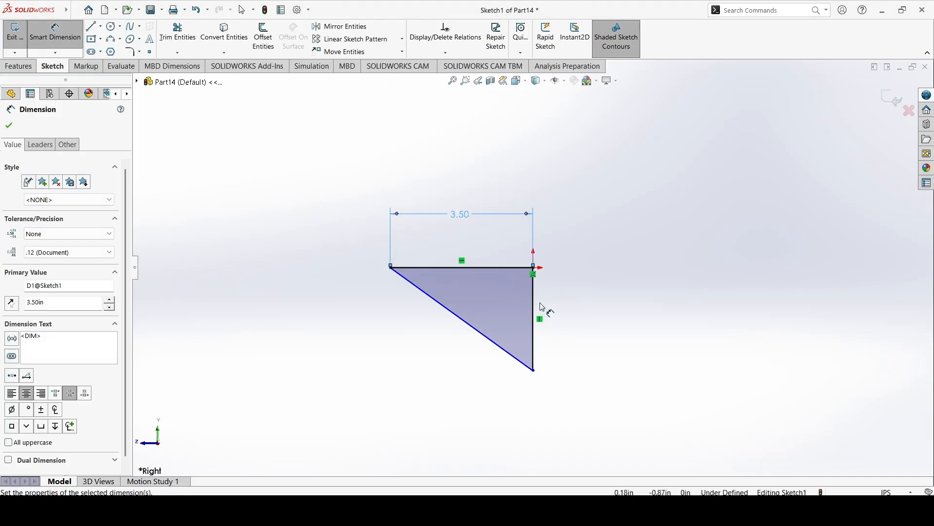
Dimension the triangle's vertical leg at 3.5 in and leave the dimensioning tool.
{"action": "left_click", "coordinate": [536, 308]}
{"action": "left_click", "coordinate": [591, 318]}
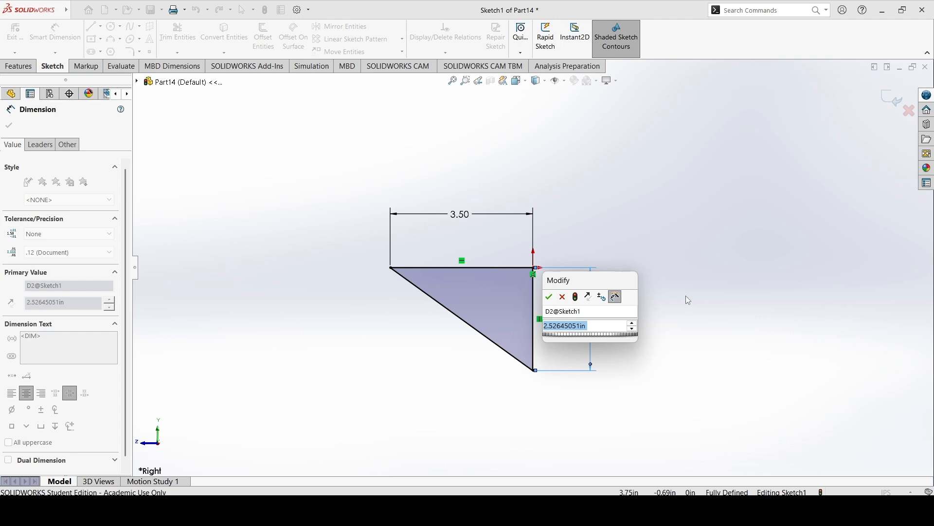
{"action": "type", "text": "3.5"}
{"action": "key", "text": "Return"}
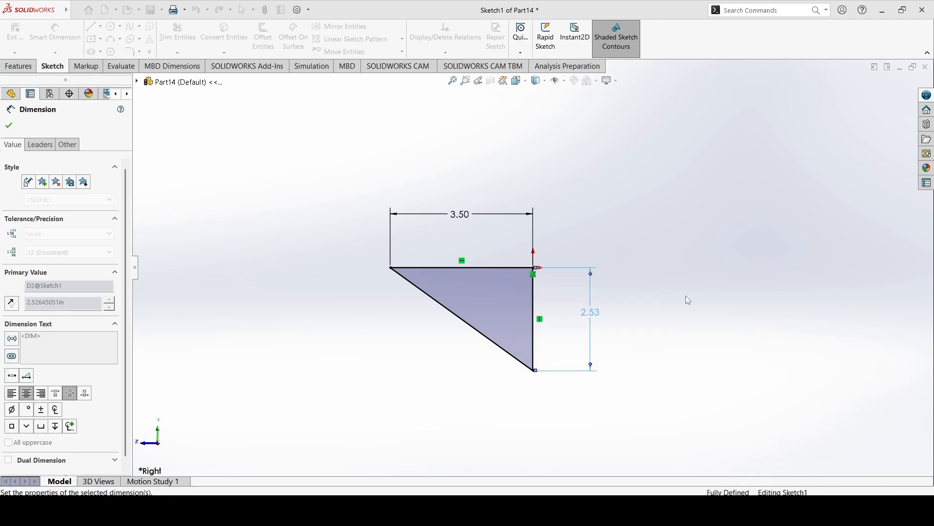
{"action": "key", "text": "Escape"}
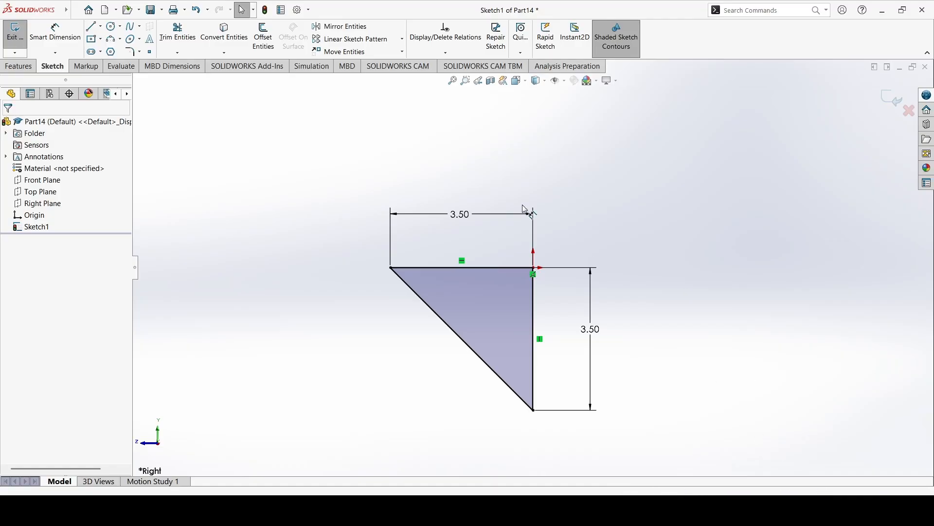
Finish the sketch and extrude the triangle 0.5 in from the sketch plane as a blind boss.
{"action": "mouse_move", "coordinate": [466, 294]}
{"action": "middle_mouse_down"}
{"action": "mouse_move", "coordinate": [488, 292]}
{"action": "mouse_move", "coordinate": [506, 308]}
{"action": "middle_mouse_up"}
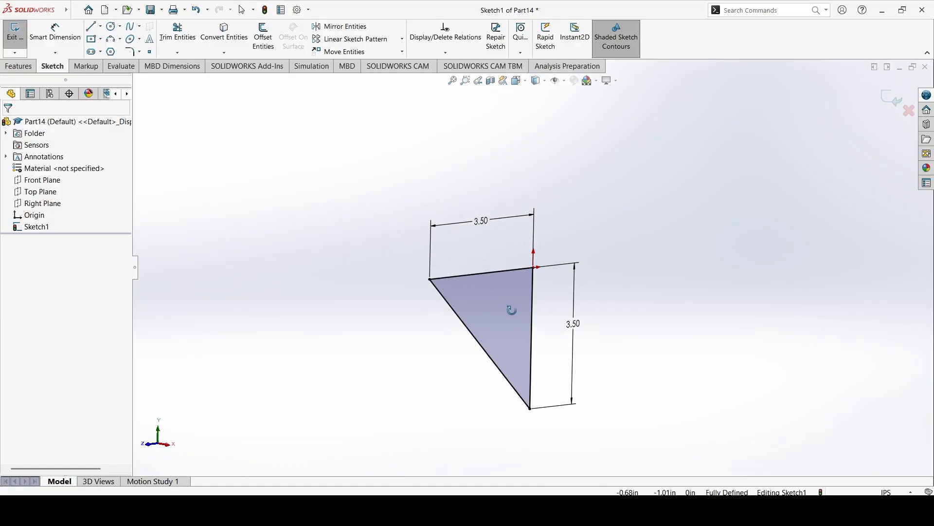
{"action": "left_click", "coordinate": [22, 44]}
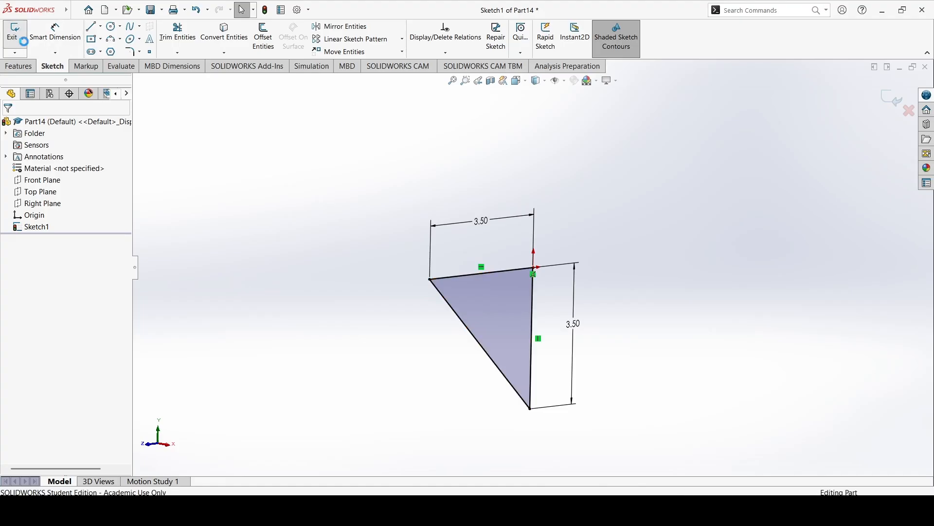
{"action": "left_click", "coordinate": [20, 66]}
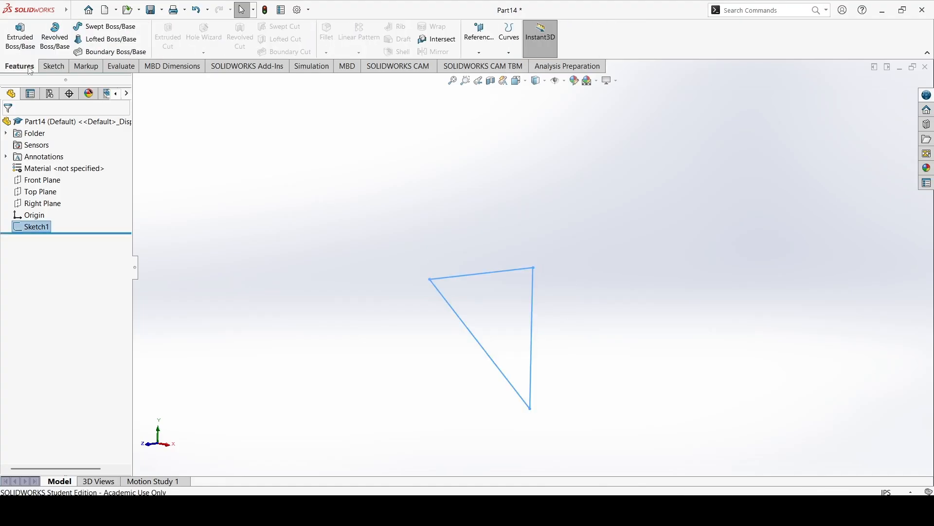
{"action": "left_click", "coordinate": [20, 36]}
{"action": "type", "text": "0.5"}
{"action": "key", "text": "Return"}
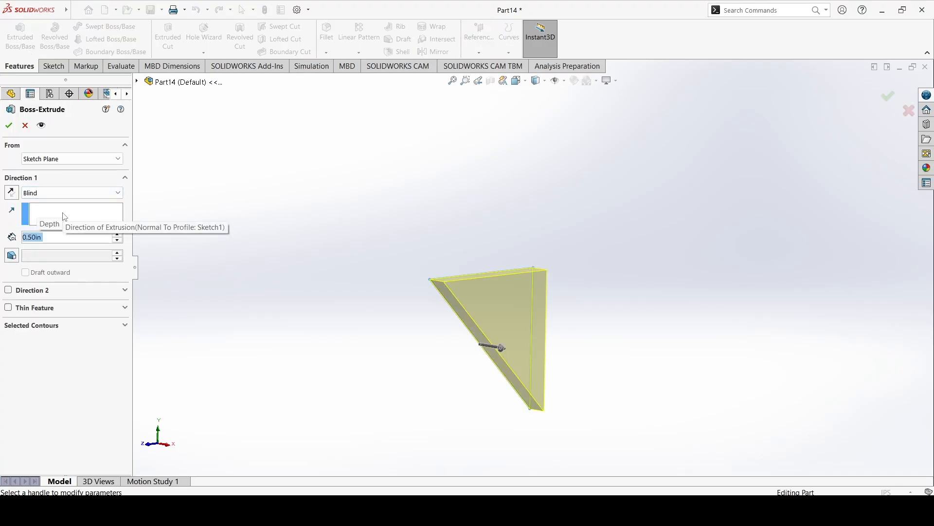
{"action": "left_click", "coordinate": [9, 125]}
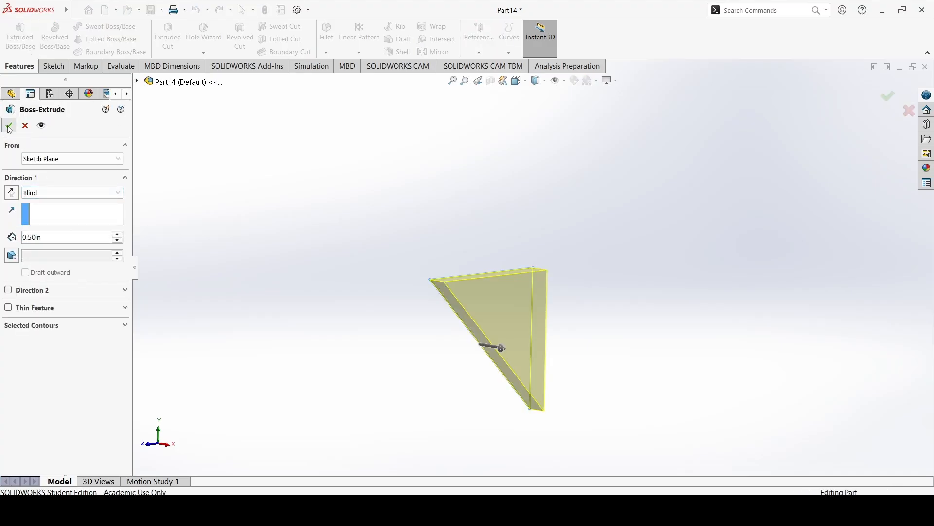
{"action": "left_click", "coordinate": [558, 238]}
{"action": "middle_click_drag", "start_coordinate": [356, 222], "coordinate": [361, 276]}
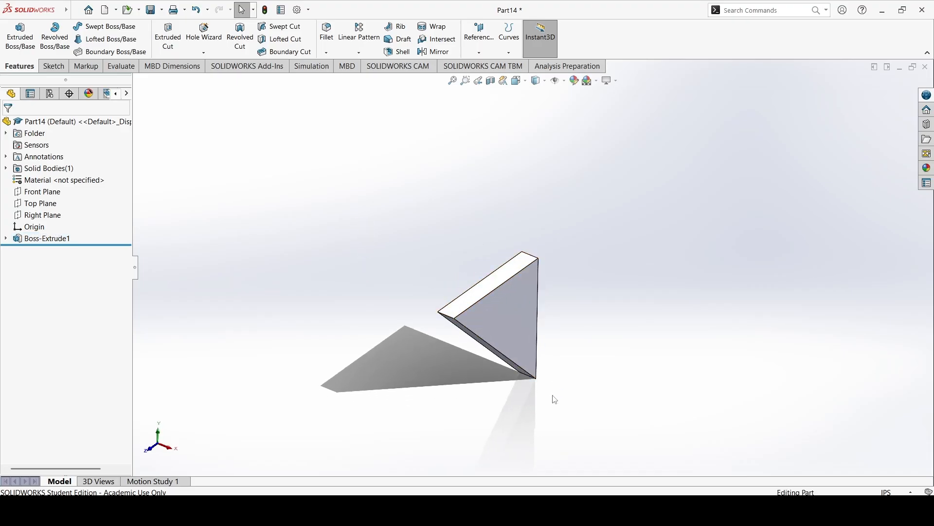
Switch to the open ShelfTop part document.
{"action": "left_click", "coordinate": [621, 511]}
{"action": "left_click", "coordinate": [594, 512]}
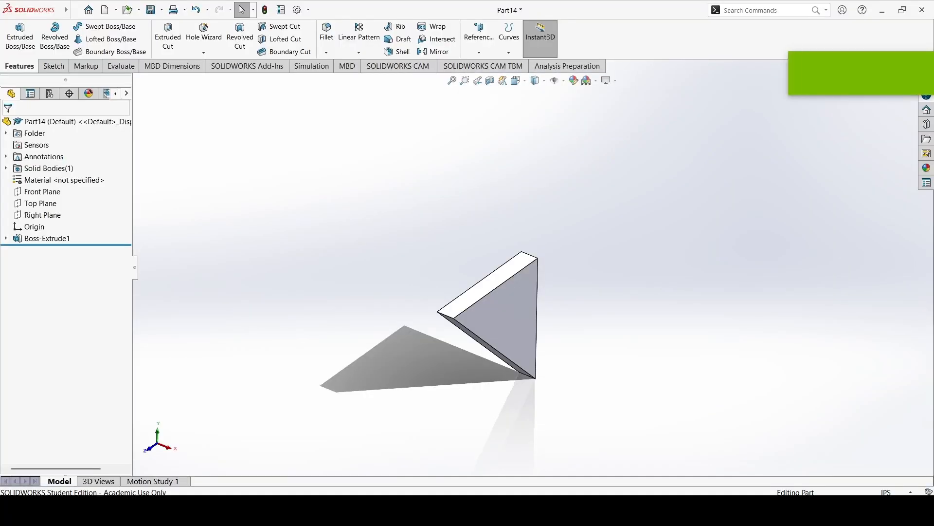
{"action": "mouse_move", "coordinate": [593, 511]}
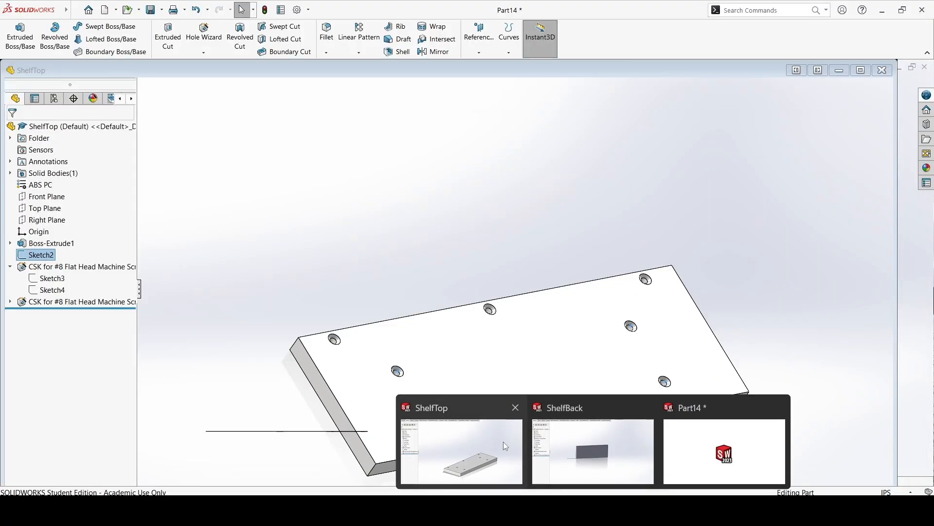
{"action": "left_click", "coordinate": [503, 442]}
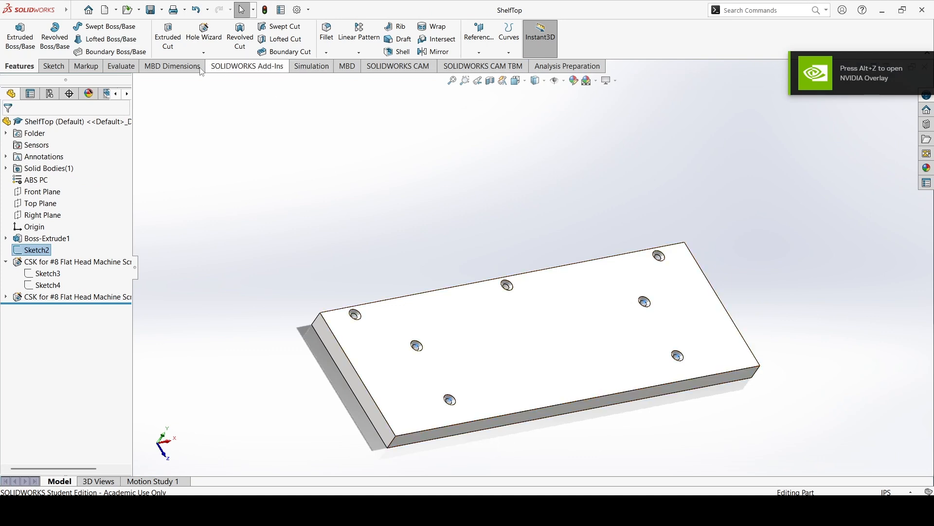
Measure the center distance from ShelfTop's front-left countersunk hole to the board's front long edge.
{"action": "left_click", "coordinate": [130, 69]}
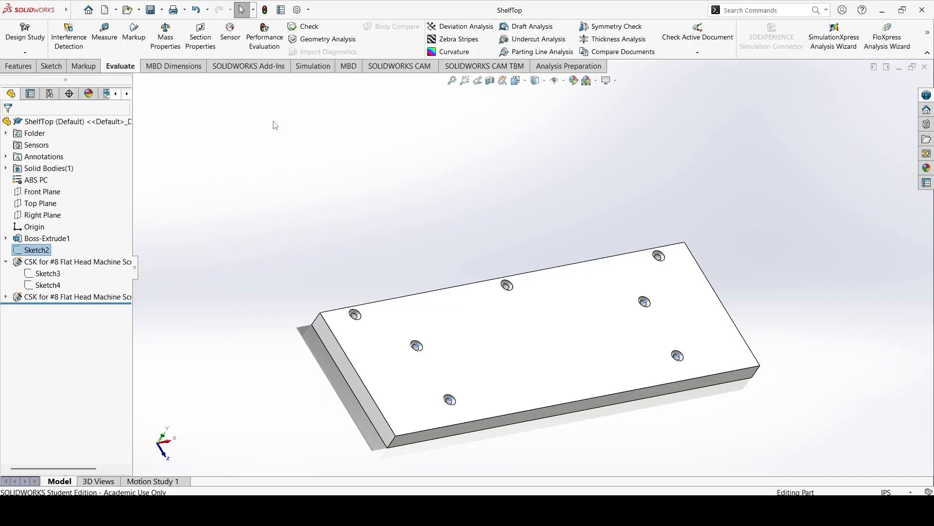
{"action": "left_click", "coordinate": [112, 37]}
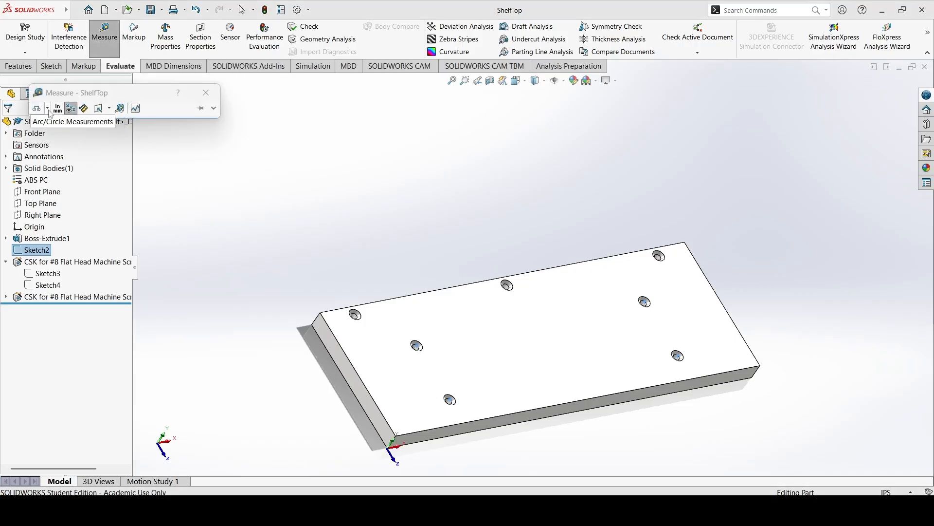
{"action": "left_click", "coordinate": [48, 109]}
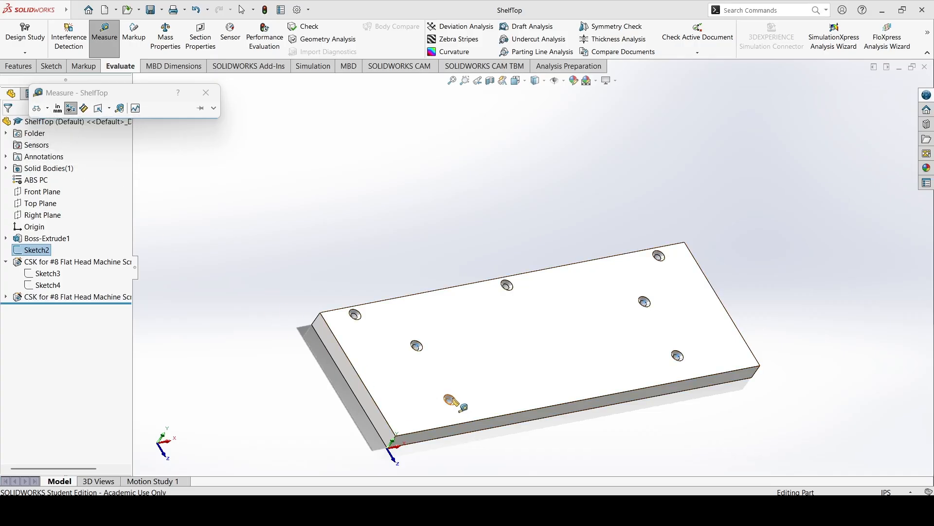
{"action": "scroll", "coordinate": [453, 399], "scroll_direction": "down", "scroll_amount": 6}
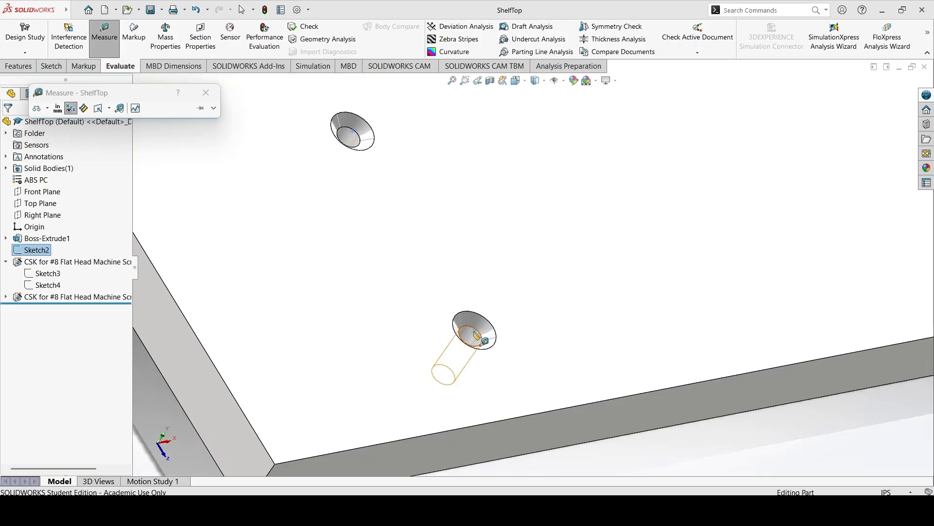
{"action": "left_click", "coordinate": [497, 331]}
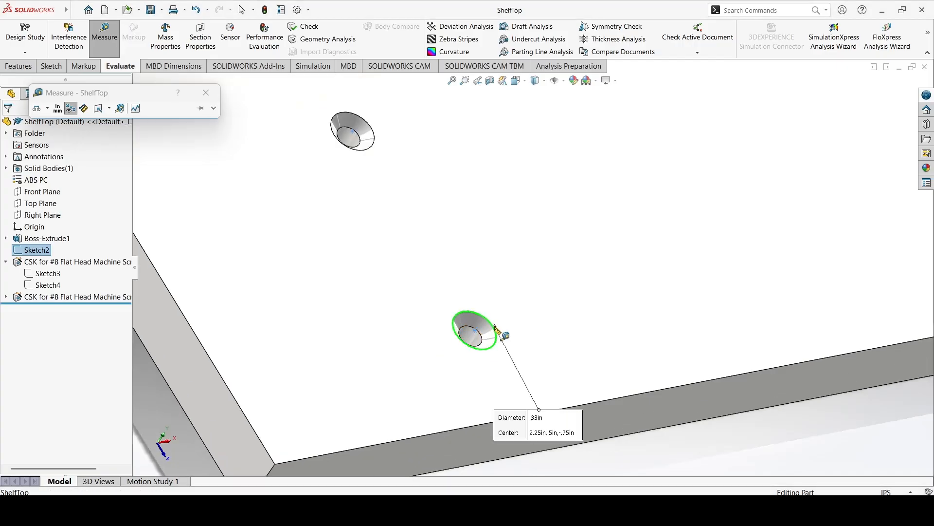
{"action": "left_click", "coordinate": [495, 423]}
{"action": "scroll", "coordinate": [371, 385], "scroll_direction": "up", "scroll_amount": 3}
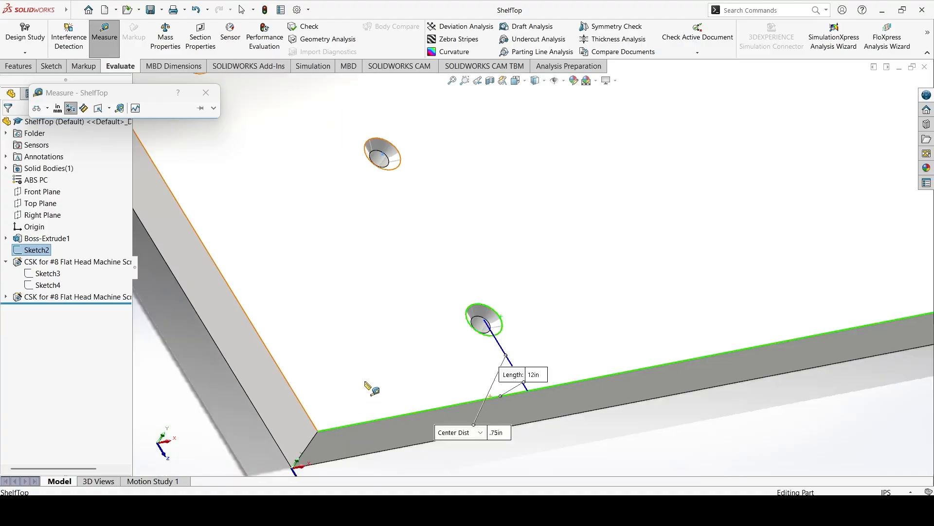
{"action": "scroll", "coordinate": [517, 341], "scroll_direction": "down", "scroll_amount": 3}
{"action": "scroll", "coordinate": [511, 338], "scroll_direction": "down", "scroll_amount": 2}
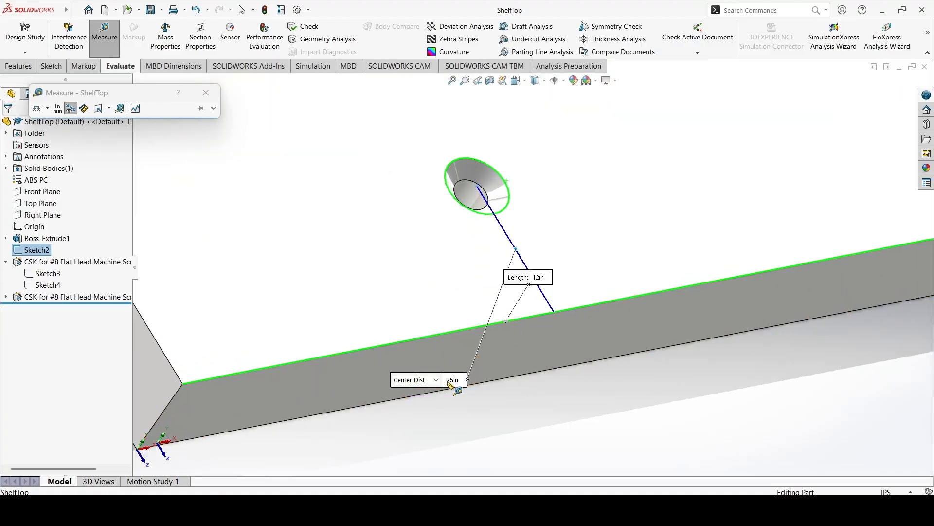
{"action": "scroll", "coordinate": [540, 309], "scroll_direction": "up", "scroll_amount": 2}
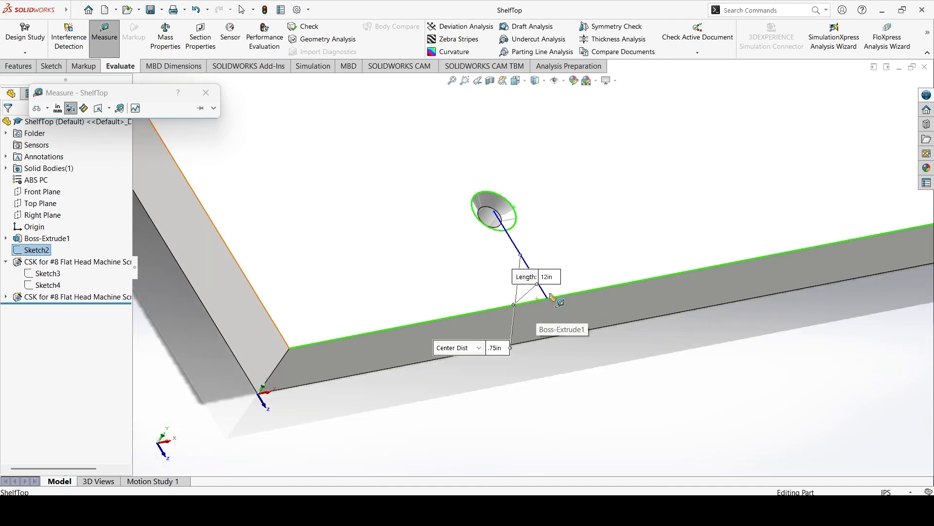
{"action": "scroll", "coordinate": [506, 225], "scroll_direction": "down", "scroll_amount": 2}
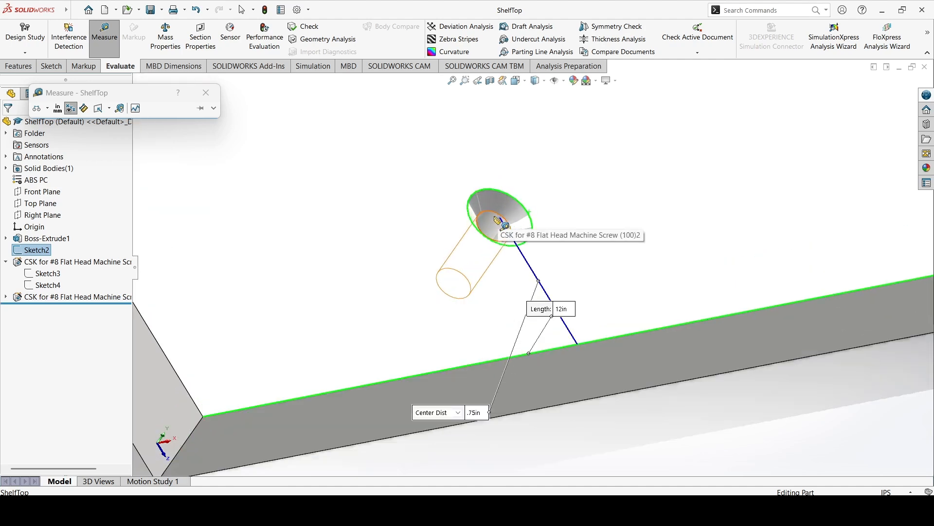
{"action": "scroll", "coordinate": [509, 245], "scroll_direction": "up", "scroll_amount": 5}
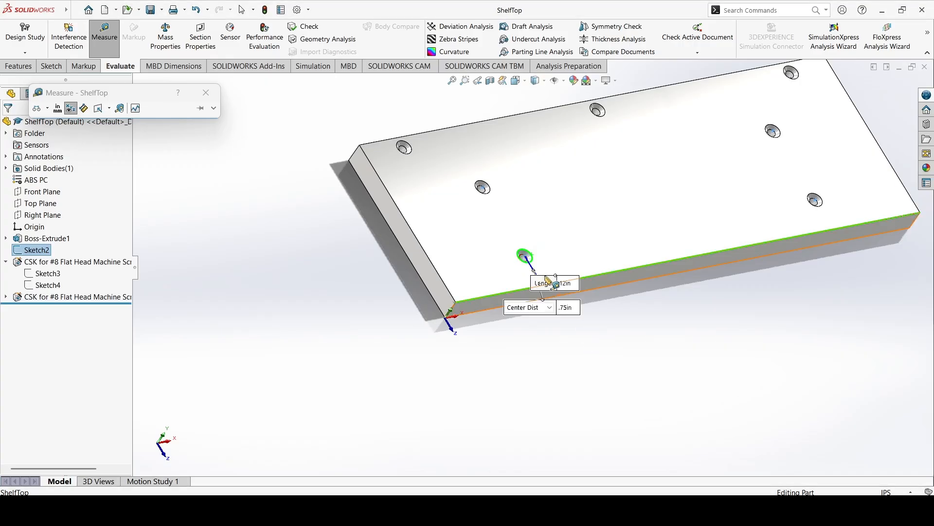
Measure the center distance between the front-left countersunk hole and the bracket hole directly behind it.
{"action": "left_click", "coordinate": [616, 370]}
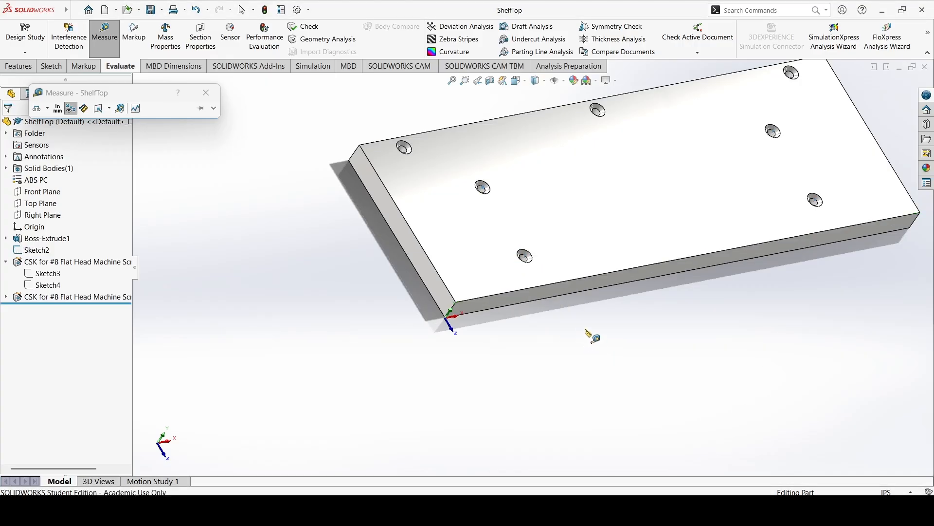
{"action": "left_click", "coordinate": [533, 254]}
{"action": "left_click", "coordinate": [531, 256]}
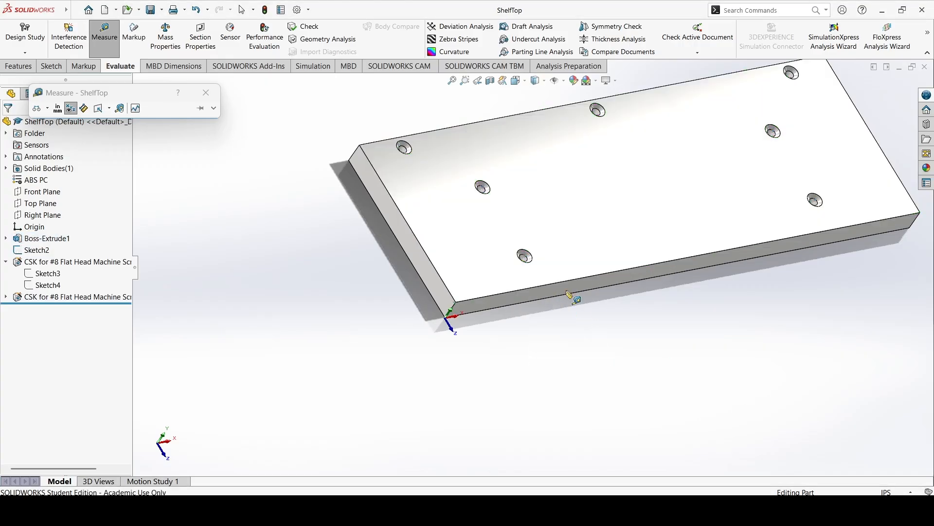
{"action": "left_click", "coordinate": [528, 256]}
{"action": "left_click", "coordinate": [483, 187]}
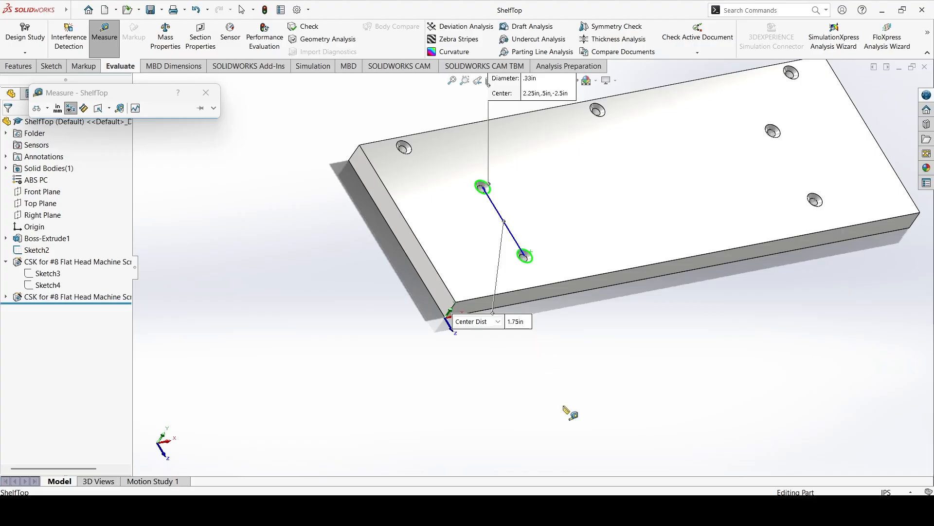
{"action": "key", "text": "Escape"}
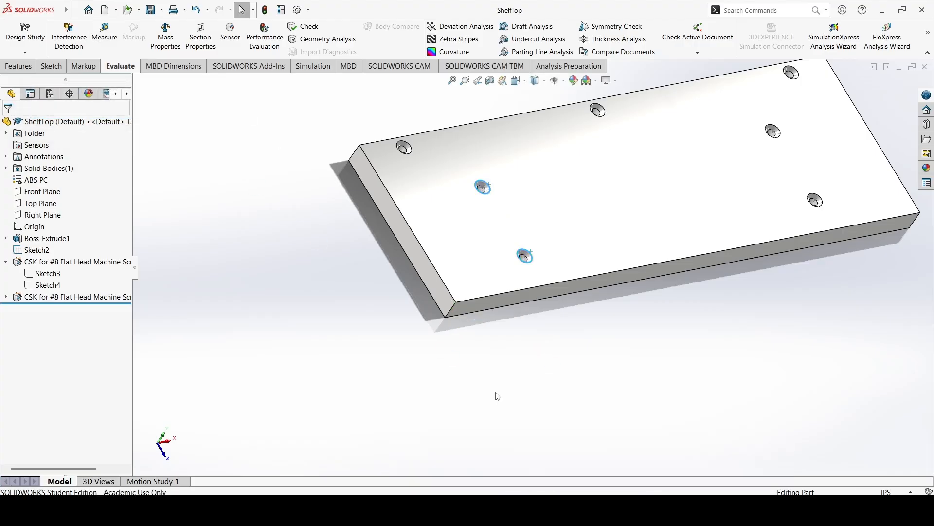
Switch back to the triangular bracket part and start a Hole Wizard feature using the plain hole type.
{"action": "mouse_move", "coordinate": [593, 510]}
{"action": "left_click", "coordinate": [724, 450]}
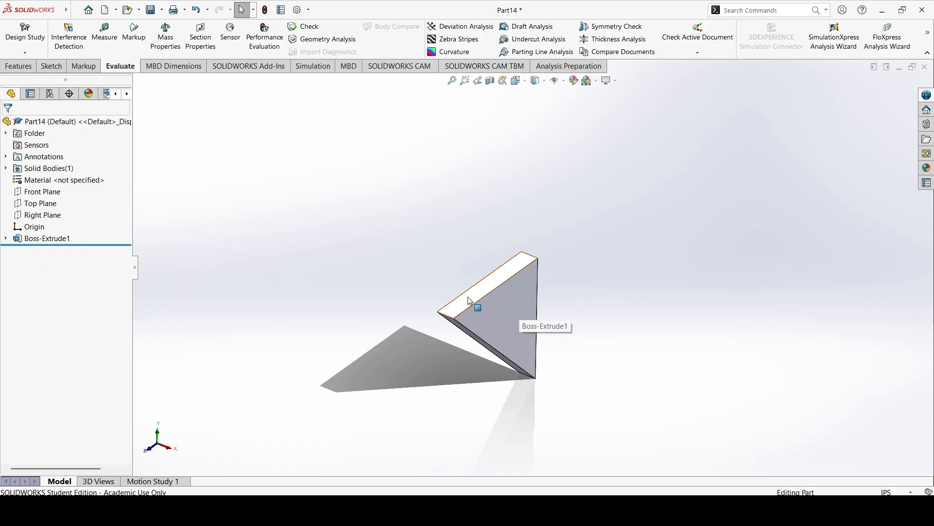
{"action": "left_click", "coordinate": [21, 68]}
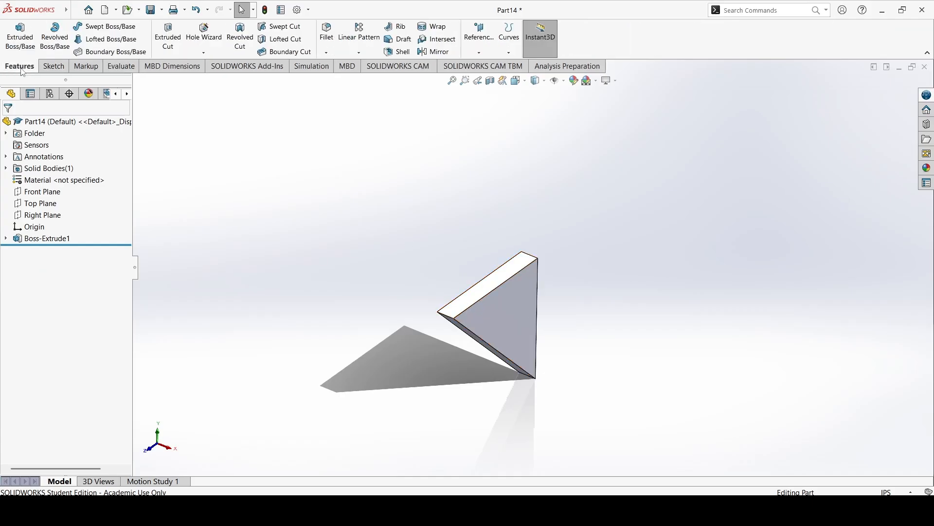
{"action": "left_click", "coordinate": [53, 67]}
{"action": "left_click", "coordinate": [27, 68]}
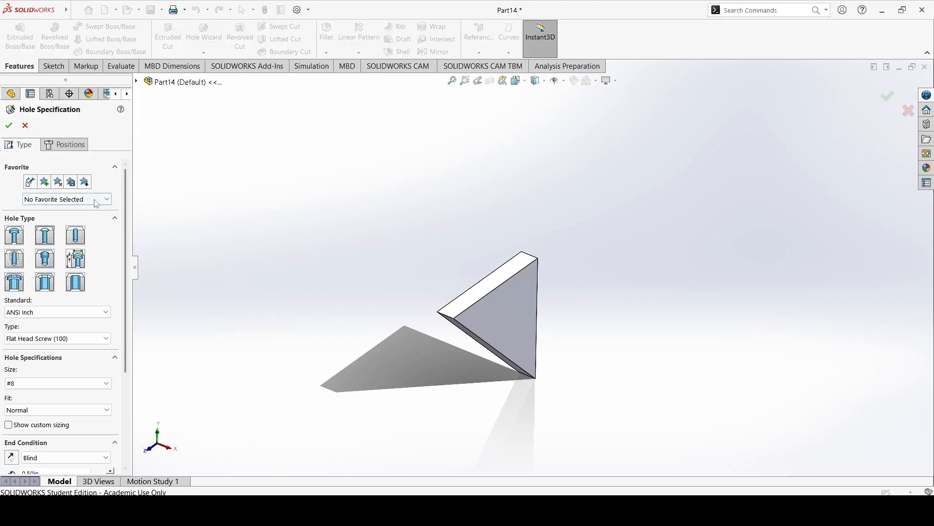
{"action": "left_click", "coordinate": [77, 236]}
{"action": "left_click", "coordinate": [77, 143]}
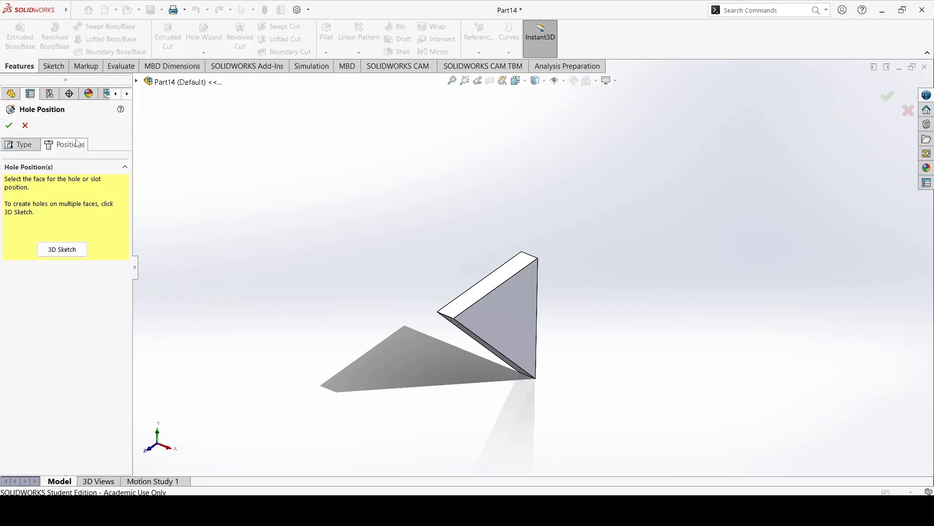
Place two hole centers along the bracket's narrow top face, one near each end.
{"action": "left_click", "coordinate": [462, 308]}
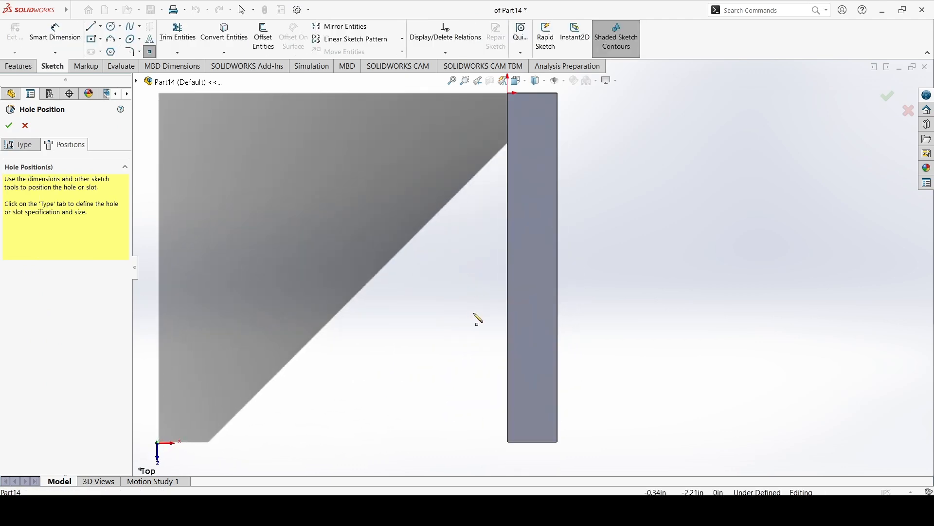
{"action": "left_click", "coordinate": [555, 415]}
{"action": "left_click", "coordinate": [533, 392]}
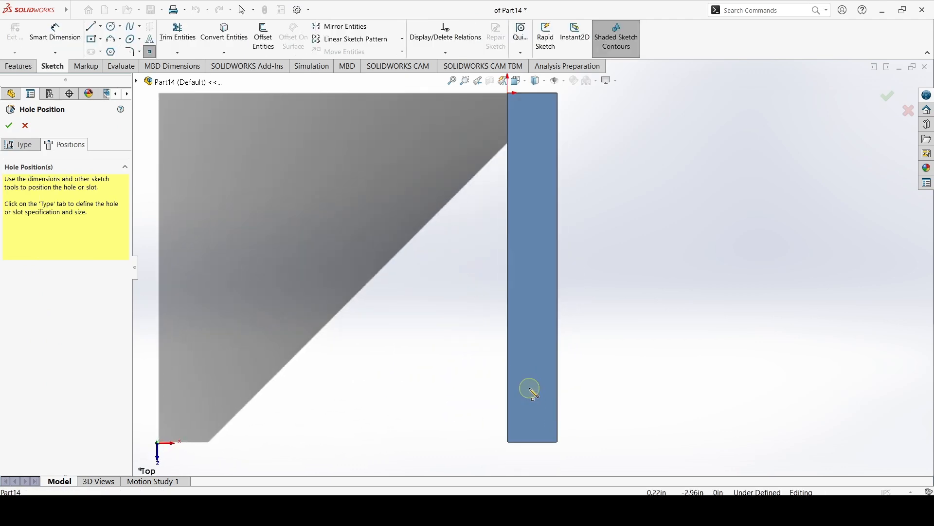
{"action": "left_click", "coordinate": [534, 192]}
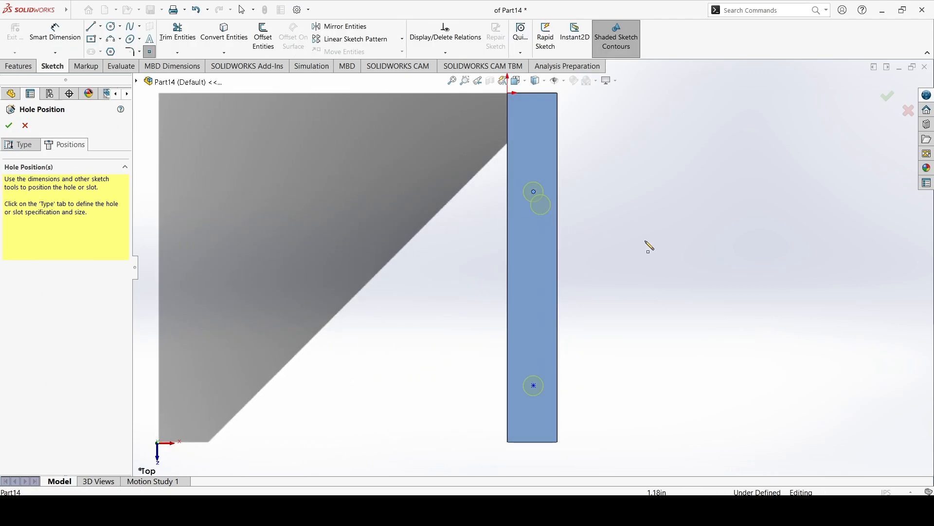
Dimension the front hole center 0.75 in from the short front edge of the bracket's top face.
{"action": "left_click", "coordinate": [68, 34]}
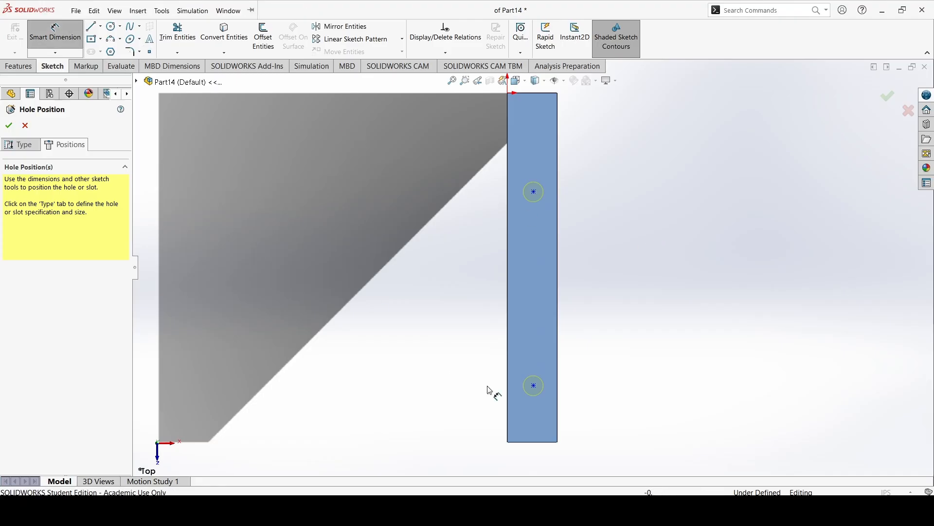
{"action": "left_click", "coordinate": [536, 386]}
{"action": "left_click", "coordinate": [547, 445]}
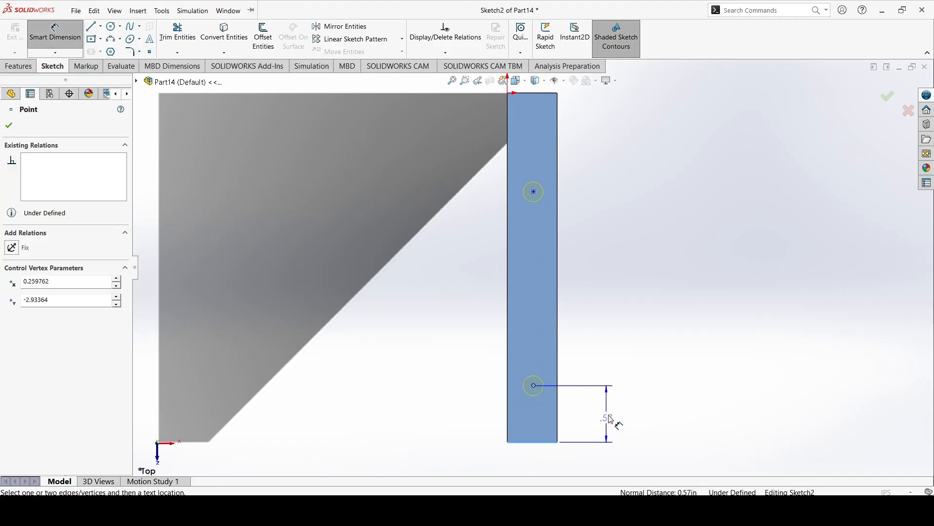
{"action": "left_click", "coordinate": [611, 368]}
{"action": "type", "text": "0.7"}
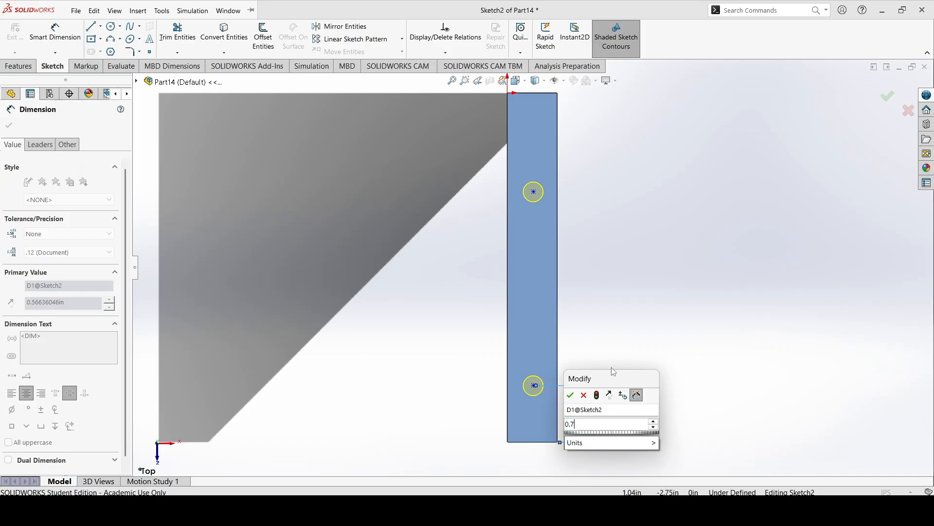
{"action": "type", "text": "5"}
{"action": "key", "text": "Return"}
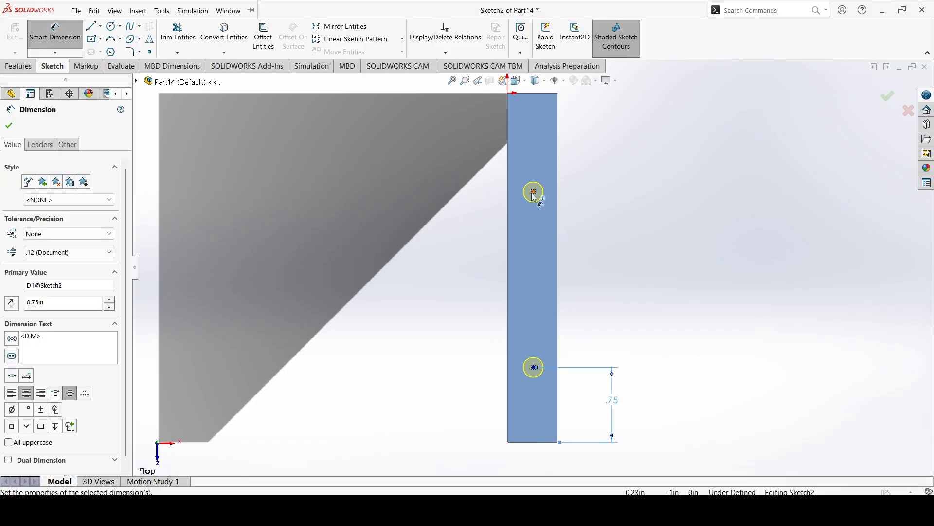
Dimension the spacing between the two hole centers to 1.75 in.
{"action": "left_click", "coordinate": [534, 193]}
{"action": "left_click", "coordinate": [535, 368]}
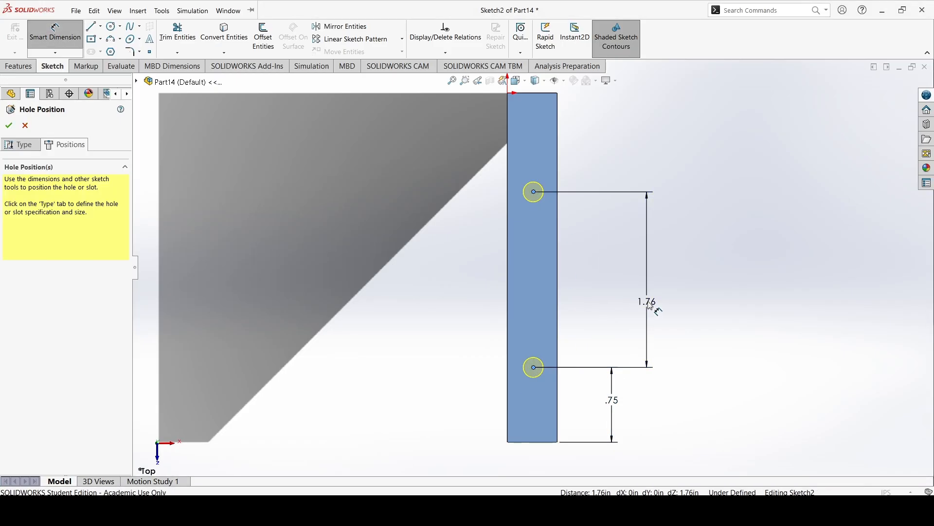
{"action": "left_click", "coordinate": [649, 312]}
{"action": "type", "text": "1.7"}
{"action": "key", "text": "Return"}
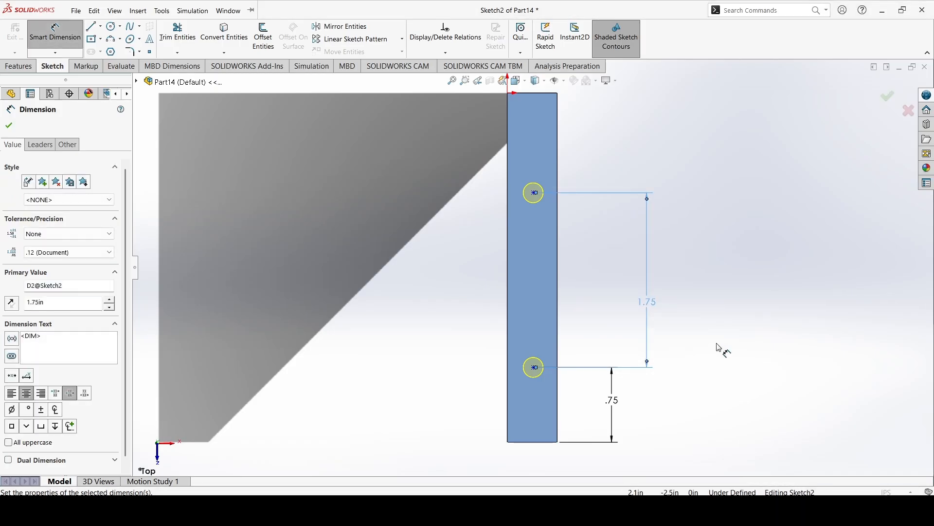
{"action": "key", "text": "Escape"}
{"action": "key", "text": "Escape"}
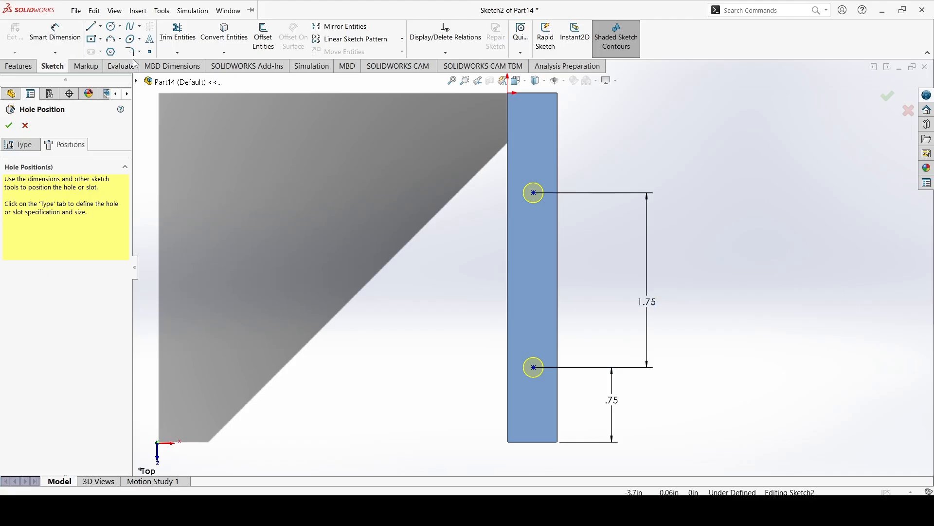
{"action": "left_click", "coordinate": [105, 28]}
{"action": "key", "text": "Escape"}
{"action": "left_click", "coordinate": [100, 27]}
{"action": "left_click", "coordinate": [108, 52]}
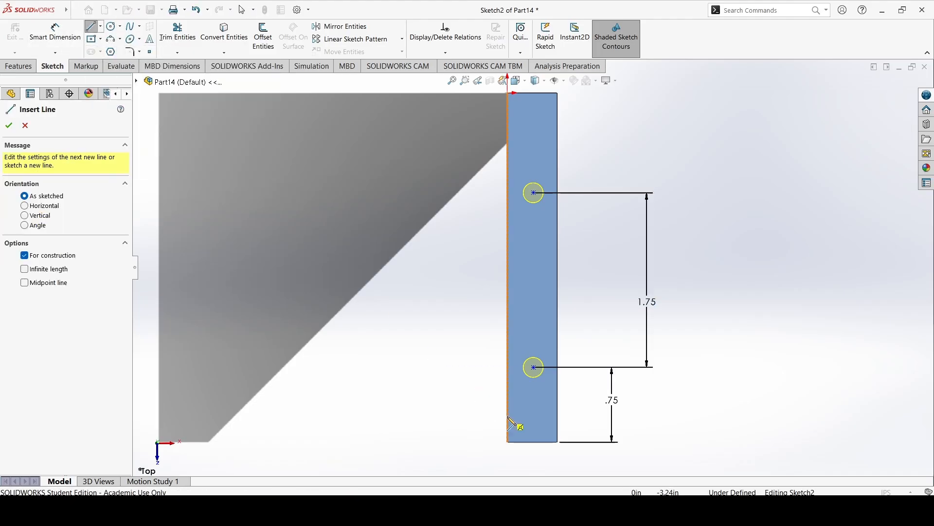
{"action": "key", "text": "Escape"}
Dimension the rear hole center 0.25 in from the long edge of the bracket's top face.
{"action": "left_click", "coordinate": [39, 29]}
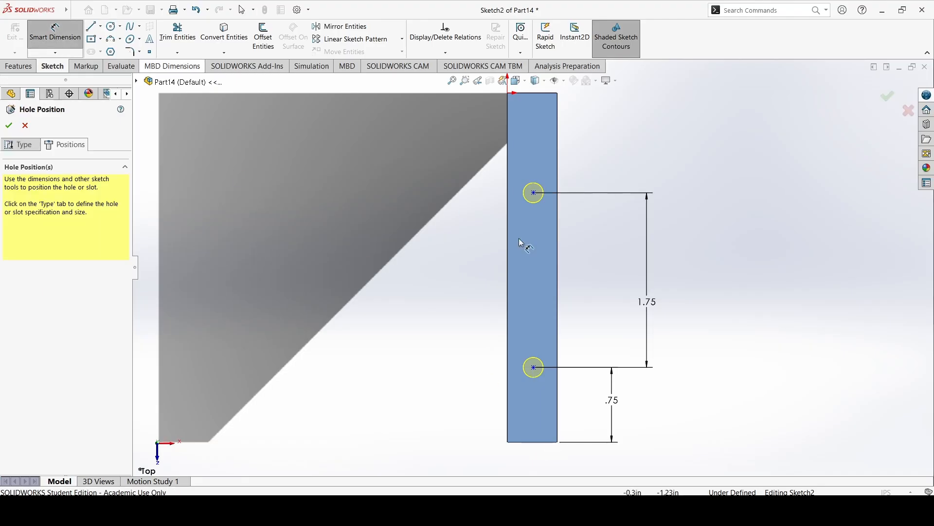
{"action": "left_click", "coordinate": [534, 194]}
{"action": "left_click", "coordinate": [558, 204]}
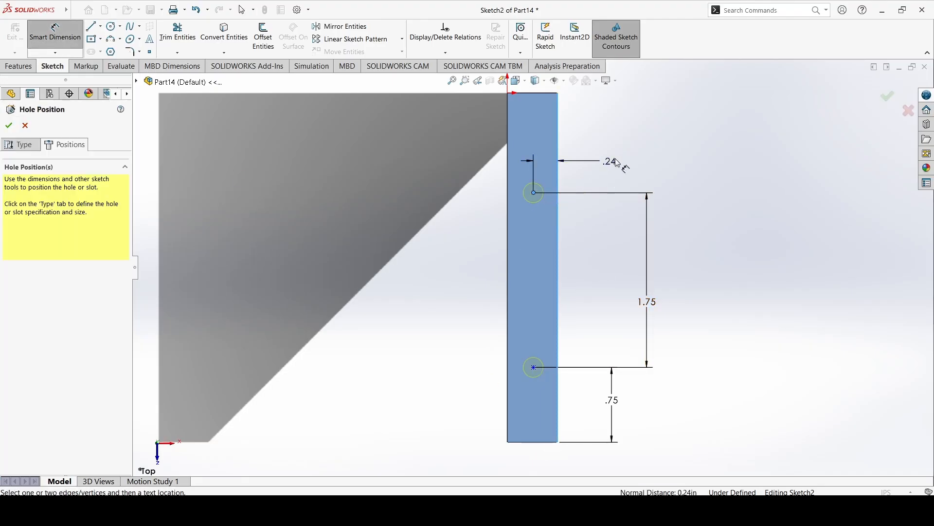
{"action": "left_click", "coordinate": [626, 161]}
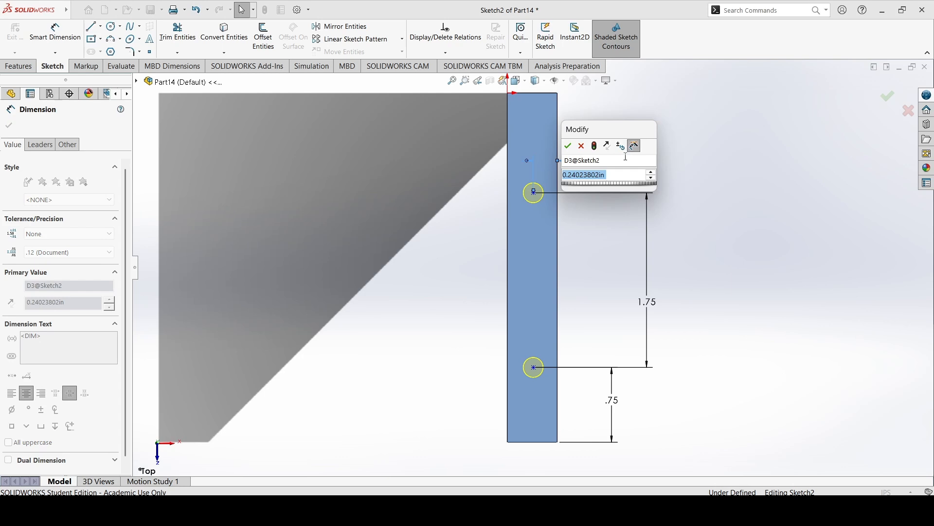
{"action": "type", "text": "0.25"}
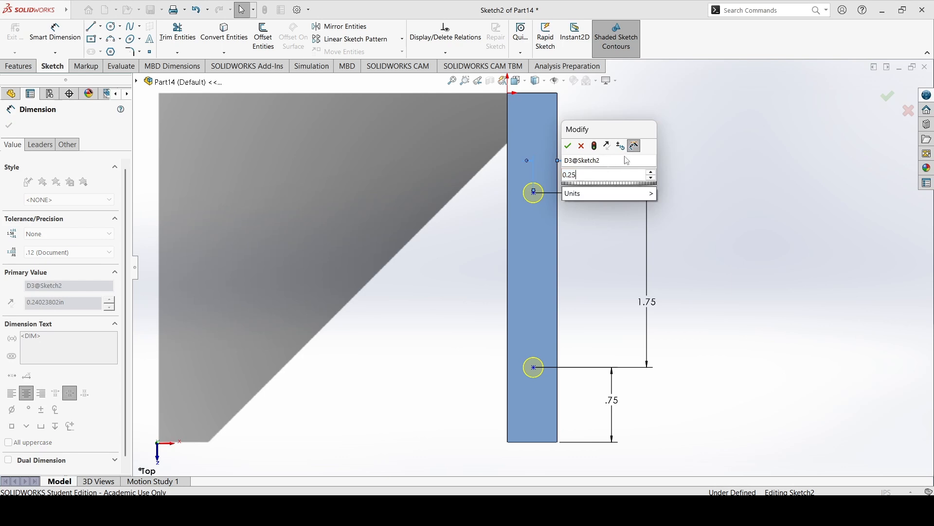
{"action": "key", "text": "Return"}
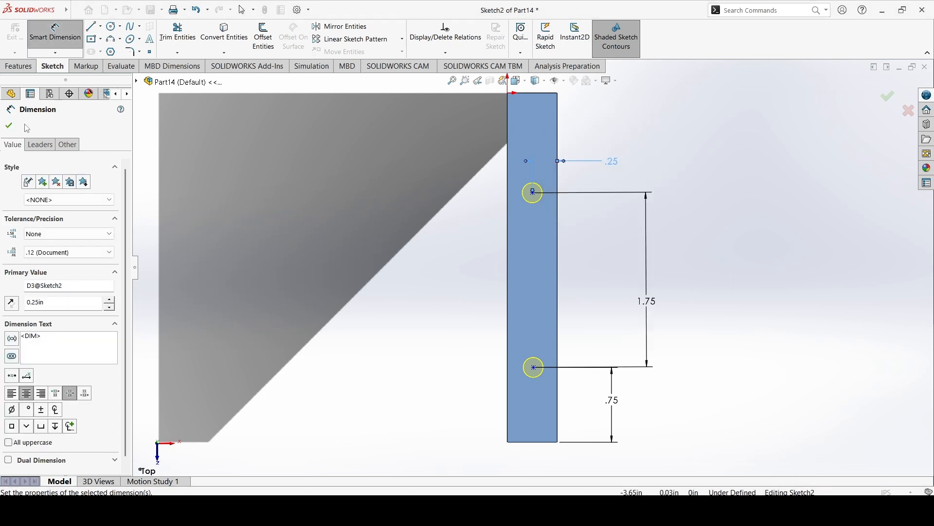
{"action": "left_click", "coordinate": [9, 126]}
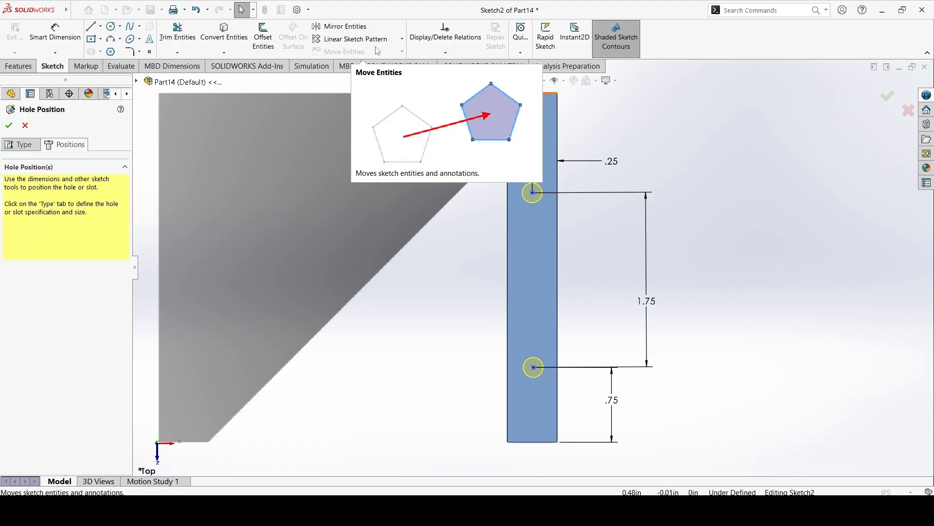
Add a vertical relation between the two hole centers and finish the hole feature.
{"action": "left_click", "coordinate": [445, 52]}
{"action": "left_click", "coordinate": [440, 77]}
{"action": "left_click", "coordinate": [533, 193]}
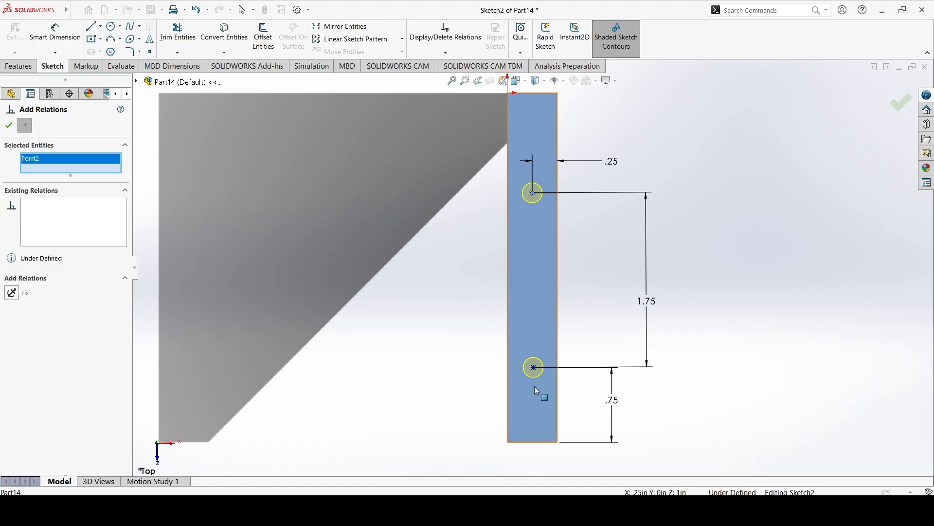
{"action": "left_click", "coordinate": [534, 368]}
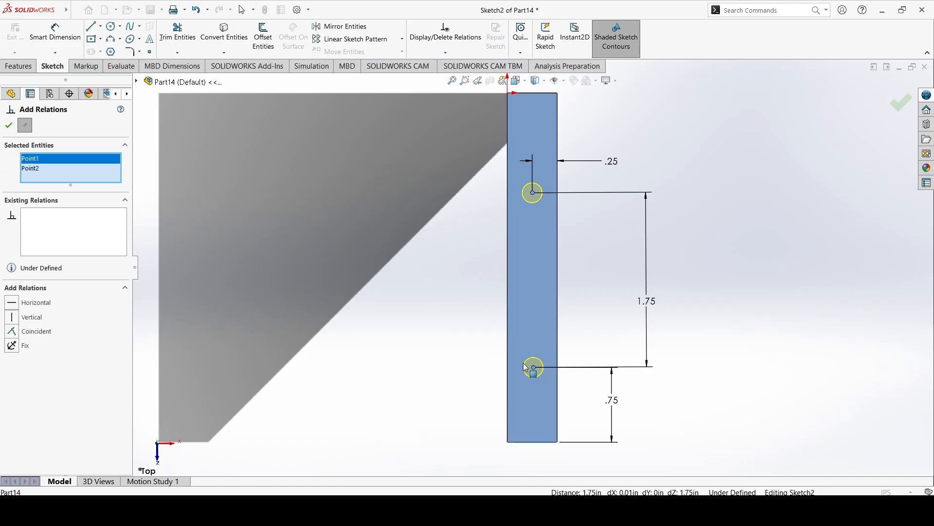
{"action": "left_click", "coordinate": [41, 318]}
{"action": "left_click", "coordinate": [8, 127]}
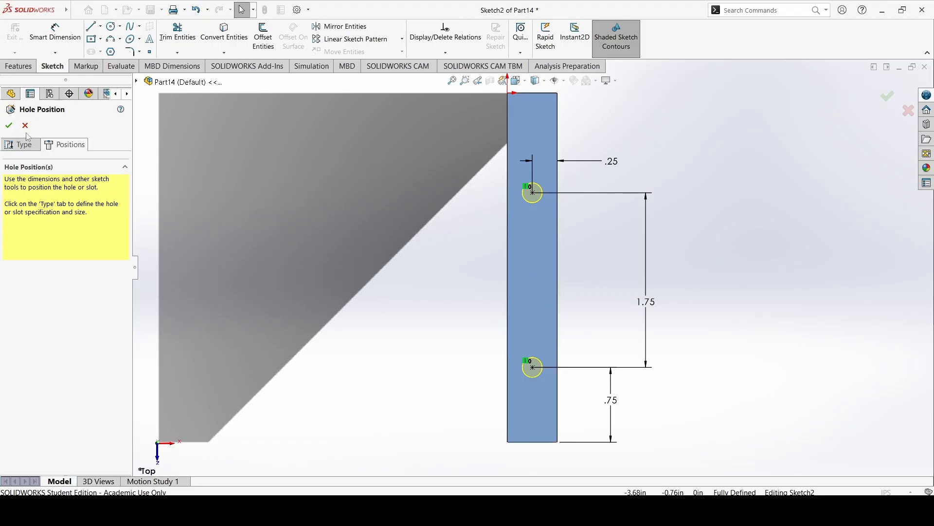
{"action": "left_click", "coordinate": [8, 125]}
{"action": "middle_click_drag", "start_coordinate": [255, 203], "coordinate": [395, 216]}
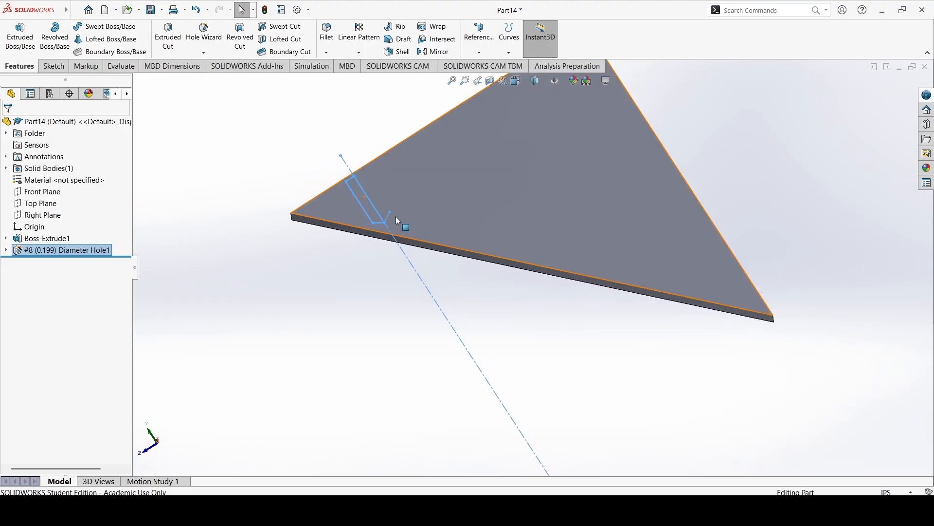
{"action": "middle_click_drag", "start_coordinate": [456, 208], "coordinate": [554, 221]}
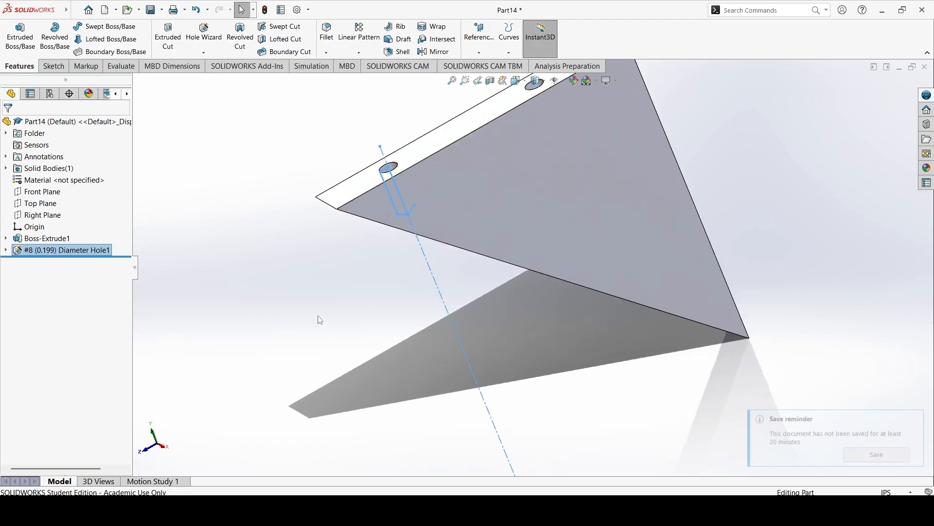
{"action": "mouse_move", "coordinate": [388, 228]}
{"action": "middle_mouse_down"}
{"action": "mouse_move", "coordinate": [412, 151]}
{"action": "mouse_move", "coordinate": [430, 177]}
{"action": "middle_mouse_up"}
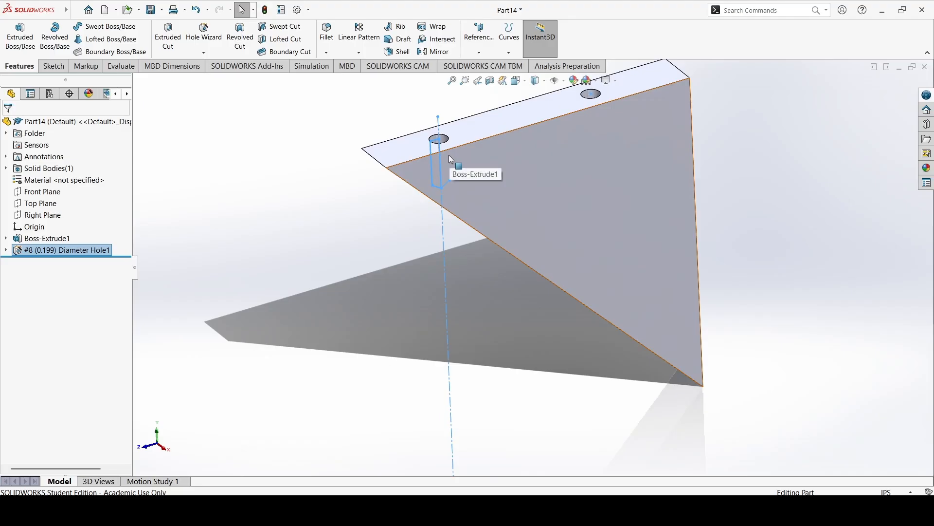
{"action": "middle_click_drag", "start_coordinate": [424, 170], "coordinate": [393, 138]}
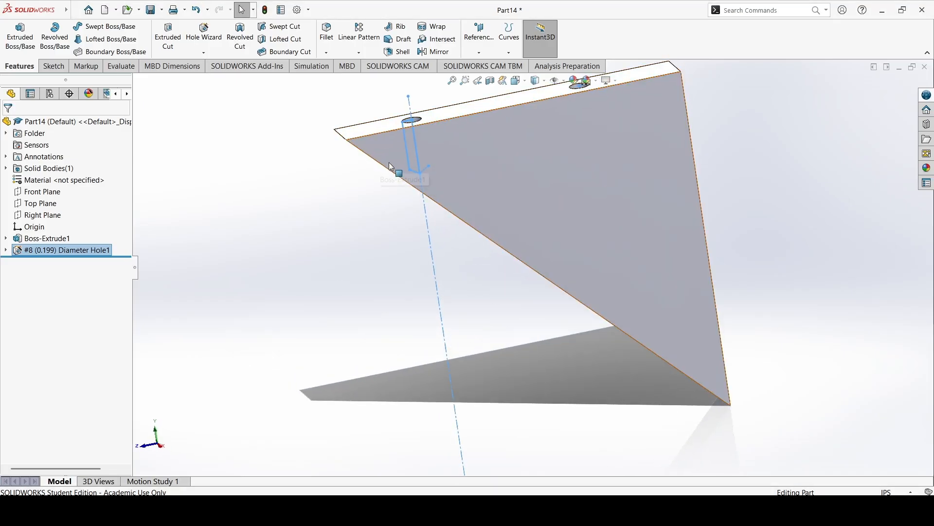
{"action": "middle_click_drag", "start_coordinate": [289, 184], "coordinate": [574, 204]}
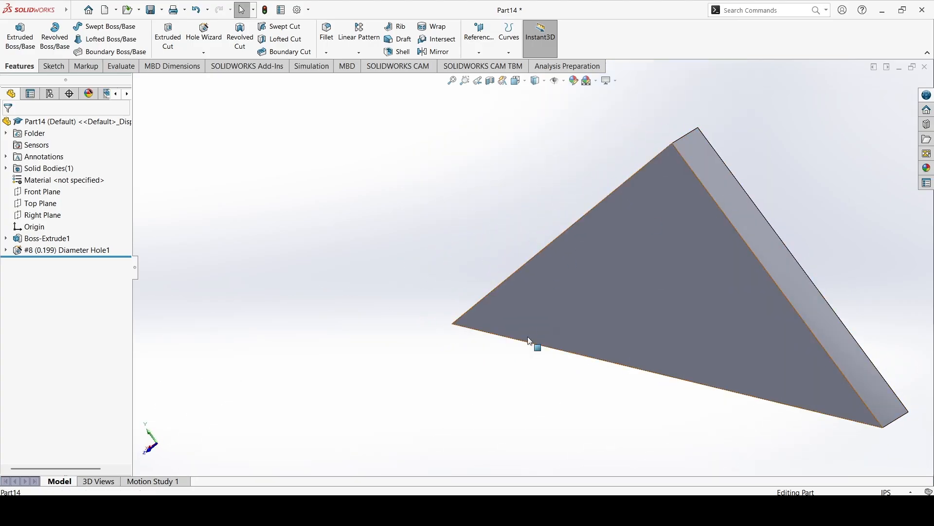
Switch to the ShelfBack part and measure the center distance from its lower-left hole to the board's bottom long edge.
{"action": "mouse_move", "coordinate": [593, 511]}
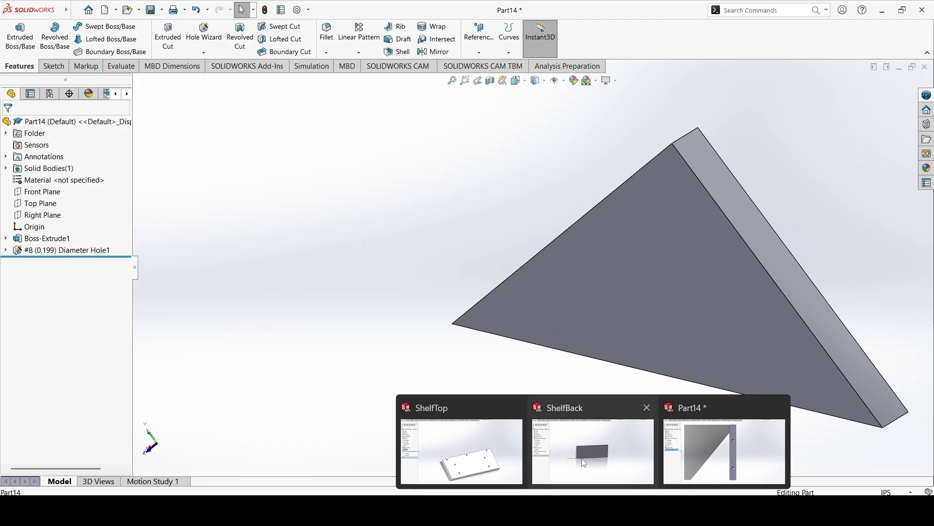
{"action": "left_click", "coordinate": [580, 456]}
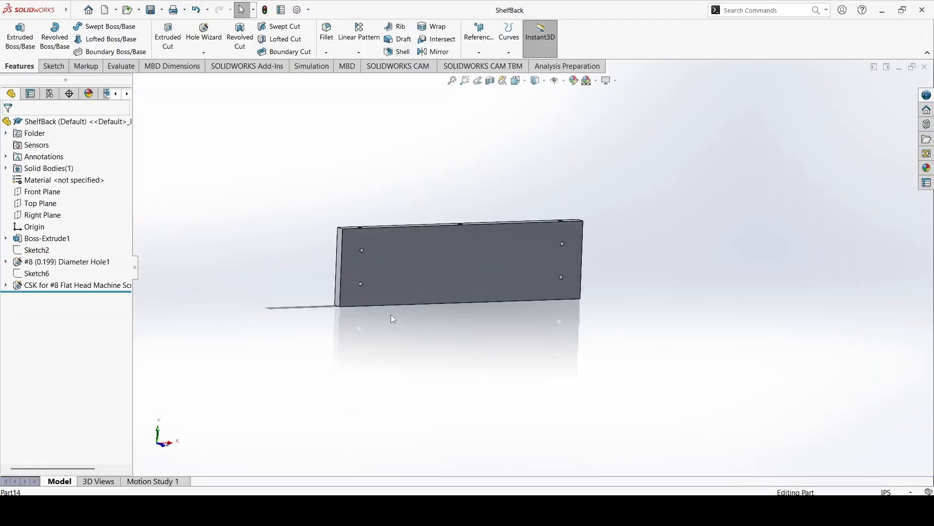
{"action": "scroll", "coordinate": [375, 292], "scroll_direction": "down", "scroll_amount": 5}
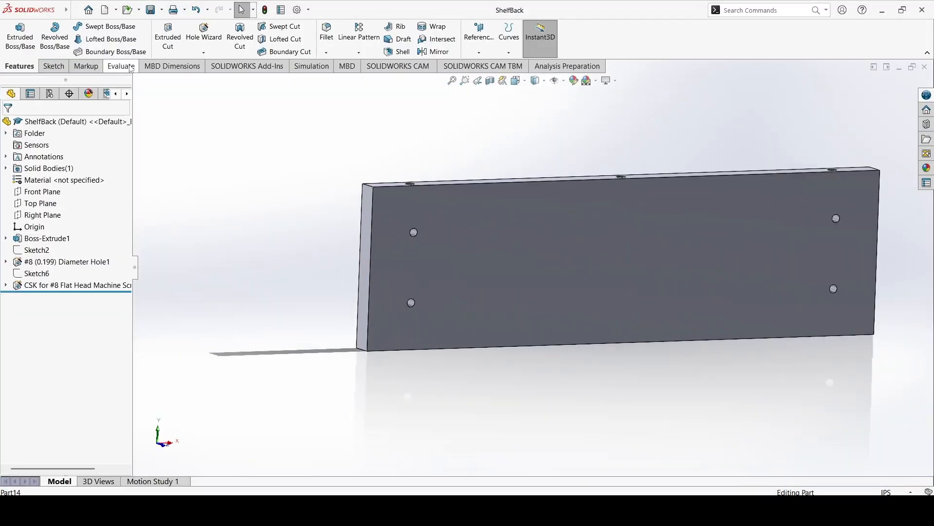
{"action": "left_click", "coordinate": [130, 68]}
{"action": "left_click", "coordinate": [115, 38]}
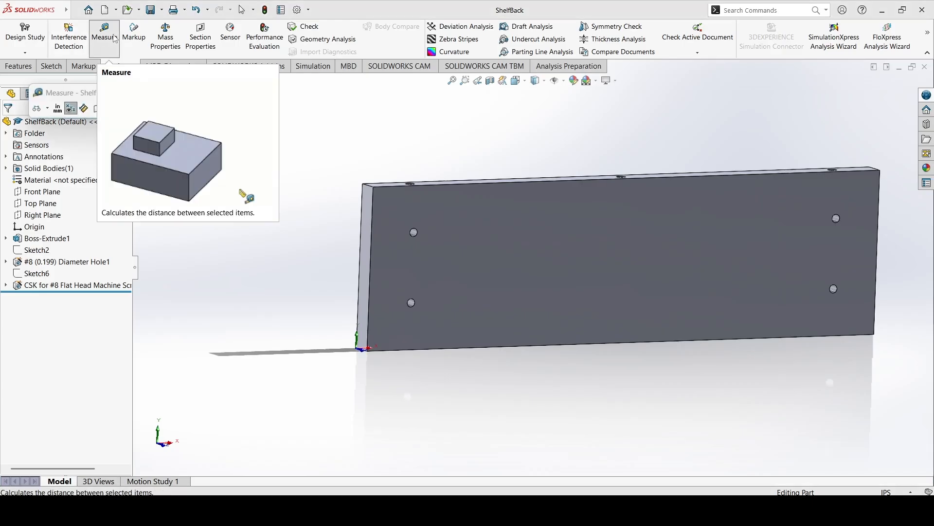
{"action": "left_click", "coordinate": [414, 350]}
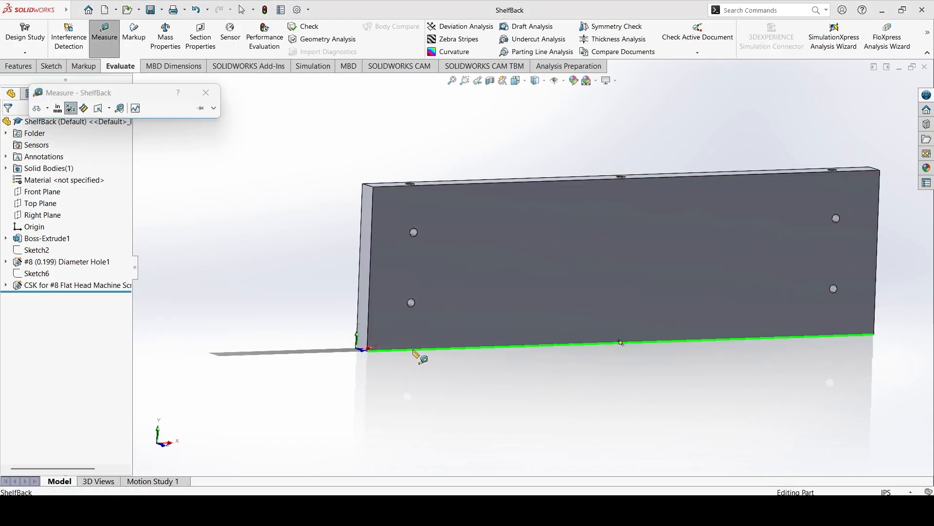
{"action": "left_click", "coordinate": [411, 303]}
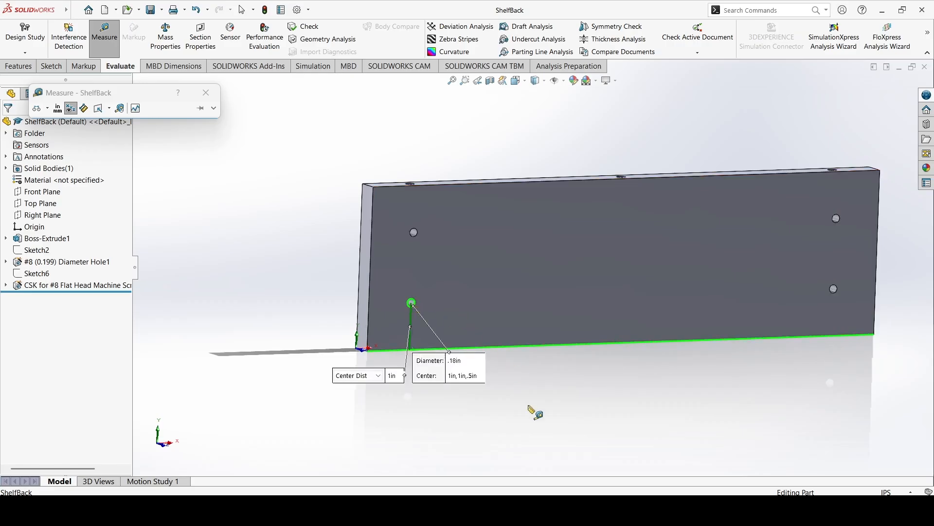
Measure the center distance between the lower and upper holes at the left end of the ShelfBack board.
{"action": "key", "text": "Escape"}
{"action": "left_click", "coordinate": [412, 304]}
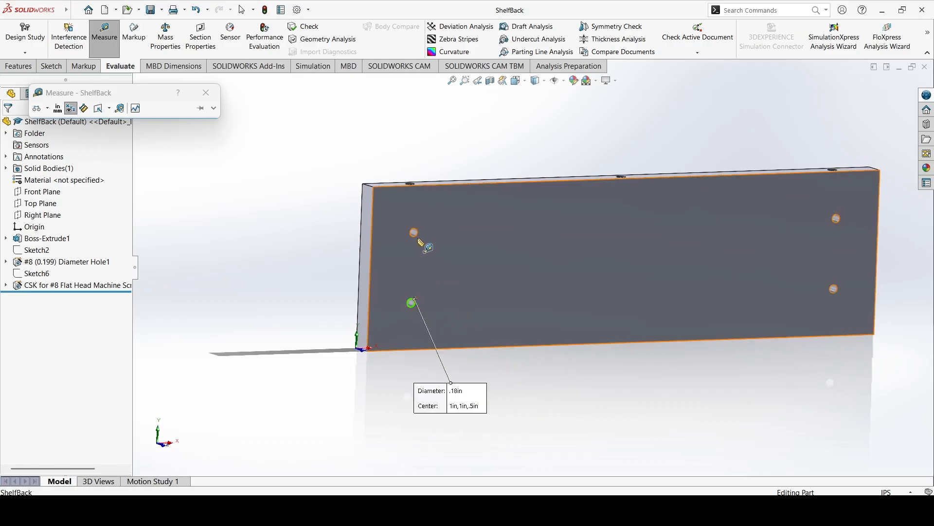
{"action": "left_click", "coordinate": [415, 233]}
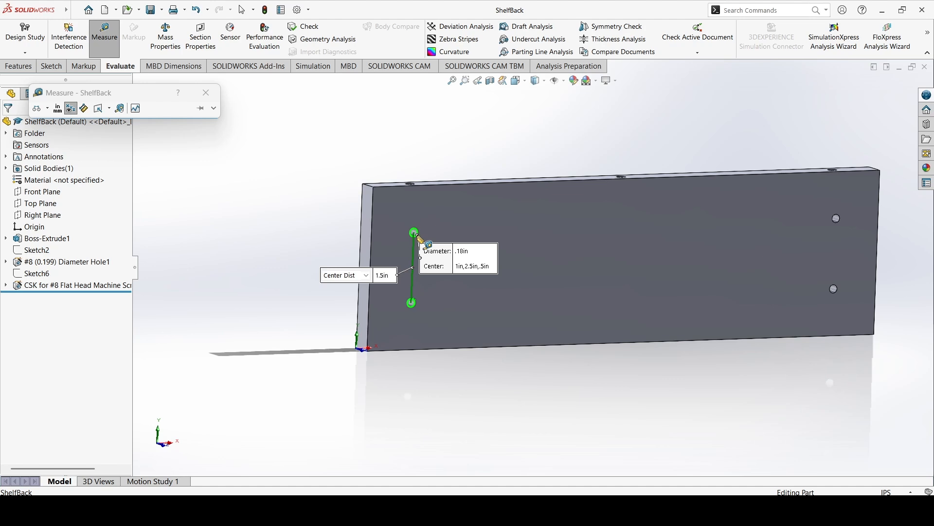
{"action": "left_click", "coordinate": [486, 426]}
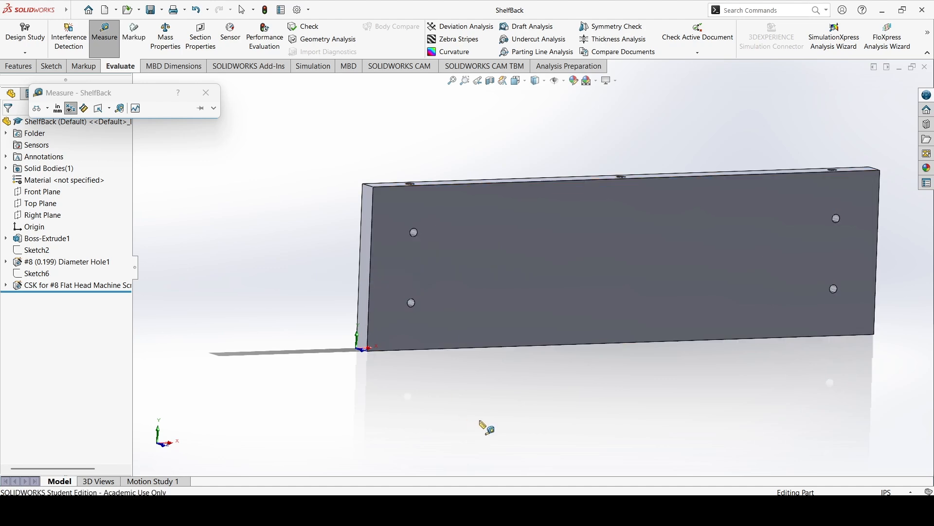
{"action": "left_click", "coordinate": [205, 94]}
Switch to Part14 and place two #8 blind holes, 0.50 in deep and about 2 in apart, on the bracket's undrilled vertical back face.
{"action": "mouse_move", "coordinate": [593, 511]}
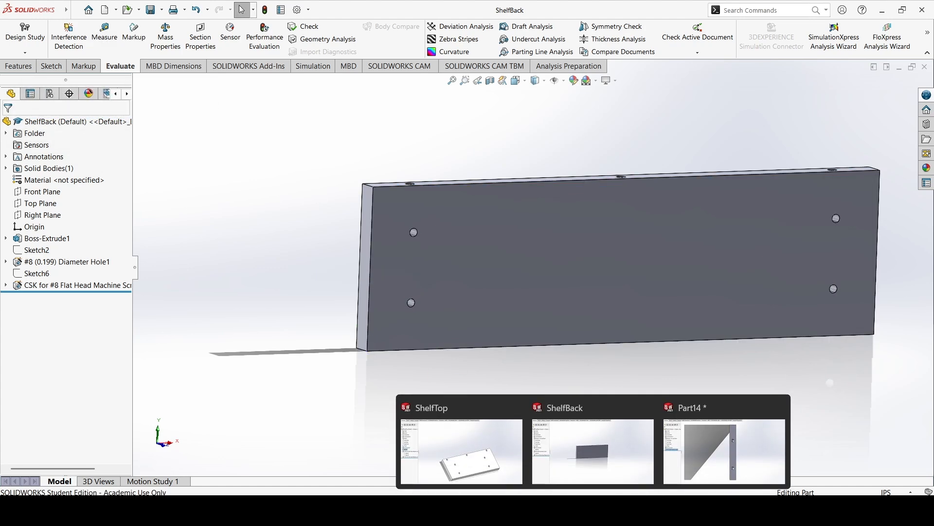
{"action": "left_click", "coordinate": [721, 448]}
{"action": "middle_click_drag", "start_coordinate": [629, 375], "coordinate": [640, 425]}
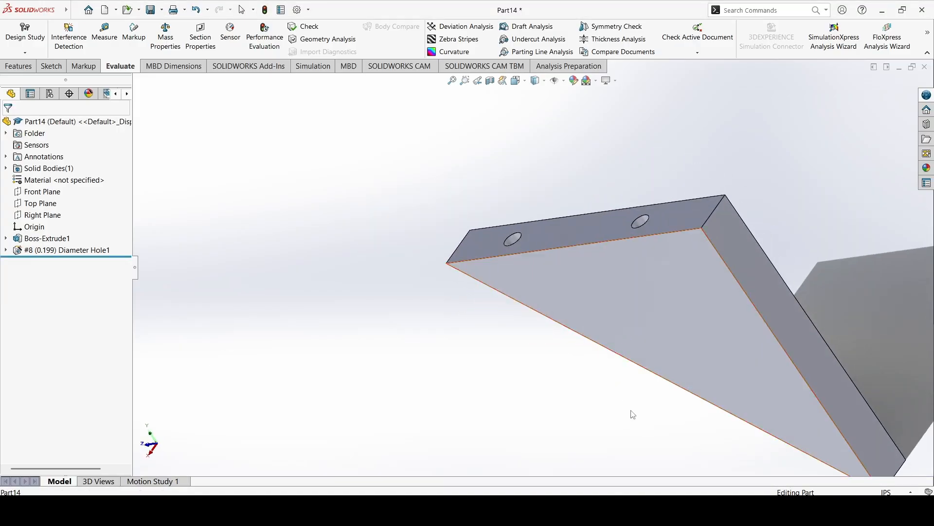
{"action": "left_click", "coordinate": [18, 66]}
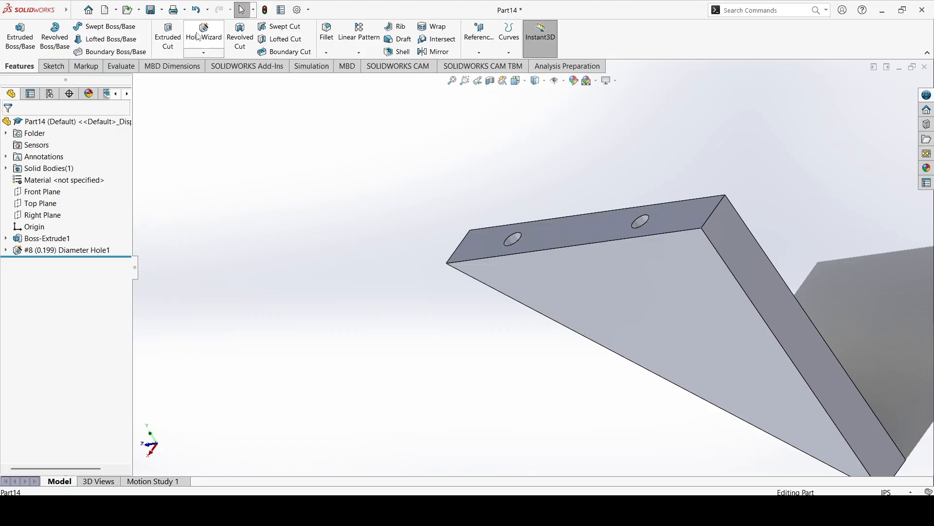
{"action": "left_click", "coordinate": [195, 34]}
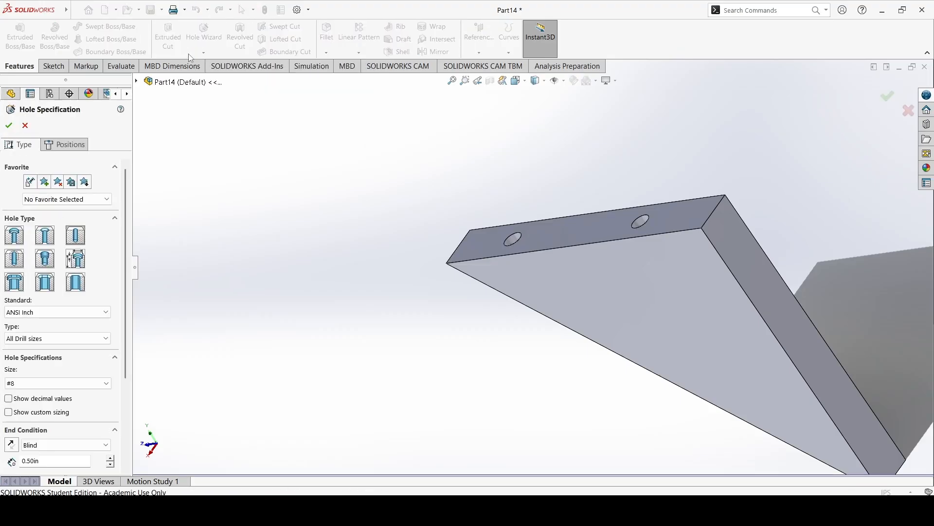
{"action": "left_click", "coordinate": [54, 144]}
{"action": "left_click", "coordinate": [774, 292]}
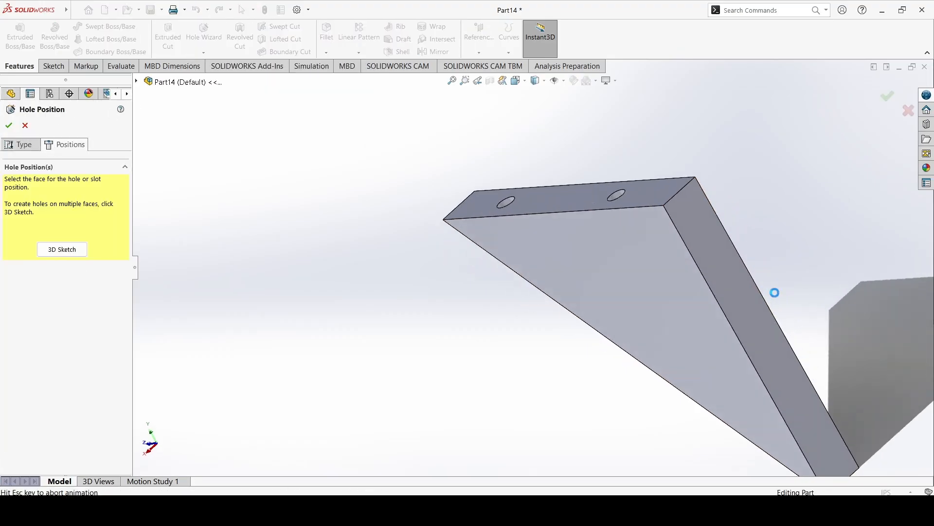
{"action": "left_click", "coordinate": [55, 30]}
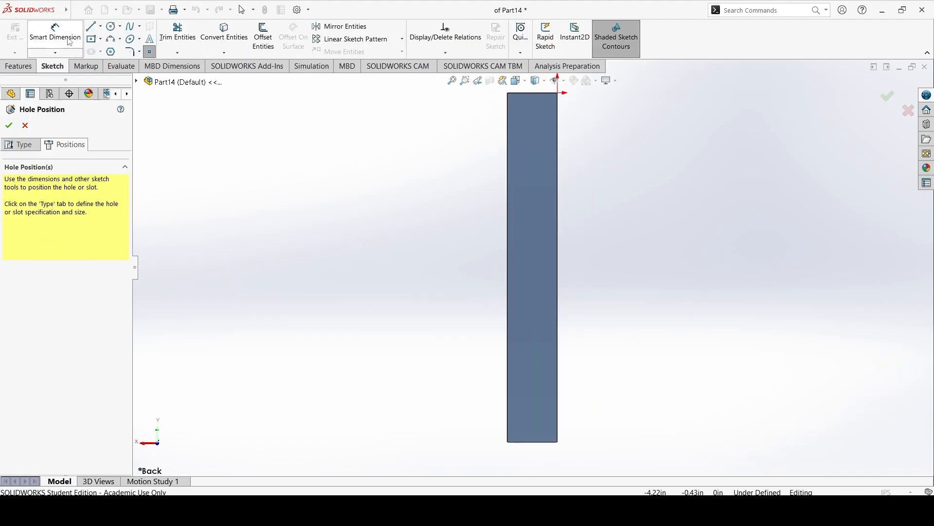
{"action": "left_click", "coordinate": [150, 52]}
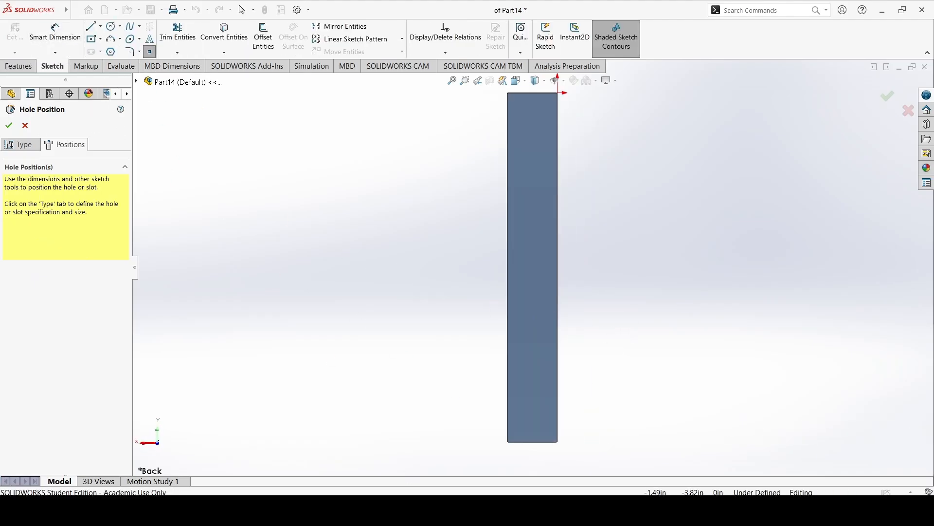
{"action": "left_click", "coordinate": [532, 397]}
{"action": "left_click", "coordinate": [533, 197]}
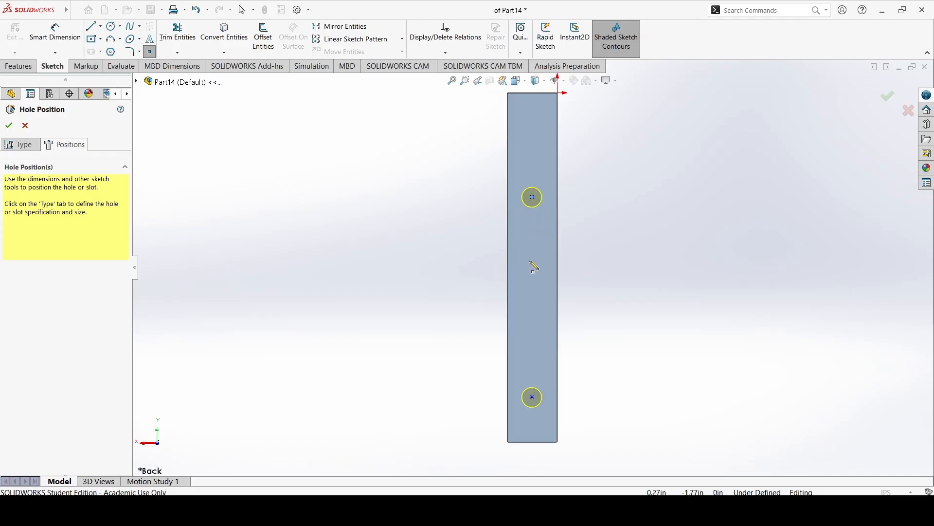
Dimension the spacing between the two new hole centers to 1.5 in.
{"action": "left_click", "coordinate": [55, 30]}
{"action": "left_click", "coordinate": [533, 198]}
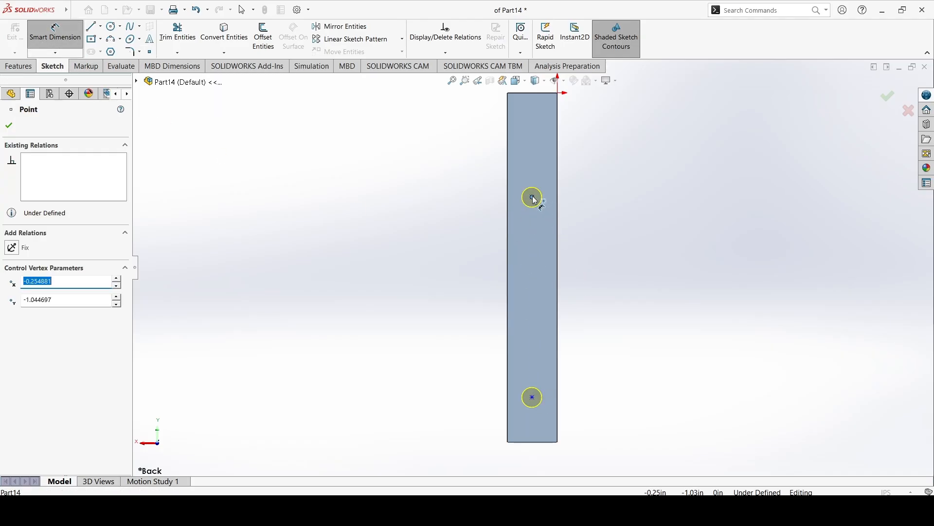
{"action": "left_click", "coordinate": [533, 397]}
{"action": "left_click", "coordinate": [652, 315]}
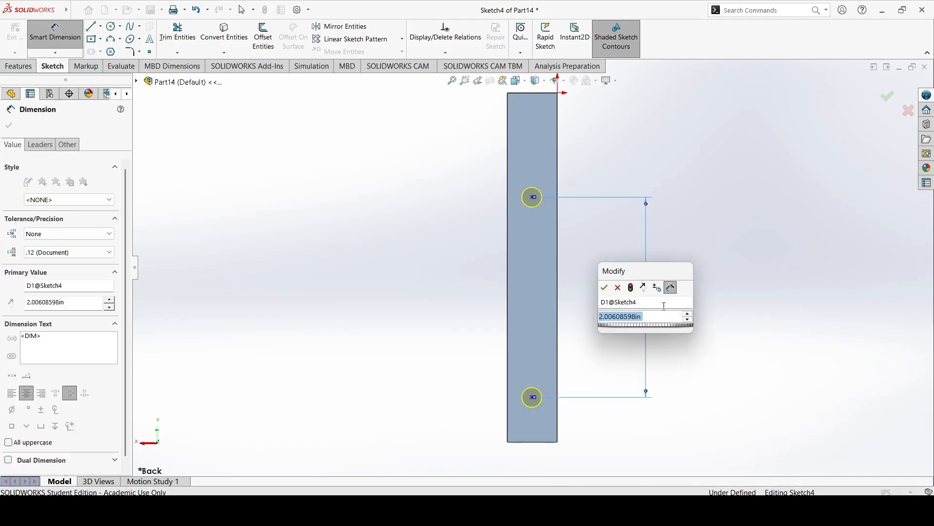
{"action": "type", "text": "1.5"}
{"action": "key", "text": "Return"}
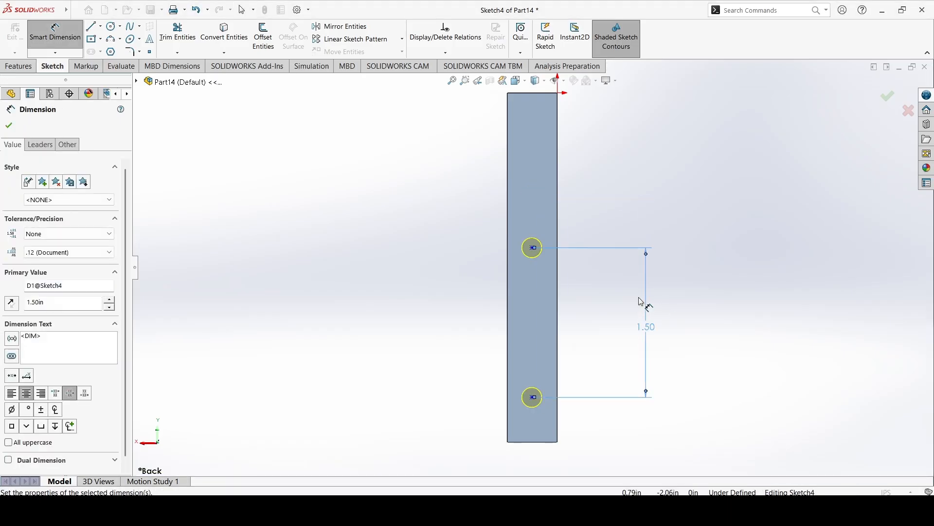
Dimension the lower hole center 1 in from the bottom edge of the bracket's back face.
{"action": "left_click", "coordinate": [533, 398]}
{"action": "left_click", "coordinate": [683, 419]}
{"action": "type", "text": "1"}
{"action": "key", "text": "Return"}
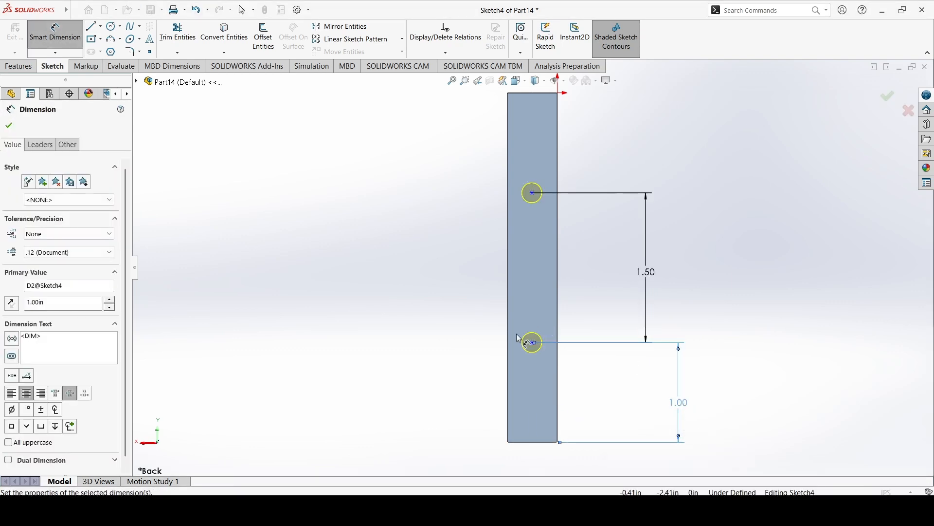
{"action": "left_click", "coordinate": [532, 193]}
{"action": "left_click", "coordinate": [537, 93]}
{"action": "left_click", "coordinate": [651, 131]}
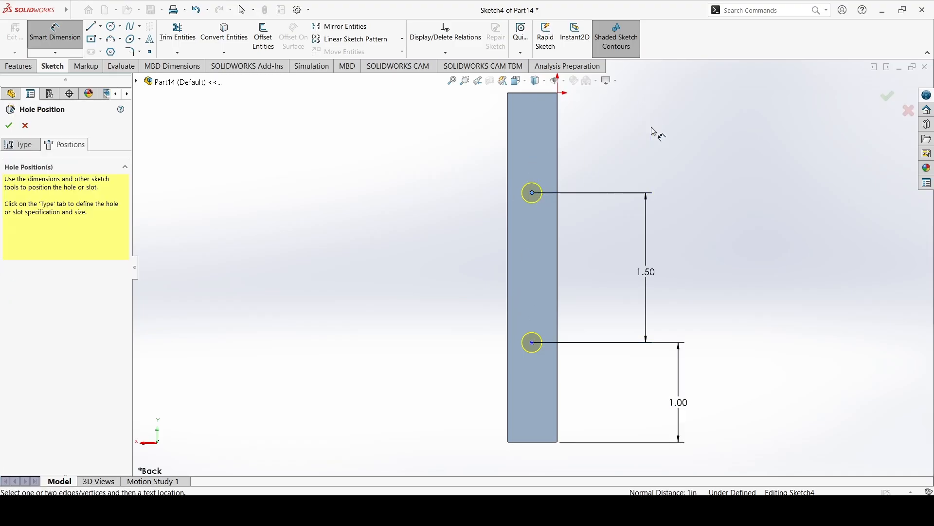
Dimension the upper hole center 0.25 in from the long edge of the bracket's back face.
{"action": "left_click", "coordinate": [532, 193]}
{"action": "left_click", "coordinate": [558, 208]}
{"action": "left_click", "coordinate": [622, 159]}
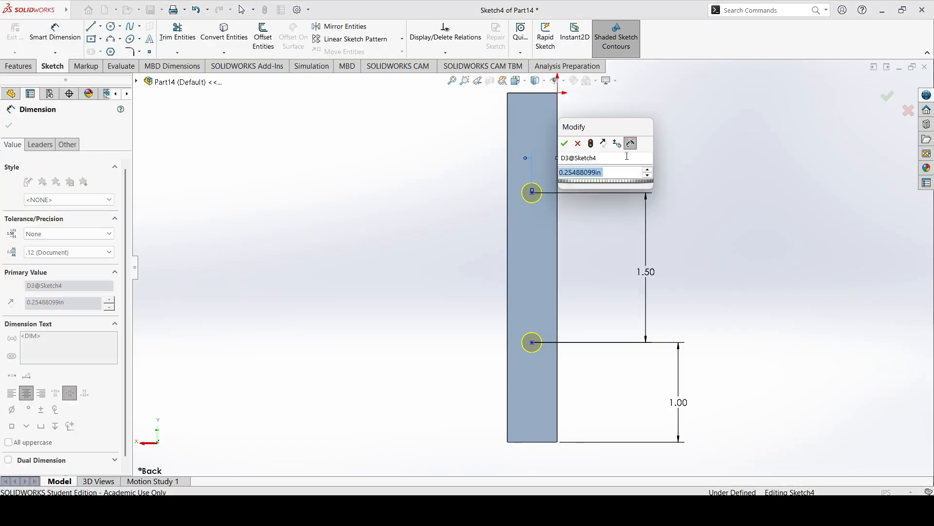
{"action": "type", "text": "0.25"}
{"action": "key", "text": "Return"}
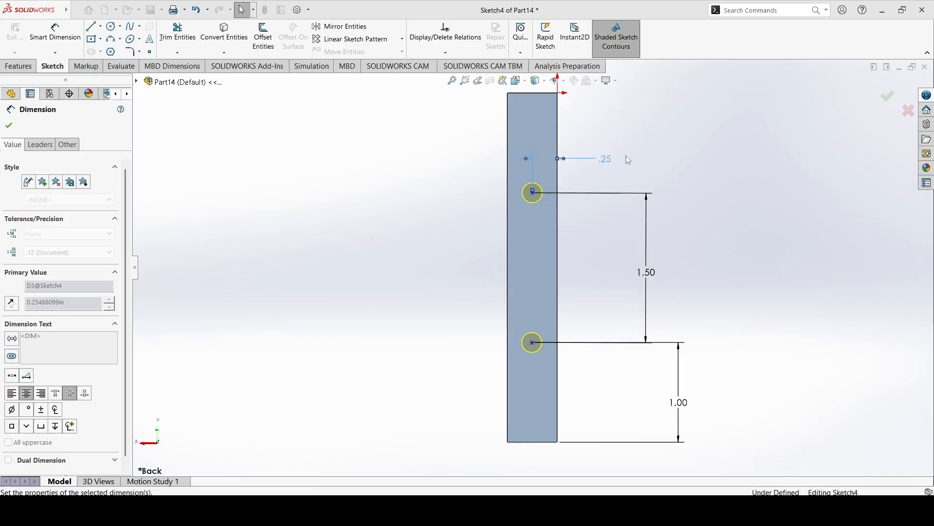
Add a vertical relation between the two back-face hole centers and finish the hole feature.
{"action": "left_click", "coordinate": [445, 52]}
{"action": "left_click", "coordinate": [453, 77]}
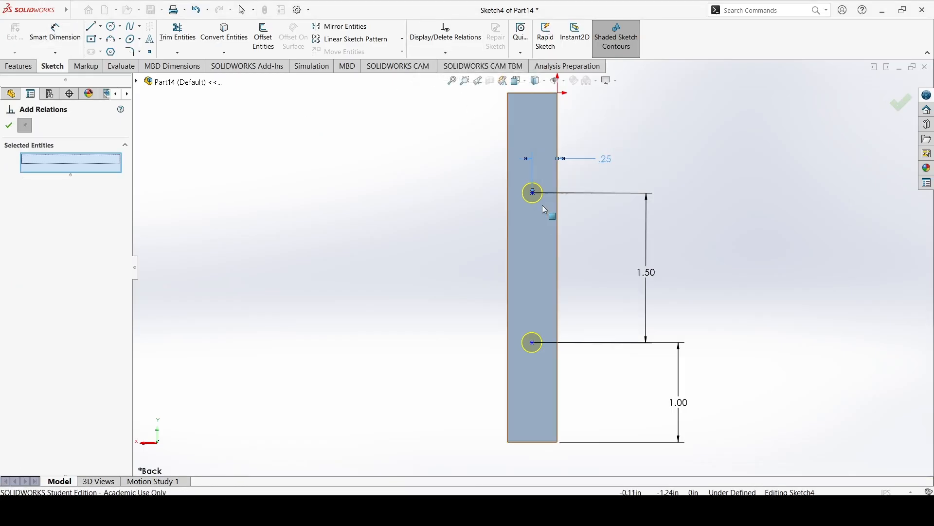
{"action": "left_click", "coordinate": [533, 192]}
{"action": "left_click", "coordinate": [533, 343]}
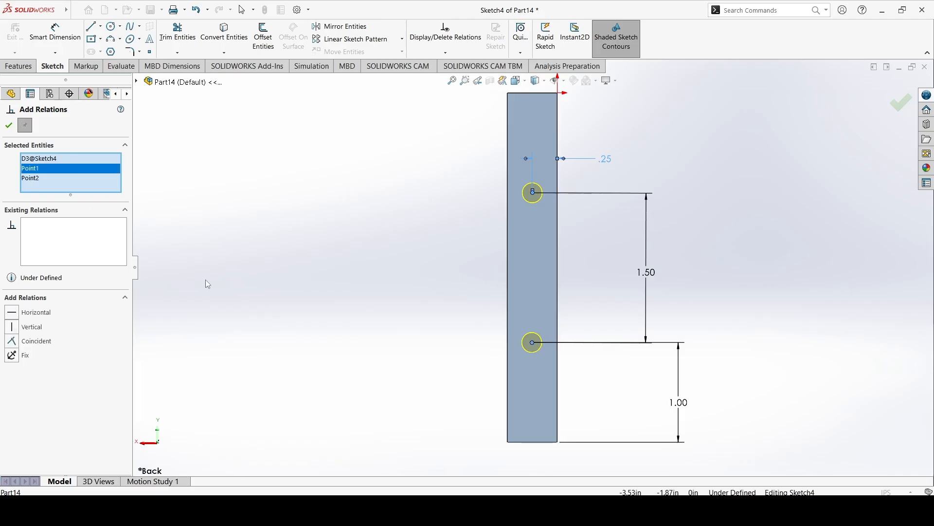
{"action": "key", "text": "Delete"}
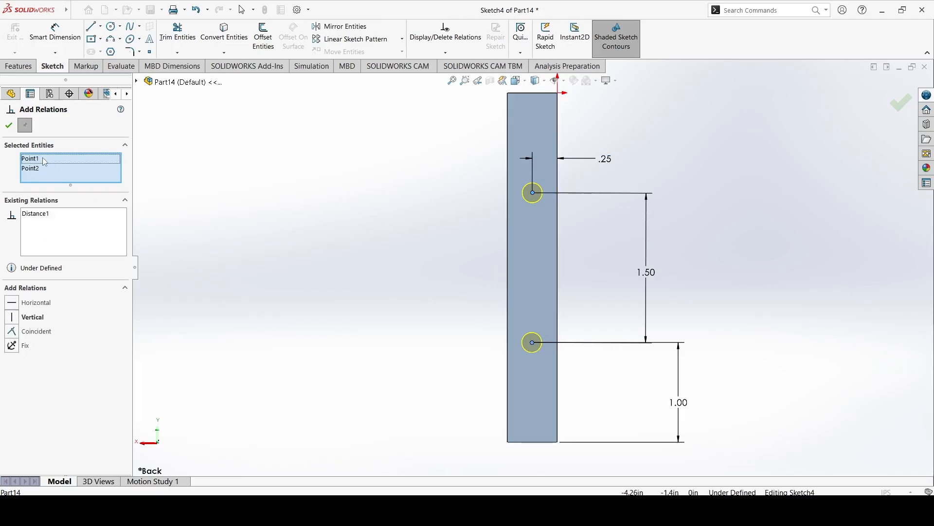
{"action": "left_click", "coordinate": [35, 319]}
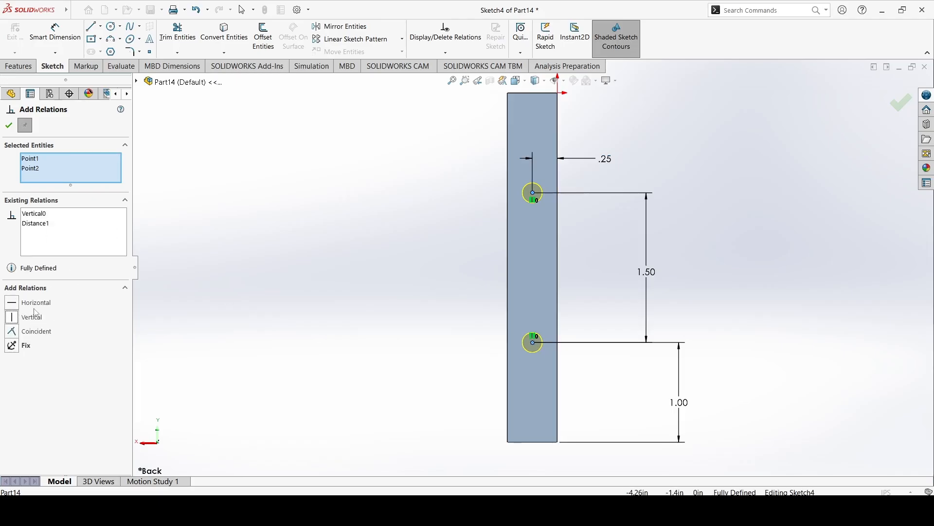
{"action": "left_click", "coordinate": [9, 130]}
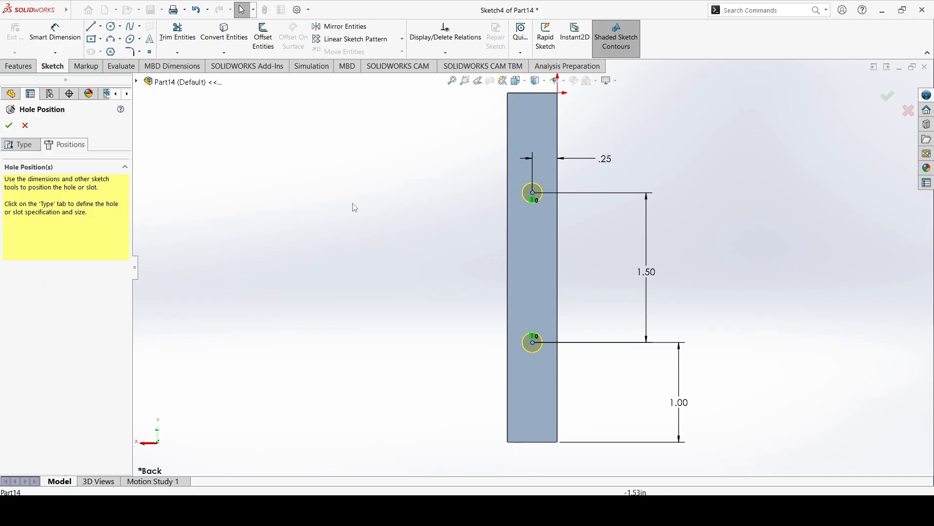
{"action": "left_click", "coordinate": [9, 126]}
{"action": "middle_click_drag", "start_coordinate": [289, 228], "coordinate": [392, 188]}
{"action": "middle_click_drag", "start_coordinate": [292, 263], "coordinate": [484, 304]}
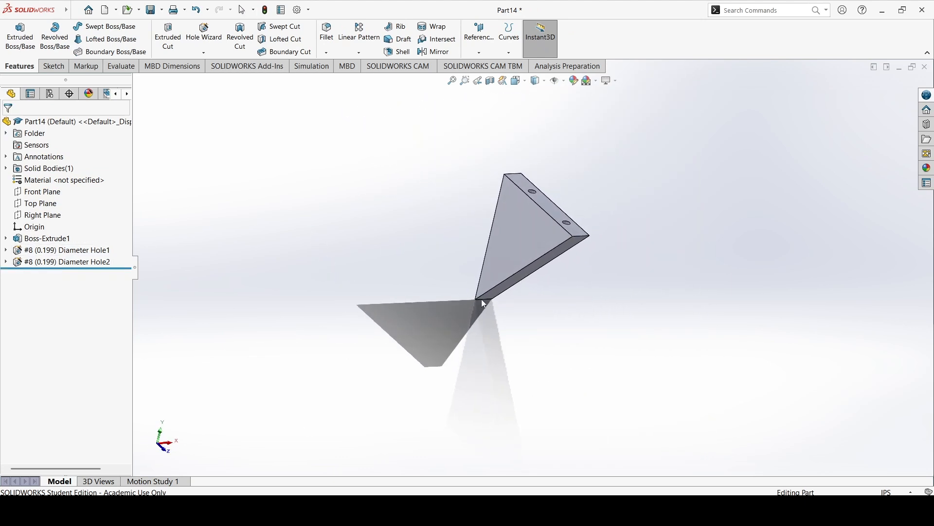
{"action": "right_click", "coordinate": [32, 184]}
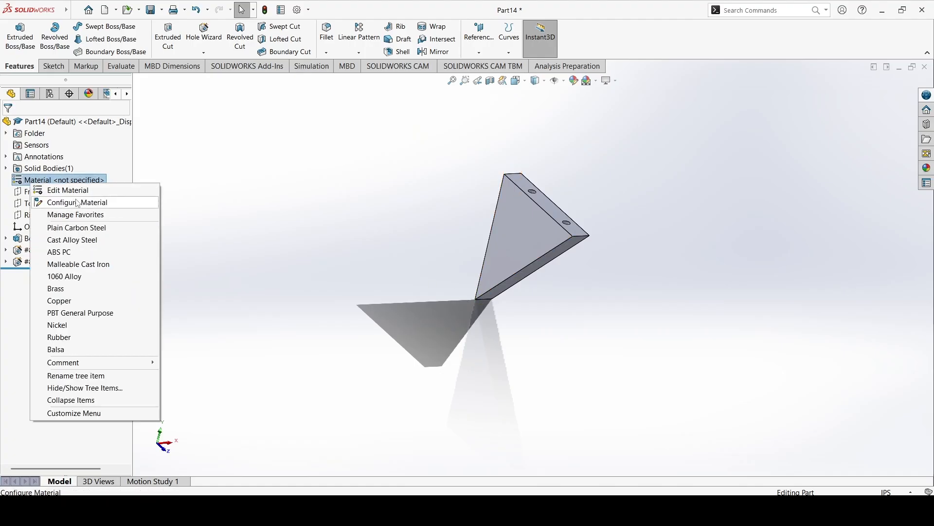
{"action": "left_click", "coordinate": [69, 189]}
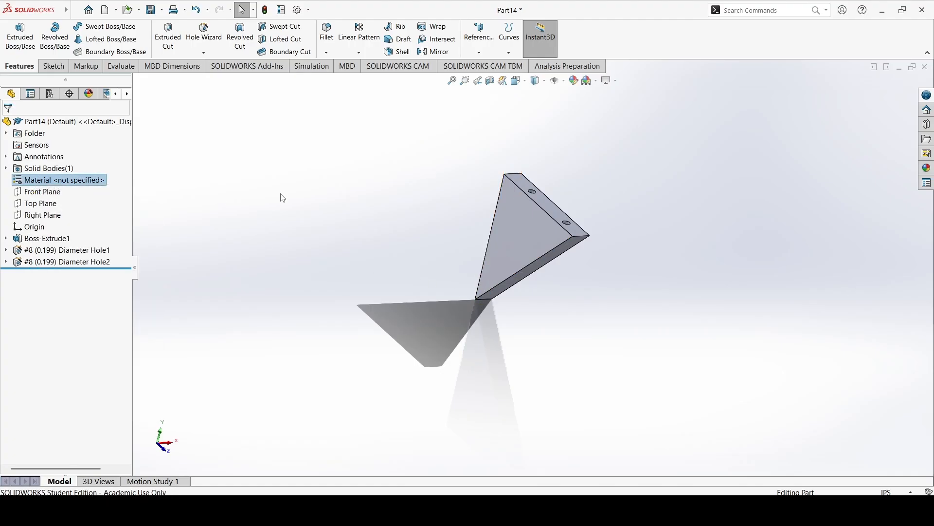
{"action": "left_click", "coordinate": [259, 125]}
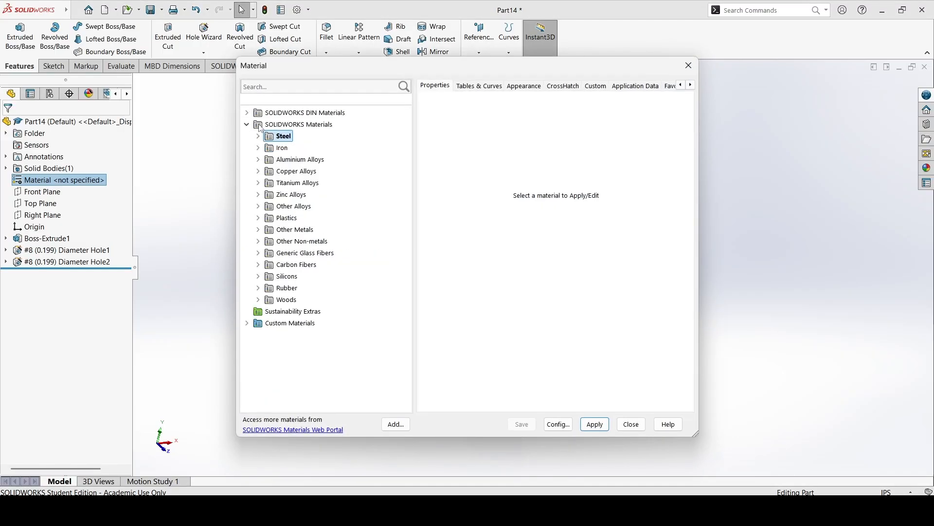
{"action": "left_click", "coordinate": [631, 424]}
Switch to the ShelfTop part and check which material is assigned to it.
{"action": "mouse_move", "coordinate": [594, 511]}
{"action": "left_click", "coordinate": [455, 444]}
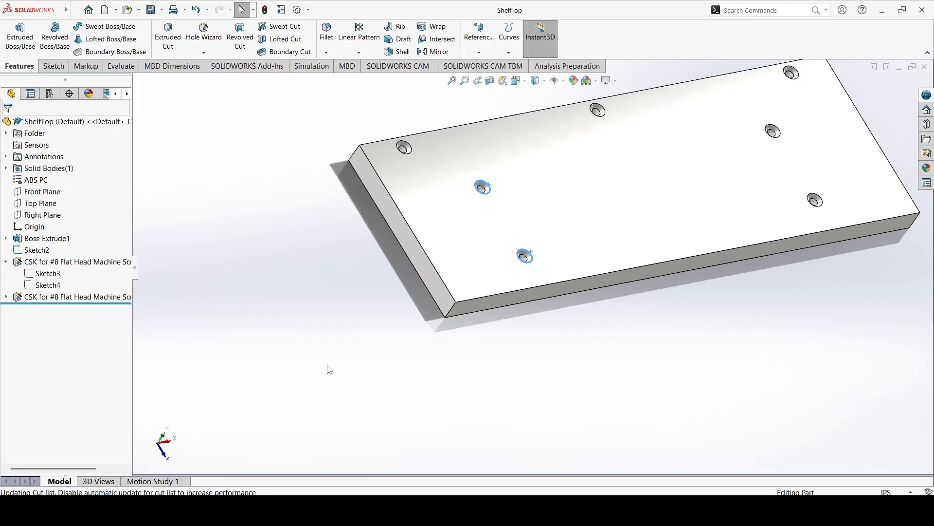
{"action": "left_click", "coordinate": [355, 343]}
{"action": "middle_click_drag", "start_coordinate": [420, 337], "coordinate": [296, 307]}
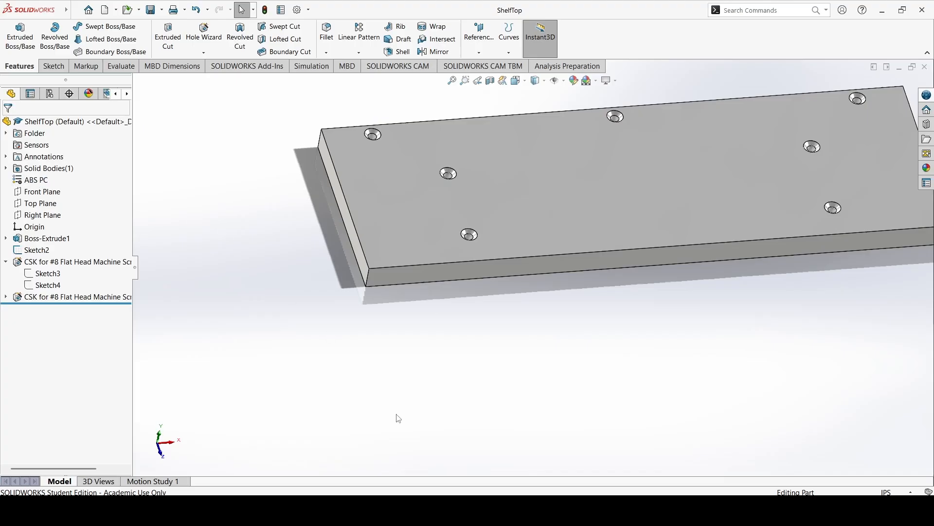
Switch to the ShelfBack part and apply the ABS PC material from the Plastics category.
{"action": "mouse_move", "coordinate": [589, 515]}
{"action": "left_click", "coordinate": [574, 436]}
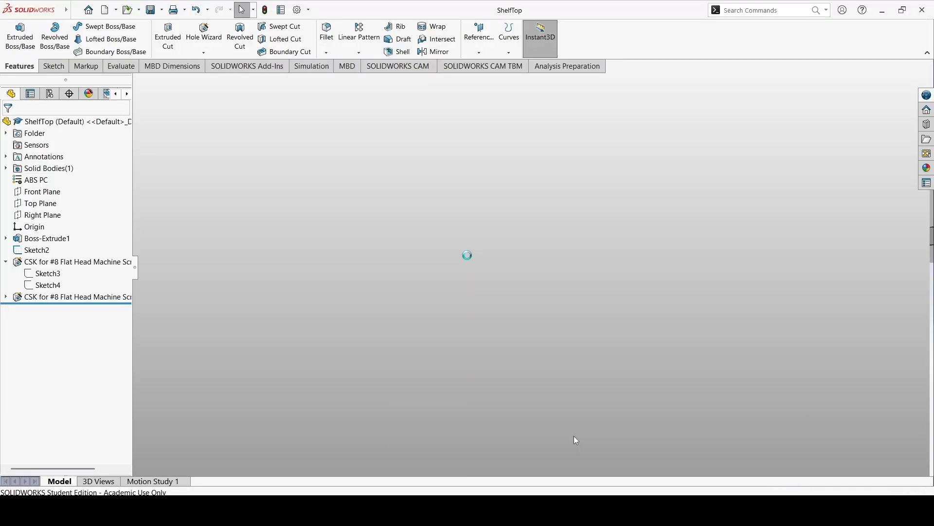
{"action": "right_click", "coordinate": [56, 180]}
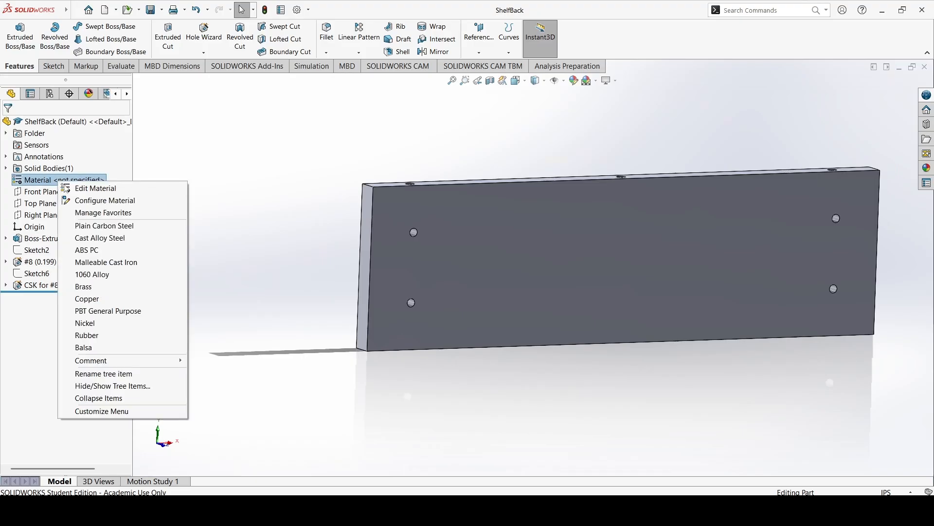
{"action": "left_click", "coordinate": [208, 262]}
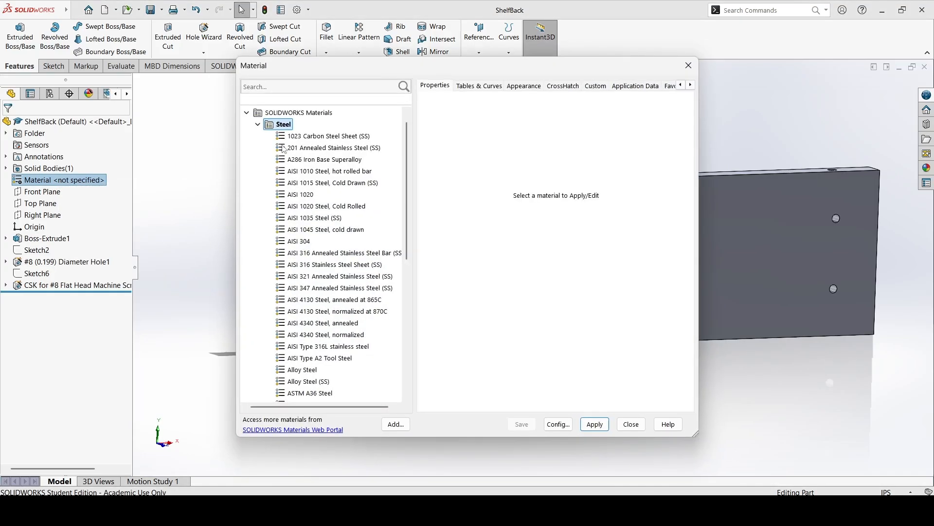
{"action": "left_click", "coordinate": [259, 135]}
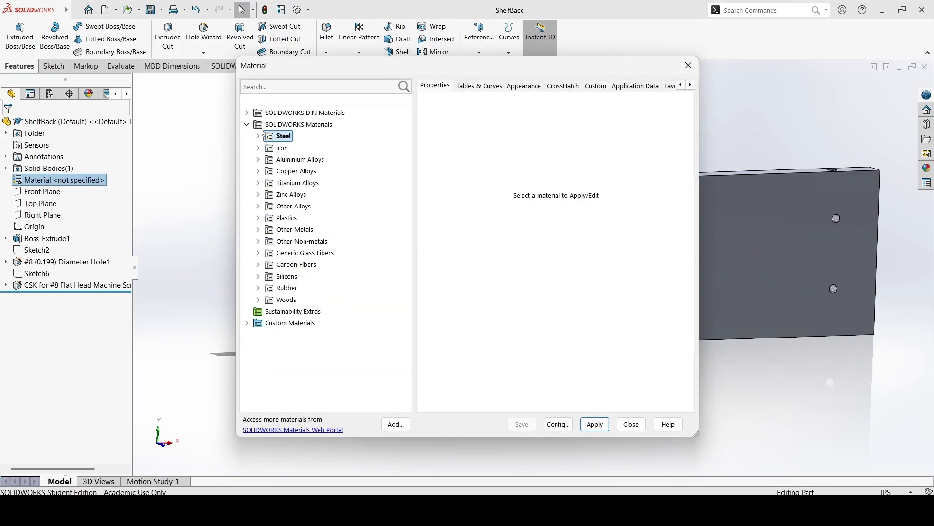
{"action": "left_click", "coordinate": [259, 289]}
{"action": "left_click", "coordinate": [259, 265]}
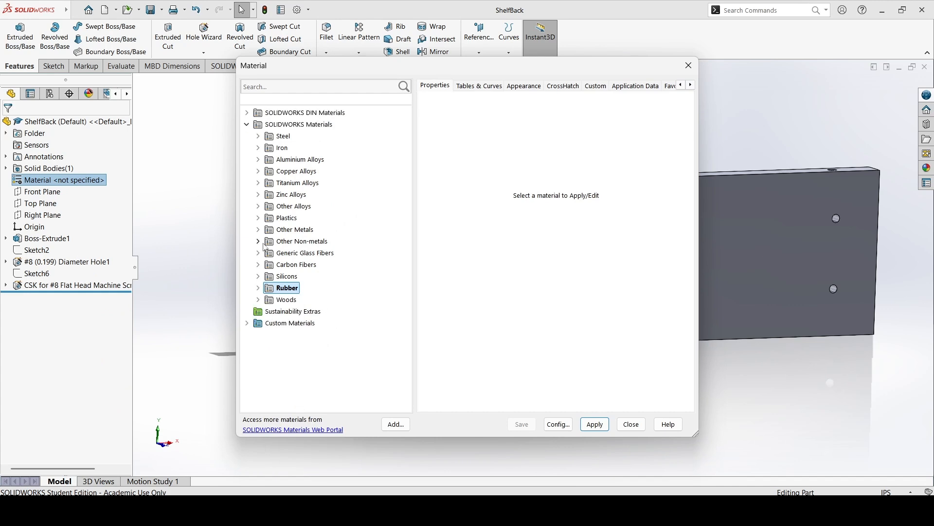
{"action": "left_click", "coordinate": [259, 218]}
{"action": "left_click", "coordinate": [298, 137]}
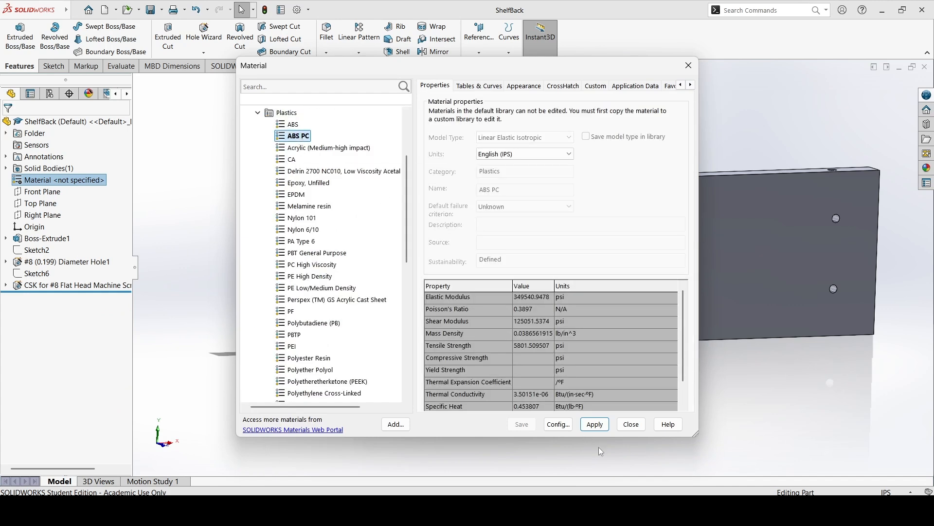
Close the material library, save the ShelfBack part and switch to the unsaved triangular bracket part.
{"action": "left_click", "coordinate": [631, 424]}
{"action": "key", "text": "ctrl+s"}
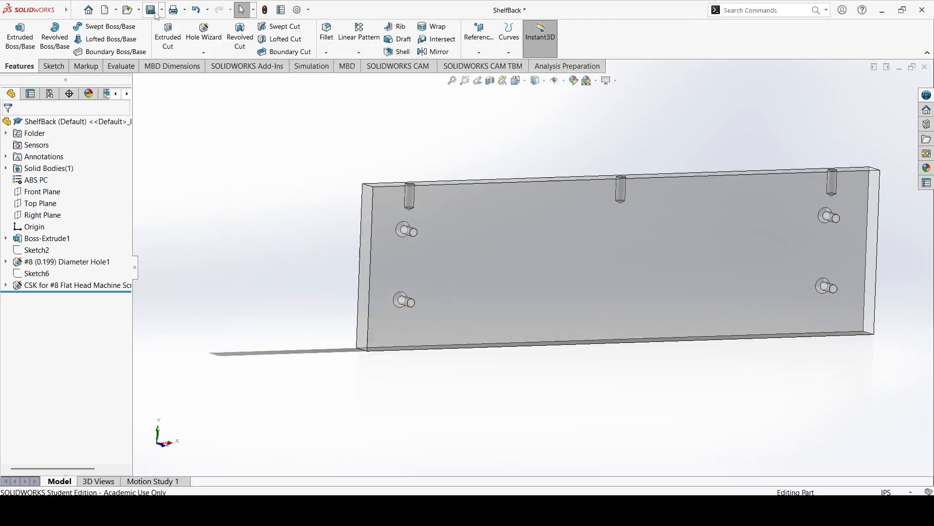
{"action": "mouse_move", "coordinate": [594, 510]}
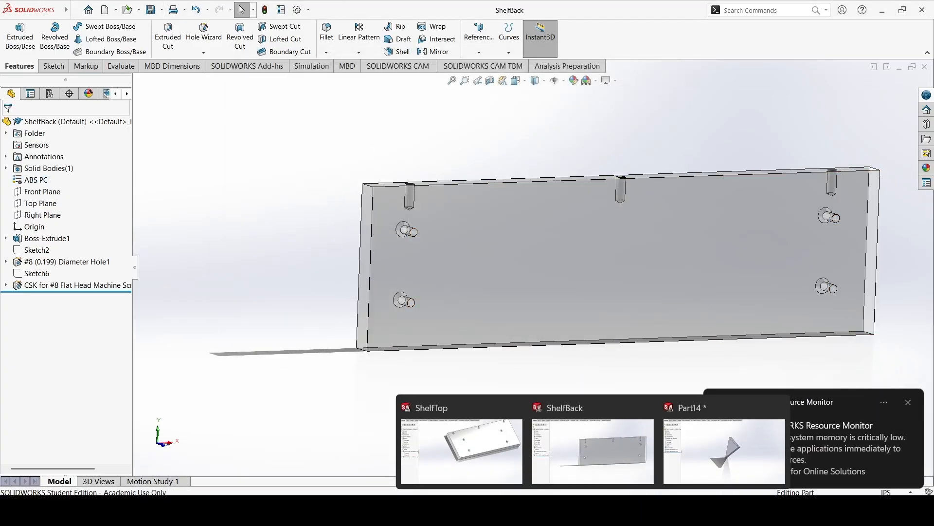
{"action": "left_click", "coordinate": [726, 446]}
{"action": "left_click", "coordinate": [909, 403]}
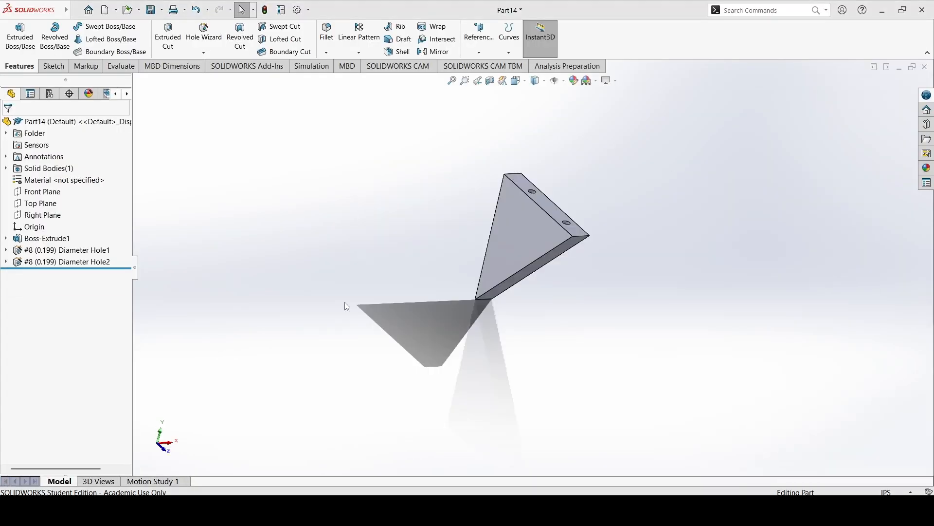
{"action": "right_click", "coordinate": [56, 179]}
{"action": "left_click", "coordinate": [73, 183]}
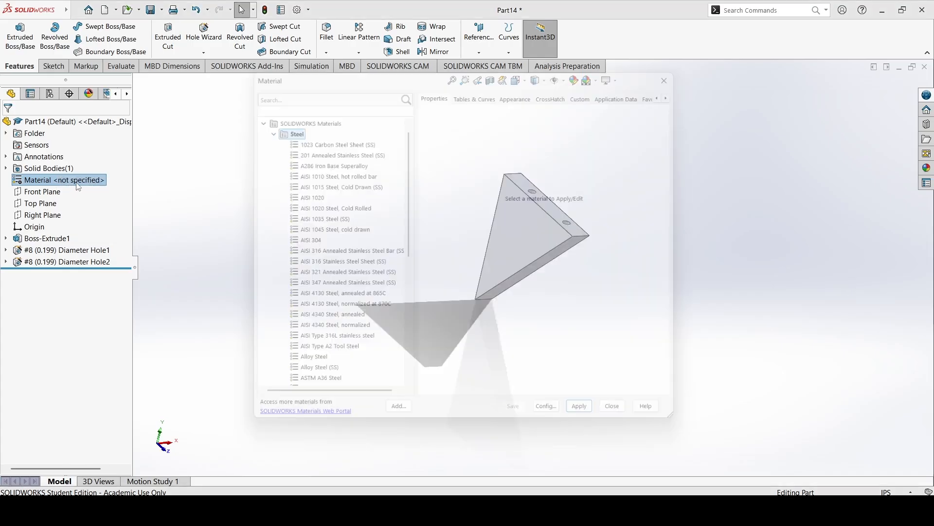
{"action": "left_click", "coordinate": [262, 115]}
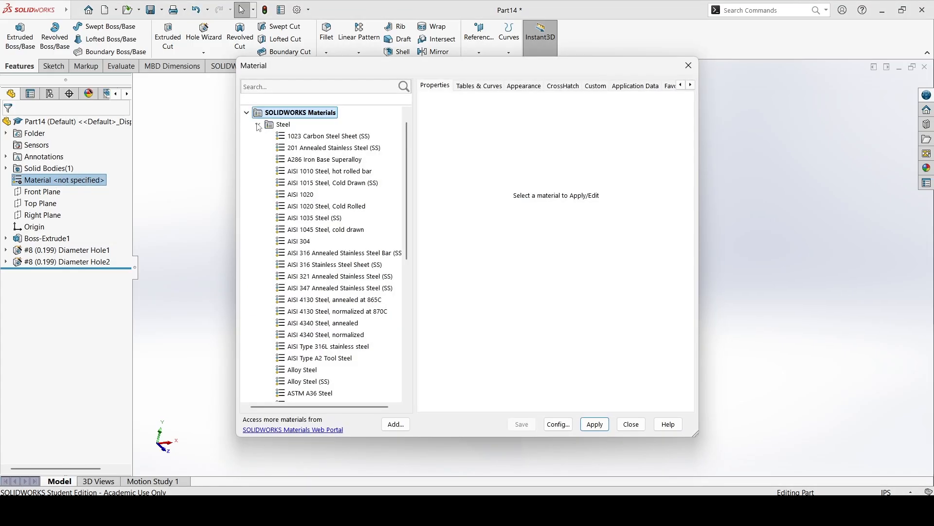
{"action": "left_click", "coordinate": [259, 125]}
{"action": "left_click", "coordinate": [631, 424]}
Assign the ABS PC material to the triangular bracket from the favorite materials.
{"action": "right_click", "coordinate": [88, 181]}
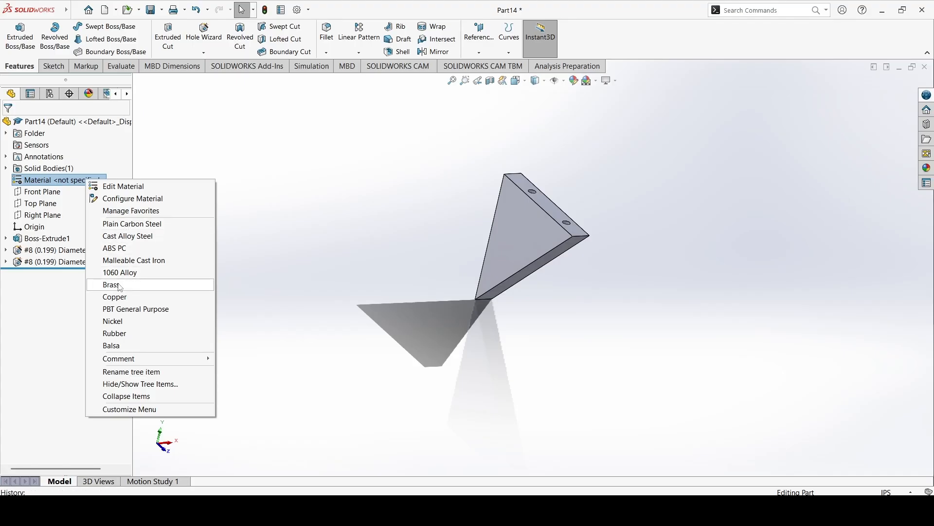
{"action": "left_click", "coordinate": [121, 248]}
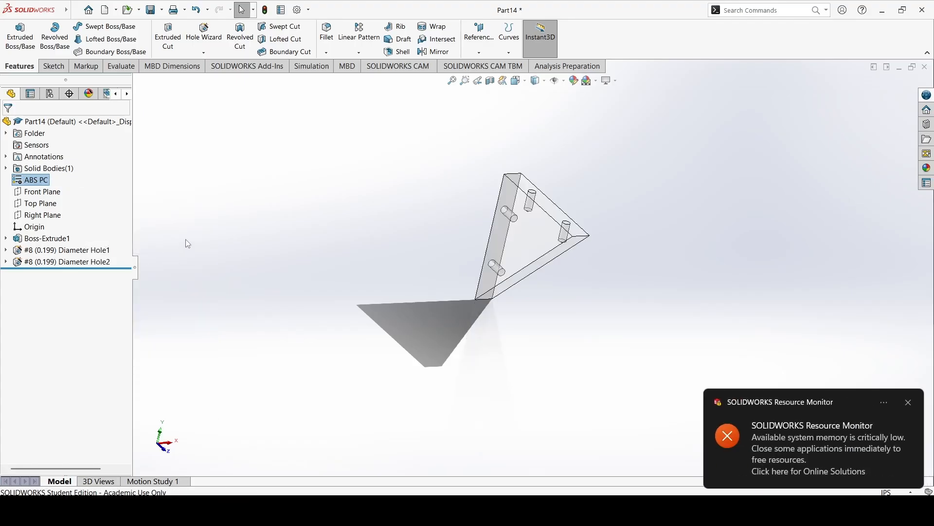
{"action": "left_click", "coordinate": [913, 403]}
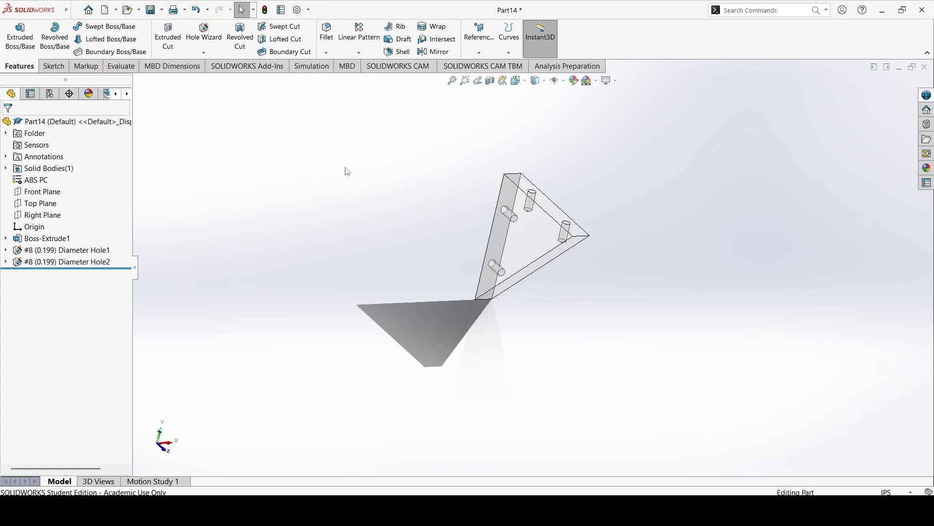
Save the bracket part as ShelfSupport in the Full Project Walkthrough - Shelf folder.
{"action": "left_click", "coordinate": [153, 11]}
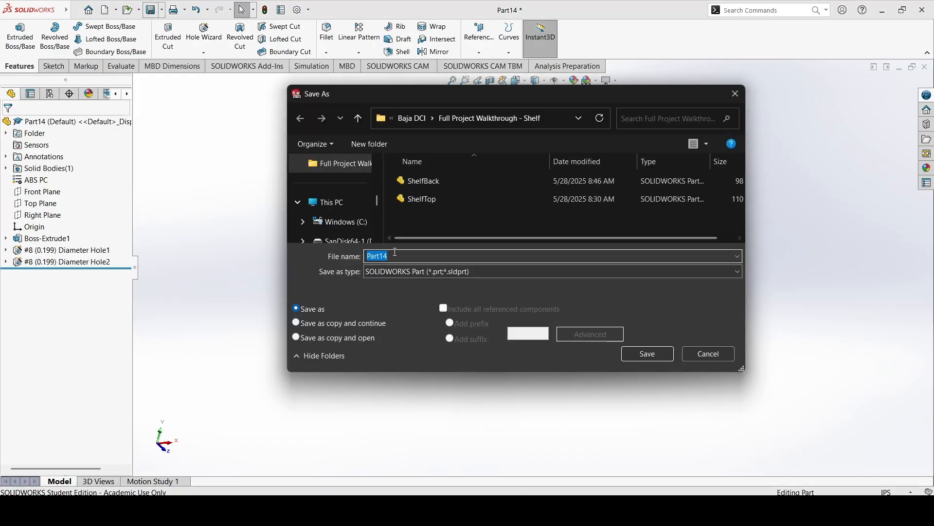
{"action": "left_click", "coordinate": [411, 200]}
{"action": "double_click", "coordinate": [421, 256]}
{"action": "type", "text": "ShelfT"}
{"action": "key", "text": "BackSpace"}
{"action": "type", "text": "Support"}
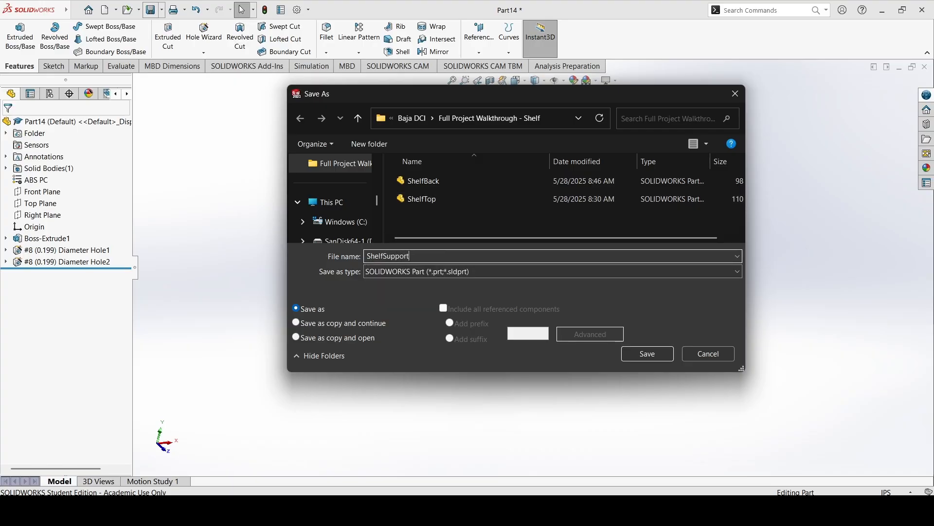
{"action": "key", "text": "Return"}
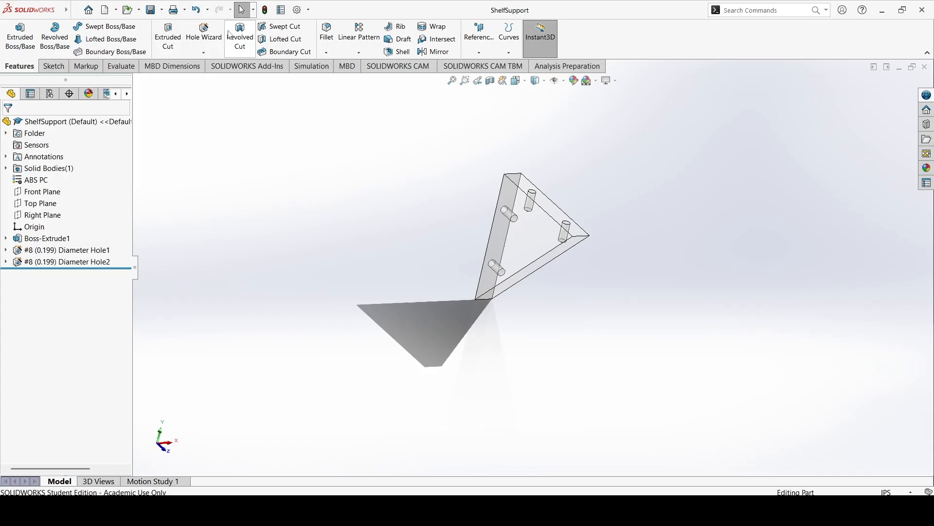
{"action": "left_click", "coordinate": [116, 10]}
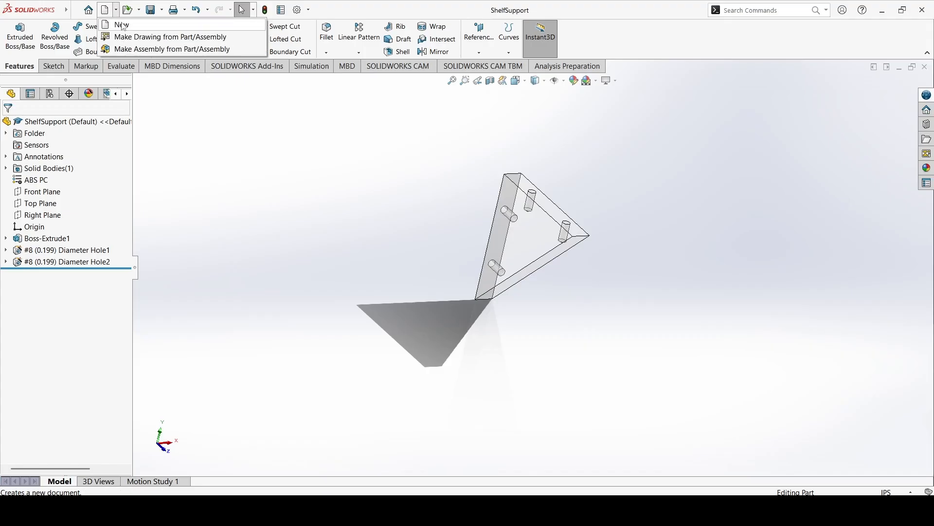
{"action": "left_click", "coordinate": [144, 49]}
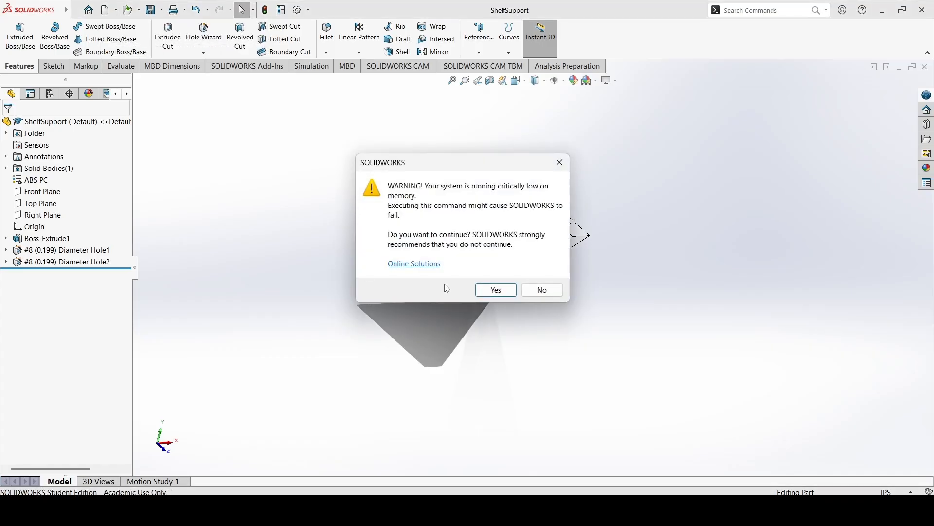
{"action": "left_click", "coordinate": [540, 294]}
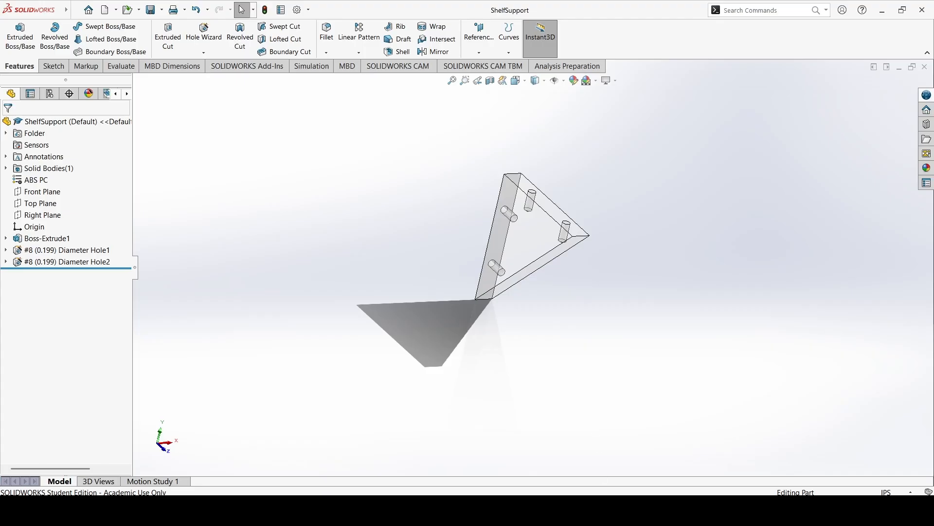
Create a new assembly document.
{"action": "mouse_move", "coordinate": [619, 510]}
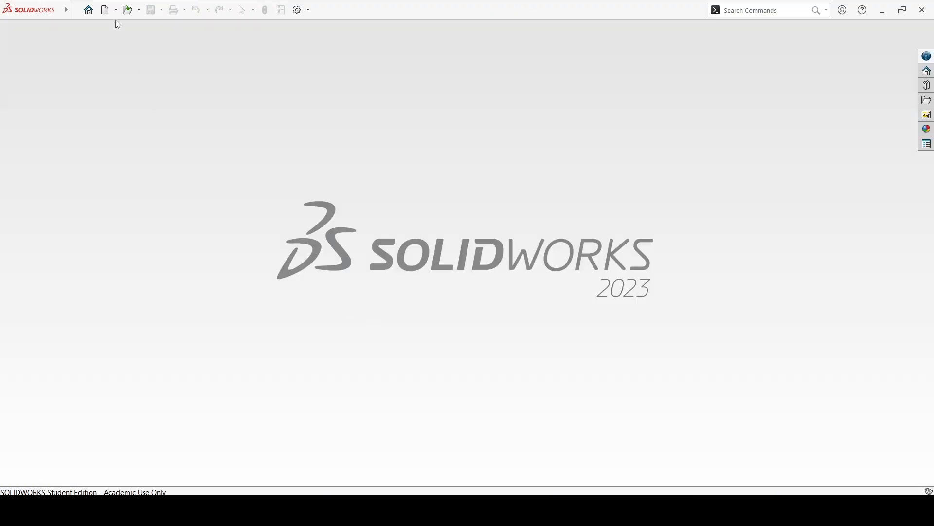
{"action": "left_click", "coordinate": [105, 10]}
{"action": "left_click", "coordinate": [347, 236]}
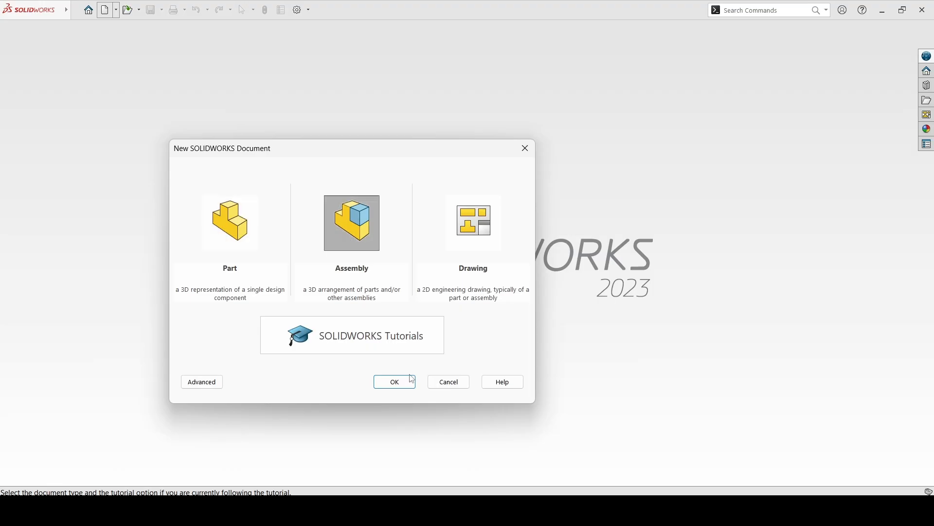
{"action": "left_click", "coordinate": [406, 384]}
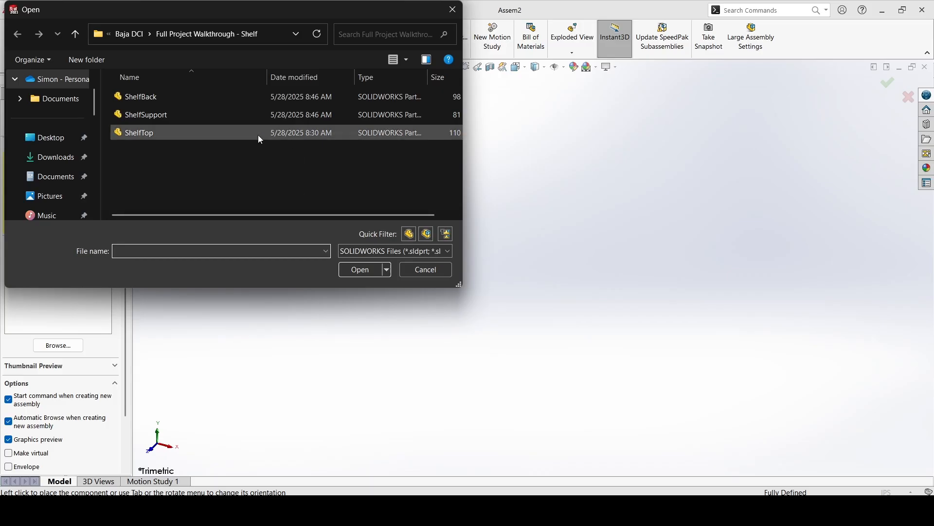
Insert the ShelfBack, ShelfSupport and ShelfTop parts together and place them apart from one another in the assembly.
{"action": "left_click", "coordinate": [207, 139]}
{"action": "left_click", "coordinate": [175, 100], "text": "shift"}
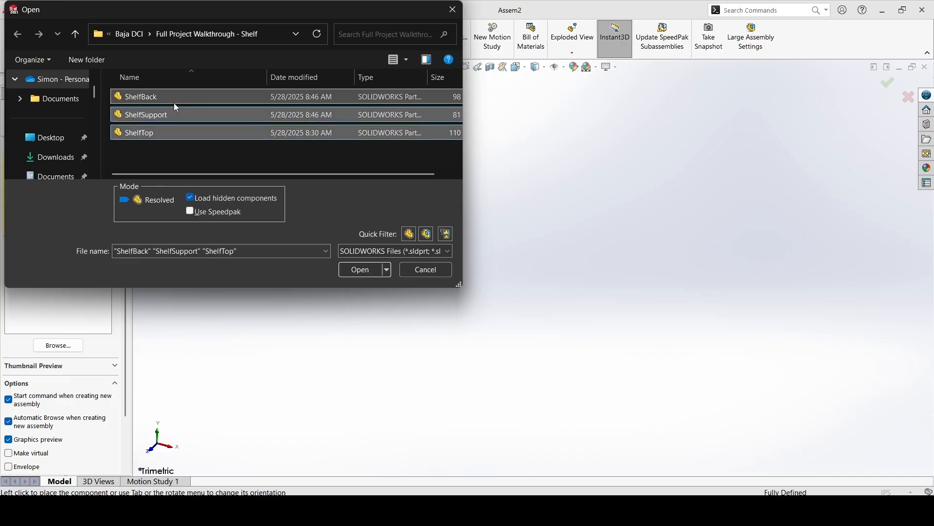
{"action": "left_click", "coordinate": [362, 269]}
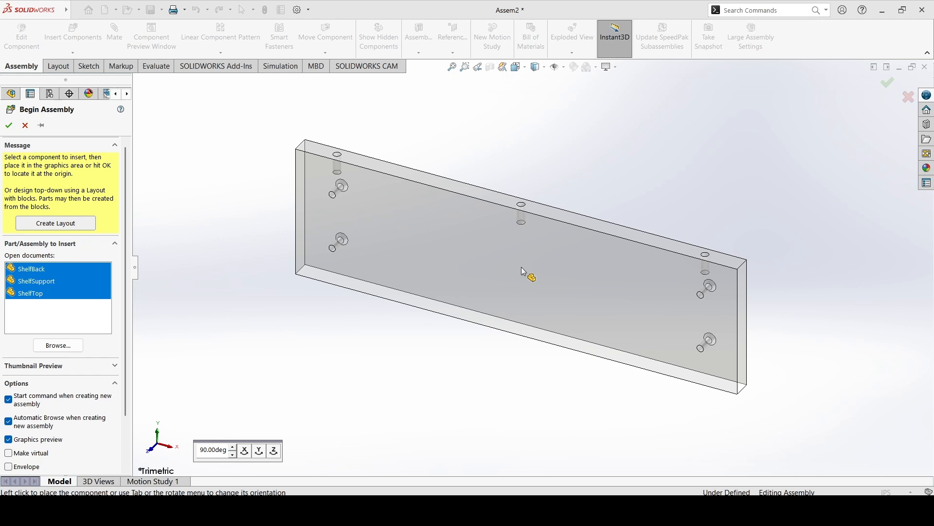
{"action": "left_click", "coordinate": [522, 268]}
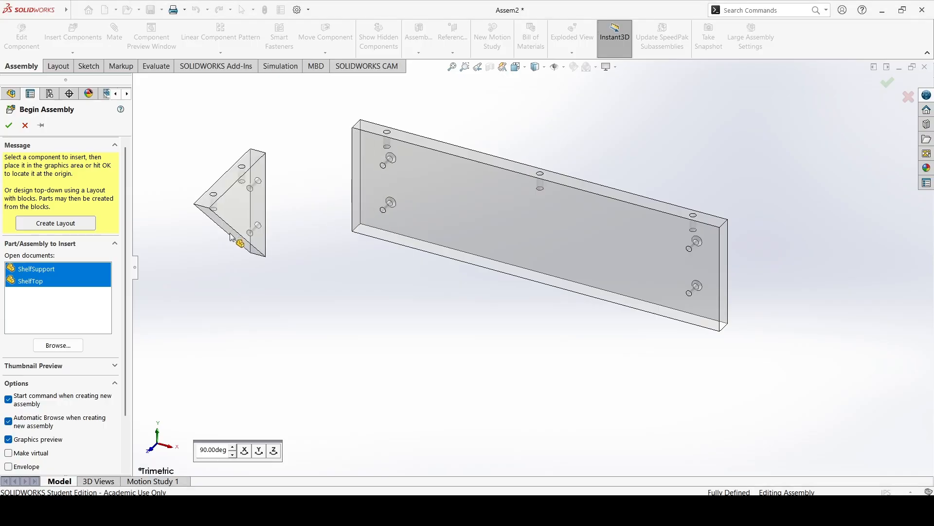
{"action": "left_click", "coordinate": [231, 234]}
{"action": "left_click", "coordinate": [439, 356]}
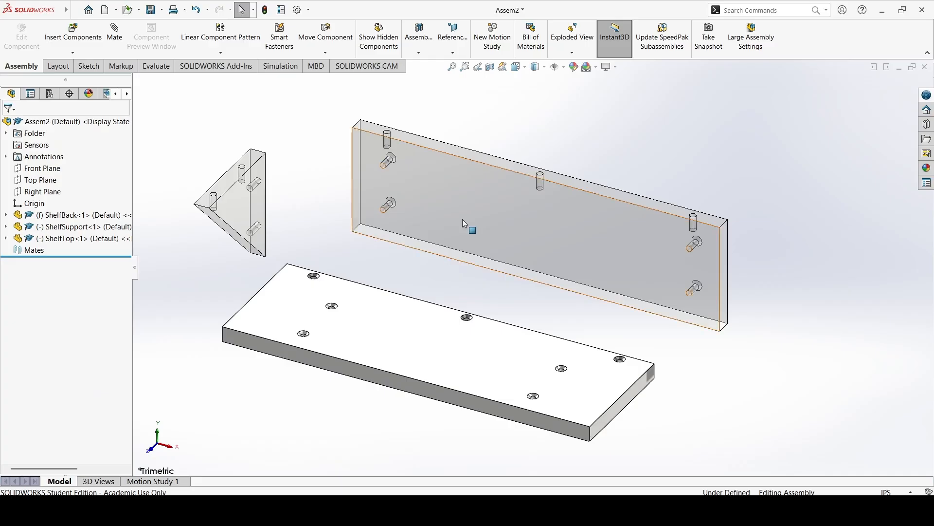
Change the transparency of the ShelfBack and ShelfSupport components so that both display as opaque.
{"action": "left_click", "coordinate": [96, 214]}
{"action": "right_click", "coordinate": [98, 212]}
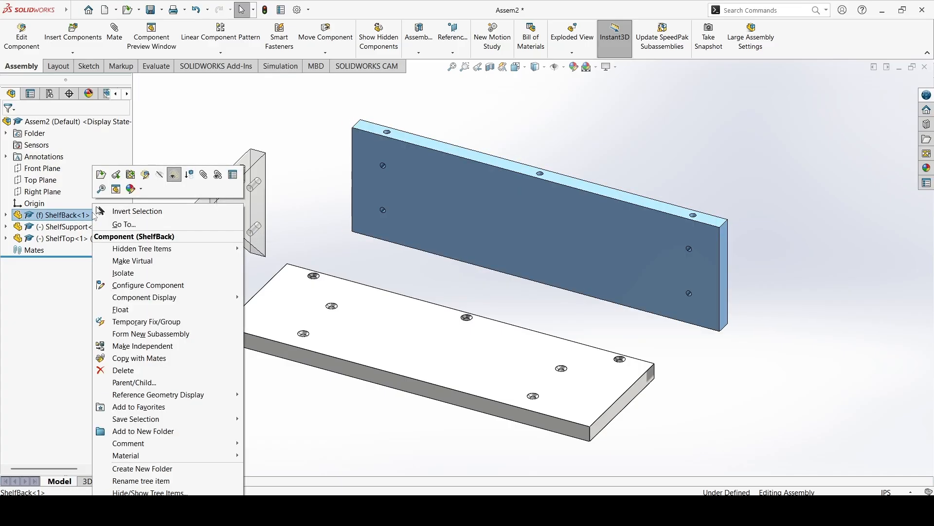
{"action": "left_click", "coordinate": [172, 175]}
{"action": "left_click", "coordinate": [326, 210]}
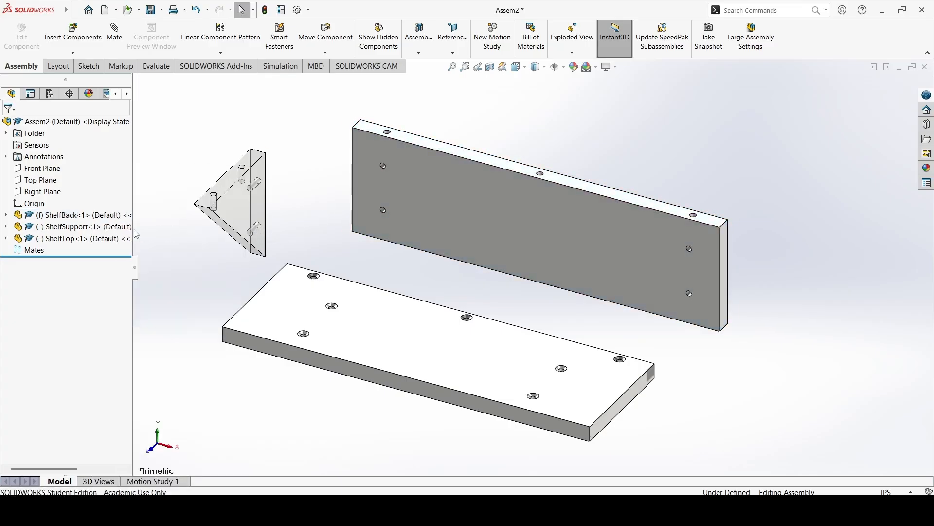
{"action": "left_click", "coordinate": [89, 227]}
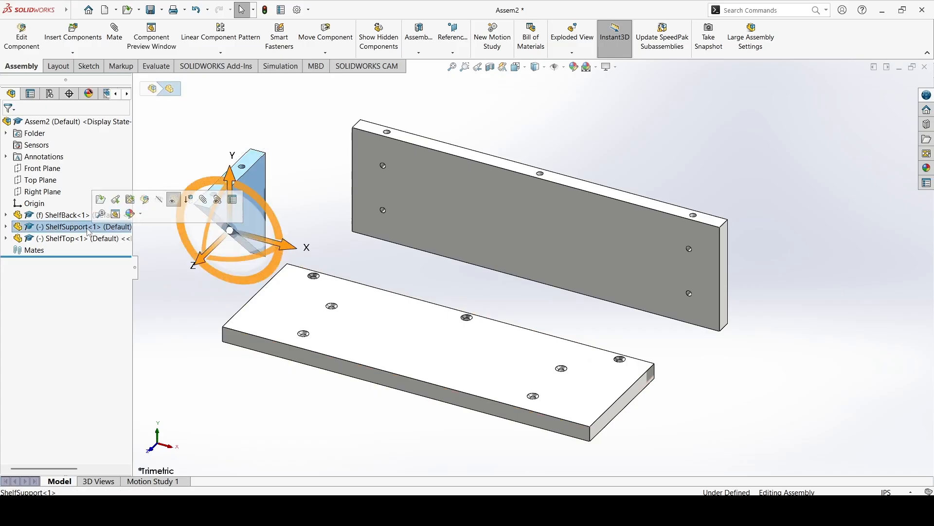
{"action": "right_click", "coordinate": [88, 229]}
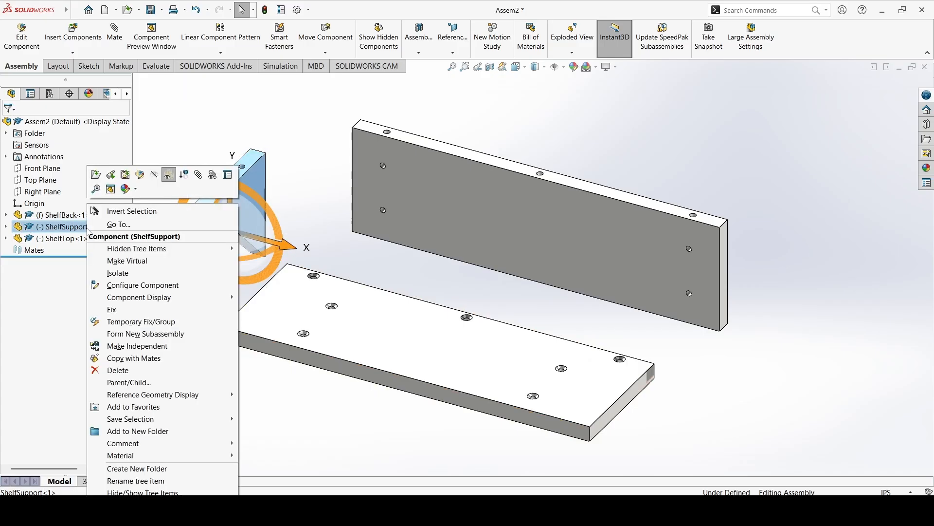
{"action": "left_click", "coordinate": [173, 180]}
{"action": "left_click", "coordinate": [312, 148]}
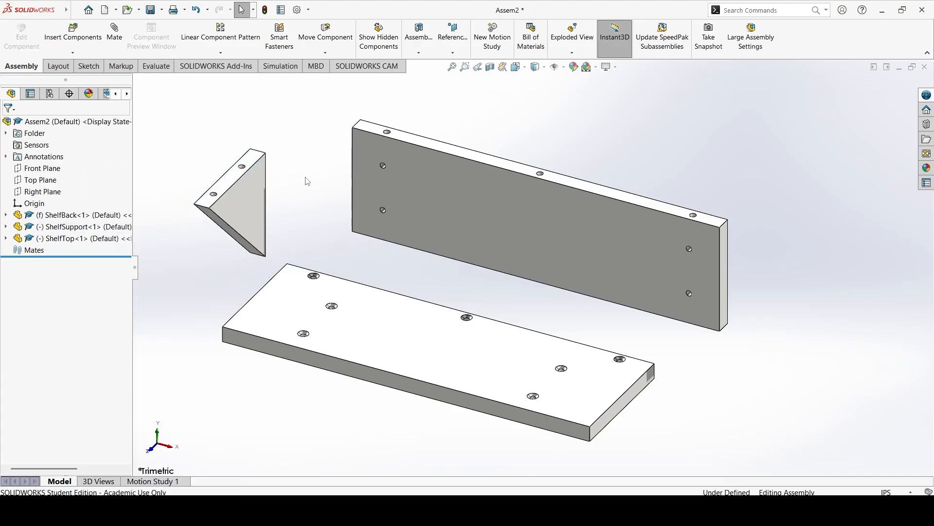
Move the ShelfTop and ShelfSupport components slightly and try to move the fixed ShelfBack.
{"action": "mouse_move", "coordinate": [565, 247]}
{"action": "middle_mouse_down"}
{"action": "mouse_move", "coordinate": [475, 258]}
{"action": "mouse_move", "coordinate": [560, 258]}
{"action": "middle_mouse_up"}
{"action": "mouse_move", "coordinate": [564, 248]}
{"action": "left_mouse_down"}
{"action": "mouse_move", "coordinate": [609, 242]}
{"action": "mouse_move", "coordinate": [565, 244]}
{"action": "left_mouse_up"}
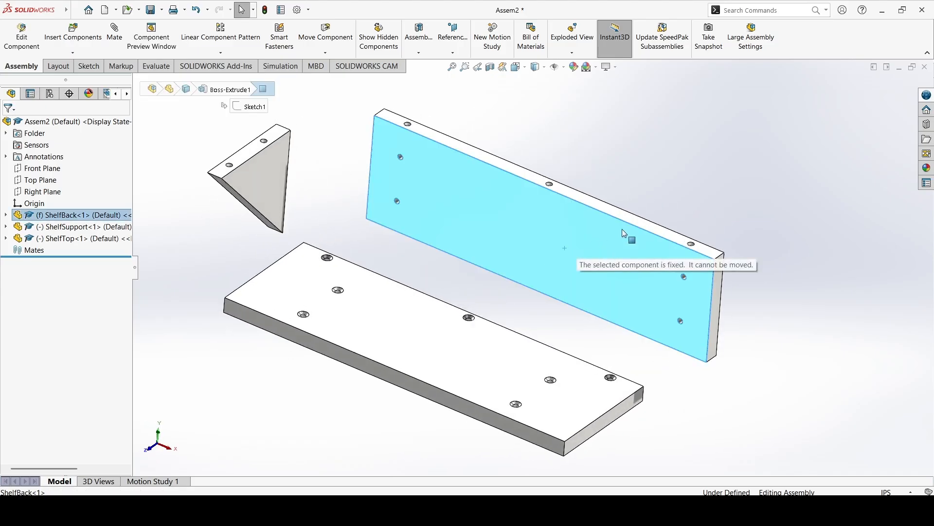
{"action": "left_click_drag", "start_coordinate": [412, 335], "coordinate": [402, 367]}
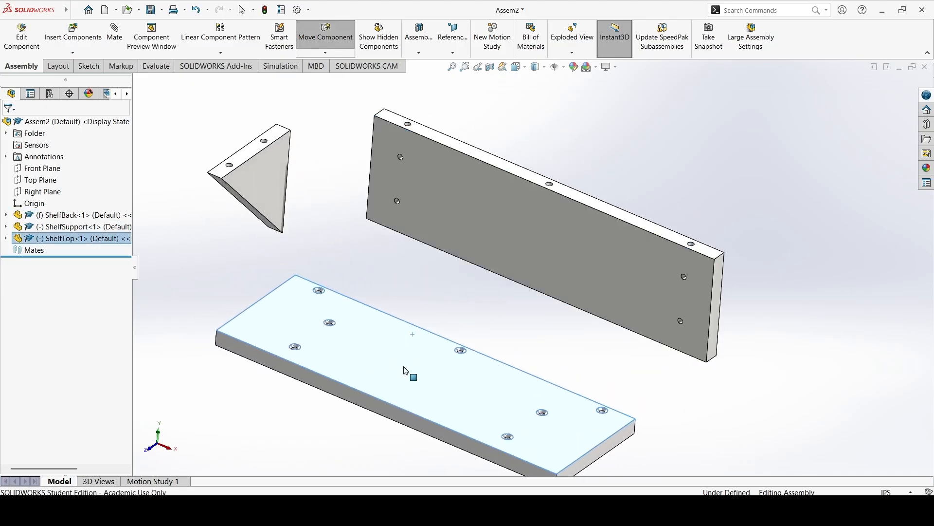
{"action": "left_click_drag", "start_coordinate": [266, 167], "coordinate": [255, 188]}
{"action": "left_click", "coordinate": [339, 240]}
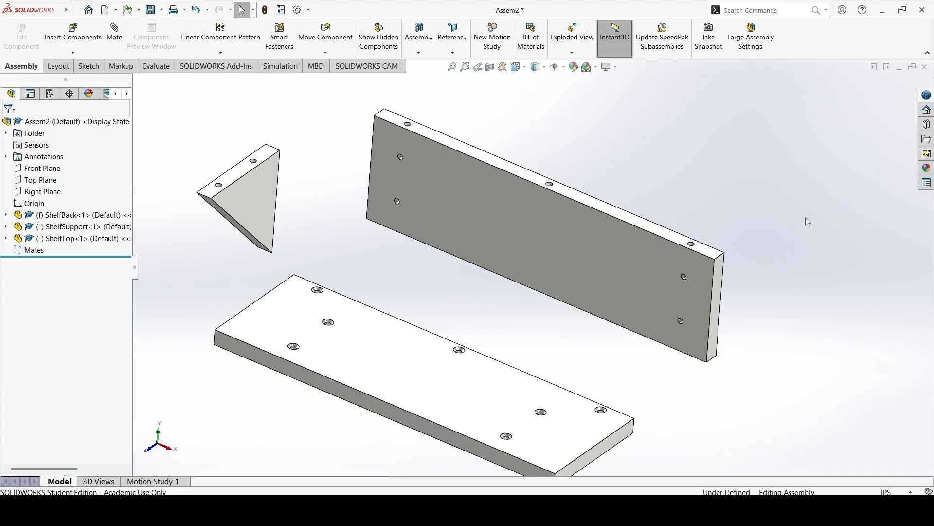
{"action": "left_click_drag", "start_coordinate": [516, 216], "coordinate": [560, 215]}
{"action": "left_click", "coordinate": [650, 146]}
Add a concentric mate between the upper back-face hole of ShelfSupport and the matching upper hole of ShelfBack.
{"action": "left_click", "coordinate": [115, 35]}
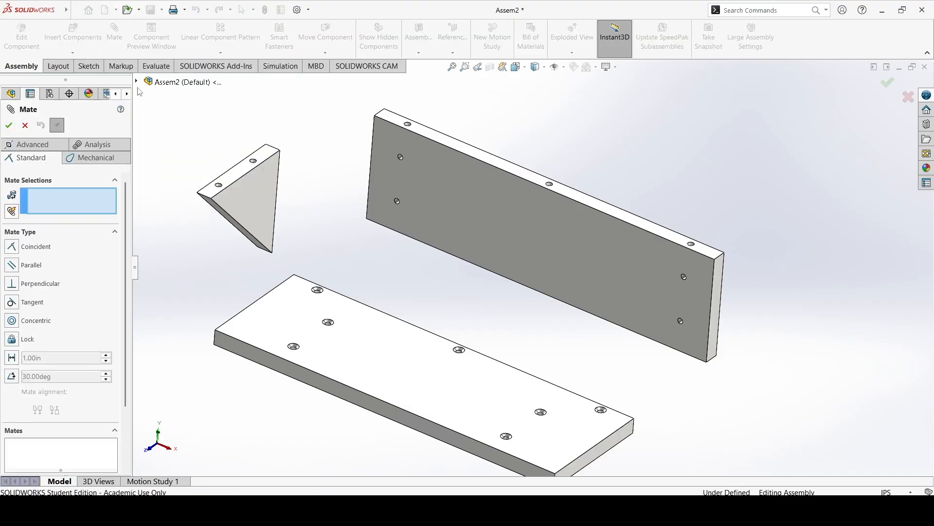
{"action": "middle_click_drag", "start_coordinate": [263, 330], "coordinate": [203, 275]}
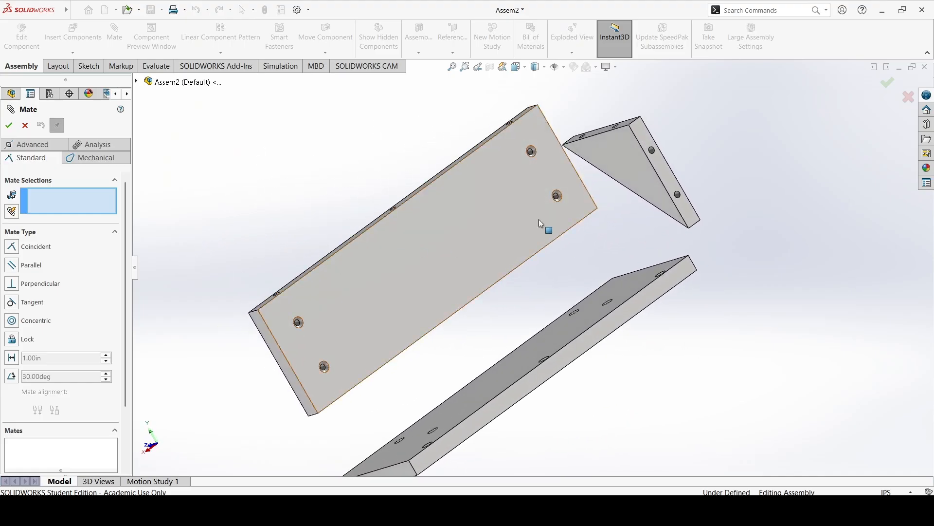
{"action": "left_click", "coordinate": [652, 152]}
{"action": "middle_click_drag", "start_coordinate": [652, 155], "coordinate": [513, 188]}
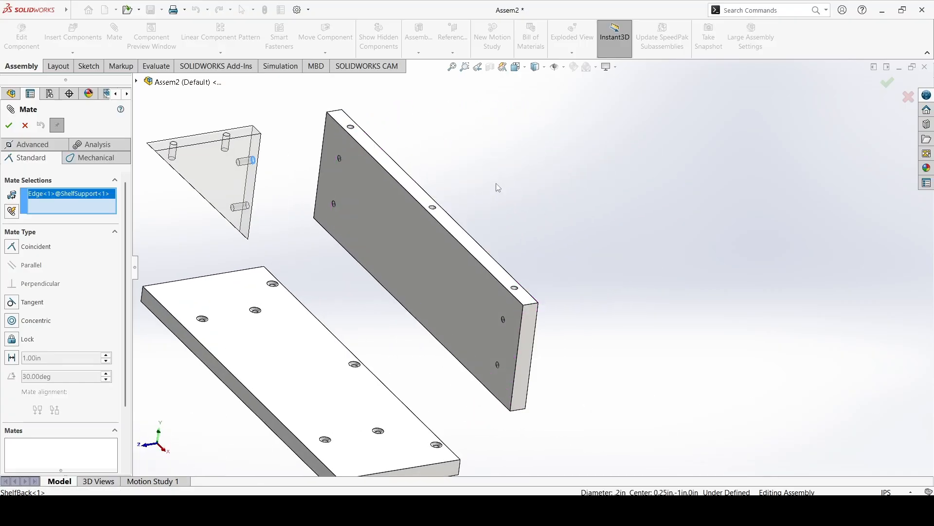
{"action": "left_click", "coordinate": [342, 160]}
{"action": "scroll", "coordinate": [356, 173], "scroll_direction": "down", "scroll_amount": 3}
{"action": "mouse_move", "coordinate": [355, 172]}
{"action": "middle_mouse_down"}
{"action": "mouse_move", "coordinate": [388, 166]}
{"action": "mouse_move", "coordinate": [372, 176]}
{"action": "middle_mouse_up"}
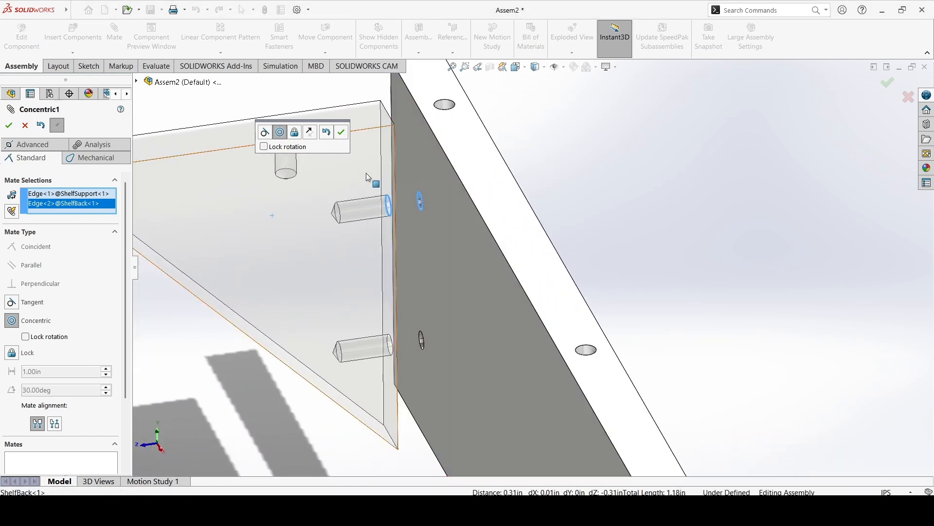
{"action": "left_click", "coordinate": [343, 133]}
Add a concentric mate between the lower back-face hole of ShelfSupport and the matching lower hole of ShelfBack.
{"action": "left_click_drag", "start_coordinate": [403, 202], "coordinate": [363, 212]}
{"action": "middle_click_drag", "start_coordinate": [380, 211], "coordinate": [390, 255]}
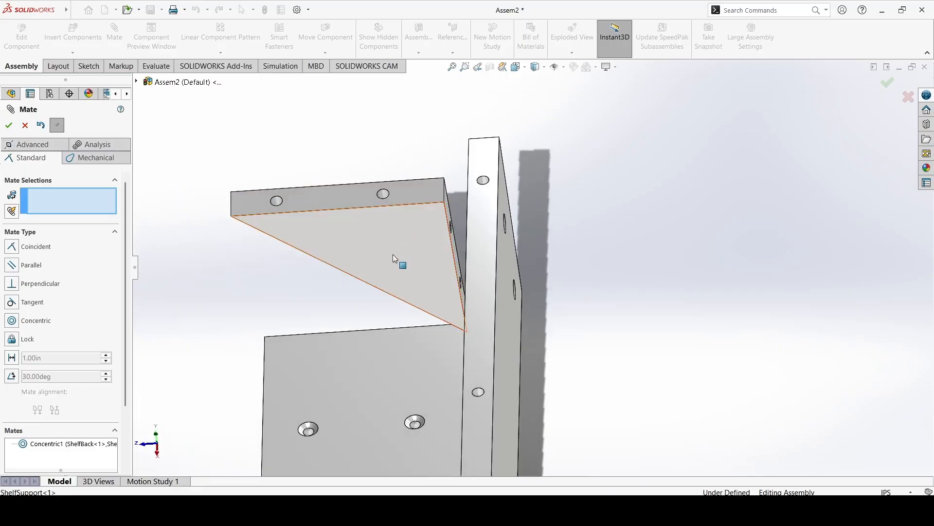
{"action": "scroll", "coordinate": [478, 292], "scroll_direction": "down", "scroll_amount": 5}
{"action": "left_click", "coordinate": [465, 276]}
{"action": "scroll", "coordinate": [467, 278], "scroll_direction": "up", "scroll_amount": 5}
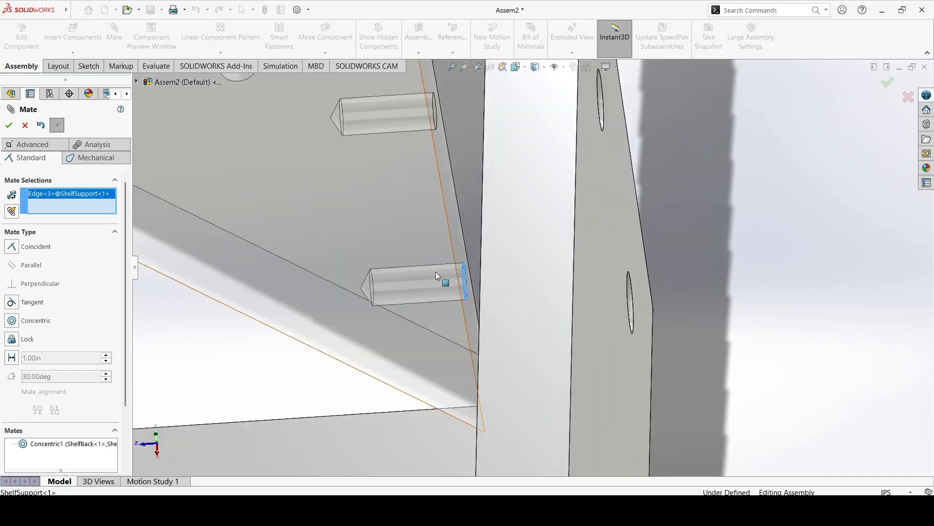
{"action": "left_click", "coordinate": [487, 279]}
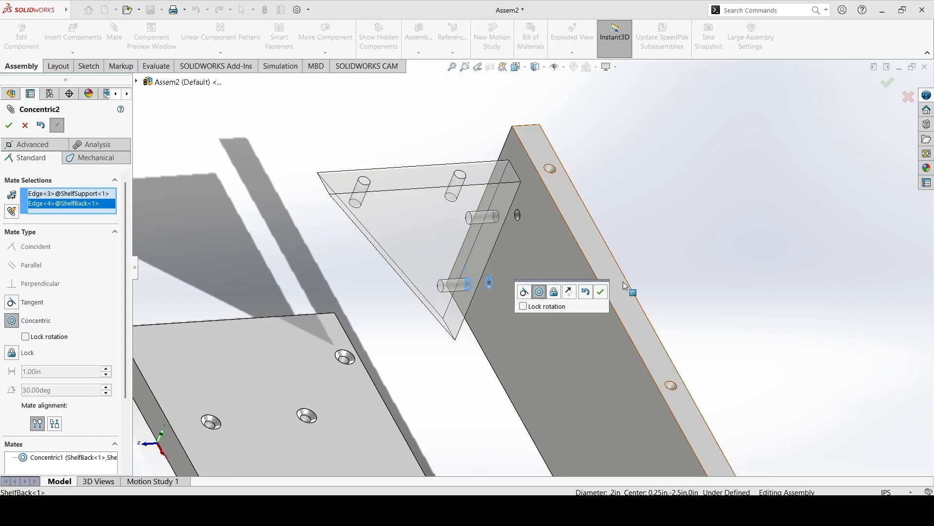
{"action": "left_click", "coordinate": [606, 292]}
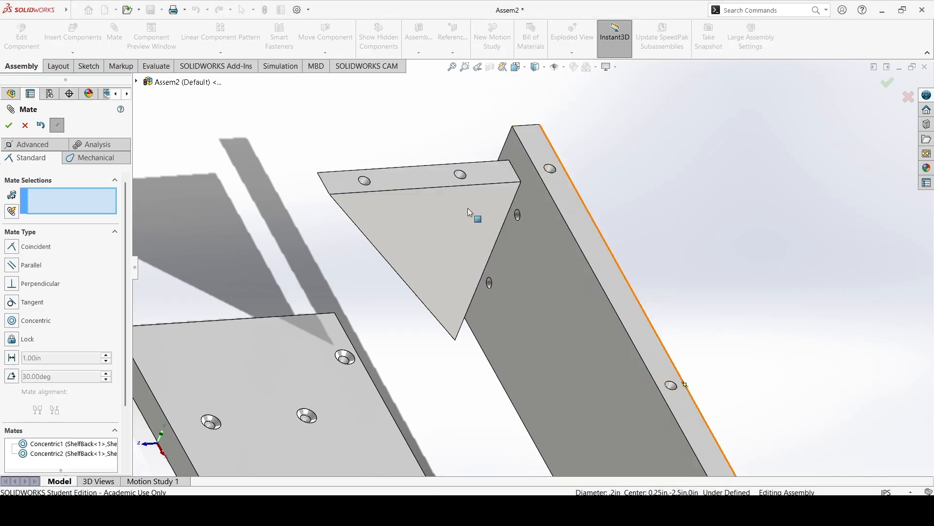
Add a coincident mate between the back face of ShelfSupport and the front face of ShelfBack, and finish mating.
{"action": "mouse_move", "coordinate": [431, 228]}
{"action": "left_mouse_down"}
{"action": "mouse_move", "coordinate": [451, 235]}
{"action": "mouse_move", "coordinate": [421, 236]}
{"action": "left_mouse_up"}
{"action": "middle_click_drag", "start_coordinate": [395, 223], "coordinate": [515, 204]}
{"action": "left_click", "coordinate": [490, 188]}
{"action": "left_click", "coordinate": [517, 204]}
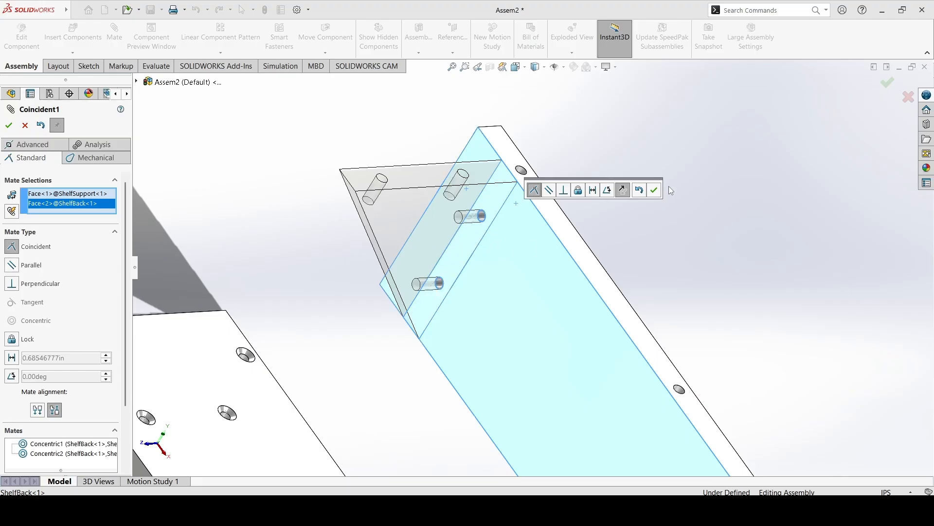
{"action": "left_click", "coordinate": [654, 190]}
{"action": "scroll", "coordinate": [508, 239], "scroll_direction": "up", "scroll_amount": 5}
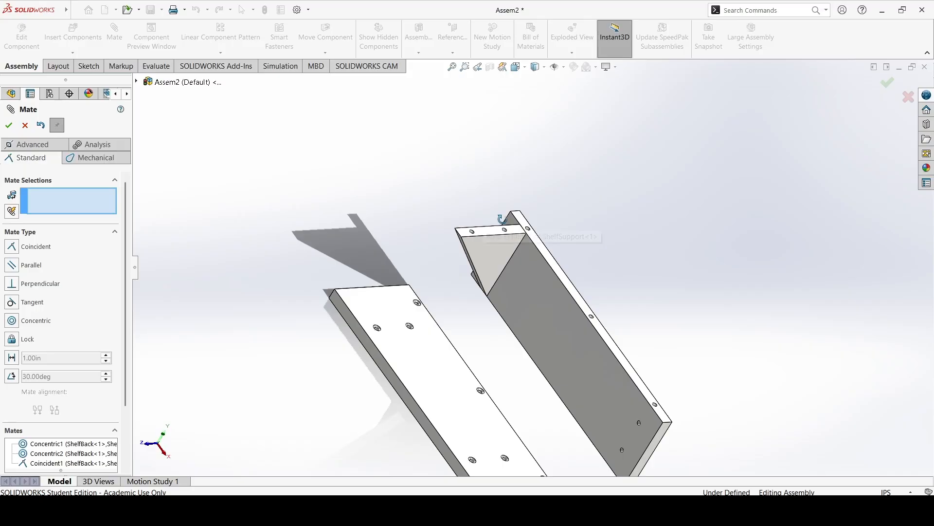
{"action": "left_click", "coordinate": [25, 125]}
Try to move the ShelfSupport component to check that it is held by its mates, and clear the selection.
{"action": "left_click", "coordinate": [506, 250]}
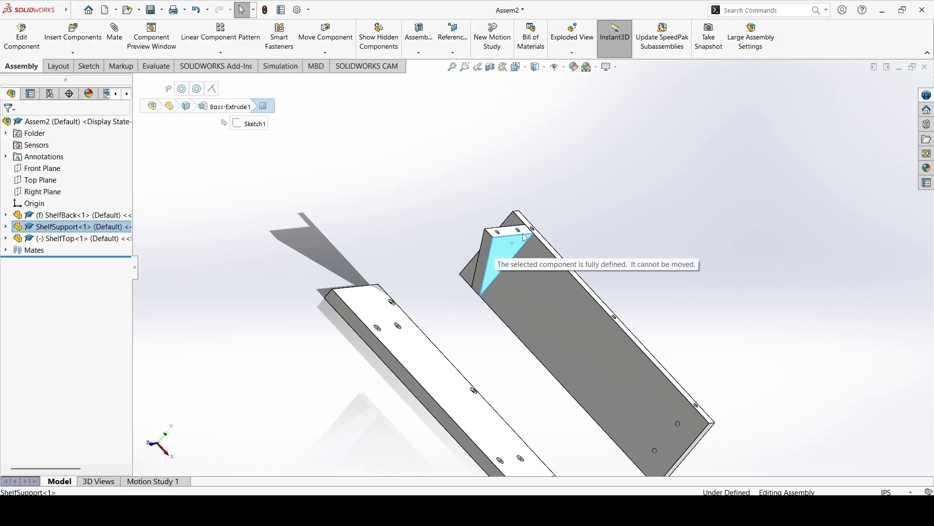
{"action": "left_click", "coordinate": [643, 255]}
{"action": "middle_click_drag", "start_coordinate": [624, 241], "coordinate": [551, 255]}
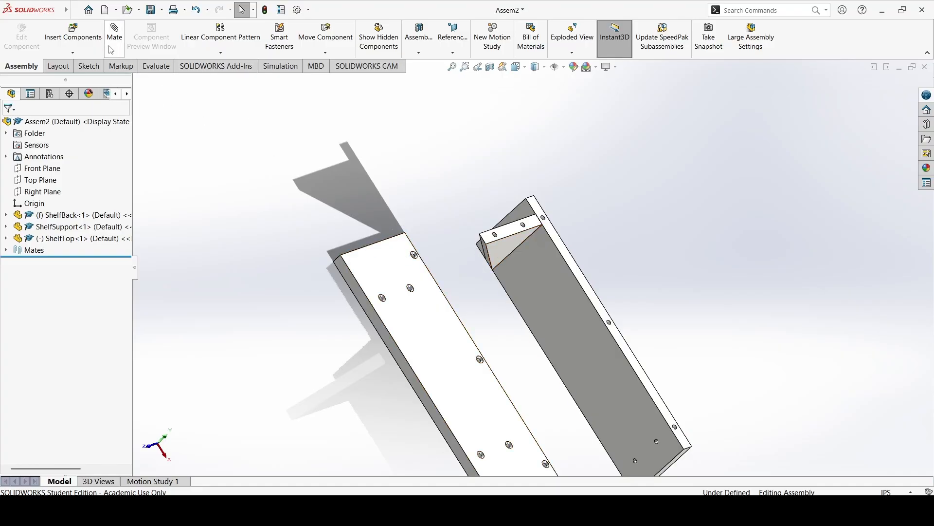
{"action": "middle_click_drag", "start_coordinate": [382, 250], "coordinate": [433, 244]}
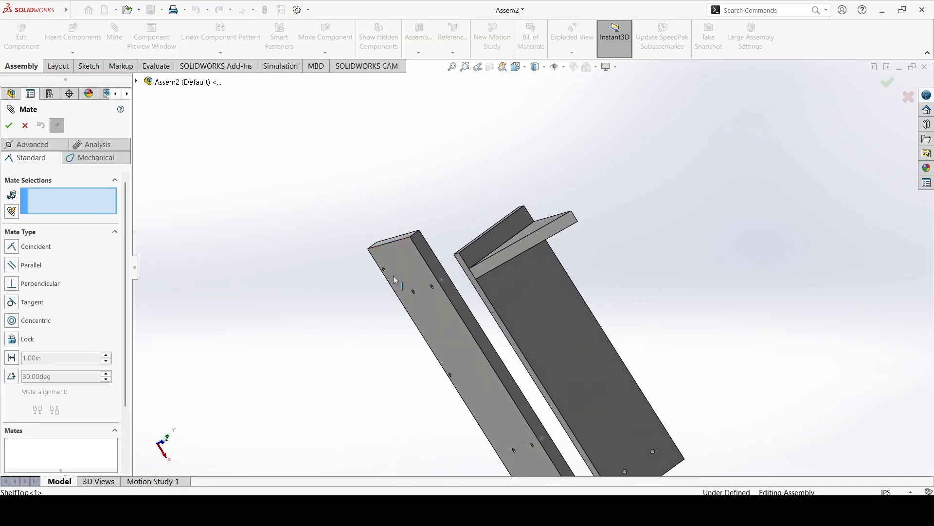
{"action": "scroll", "coordinate": [383, 274], "scroll_direction": "down", "scroll_amount": 6}
{"action": "left_click", "coordinate": [457, 265]}
{"action": "scroll", "coordinate": [483, 253], "scroll_direction": "up", "scroll_amount": 7}
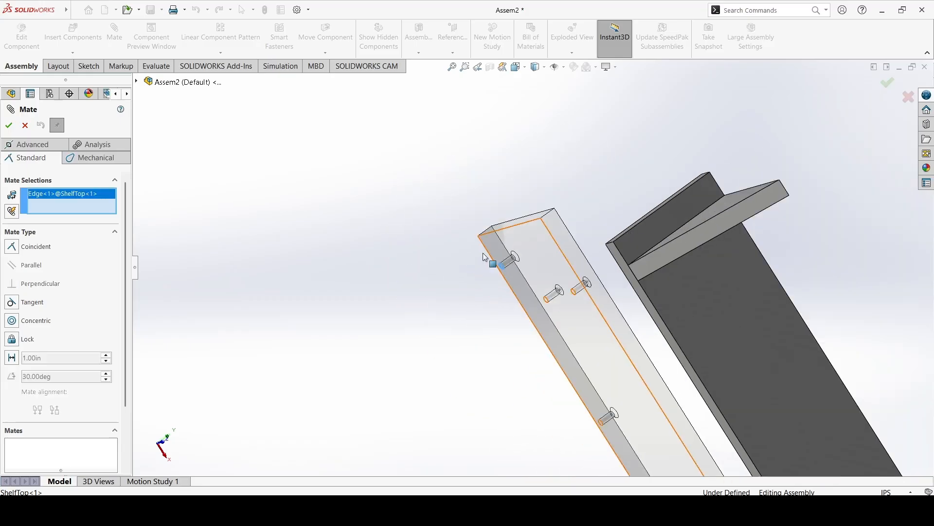
{"action": "middle_click_drag", "start_coordinate": [605, 252], "coordinate": [508, 276]}
{"action": "scroll", "coordinate": [660, 242], "scroll_direction": "down", "scroll_amount": 5}
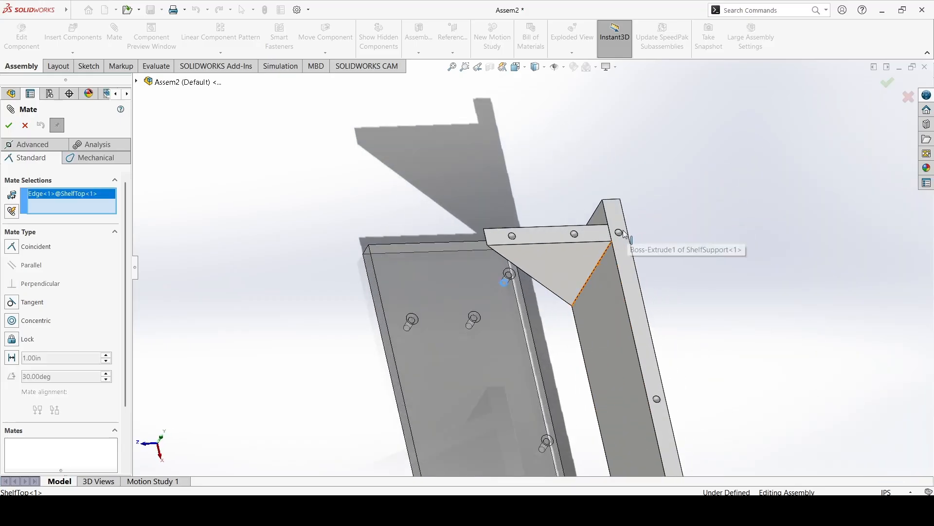
{"action": "left_click", "coordinate": [622, 234]}
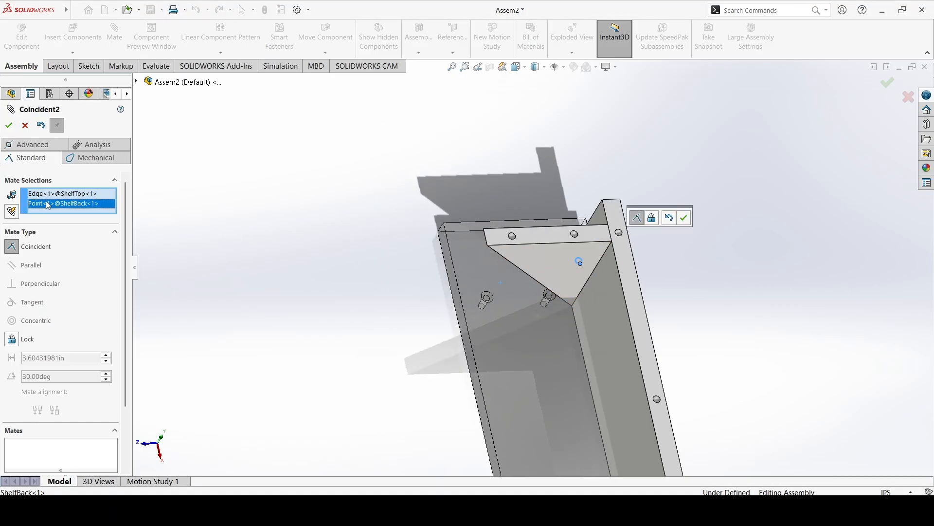
{"action": "key", "text": "Delete"}
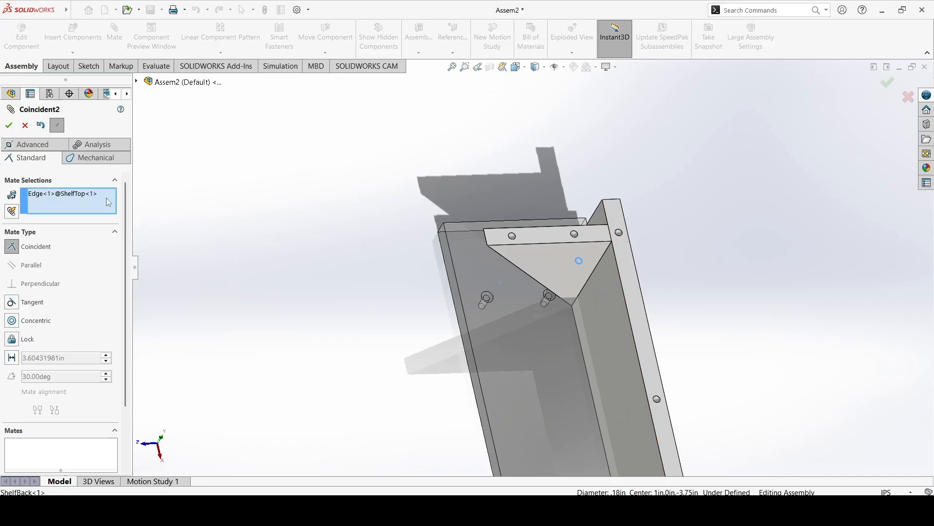
{"action": "left_click", "coordinate": [616, 235]}
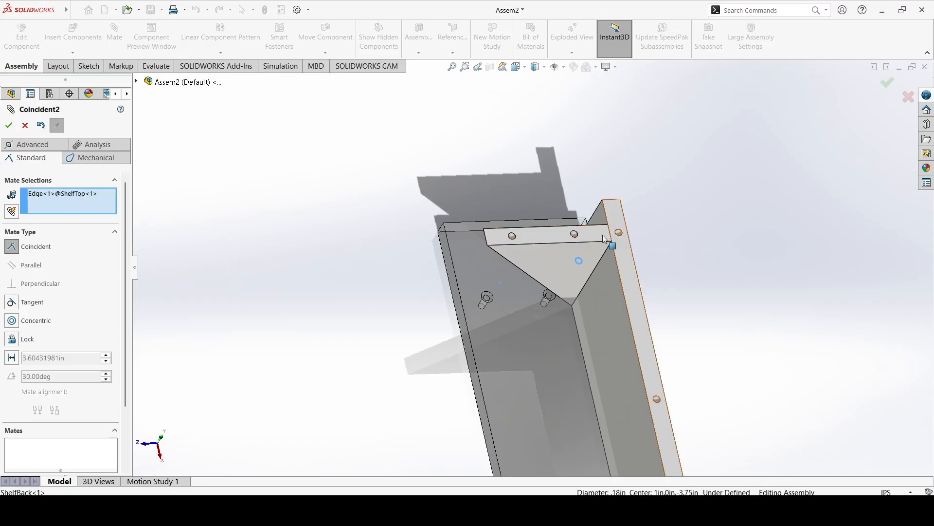
{"action": "left_click", "coordinate": [25, 125]}
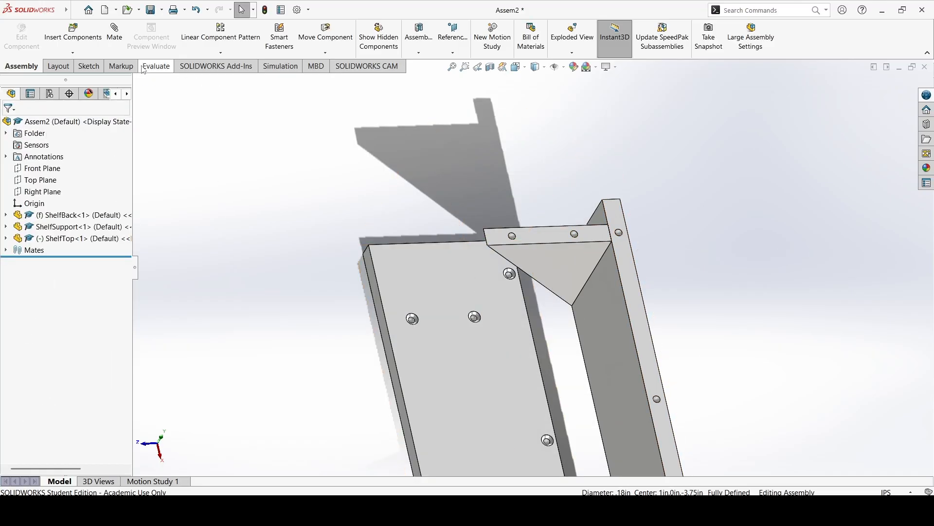
Add a concentric mate between the ShelfBack top-edge hole beside ShelfSupport and the matching rear corner hole of ShelfTop.
{"action": "left_click", "coordinate": [621, 235]}
{"action": "middle_click_drag", "start_coordinate": [528, 278], "coordinate": [351, 311]}
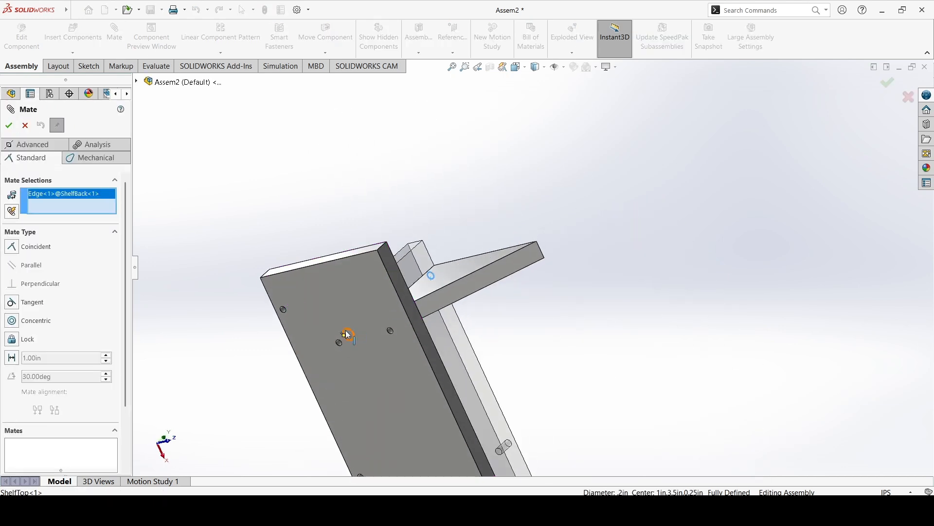
{"action": "left_click", "coordinate": [282, 310]}
{"action": "middle_click_drag", "start_coordinate": [315, 302], "coordinate": [277, 302]}
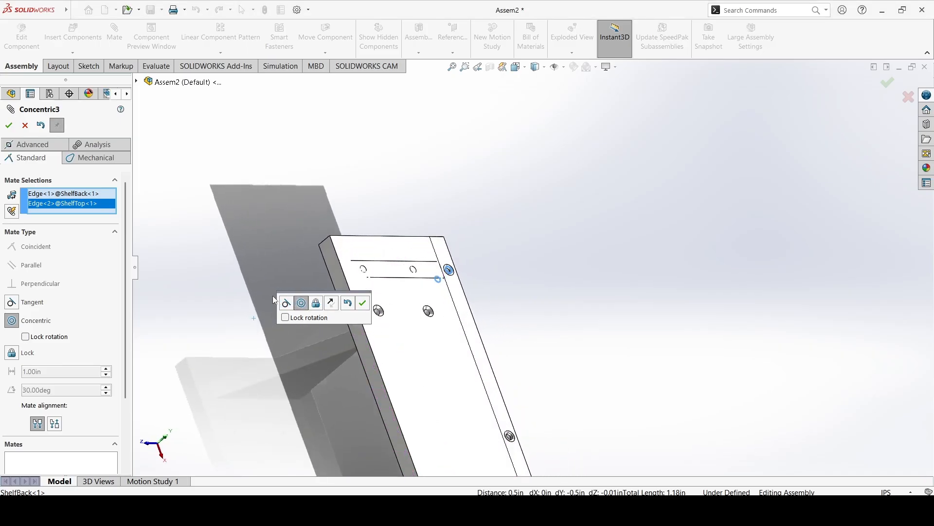
{"action": "left_click", "coordinate": [8, 126]}
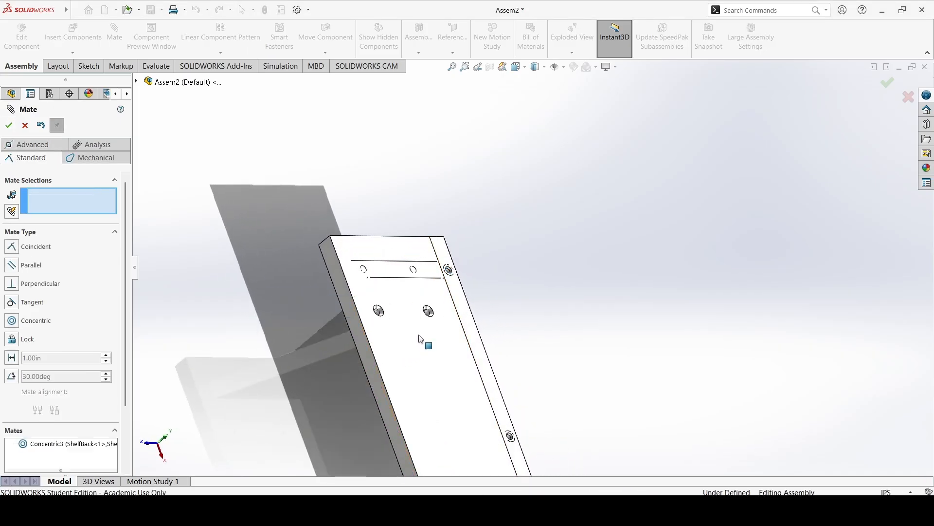
{"action": "left_click", "coordinate": [25, 125]}
Pull the ShelfTop component up along its mated hole, clear of ShelfBack and ShelfSupport.
{"action": "left_click", "coordinate": [365, 272]}
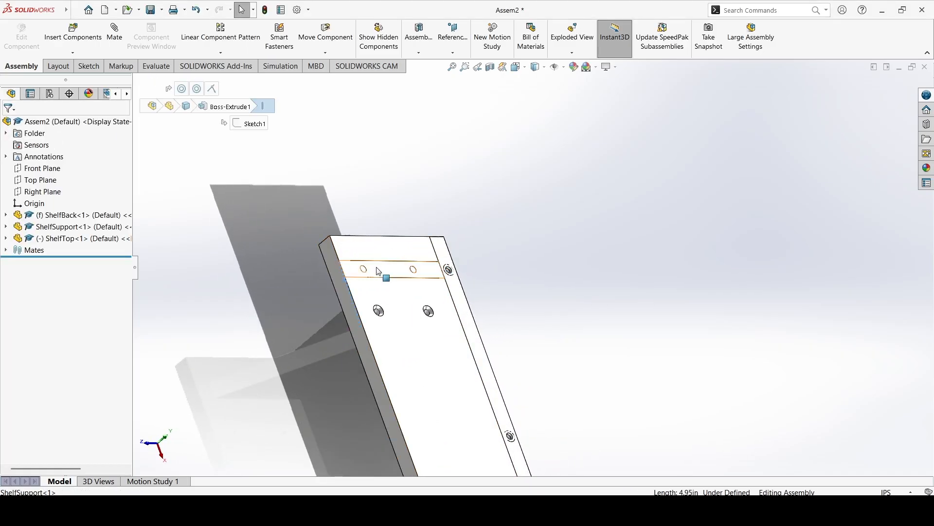
{"action": "left_click", "coordinate": [375, 249]}
{"action": "middle_click_drag", "start_coordinate": [376, 251], "coordinate": [457, 165]}
Add a concentric mate between the opposite rear corner hole of ShelfTop and the top-edge hole at ShelfBack's far end.
{"action": "scroll", "coordinate": [427, 284], "scroll_direction": "down", "scroll_amount": 3}
{"action": "scroll", "coordinate": [428, 284], "scroll_direction": "up", "scroll_amount": 7}
{"action": "scroll", "coordinate": [410, 240], "scroll_direction": "down", "scroll_amount": 5}
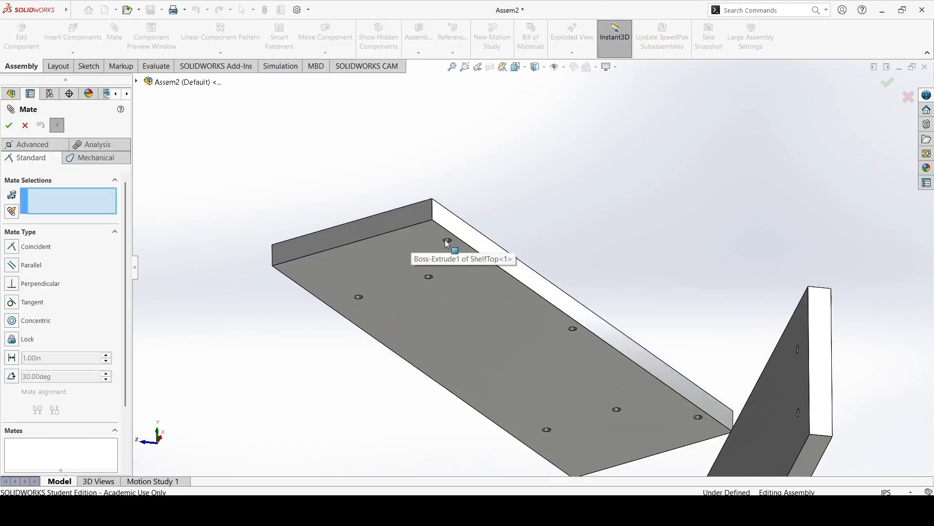
{"action": "left_click", "coordinate": [448, 242]}
{"action": "scroll", "coordinate": [507, 230], "scroll_direction": "up", "scroll_amount": 5}
{"action": "middle_click_drag", "start_coordinate": [448, 241], "coordinate": [506, 326]}
{"action": "scroll", "coordinate": [507, 326], "scroll_direction": "down", "scroll_amount": 2}
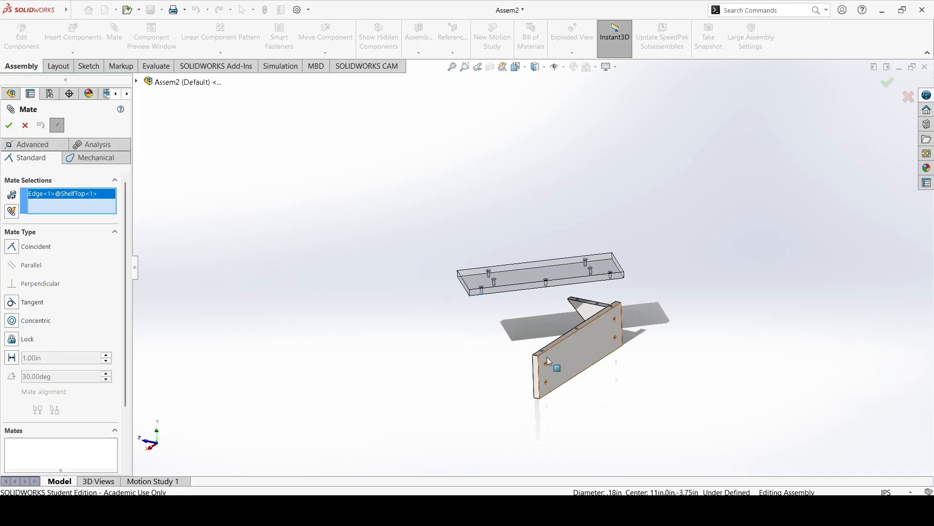
{"action": "scroll", "coordinate": [545, 357], "scroll_direction": "down", "scroll_amount": 5}
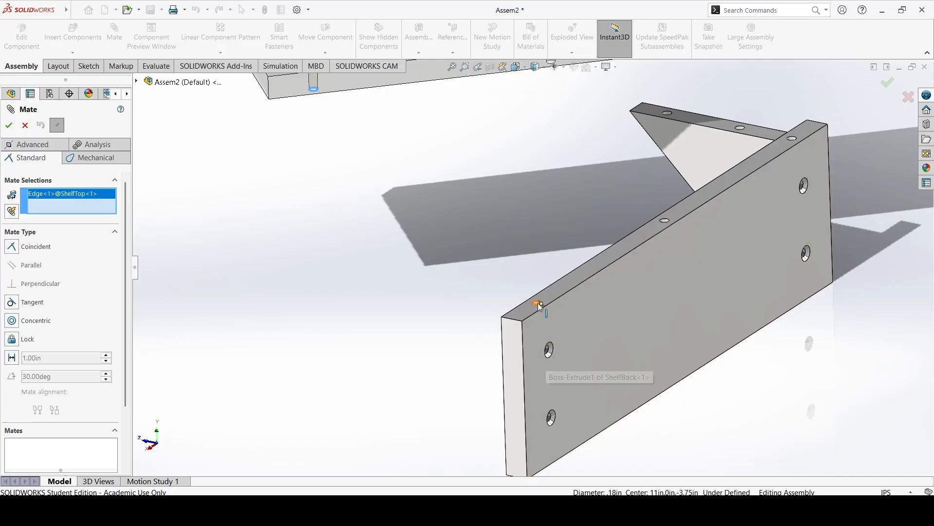
{"action": "left_click", "coordinate": [541, 304]}
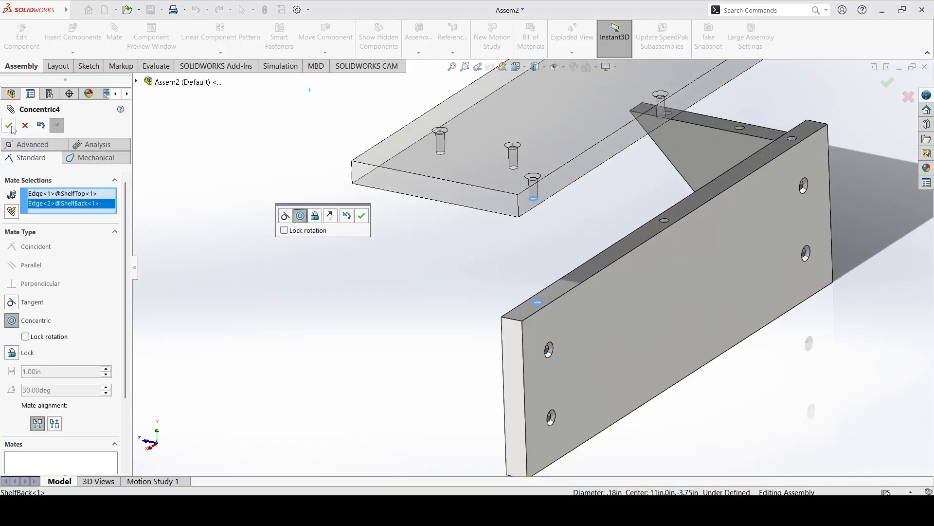
{"action": "left_click", "coordinate": [9, 126]}
Add a coincident mate between the underside of ShelfTop and the top face of ShelfBack, and finish mating.
{"action": "middle_click_drag", "start_coordinate": [541, 237], "coordinate": [580, 229]}
{"action": "left_click", "coordinate": [580, 229]}
{"action": "middle_click_drag", "start_coordinate": [575, 195], "coordinate": [599, 284]}
{"action": "left_click", "coordinate": [595, 283]}
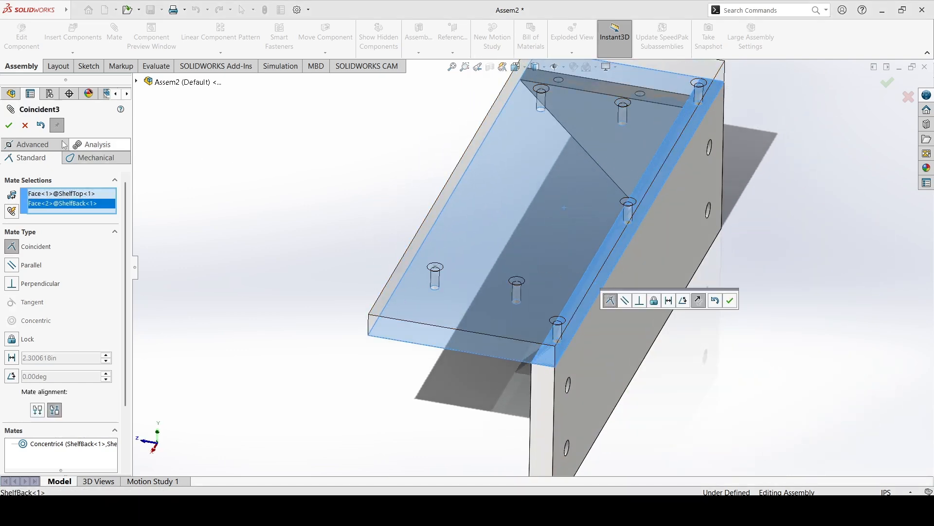
{"action": "left_click", "coordinate": [9, 125]}
{"action": "middle_click_drag", "start_coordinate": [370, 185], "coordinate": [530, 258]}
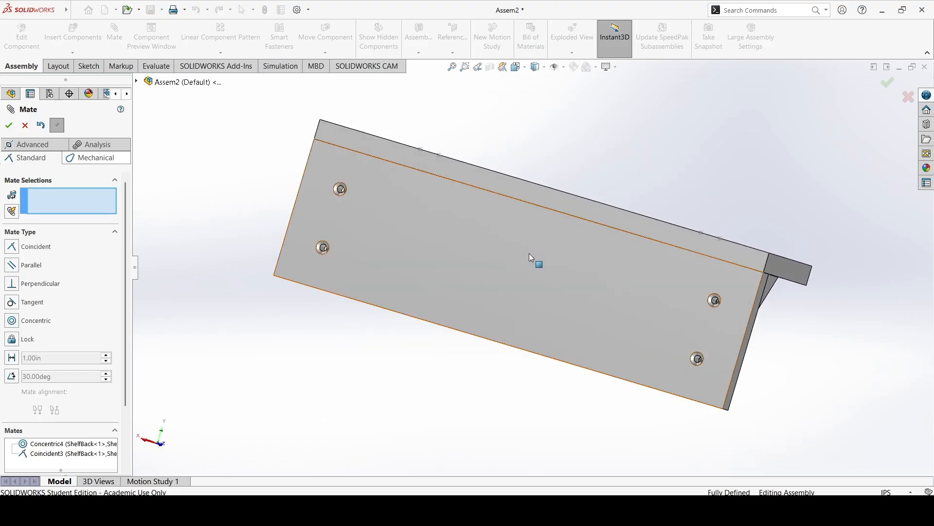
{"action": "left_click", "coordinate": [24, 125]}
Measure the distance from ShelfBack's short end edge to the nearest upper countersunk hole.
{"action": "left_click", "coordinate": [155, 67]}
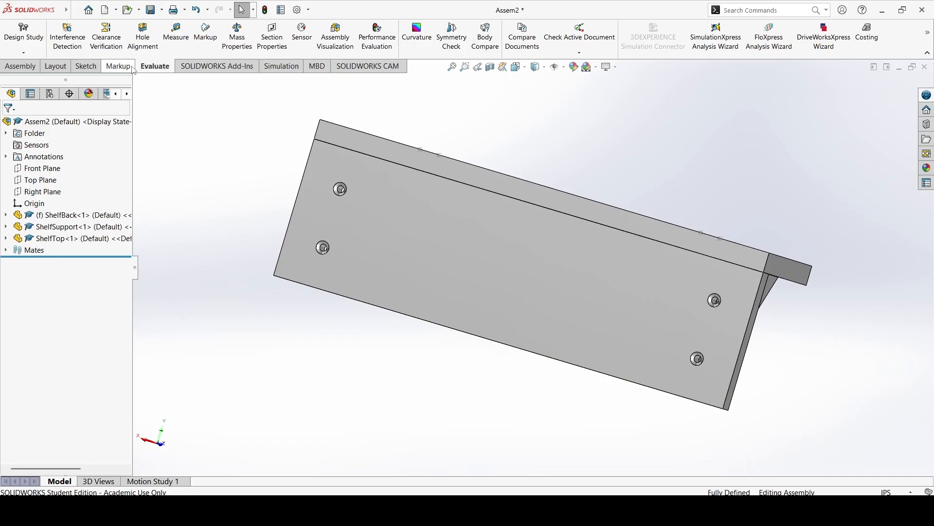
{"action": "left_click", "coordinate": [176, 34]}
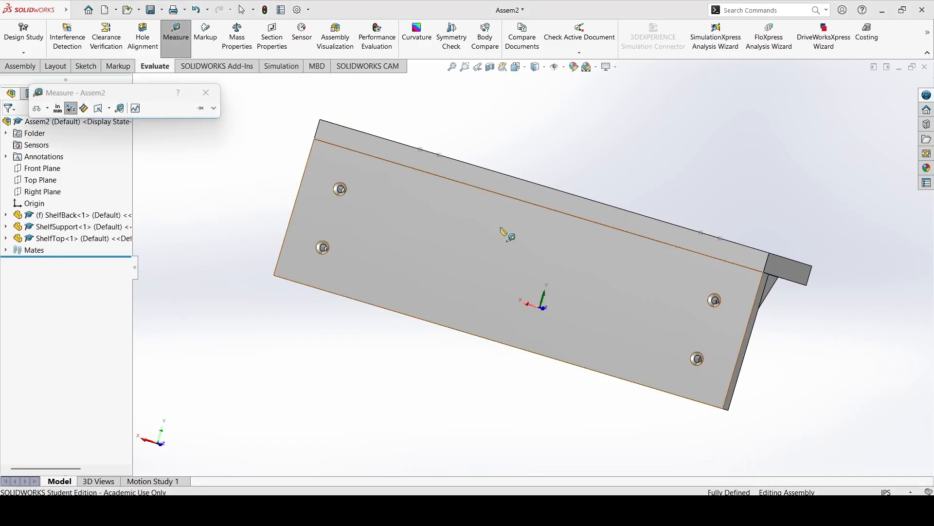
{"action": "left_click", "coordinate": [755, 318]}
{"action": "scroll", "coordinate": [759, 314], "scroll_direction": "down", "scroll_amount": 4}
{"action": "left_click", "coordinate": [637, 275]}
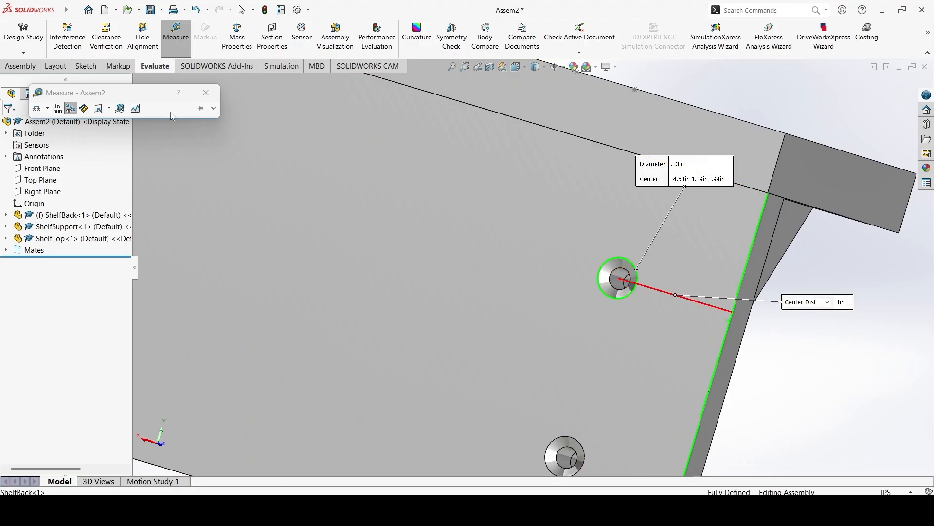
{"action": "left_click", "coordinate": [212, 98]}
Start editing the ShelfTop part within the assembly.
{"action": "scroll", "coordinate": [389, 204], "scroll_direction": "up", "scroll_amount": 5}
{"action": "middle_click_drag", "start_coordinate": [445, 207], "coordinate": [384, 266]}
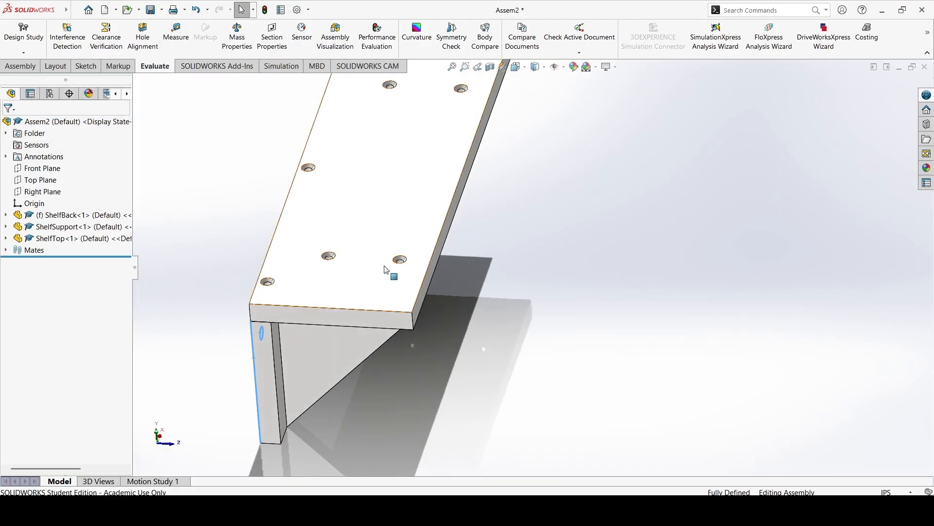
{"action": "left_click", "coordinate": [92, 240]}
{"action": "right_click", "coordinate": [91, 244]}
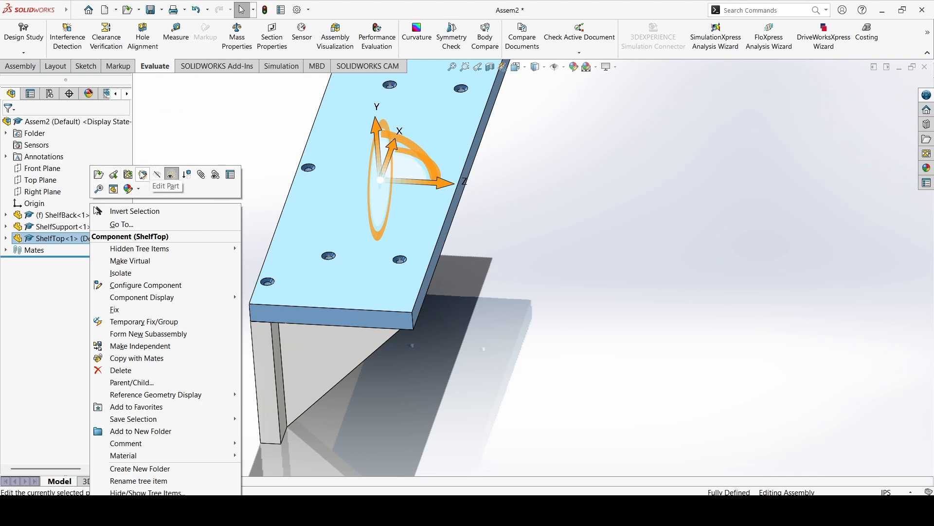
{"action": "left_click", "coordinate": [142, 174]}
Save the assembly as "Shelf Assembly" in the Full Project Walkthrough - Shelf folder.
{"action": "left_click", "coordinate": [489, 269]}
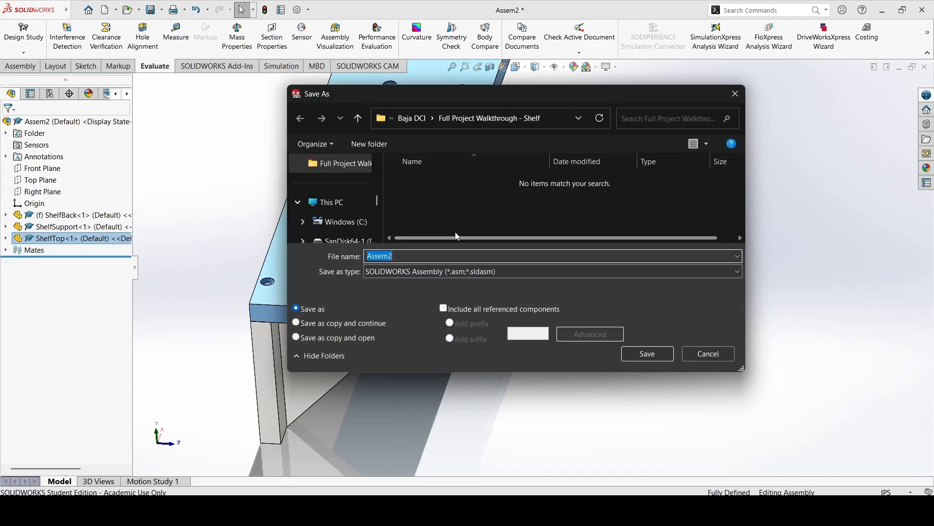
{"action": "type", "text": "Shel"}
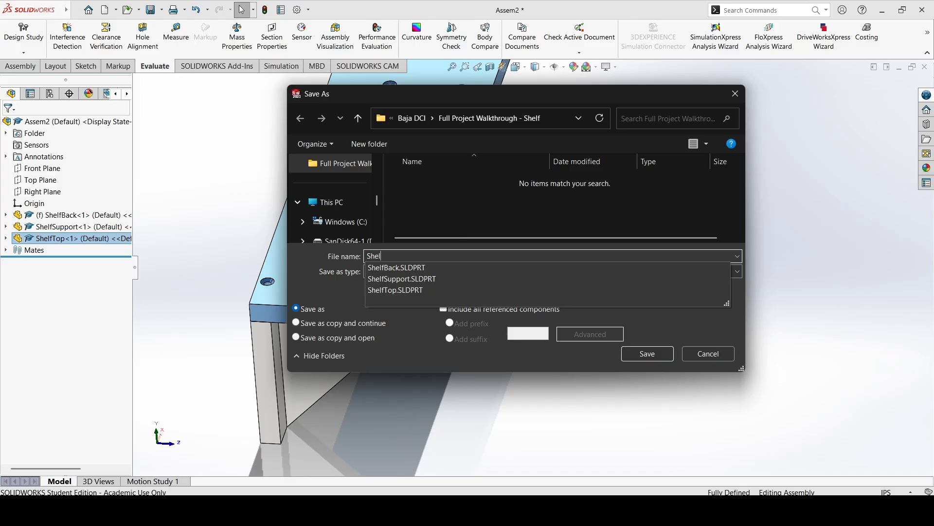
{"action": "type", "text": "f Assembly"}
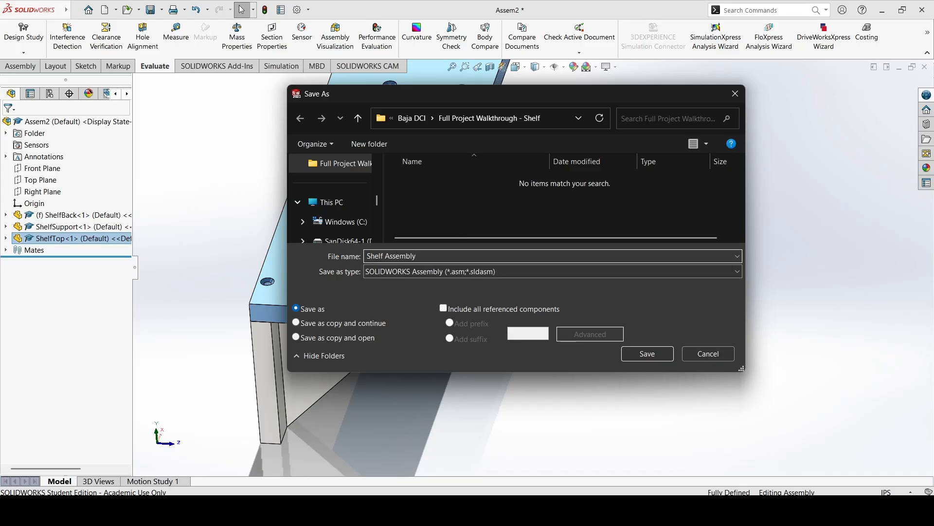
{"action": "key", "text": "Return"}
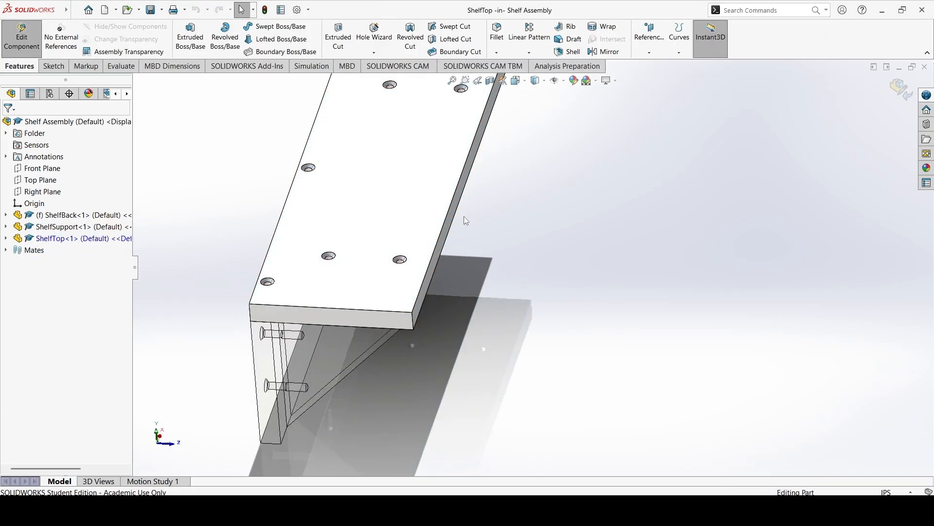
Edit Sketch2 of ShelfTop and set the distance from each short edge to its nearest hole points to 1 in.
{"action": "left_click", "coordinate": [6, 238]}
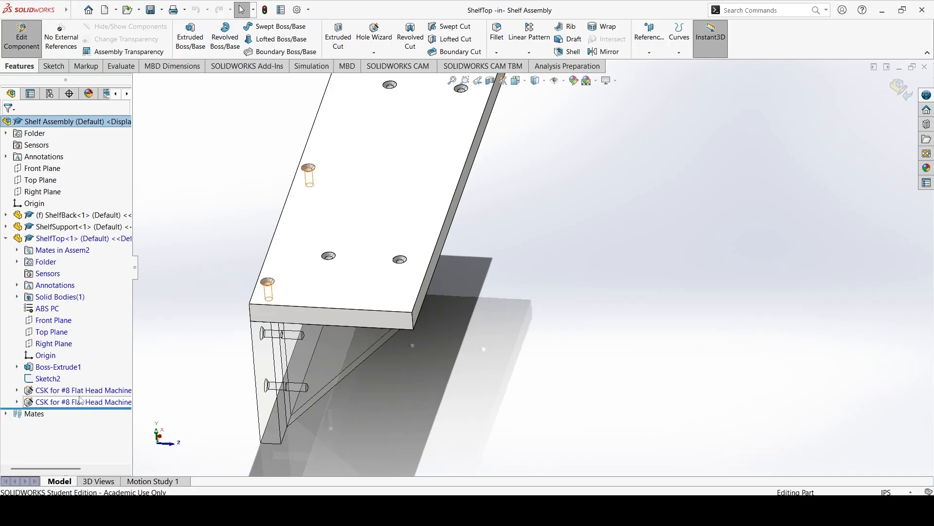
{"action": "left_click", "coordinate": [39, 382]}
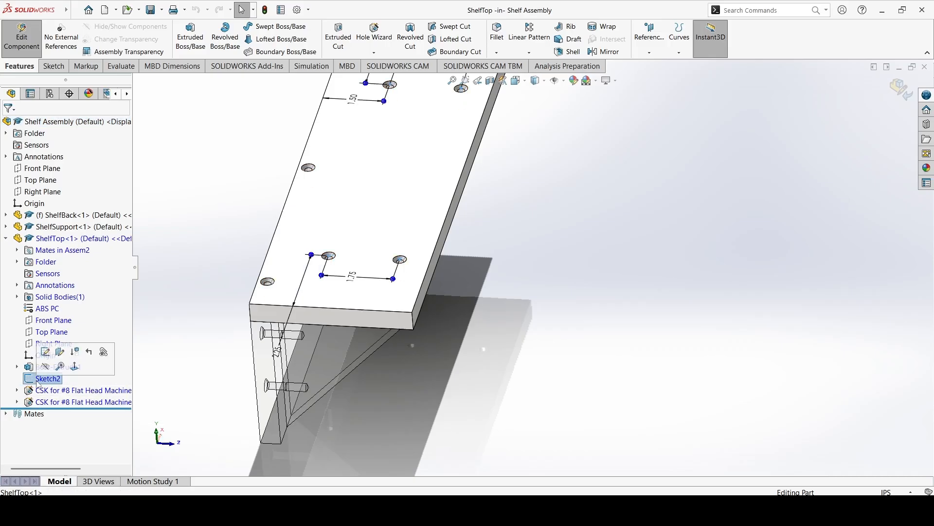
{"action": "middle_click_drag", "start_coordinate": [331, 255], "coordinate": [335, 278]}
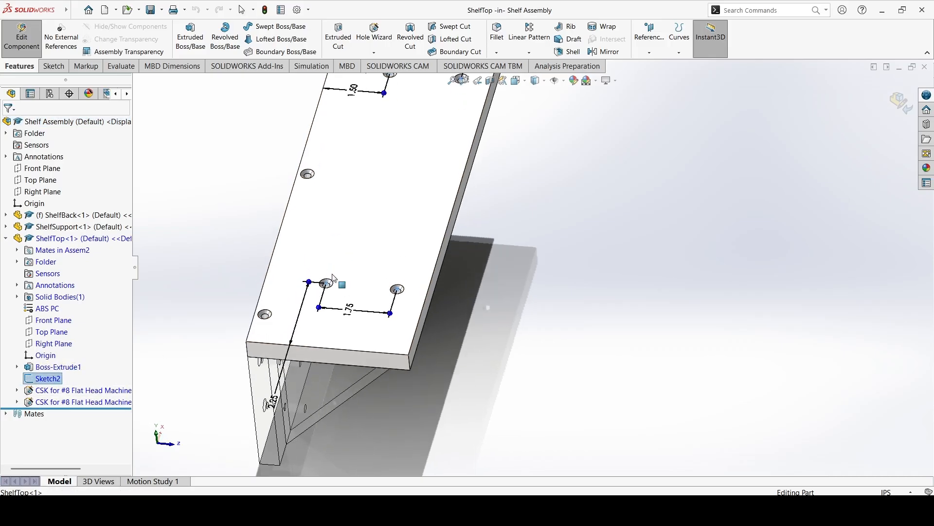
{"action": "right_click", "coordinate": [50, 379]}
{"action": "left_click", "coordinate": [58, 285]}
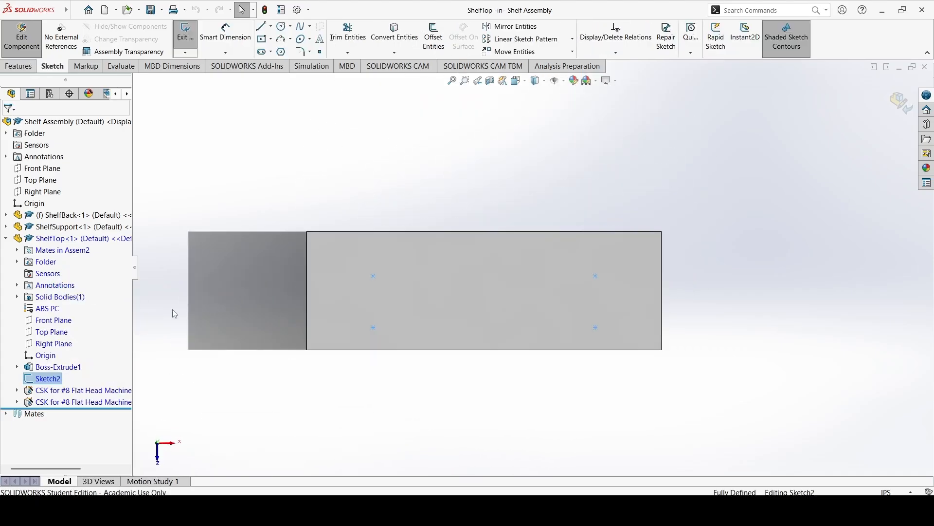
{"action": "double_click", "coordinate": [264, 263]}
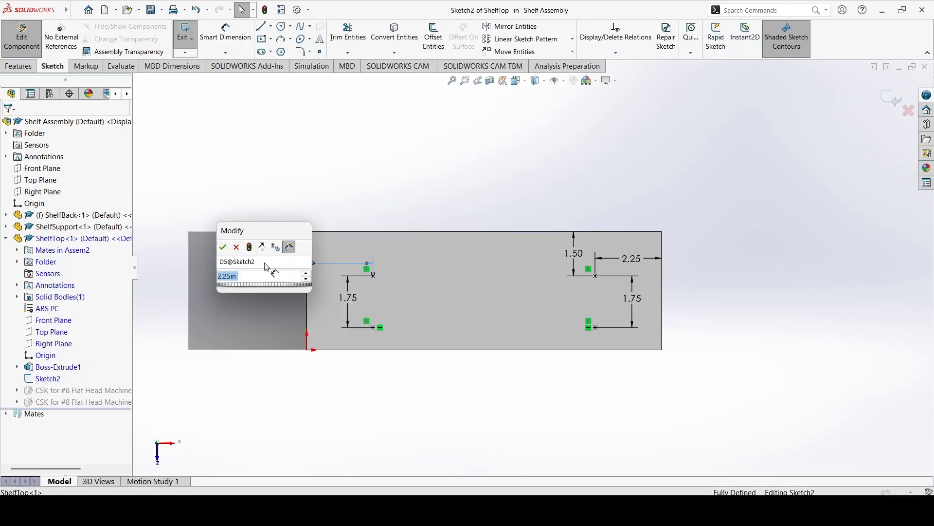
{"action": "type", "text": "1"}
{"action": "key", "text": "Return"}
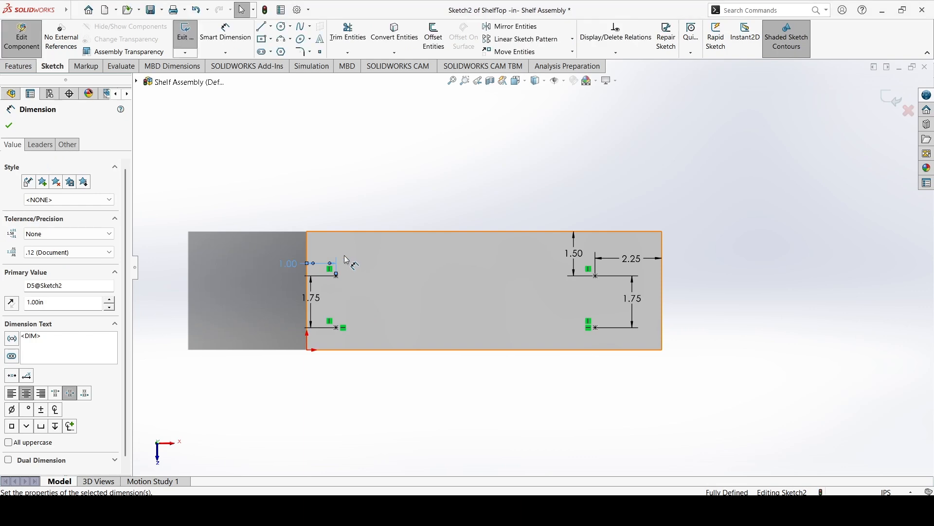
{"action": "double_click", "coordinate": [631, 259]}
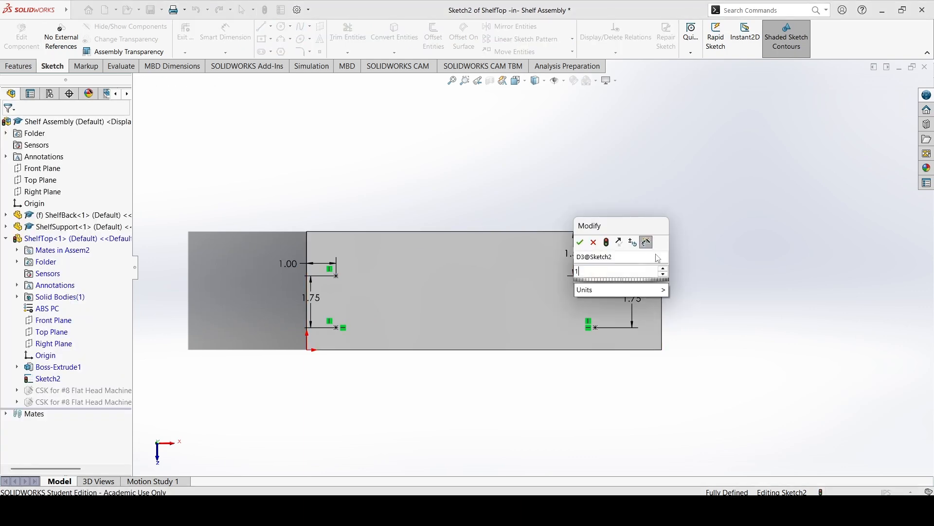
{"action": "type", "text": "1"}
{"action": "key", "text": "Return"}
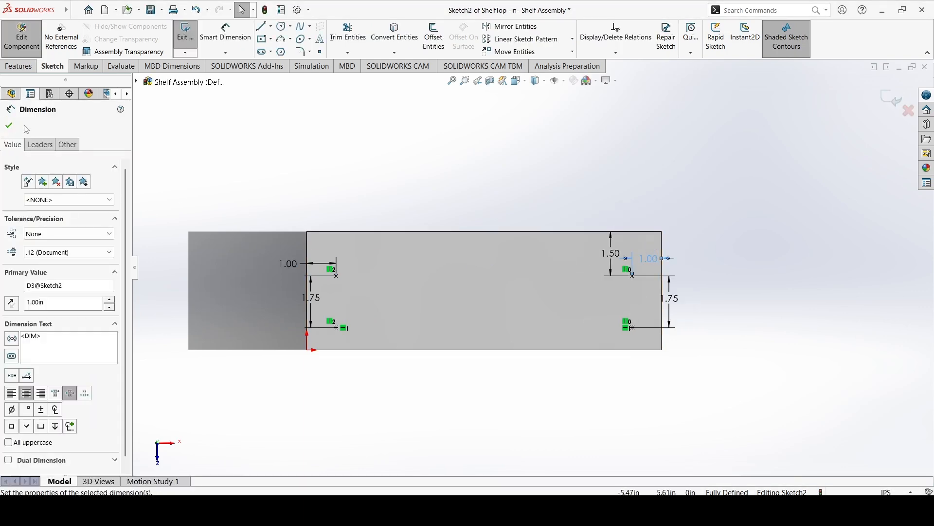
{"action": "left_click", "coordinate": [9, 125]}
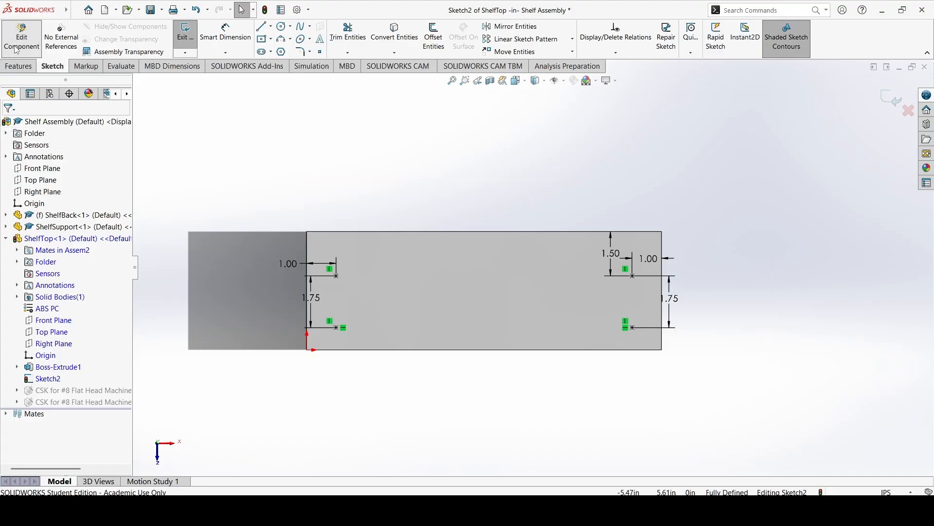
Close the sketch, return to editing the assembly, and inspect how the ShelfTop holes line up with the ShelfSupport holes.
{"action": "left_click", "coordinate": [185, 34]}
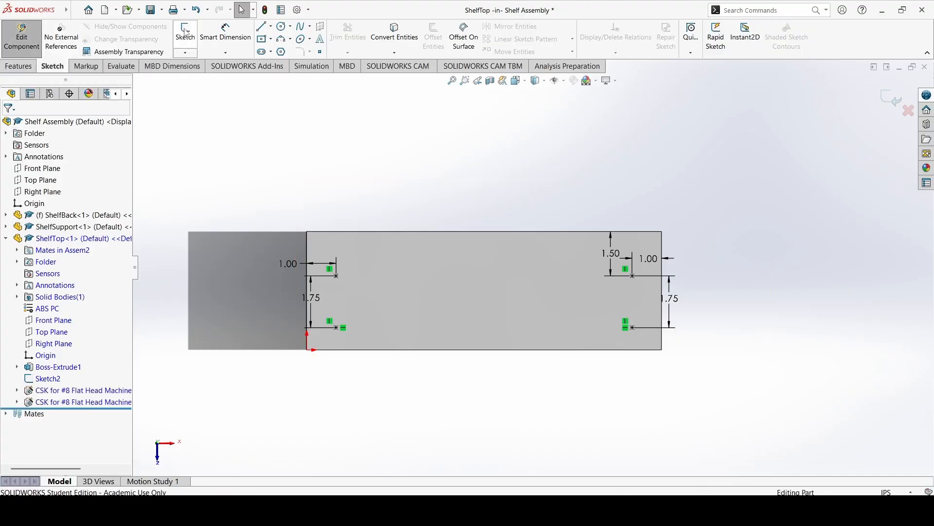
{"action": "left_click", "coordinate": [25, 40]}
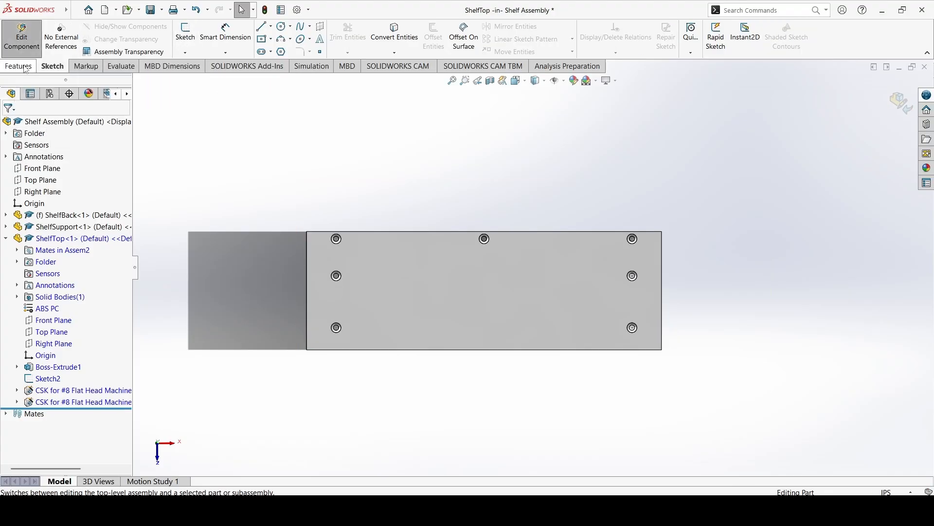
{"action": "middle_click_drag", "start_coordinate": [642, 275], "coordinate": [334, 283]}
{"action": "scroll", "coordinate": [335, 284], "scroll_direction": "down", "scroll_amount": 10}
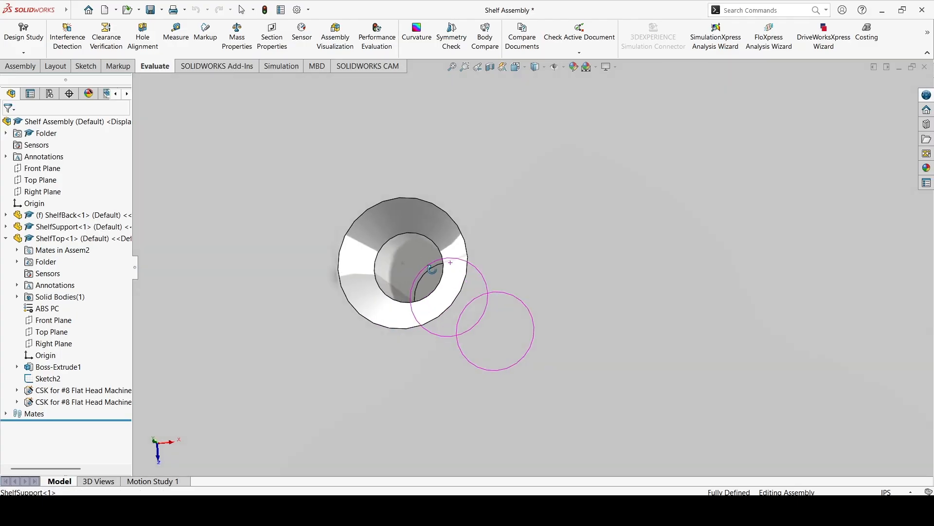
{"action": "scroll", "coordinate": [419, 281], "scroll_direction": "down", "scroll_amount": 5}
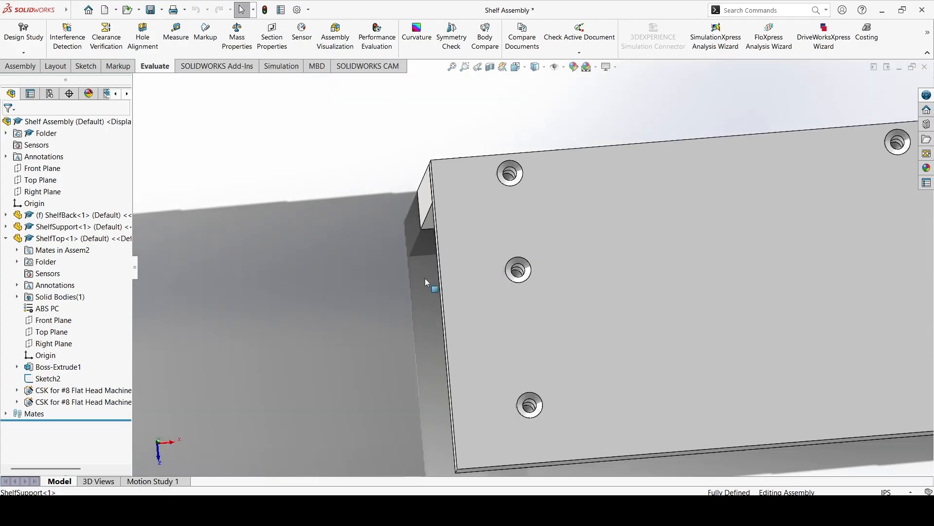
{"action": "scroll", "coordinate": [476, 309], "scroll_direction": "up", "scroll_amount": 6}
{"action": "middle_click_drag", "start_coordinate": [589, 359], "coordinate": [516, 287]}
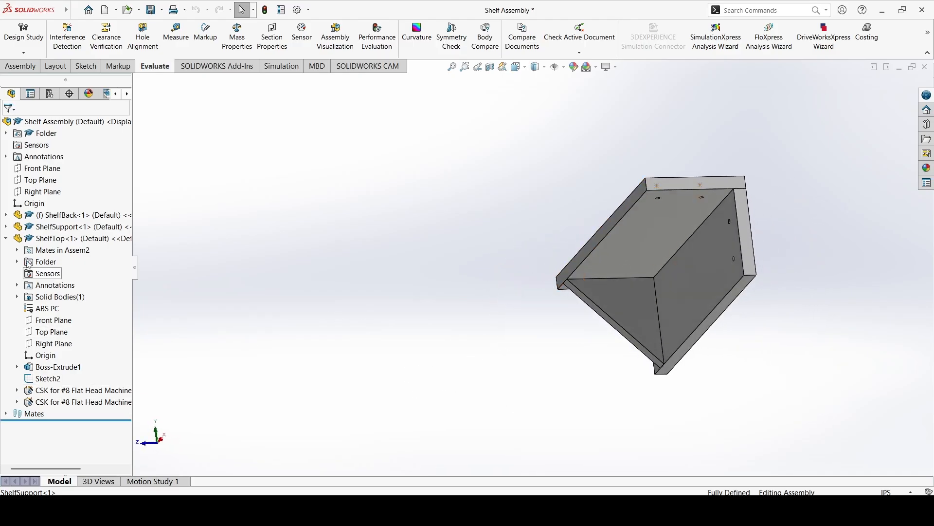
Copy the ShelfSupport component and paste a second instance beside the shelf in the assembly.
{"action": "left_click", "coordinate": [5, 238]}
{"action": "left_click", "coordinate": [43, 227]}
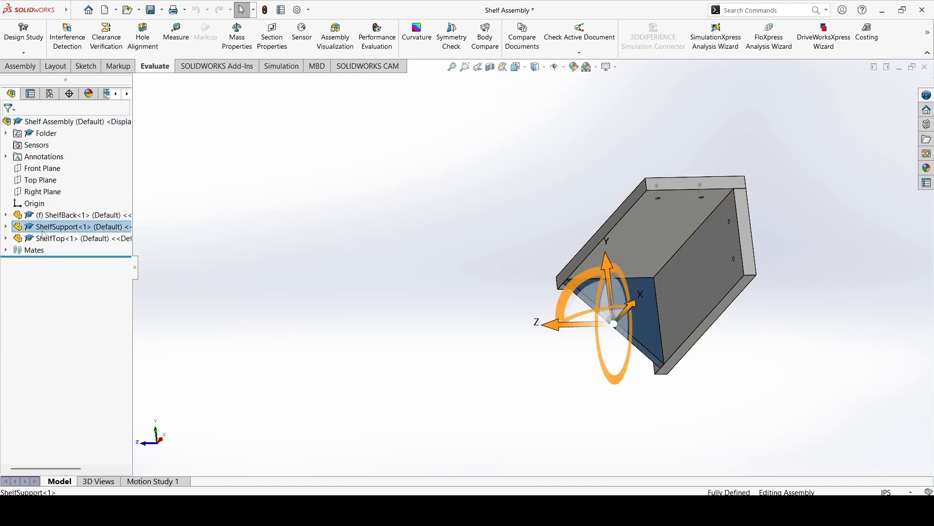
{"action": "right_click", "coordinate": [44, 228]}
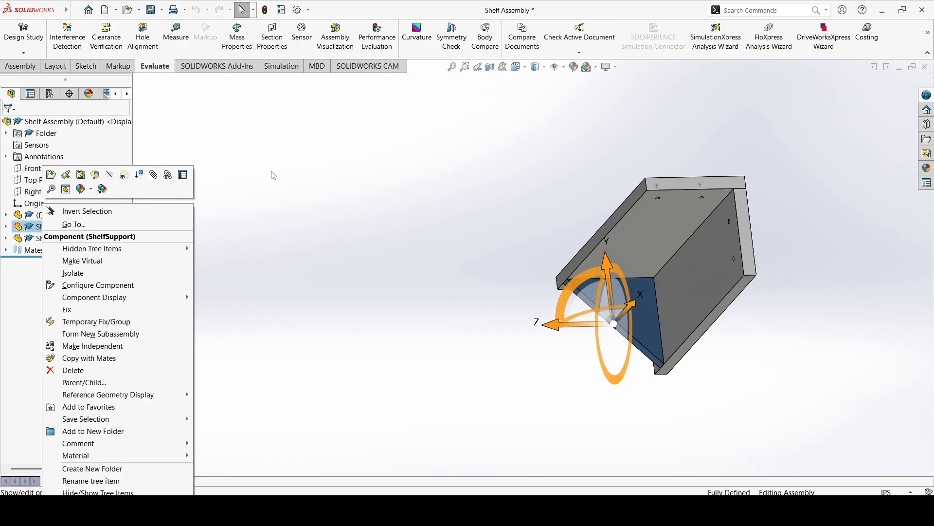
{"action": "left_click", "coordinate": [319, 200]}
{"action": "left_click", "coordinate": [73, 238]}
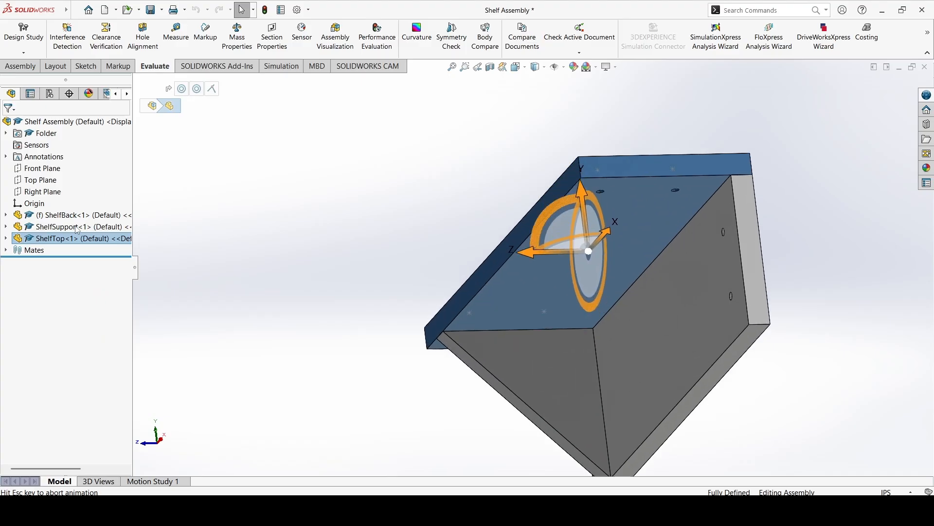
{"action": "left_click", "coordinate": [75, 227]}
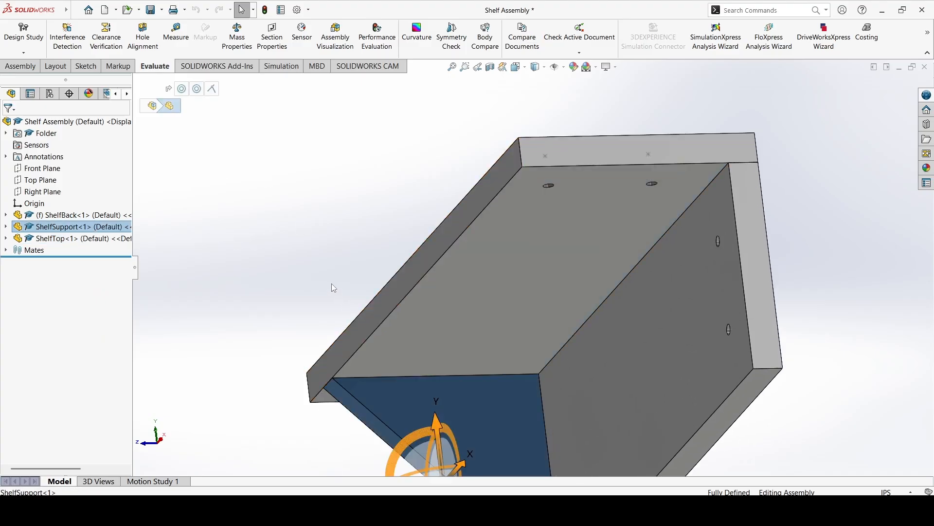
{"action": "scroll", "coordinate": [327, 278], "scroll_direction": "down", "scroll_amount": 5}
{"action": "scroll", "coordinate": [321, 274], "scroll_direction": "up", "scroll_amount": 12}
{"action": "key", "text": "ctrl+v"}
{"action": "middle_click_drag", "start_coordinate": [354, 281], "coordinate": [413, 330]}
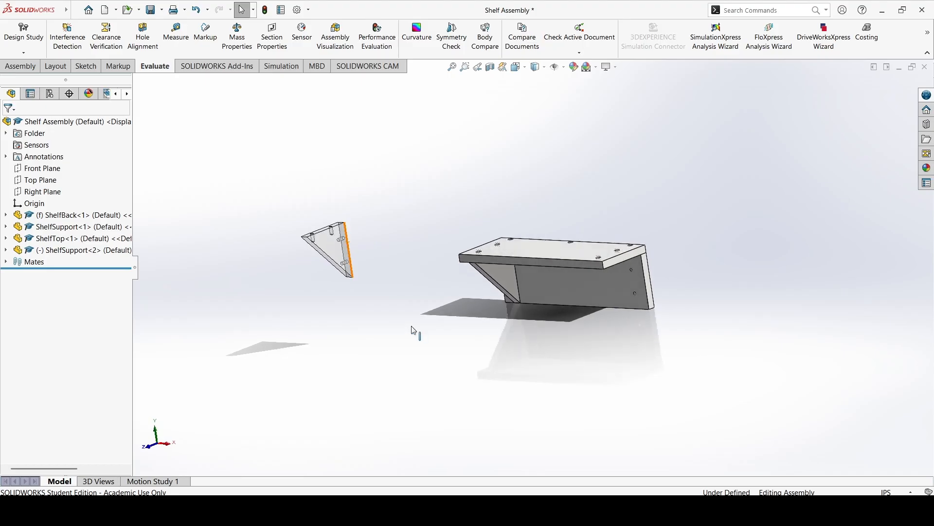
{"action": "right_click", "coordinate": [79, 251]}
{"action": "left_click", "coordinate": [159, 176]}
{"action": "left_click", "coordinate": [411, 166]}
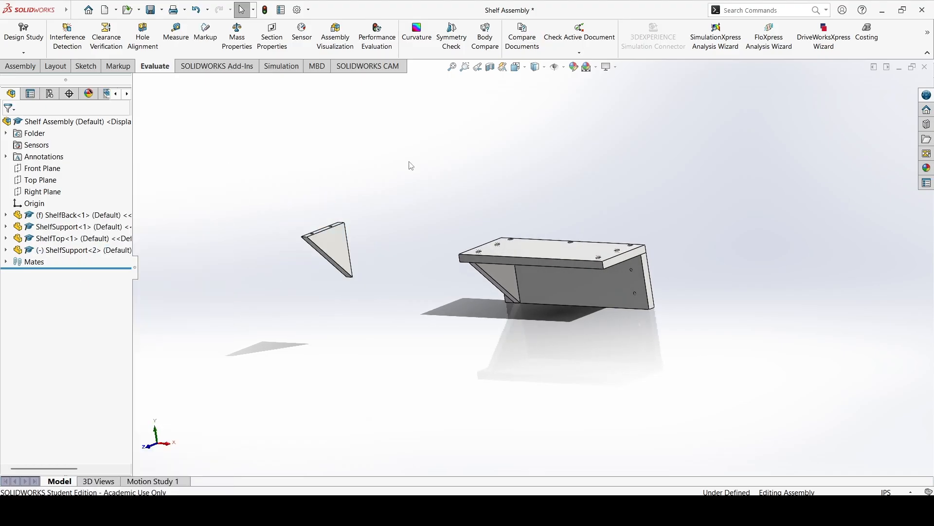
Add a concentric mate between the lower back-edge hole of the copied ShelfSupport and the lower hole at ShelfBack's unsupported end.
{"action": "left_click", "coordinate": [20, 65]}
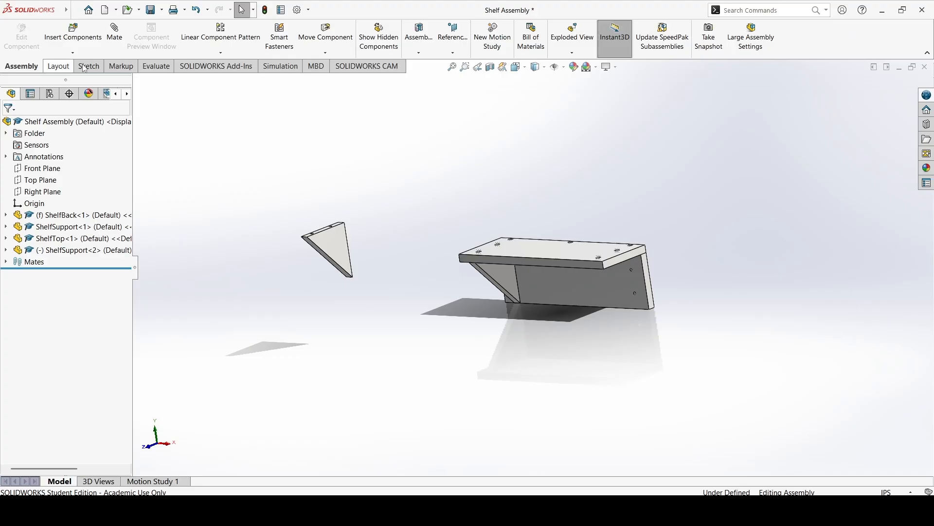
{"action": "middle_click_drag", "start_coordinate": [426, 173], "coordinate": [338, 235]}
{"action": "scroll", "coordinate": [461, 225], "scroll_direction": "down", "scroll_amount": 2}
{"action": "scroll", "coordinate": [479, 221], "scroll_direction": "down", "scroll_amount": 2}
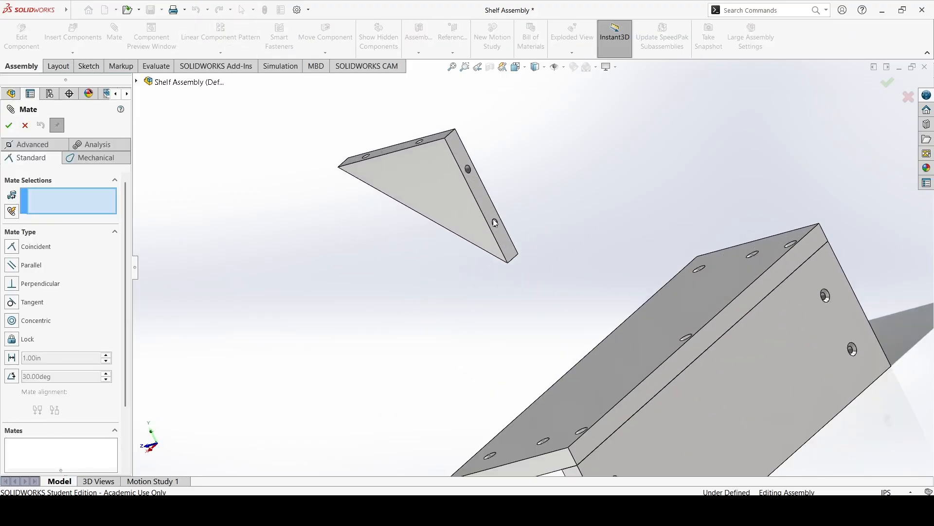
{"action": "left_click", "coordinate": [494, 223]}
{"action": "scroll", "coordinate": [486, 234], "scroll_direction": "up", "scroll_amount": 3}
{"action": "middle_click_drag", "start_coordinate": [467, 246], "coordinate": [673, 374]}
{"action": "scroll", "coordinate": [667, 368], "scroll_direction": "down", "scroll_amount": 5}
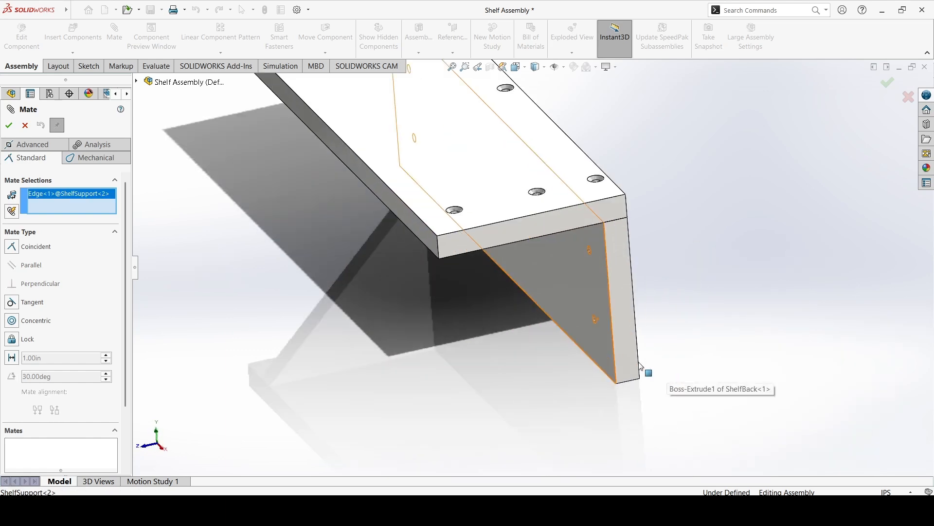
{"action": "left_click", "coordinate": [582, 297]}
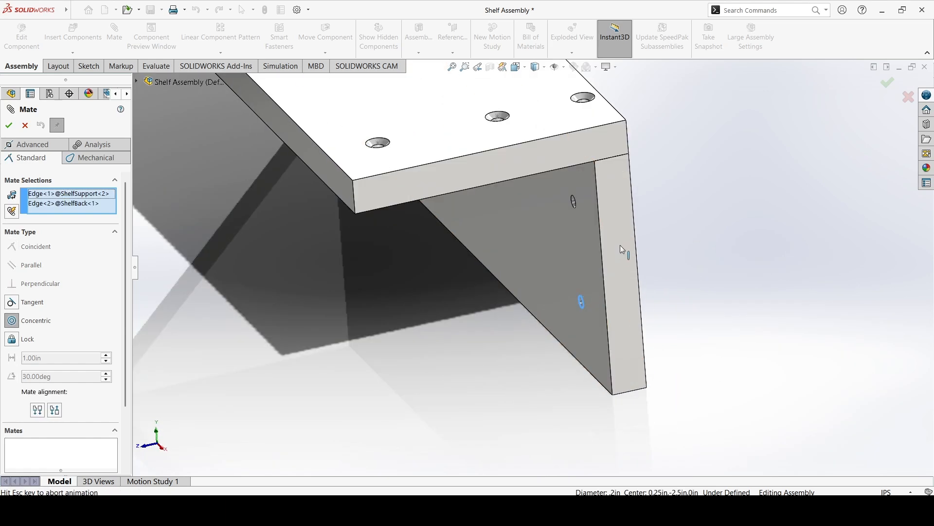
{"action": "key", "text": "Return"}
Add a concentric mate between the copied ShelfSupport's front top hole and ShelfTop's matching hole, and finish mating.
{"action": "scroll", "coordinate": [445, 253], "scroll_direction": "up", "scroll_amount": 7}
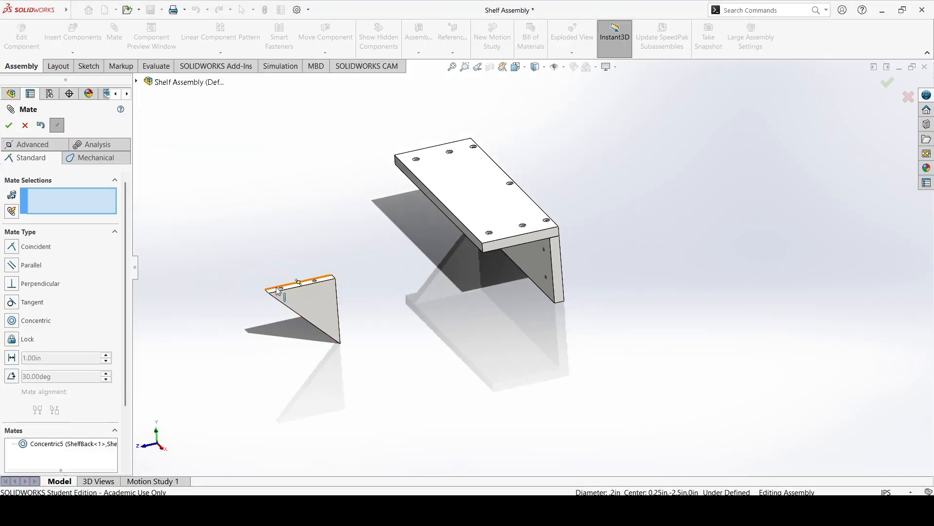
{"action": "scroll", "coordinate": [263, 292], "scroll_direction": "down", "scroll_amount": 5}
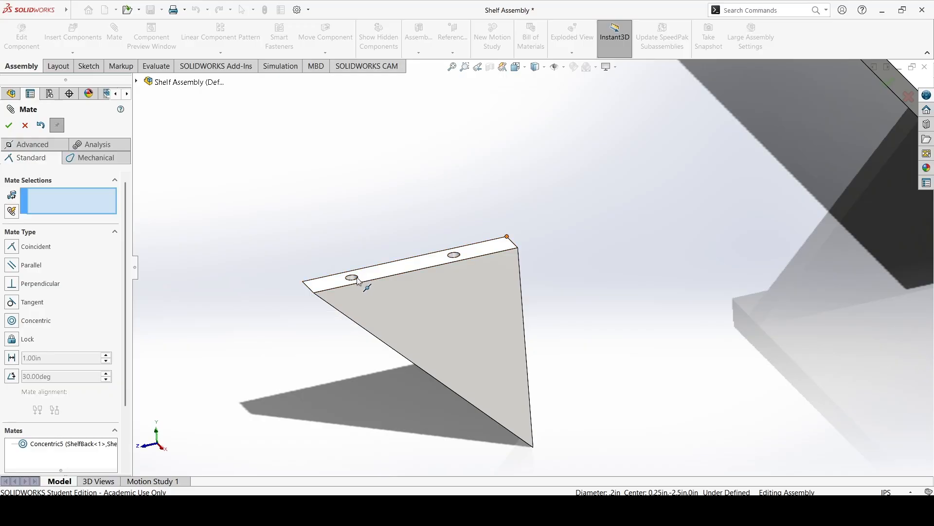
{"action": "left_click", "coordinate": [363, 281]}
{"action": "scroll", "coordinate": [597, 291], "scroll_direction": "up", "scroll_amount": 5}
{"action": "middle_click_drag", "start_coordinate": [598, 290], "coordinate": [719, 220]}
{"action": "left_click", "coordinate": [710, 215]}
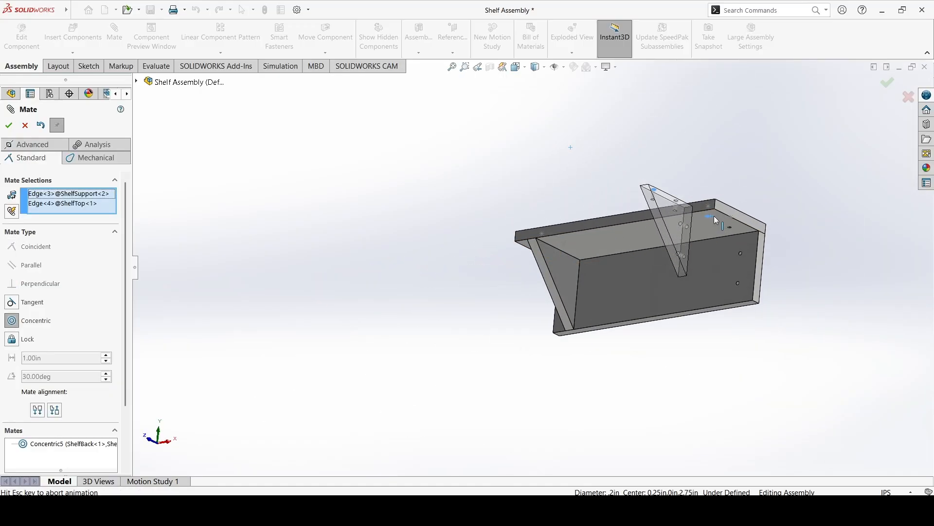
{"action": "left_click", "coordinate": [805, 201]}
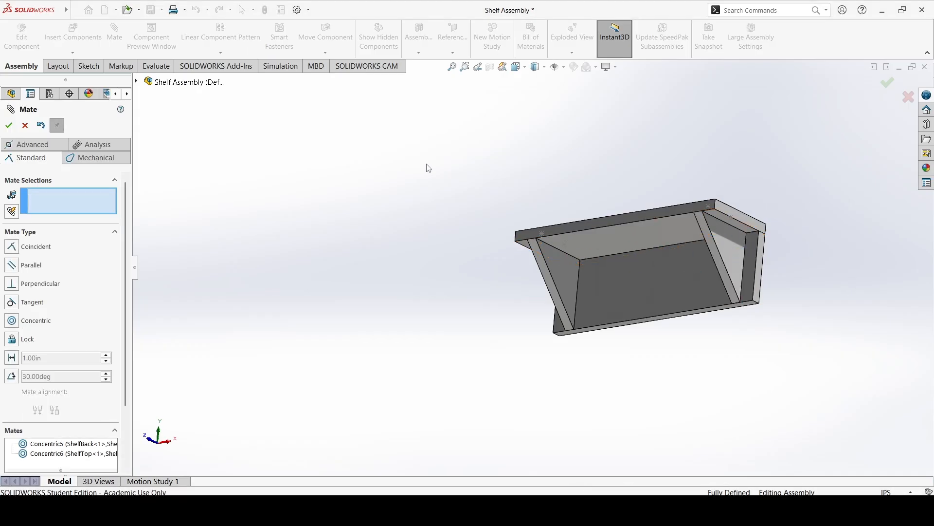
{"action": "middle_click_drag", "start_coordinate": [422, 165], "coordinate": [474, 184]}
{"action": "left_click", "coordinate": [25, 125]}
Check the shelf with both supports in place and save the assembly.
{"action": "middle_click_drag", "start_coordinate": [790, 239], "coordinate": [804, 260]}
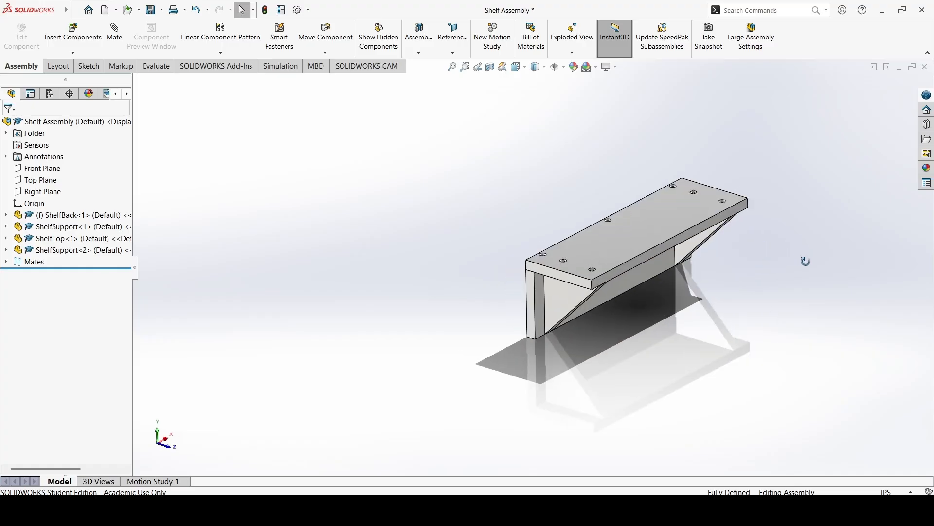
{"action": "left_click_drag", "start_coordinate": [705, 233], "coordinate": [730, 248]}
{"action": "left_click", "coordinate": [746, 295]}
{"action": "middle_click_drag", "start_coordinate": [685, 279], "coordinate": [655, 250]}
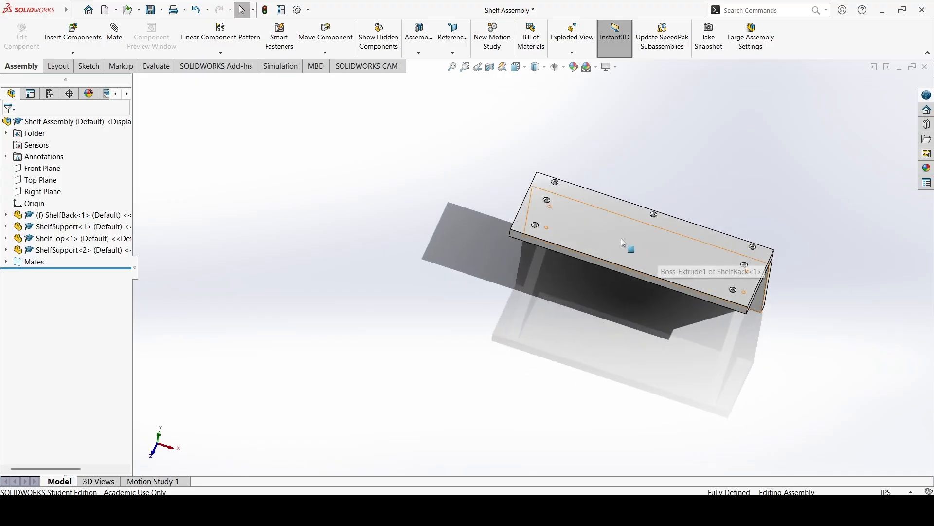
{"action": "left_click", "coordinate": [152, 10]}
{"action": "left_click", "coordinate": [231, 204]}
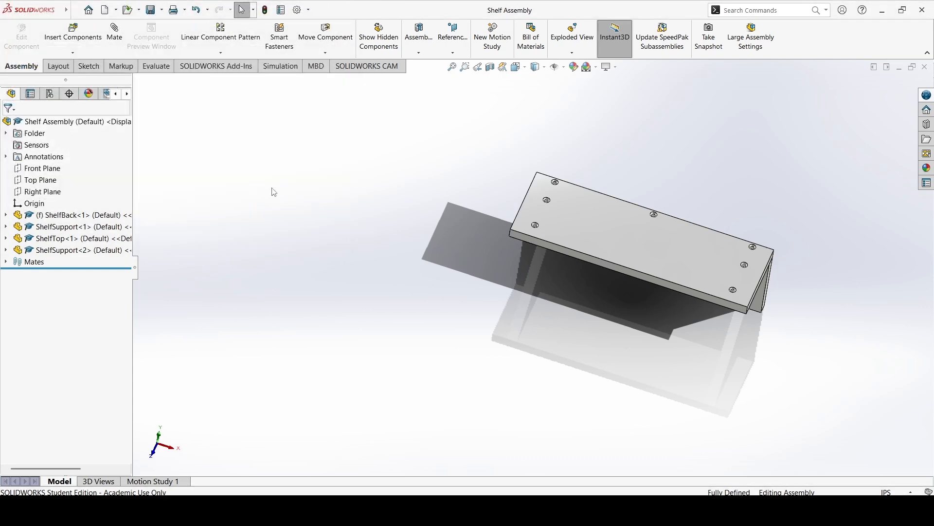
Examine the completed shelf assembly from above, behind and the front.
{"action": "middle_click_drag", "start_coordinate": [576, 200], "coordinate": [597, 194]}
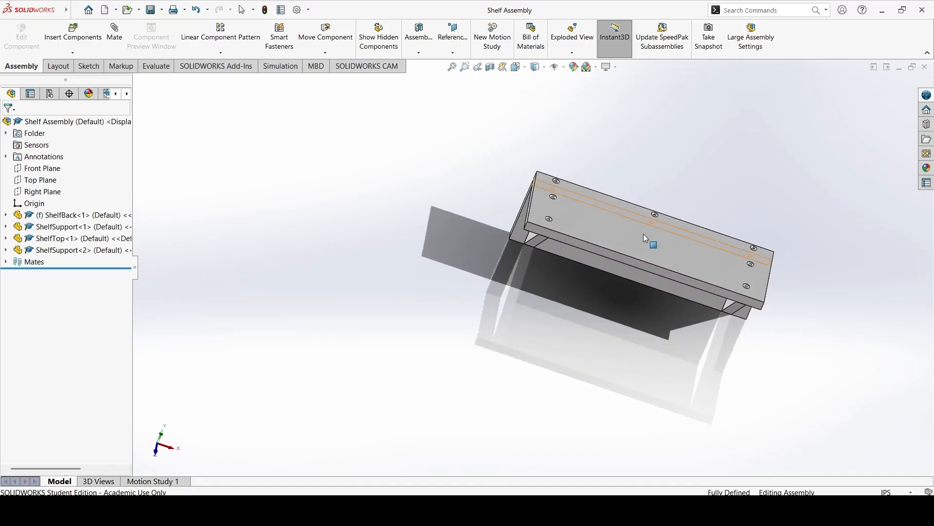
{"action": "middle_click_drag", "start_coordinate": [618, 247], "coordinate": [622, 270]}
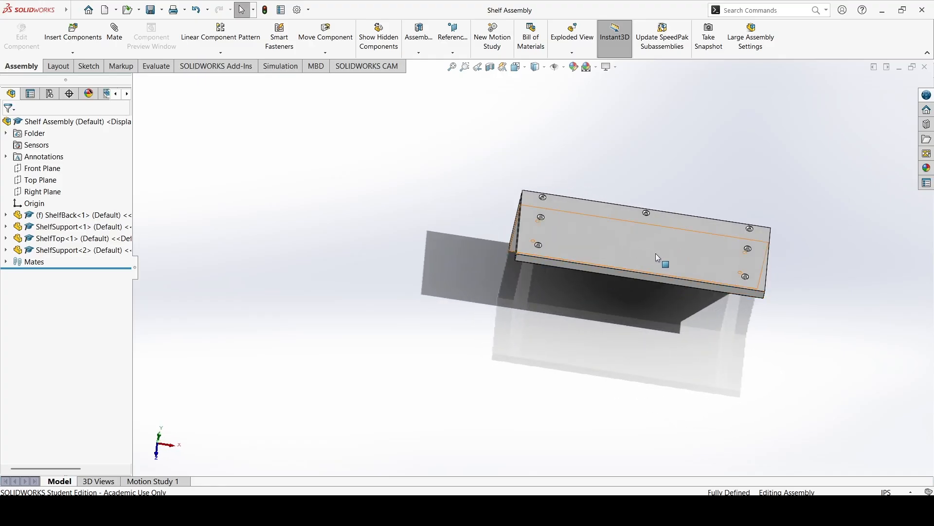
{"action": "middle_click_drag", "start_coordinate": [649, 259], "coordinate": [659, 238]}
{"action": "middle_click_drag", "start_coordinate": [723, 185], "coordinate": [554, 253]}
{"action": "left_click", "coordinate": [529, 355]}
{"action": "left_click", "coordinate": [668, 411]}
{"action": "middle_click_drag", "start_coordinate": [579, 349], "coordinate": [668, 274]}
{"action": "middle_click_drag", "start_coordinate": [647, 317], "coordinate": [647, 330]}
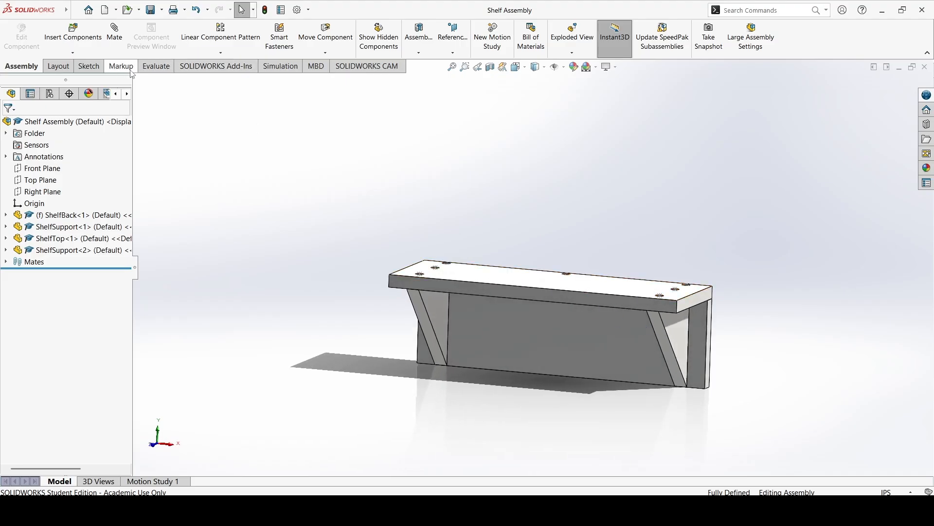
{"action": "left_click", "coordinate": [271, 70]}
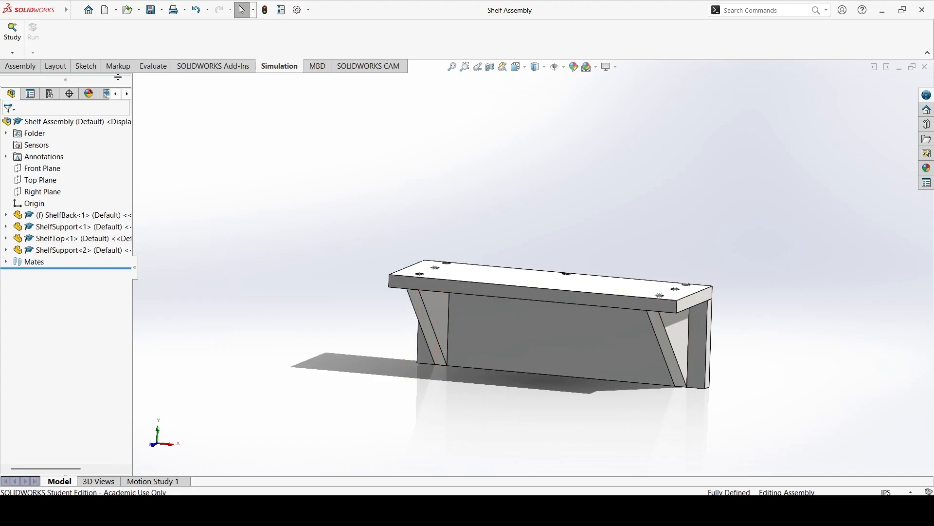
{"action": "left_click", "coordinate": [19, 39]}
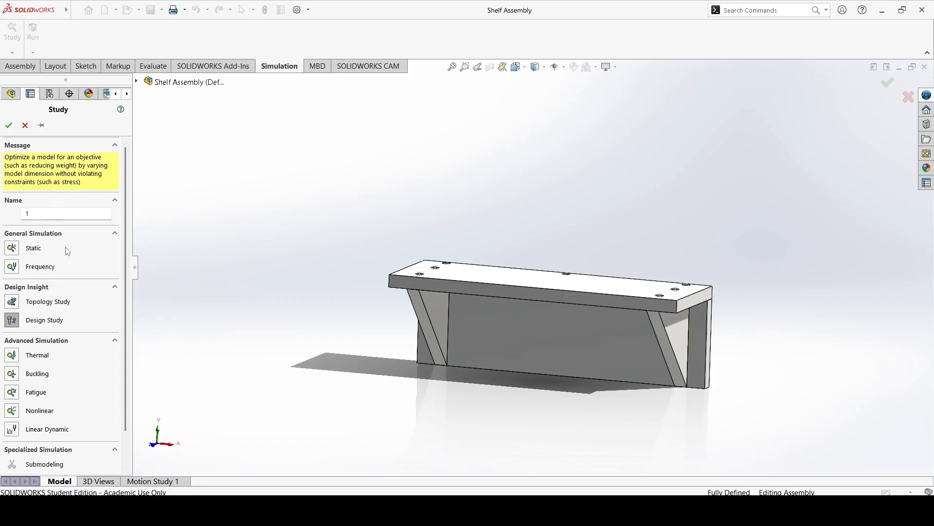
{"action": "double_click", "coordinate": [43, 216]}
{"action": "type", "text": "Shelf Study"}
{"action": "left_click", "coordinate": [11, 248]}
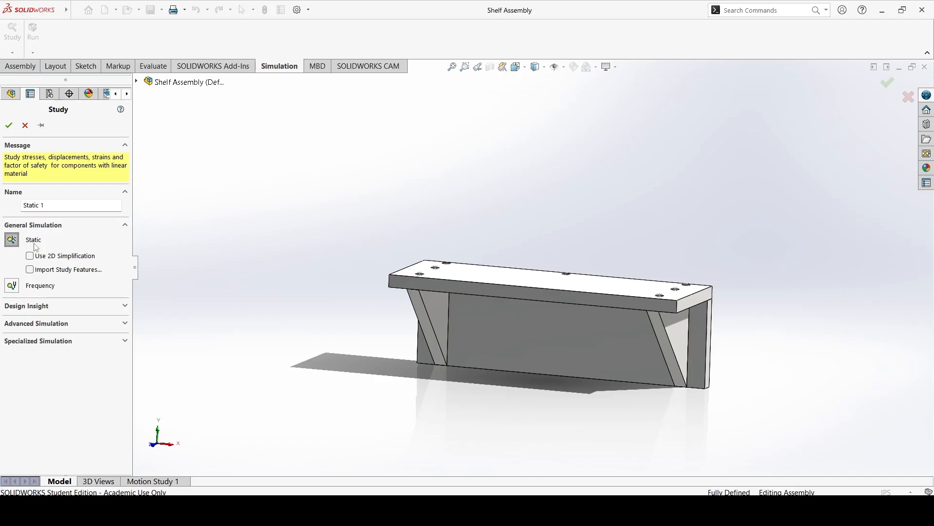
{"action": "left_click", "coordinate": [25, 125]}
Create a static simulation study named Static 1 for the shelf assembly.
{"action": "left_click", "coordinate": [12, 29]}
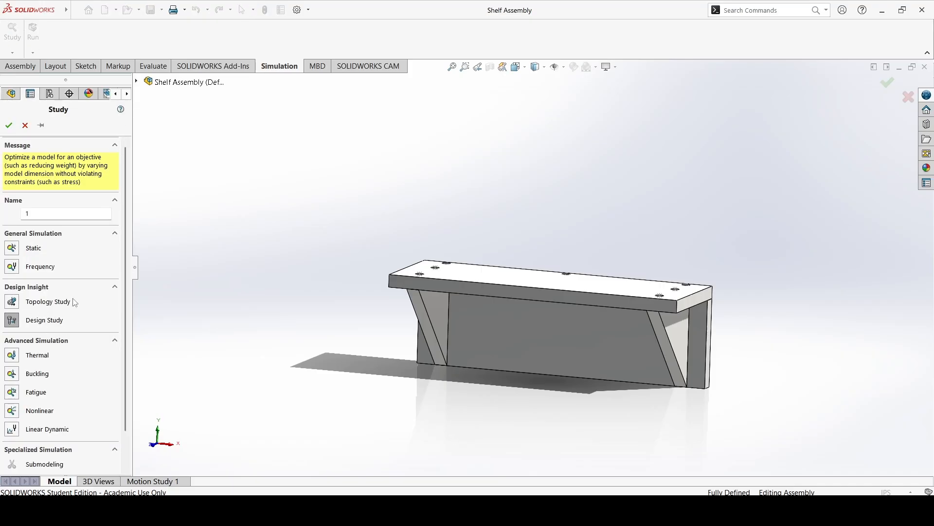
{"action": "scroll", "coordinate": [102, 345], "scroll_direction": "down", "scroll_amount": 2}
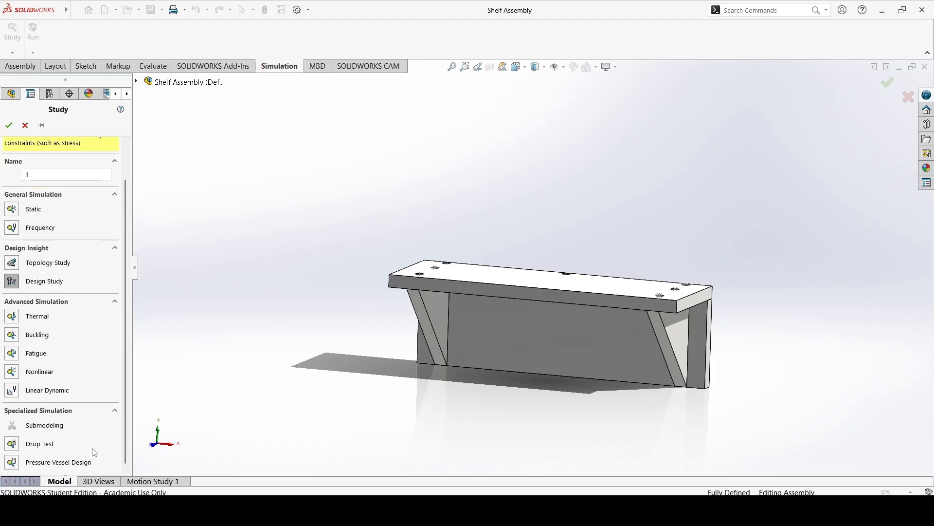
{"action": "scroll", "coordinate": [80, 424], "scroll_direction": "up", "scroll_amount": 2}
{"action": "left_click", "coordinate": [31, 249]}
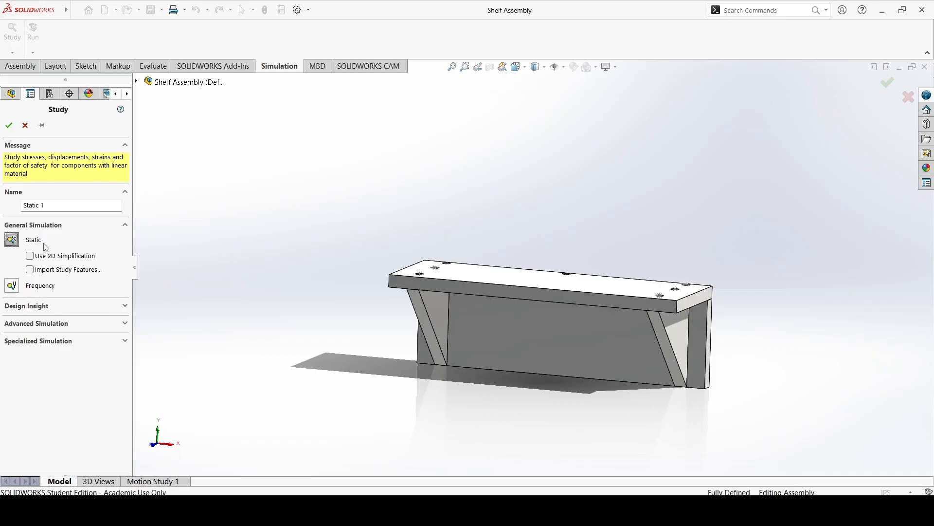
{"action": "left_click", "coordinate": [9, 125]}
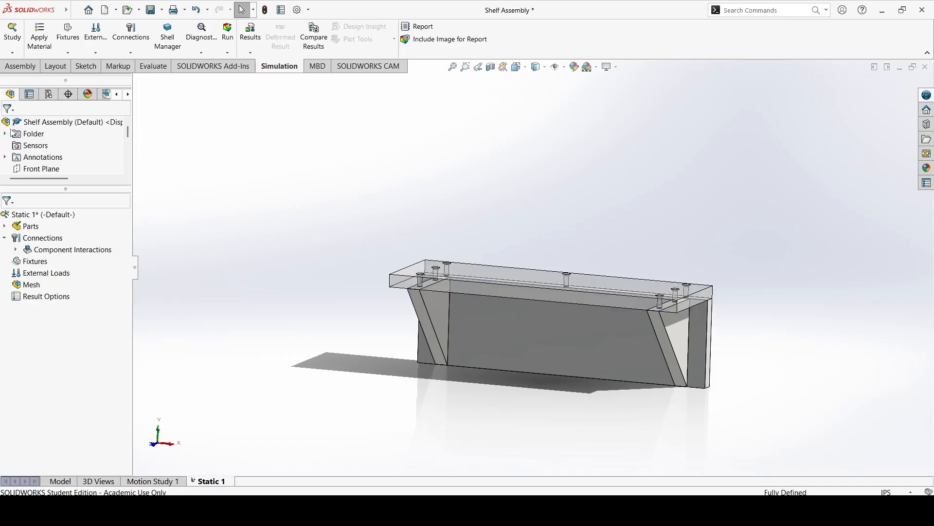
Turn off ShelfTop's transparency so the part displays as opaque.
{"action": "middle_click_drag", "start_coordinate": [177, 182], "coordinate": [336, 267]}
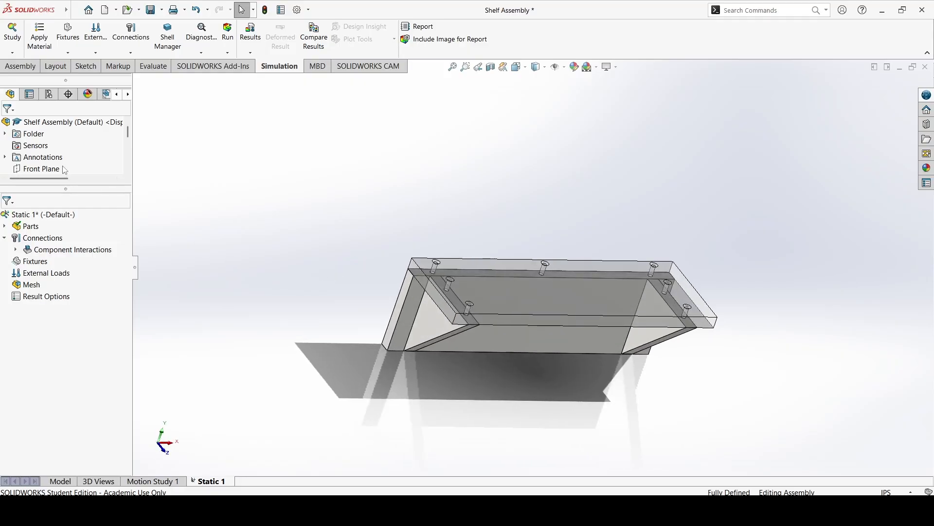
{"action": "left_click", "coordinate": [463, 265]}
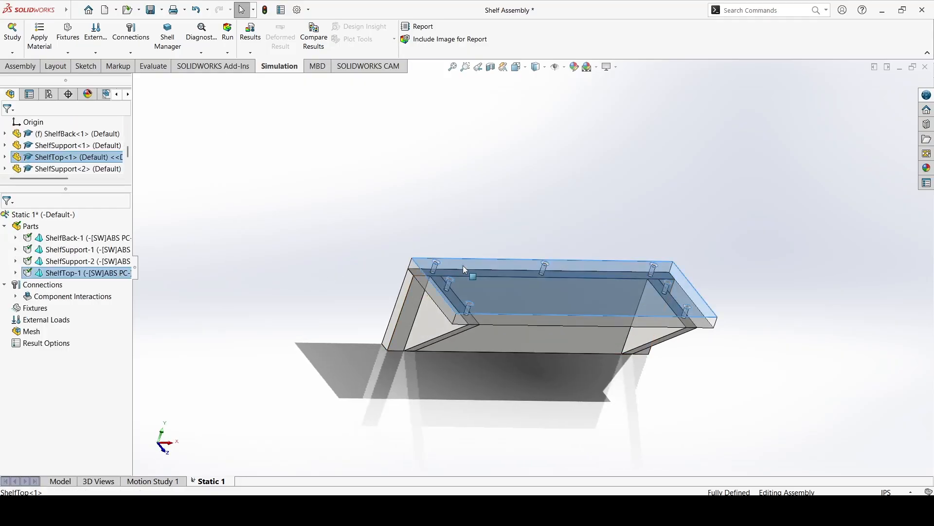
{"action": "right_click", "coordinate": [463, 264]}
{"action": "left_click", "coordinate": [544, 147]}
{"action": "left_click", "coordinate": [406, 176]}
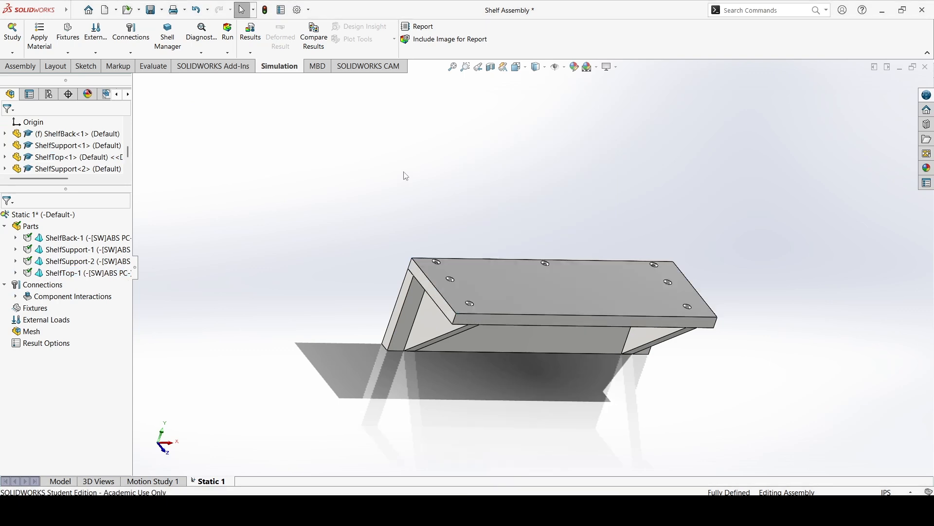
Add a Fixed Geometry fixture to the rear face of ShelfBack and the rear edge face of ShelfTop.
{"action": "mouse_move", "coordinate": [401, 187]}
{"action": "middle_mouse_down"}
{"action": "mouse_move", "coordinate": [490, 203]}
{"action": "mouse_move", "coordinate": [334, 195]}
{"action": "mouse_move", "coordinate": [383, 190]}
{"action": "middle_mouse_up"}
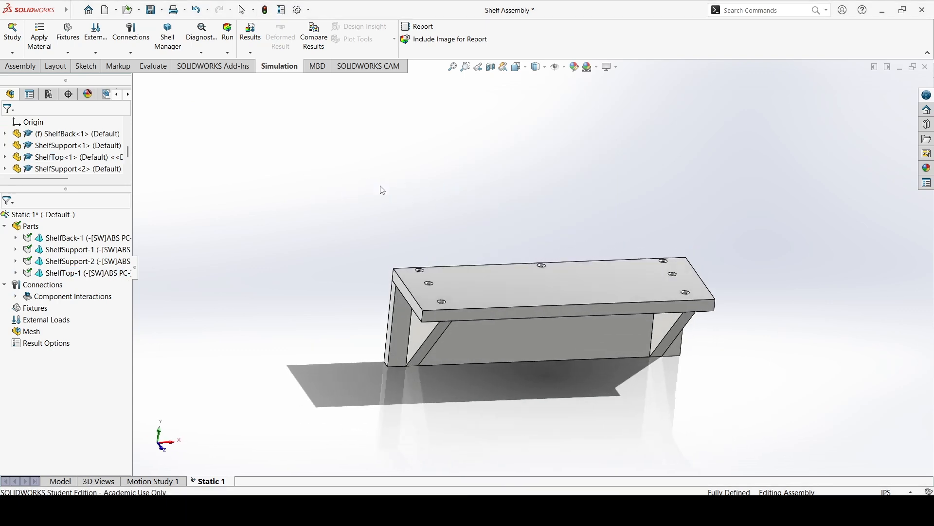
{"action": "left_click", "coordinate": [71, 54]}
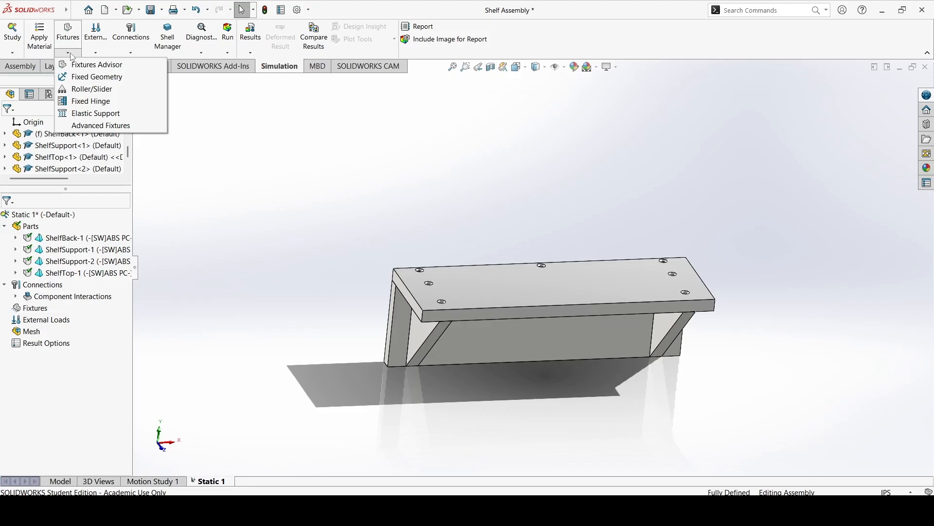
{"action": "left_click", "coordinate": [91, 77]}
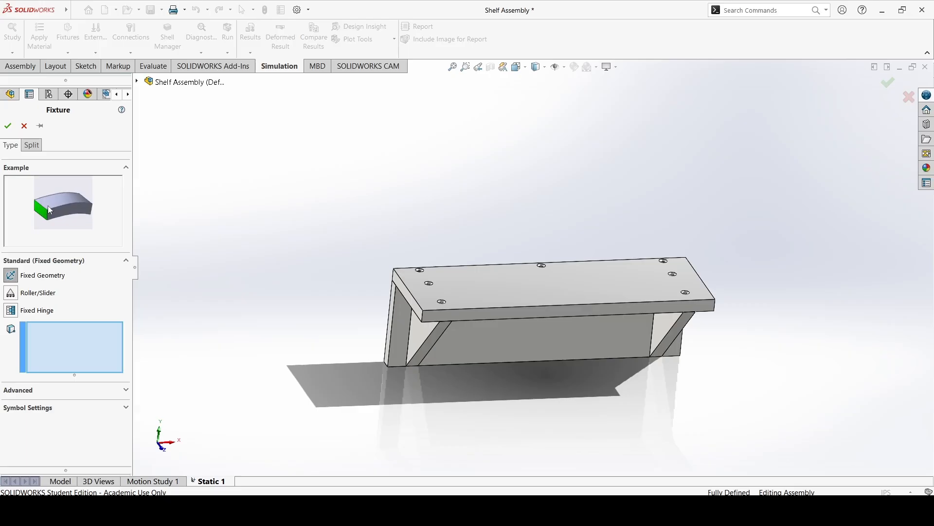
{"action": "middle_click_drag", "start_coordinate": [331, 245], "coordinate": [496, 319]}
{"action": "left_click", "coordinate": [500, 322]}
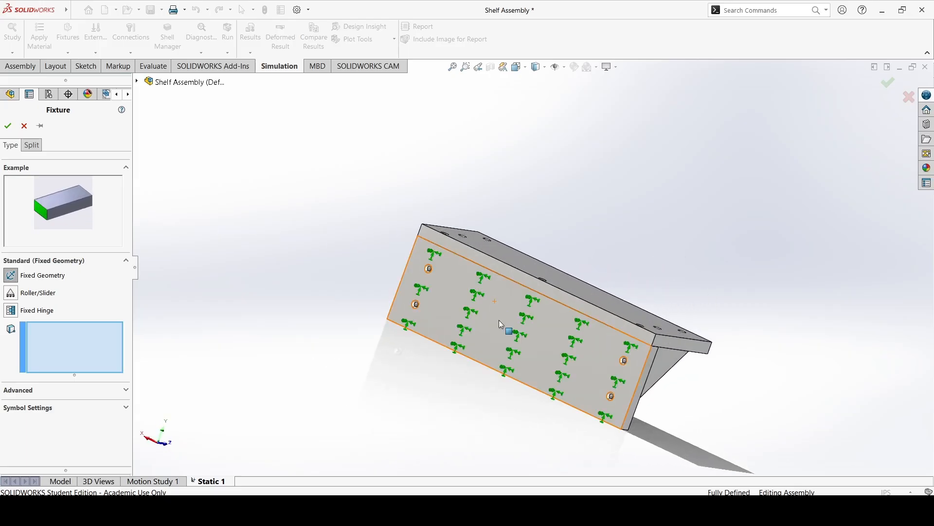
{"action": "left_click", "coordinate": [499, 321]}
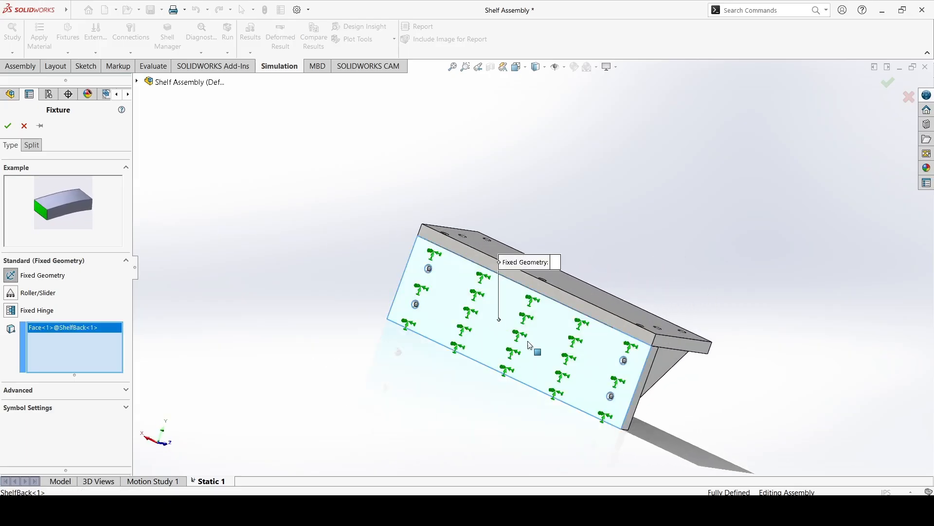
{"action": "left_click", "coordinate": [523, 281]}
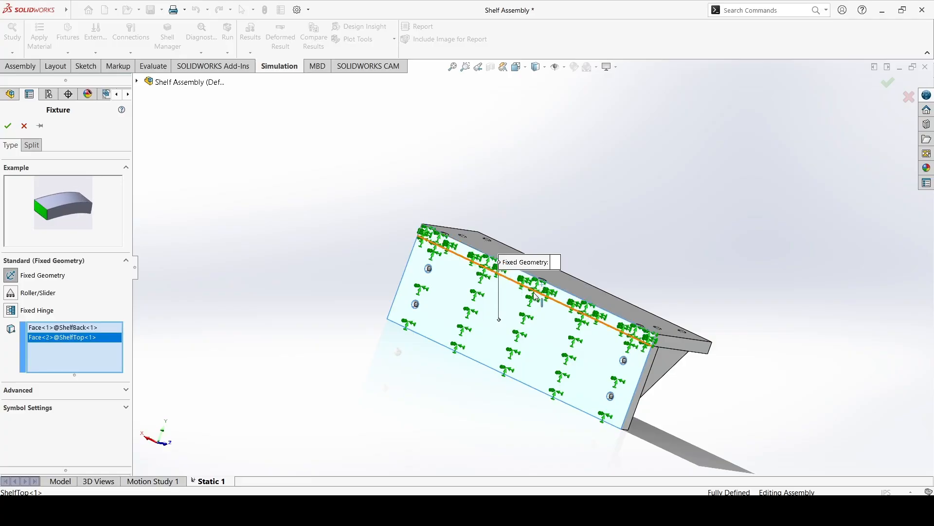
{"action": "middle_click_drag", "start_coordinate": [522, 284], "coordinate": [515, 286]}
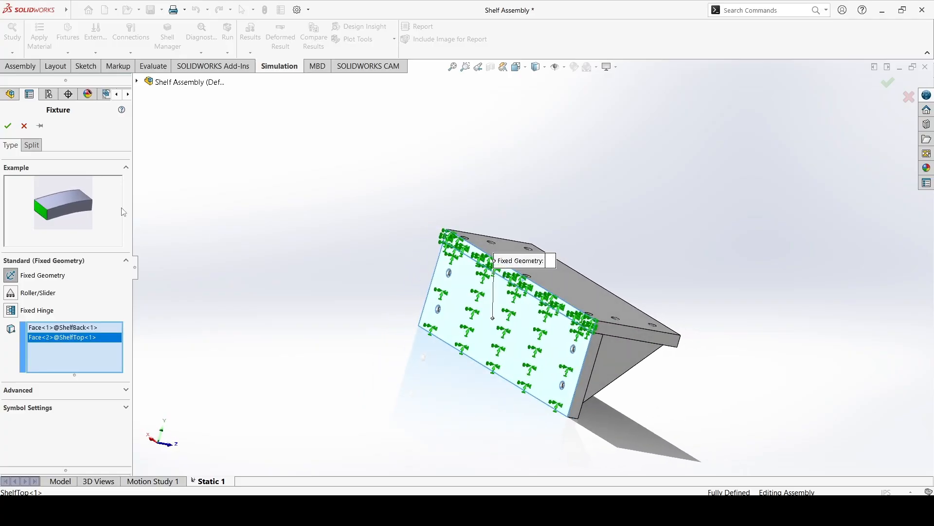
{"action": "left_click", "coordinate": [7, 125]}
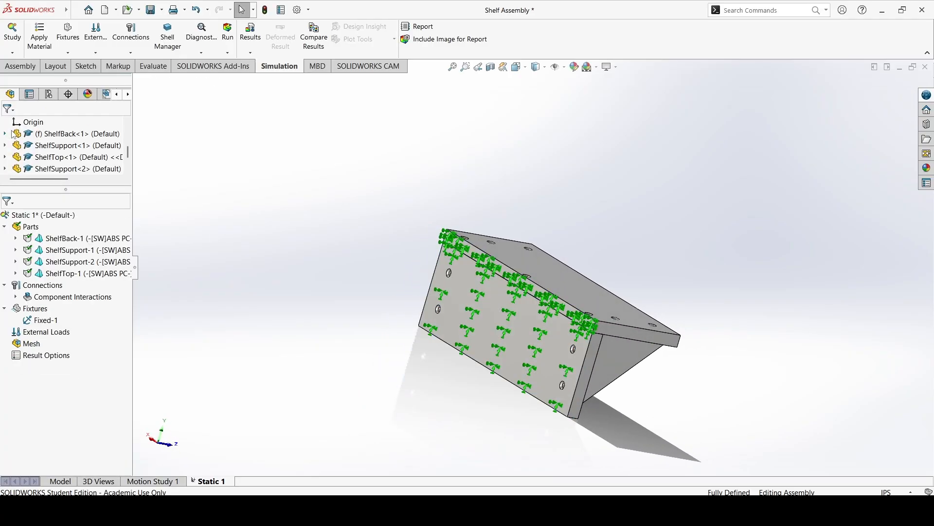
Start a normal force load on ShelfTop's upper face in English (IPS) units and open its force value for editing.
{"action": "middle_click_drag", "start_coordinate": [337, 322], "coordinate": [432, 328]}
{"action": "scroll", "coordinate": [537, 305], "scroll_direction": "down", "scroll_amount": 8}
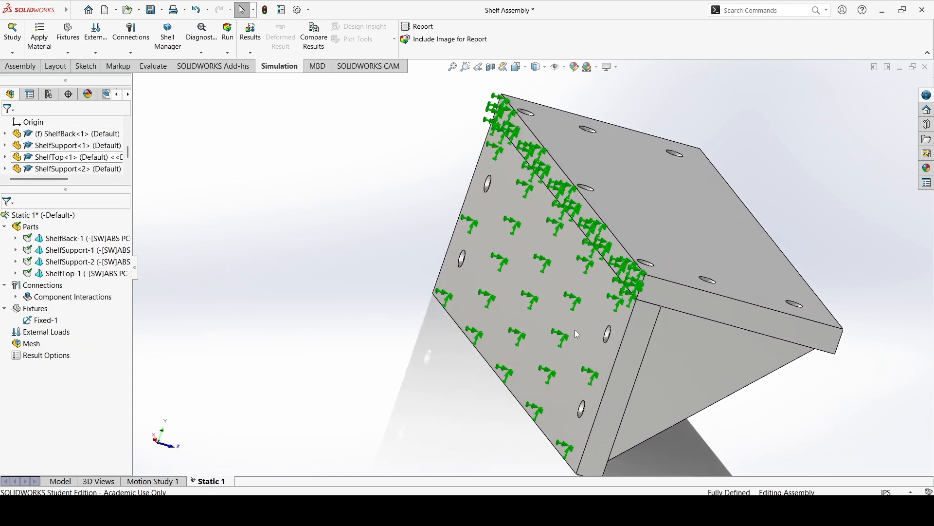
{"action": "scroll", "coordinate": [535, 300], "scroll_direction": "up", "scroll_amount": 8}
{"action": "middle_click_drag", "start_coordinate": [519, 287], "coordinate": [462, 259]}
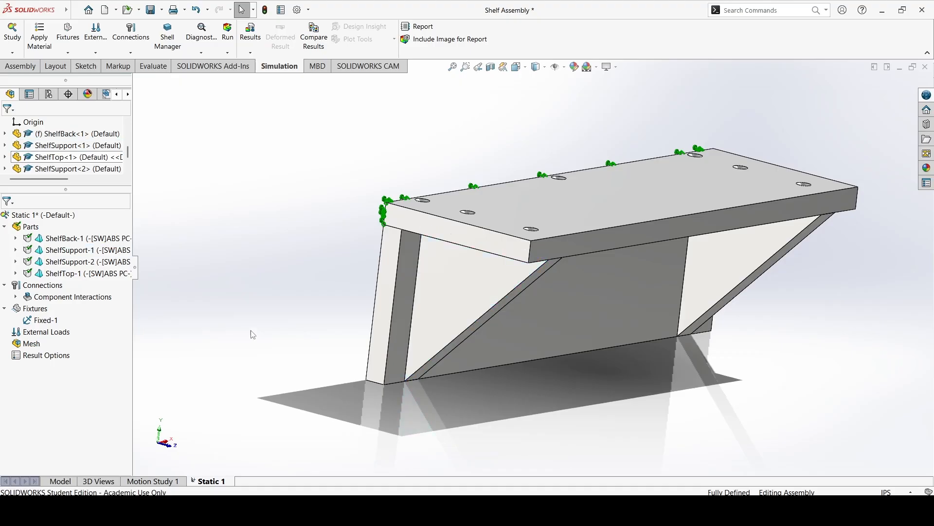
{"action": "left_click", "coordinate": [96, 53]}
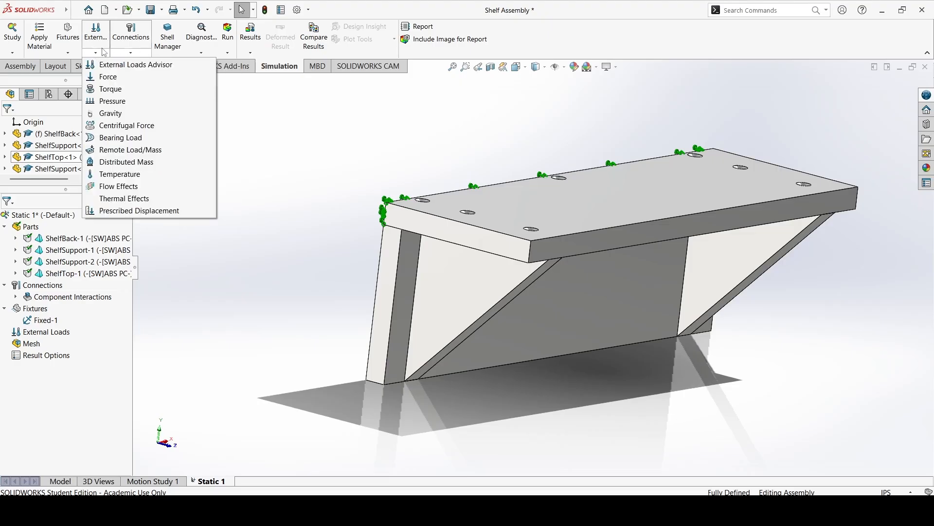
{"action": "left_click", "coordinate": [113, 79]}
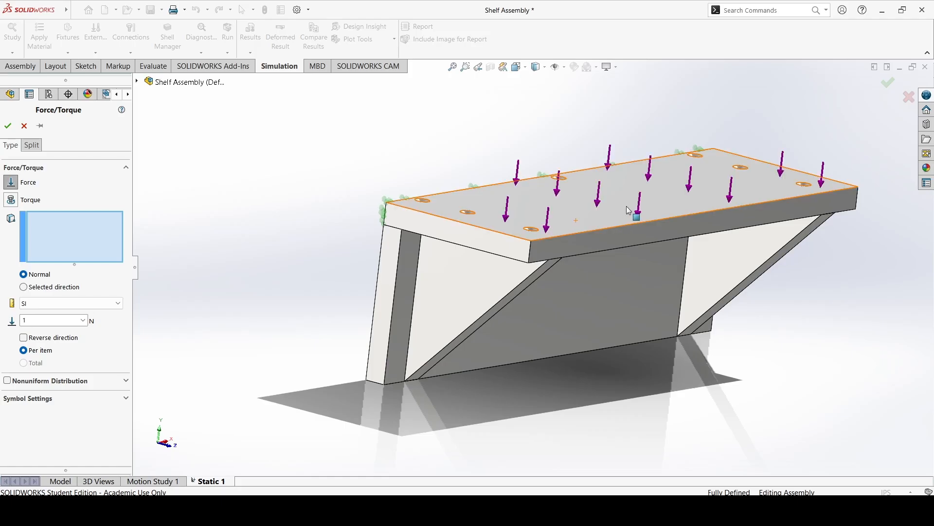
{"action": "left_click", "coordinate": [599, 212]}
{"action": "middle_click_drag", "start_coordinate": [598, 212], "coordinate": [579, 269]}
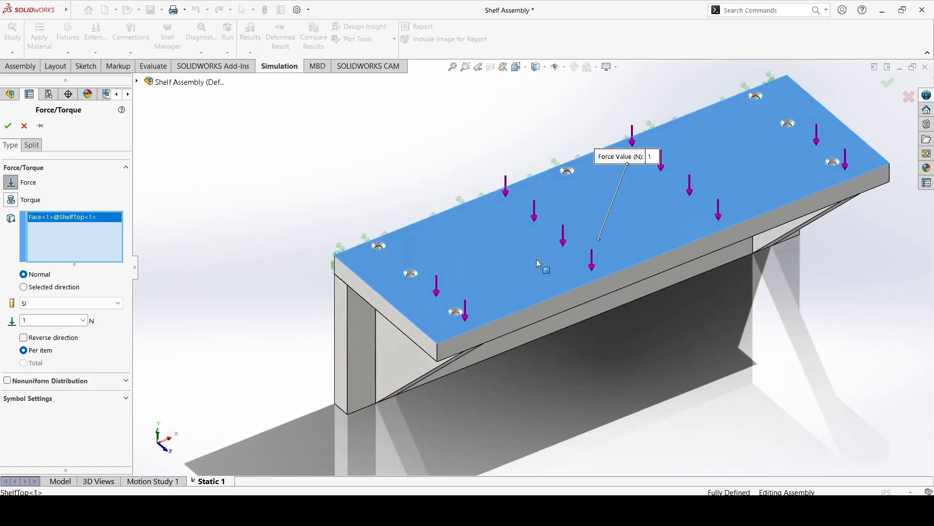
{"action": "left_click", "coordinate": [98, 303]}
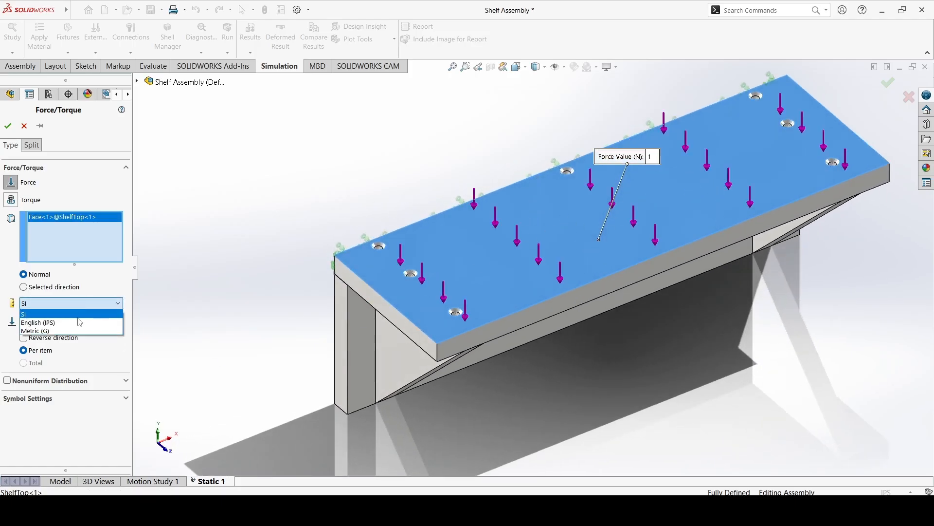
{"action": "left_click", "coordinate": [81, 322]}
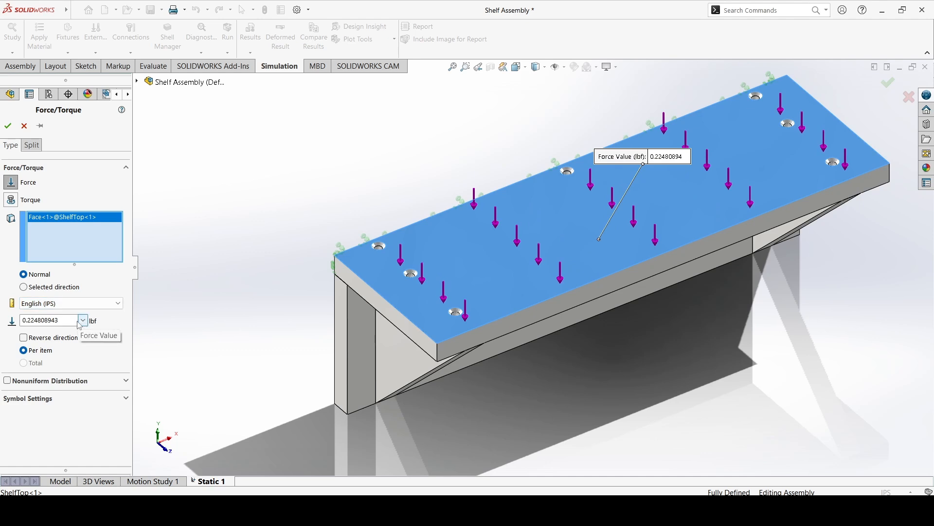
{"action": "left_click", "coordinate": [67, 321]}
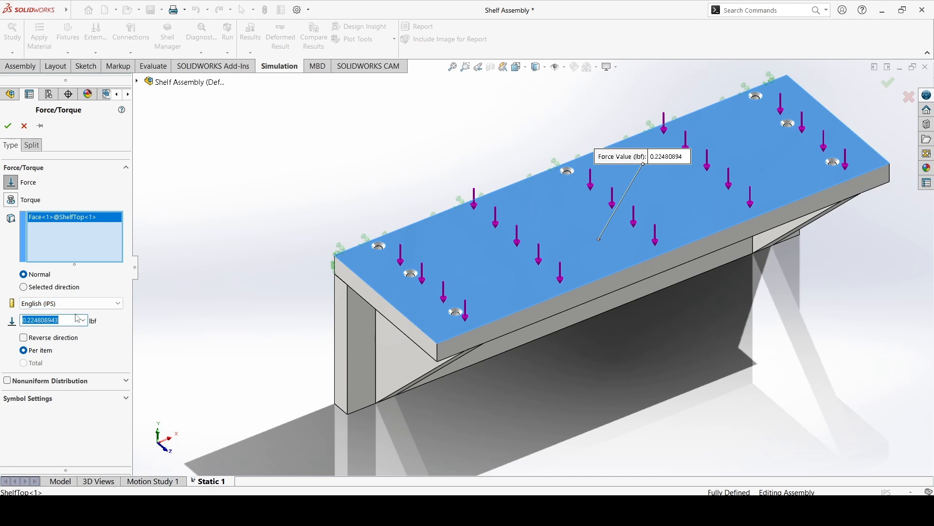
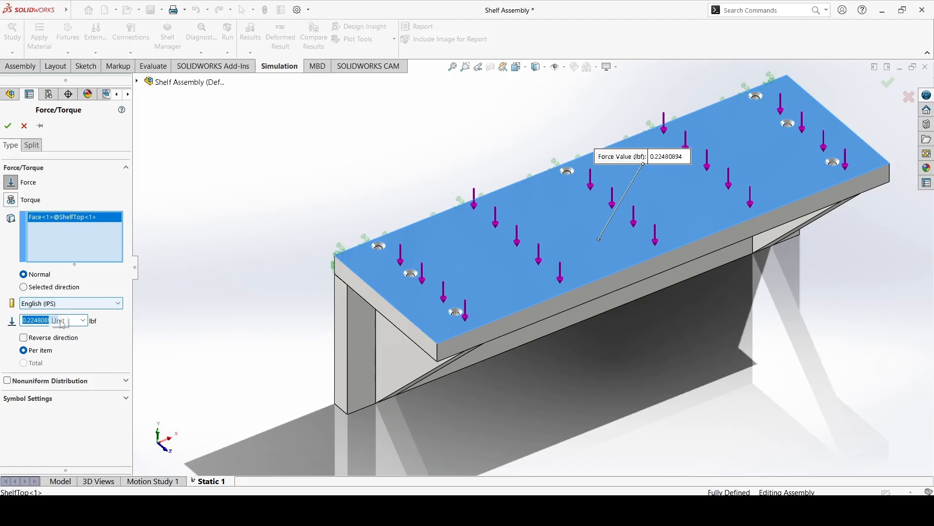
Set the normal force on ShelfTop's upper face to 120 lbf and apply the load.
{"action": "left_click", "coordinate": [83, 321]}
{"action": "left_click", "coordinate": [83, 321]}
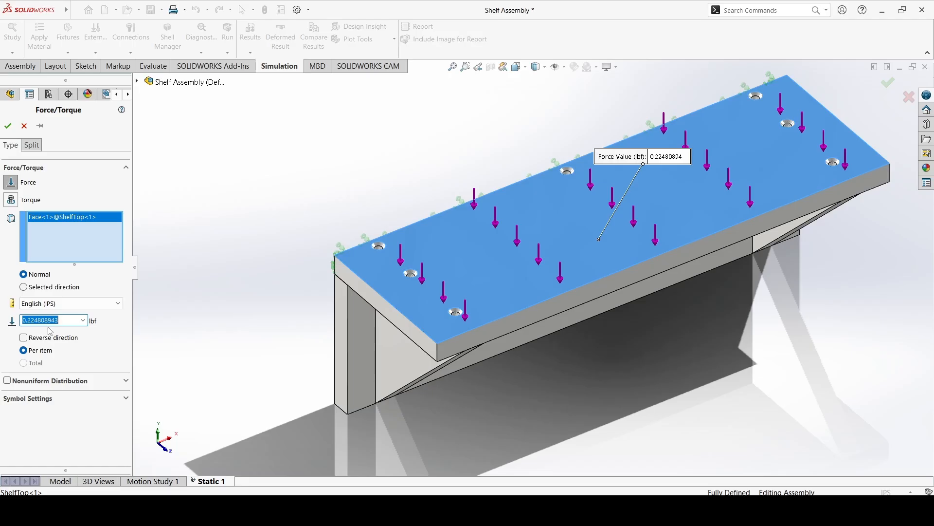
{"action": "type", "text": "120"}
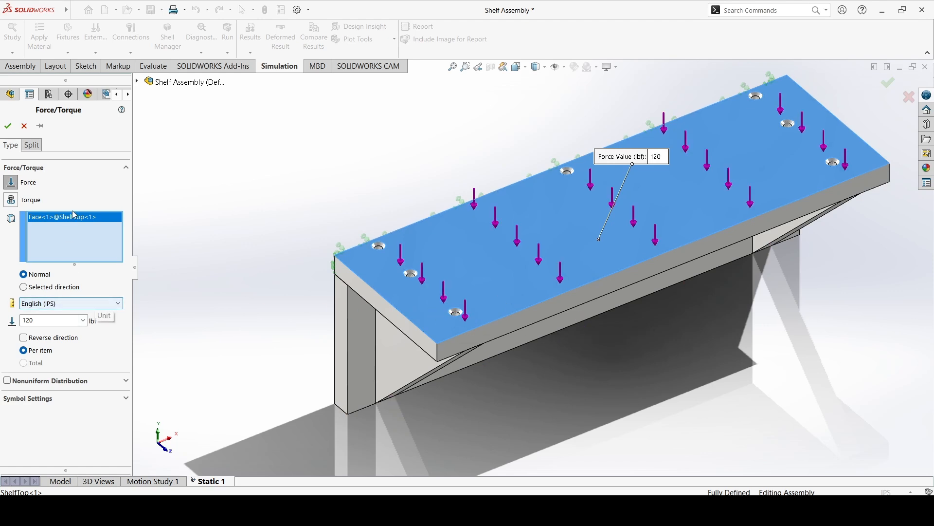
{"action": "left_click", "coordinate": [8, 126]}
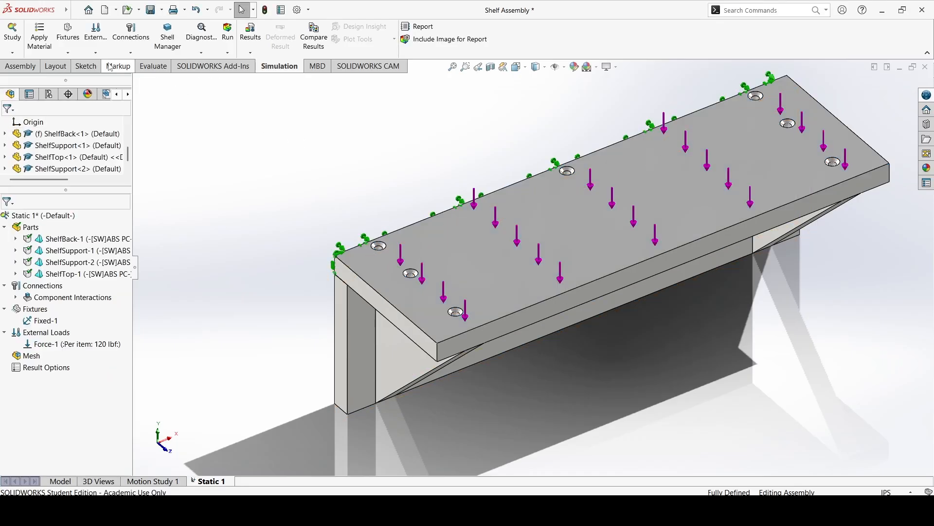
{"action": "left_click", "coordinate": [96, 37]}
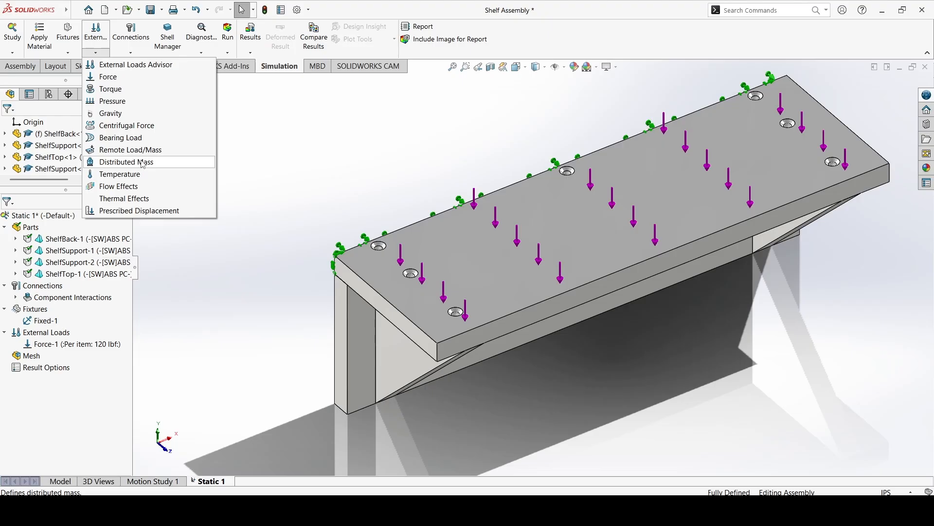
{"action": "left_click", "coordinate": [281, 176]}
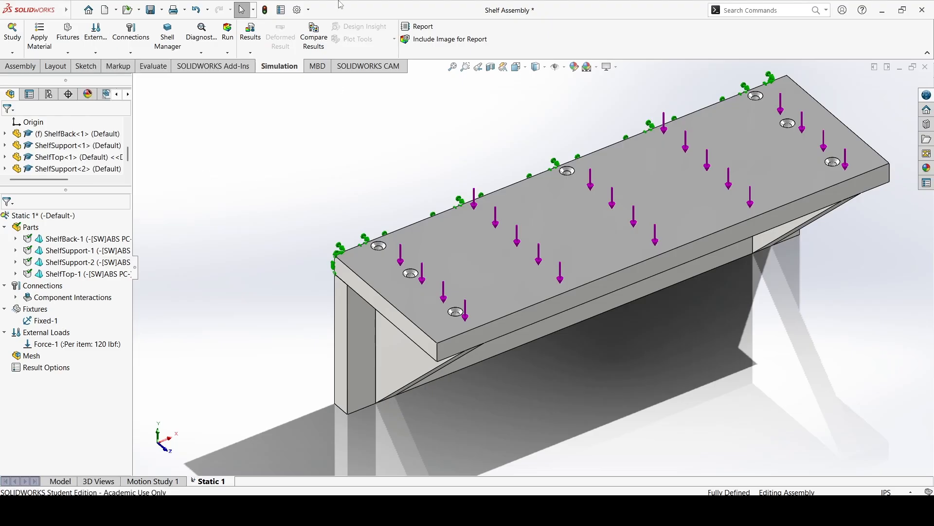
{"action": "left_click", "coordinate": [127, 53]}
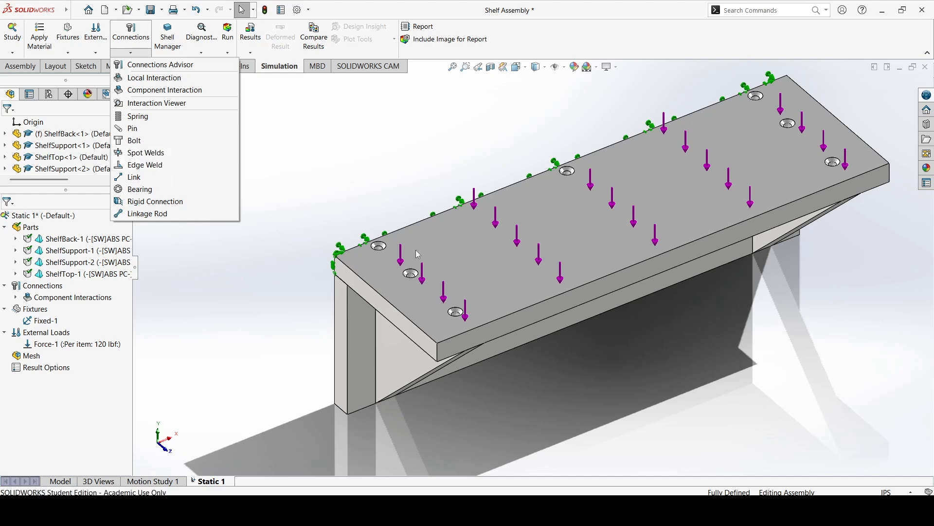
{"action": "left_click", "coordinate": [305, 153]}
{"action": "middle_click_drag", "start_coordinate": [384, 217], "coordinate": [460, 134]}
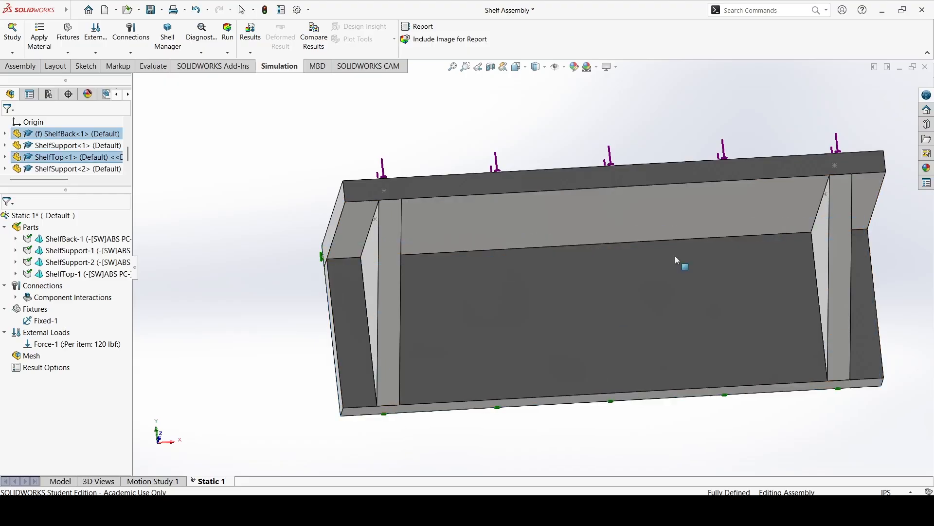
{"action": "middle_click_drag", "start_coordinate": [652, 226], "coordinate": [421, 303]}
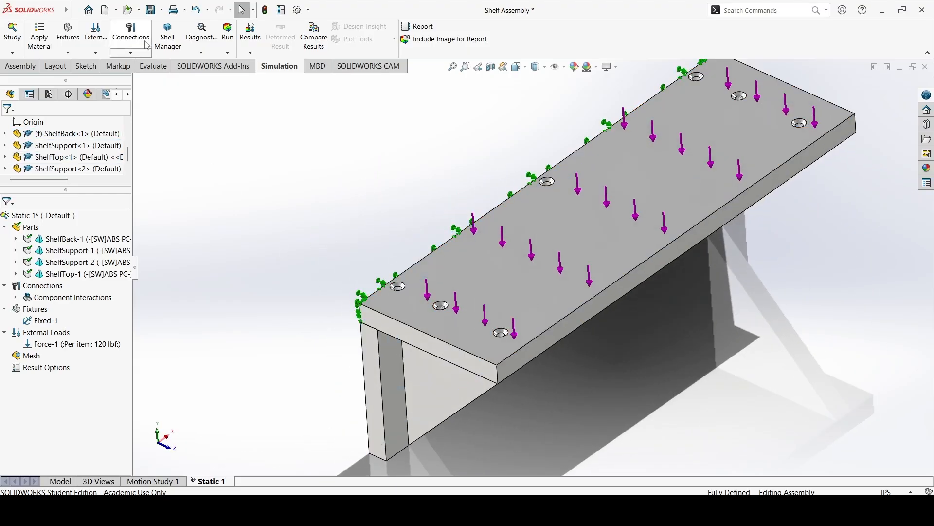
{"action": "left_click", "coordinate": [131, 52]}
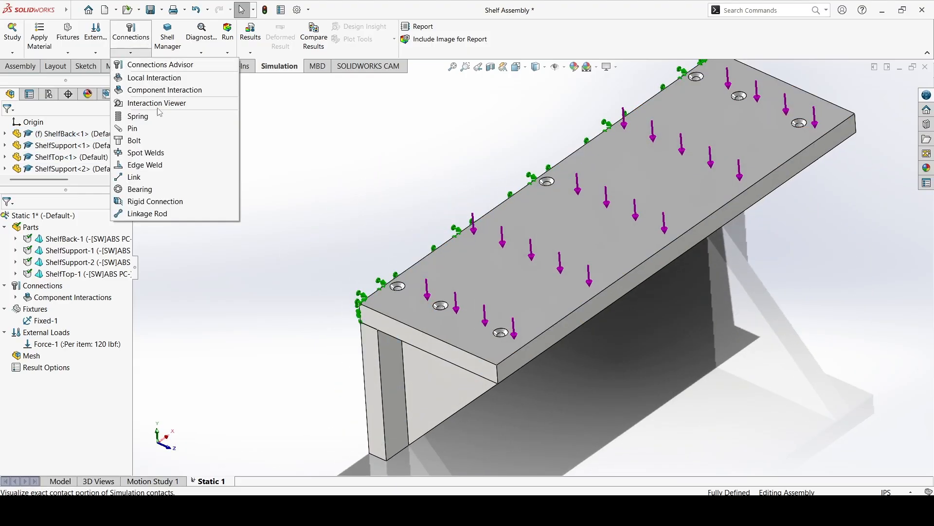
{"action": "left_click", "coordinate": [139, 131]}
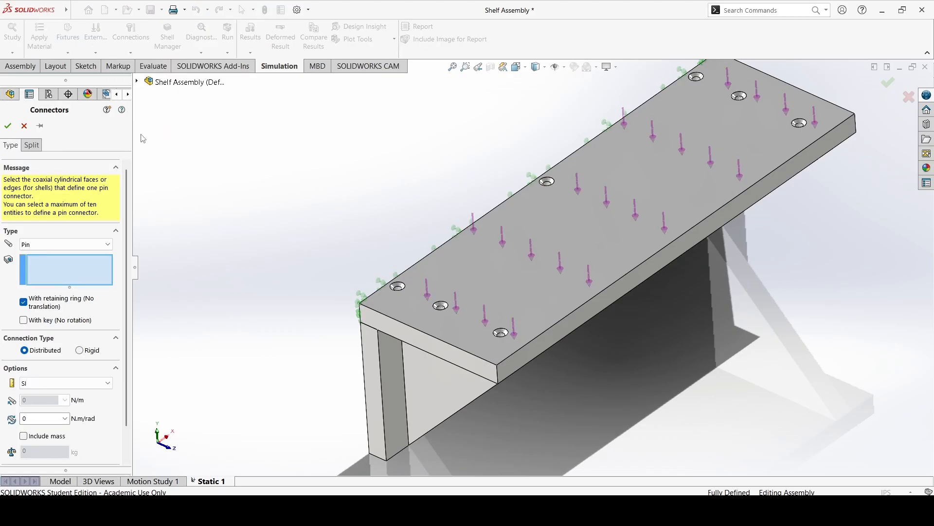
{"action": "left_click", "coordinate": [81, 246]}
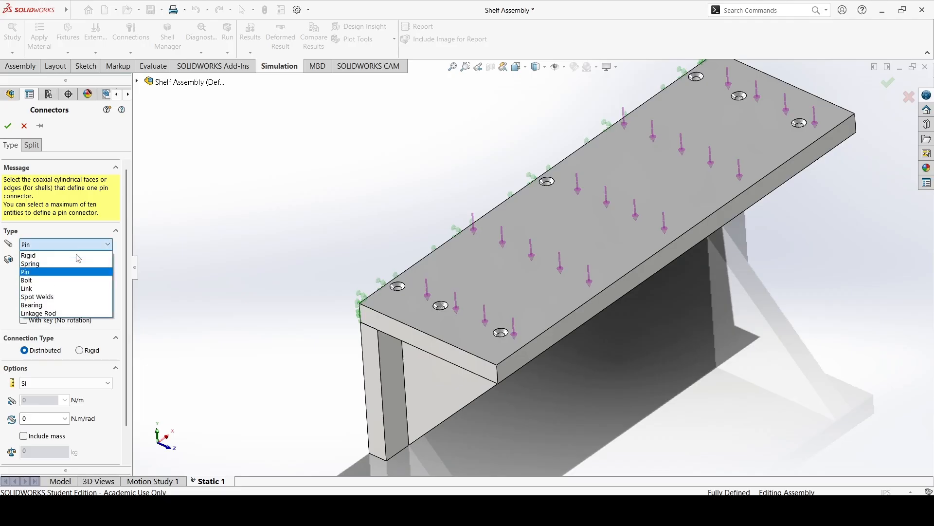
{"action": "left_click", "coordinate": [63, 280]}
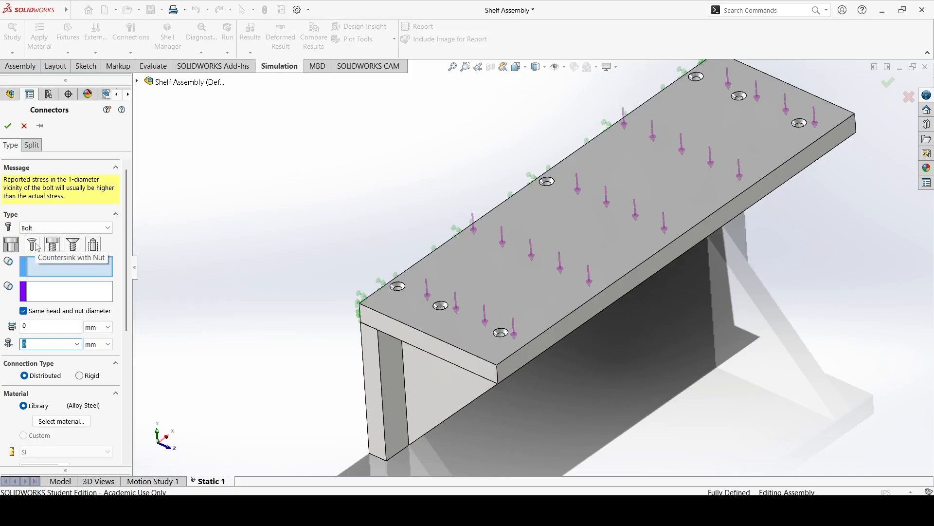
{"action": "left_click", "coordinate": [79, 248]}
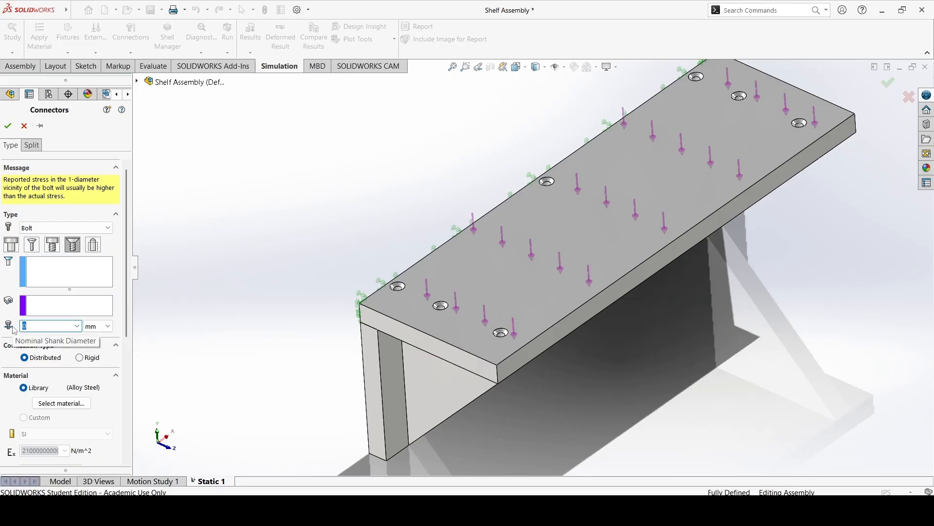
{"action": "scroll", "coordinate": [90, 366], "scroll_direction": "down", "scroll_amount": 5}
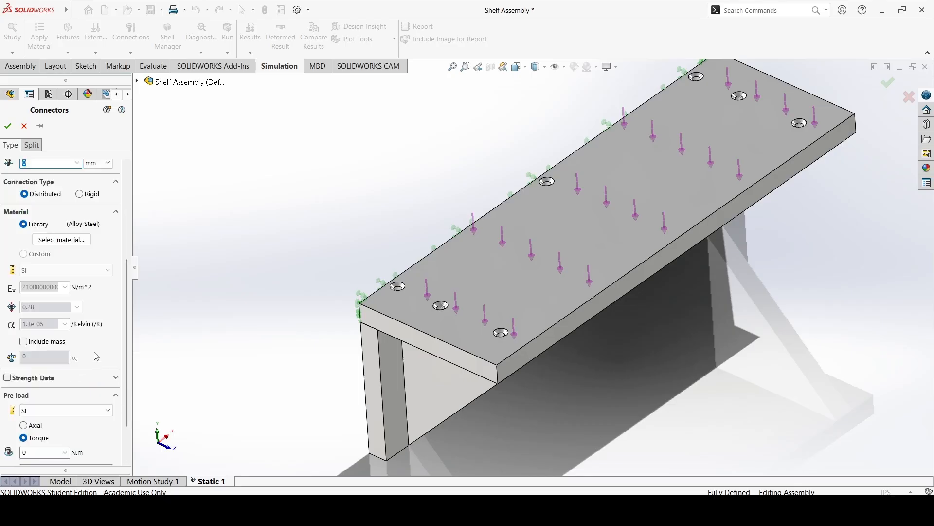
{"action": "scroll", "coordinate": [96, 364], "scroll_direction": "up", "scroll_amount": 5}
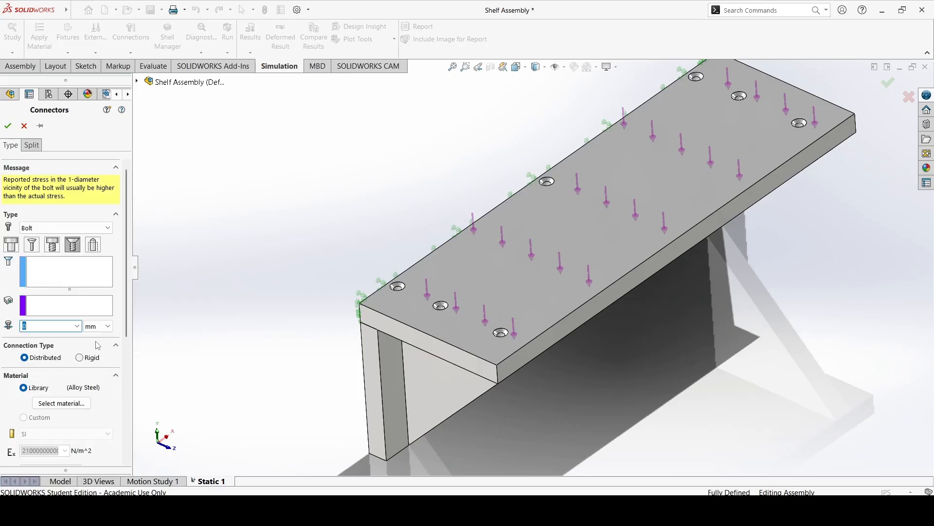
{"action": "left_click", "coordinate": [24, 126]}
{"action": "left_click", "coordinate": [95, 54]}
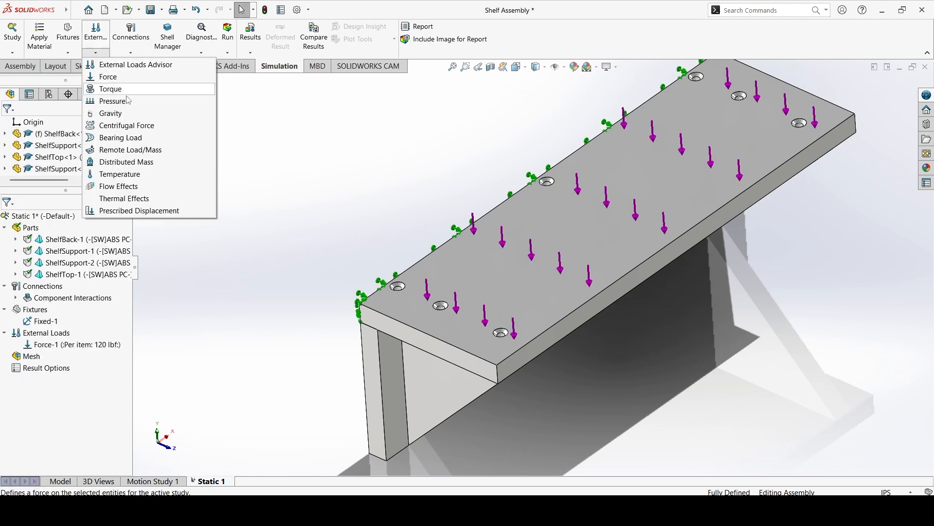
{"action": "left_click", "coordinate": [131, 52]}
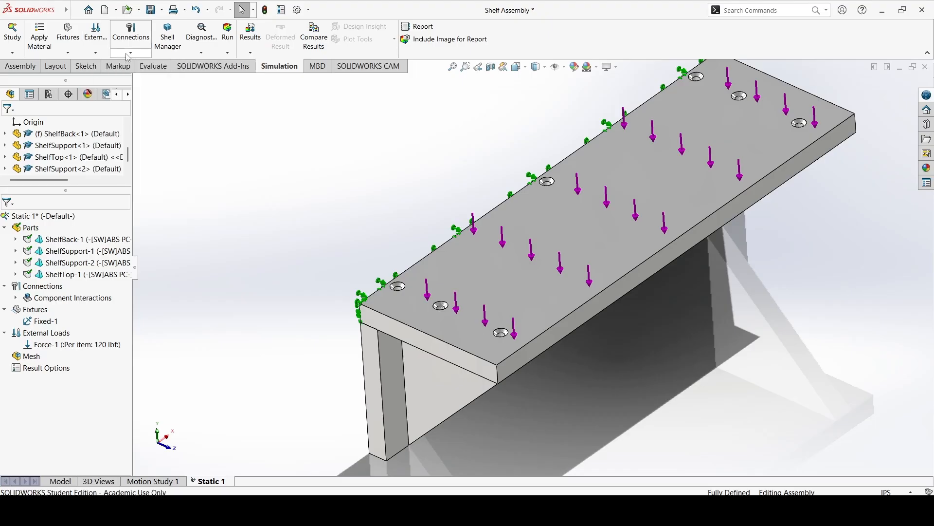
{"action": "left_click", "coordinate": [131, 53]}
{"action": "left_click", "coordinate": [143, 130]}
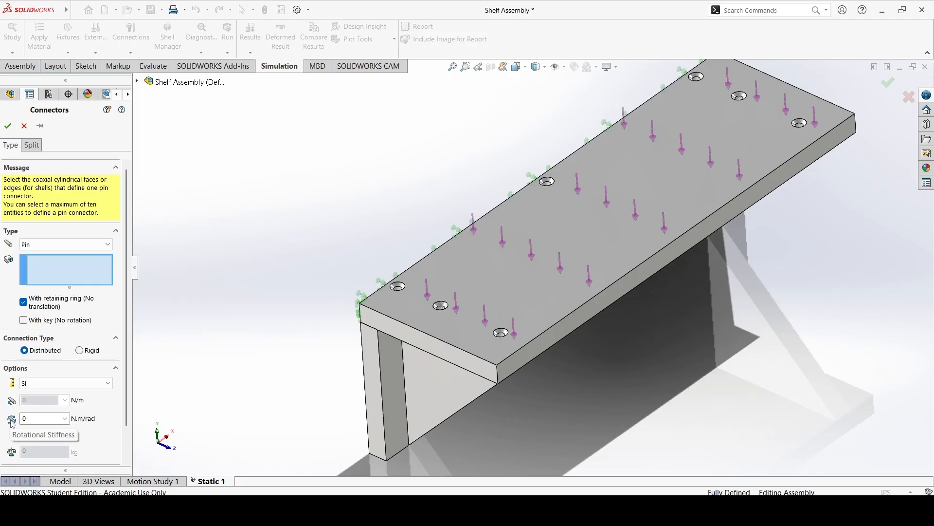
{"action": "left_click", "coordinate": [24, 126]}
Mesh the shelf assembly for the Static 1 study, with mesh density about midway between coarse and fine.
{"action": "middle_click_drag", "start_coordinate": [444, 276], "coordinate": [341, 289]}
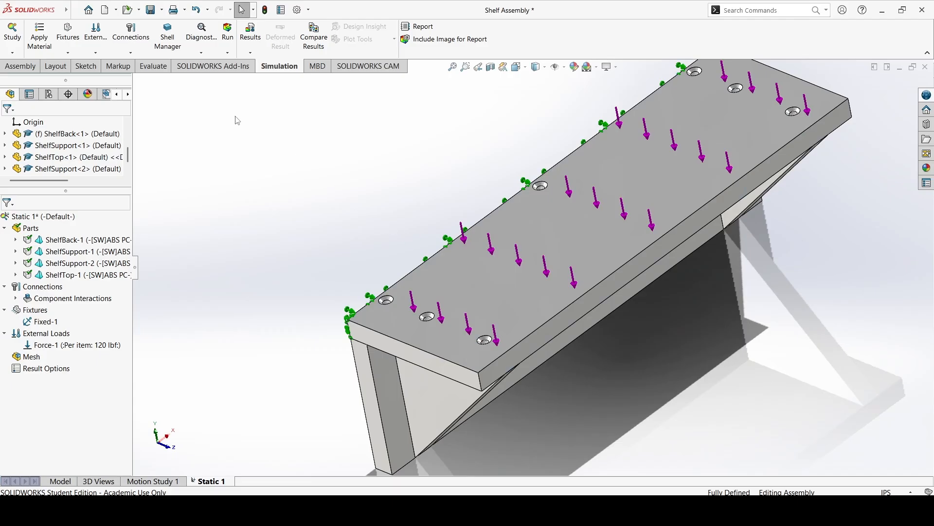
{"action": "middle_click_drag", "start_coordinate": [561, 243], "coordinate": [486, 224]}
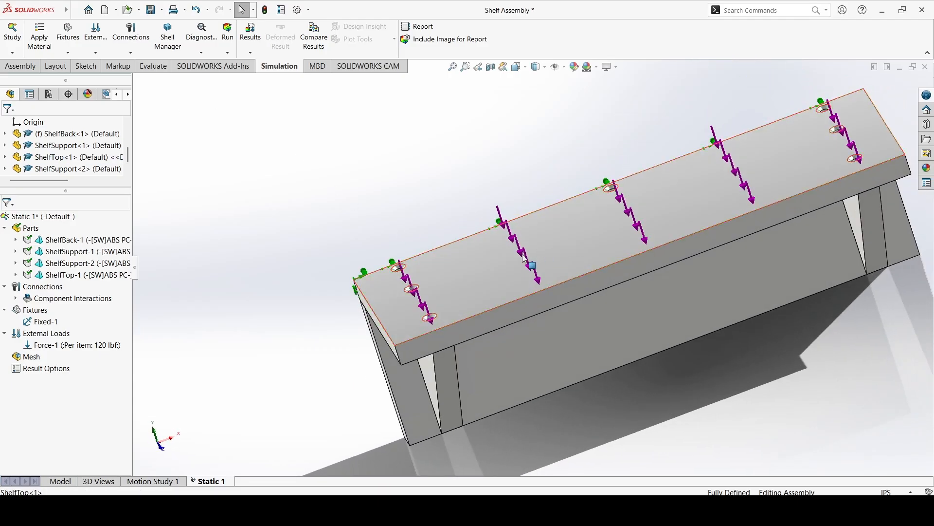
{"action": "left_click", "coordinate": [225, 53]}
{"action": "left_click", "coordinate": [254, 76]}
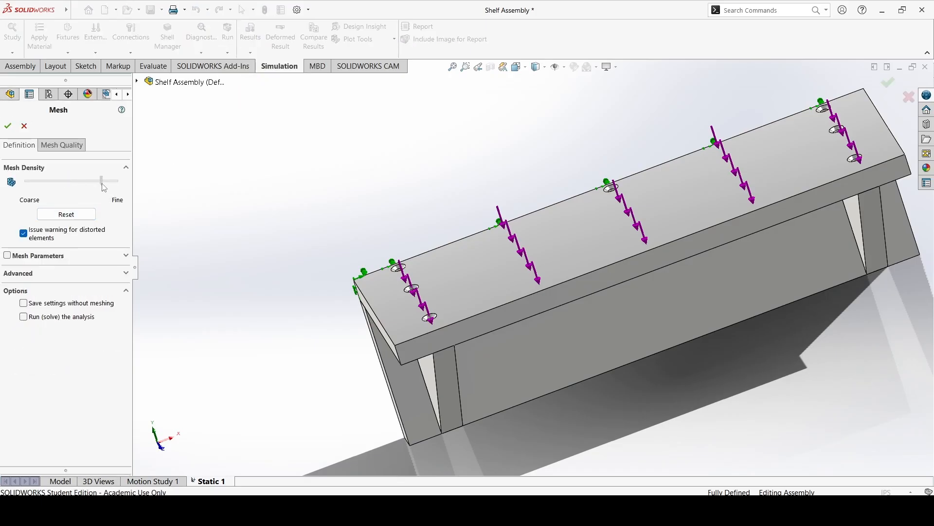
{"action": "left_click_drag", "start_coordinate": [72, 192], "coordinate": [69, 193]}
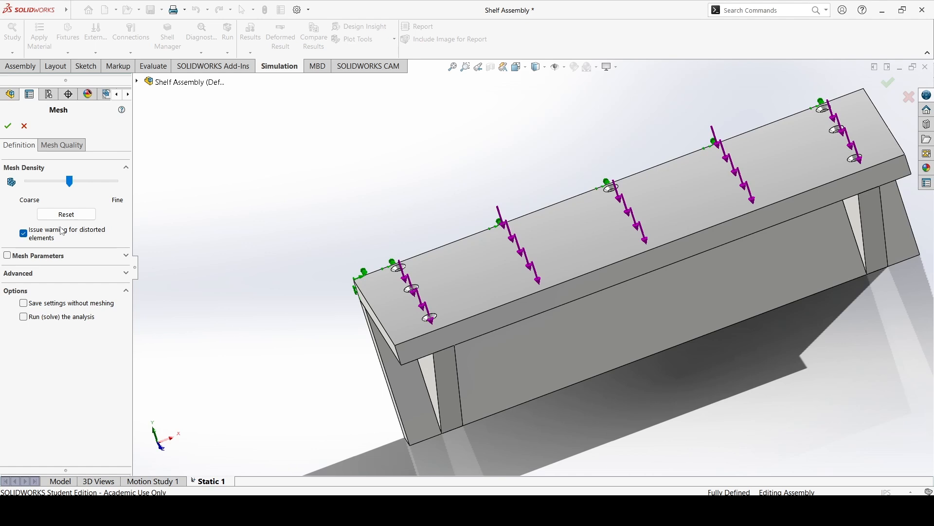
{"action": "left_click", "coordinate": [124, 258]}
{"action": "left_click", "coordinate": [116, 256]}
{"action": "left_click", "coordinate": [32, 274]}
{"action": "left_click", "coordinate": [31, 274]}
{"action": "left_click", "coordinate": [8, 126]}
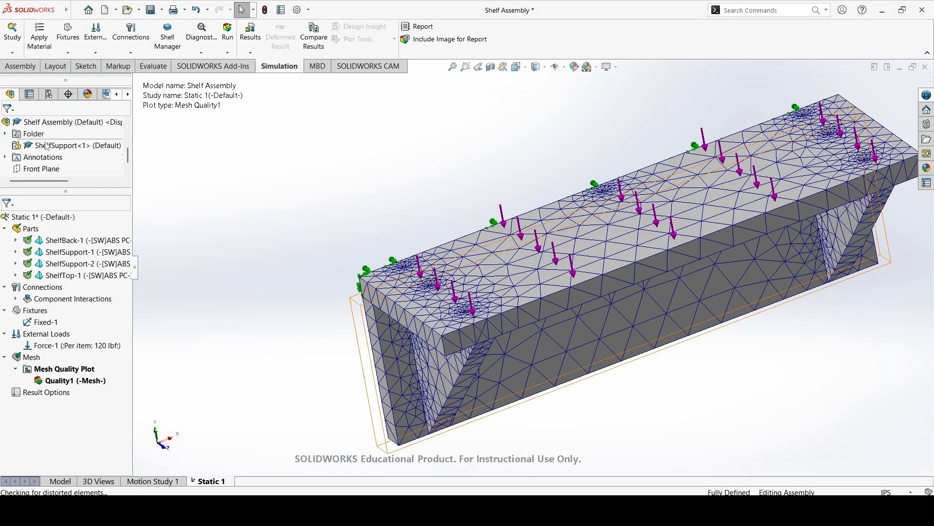
Run the Static 1 study on the meshed assembly and examine the von Mises stress plot.
{"action": "mouse_move", "coordinate": [347, 292]}
{"action": "middle_mouse_down"}
{"action": "mouse_move", "coordinate": [351, 234]}
{"action": "mouse_move", "coordinate": [338, 166]}
{"action": "mouse_move", "coordinate": [327, 262]}
{"action": "mouse_move", "coordinate": [335, 302]}
{"action": "middle_mouse_up"}
{"action": "scroll", "coordinate": [510, 284], "scroll_direction": "down", "scroll_amount": 5}
{"action": "scroll", "coordinate": [517, 287], "scroll_direction": "up", "scroll_amount": 5}
{"action": "middle_click_drag", "start_coordinate": [516, 286], "coordinate": [341, 263]}
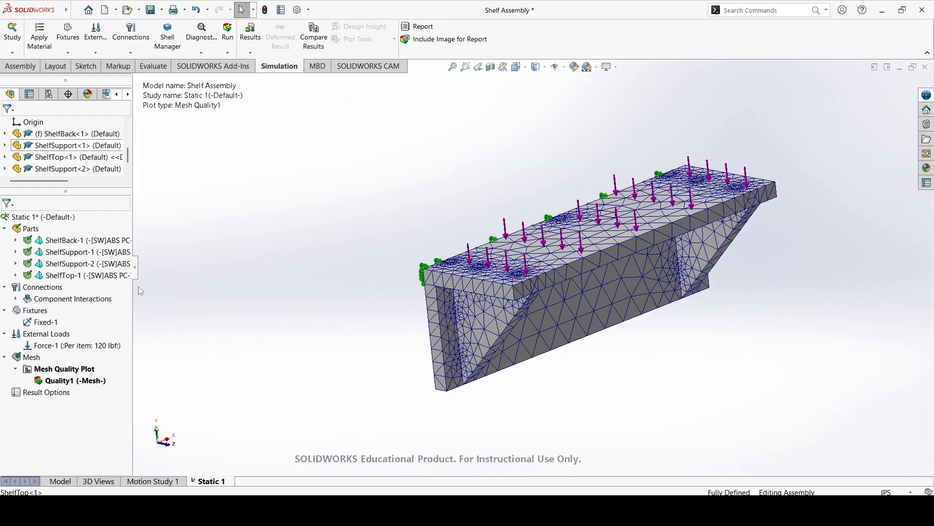
{"action": "middle_click_drag", "start_coordinate": [496, 272], "coordinate": [462, 269]}
{"action": "left_click", "coordinate": [228, 37]}
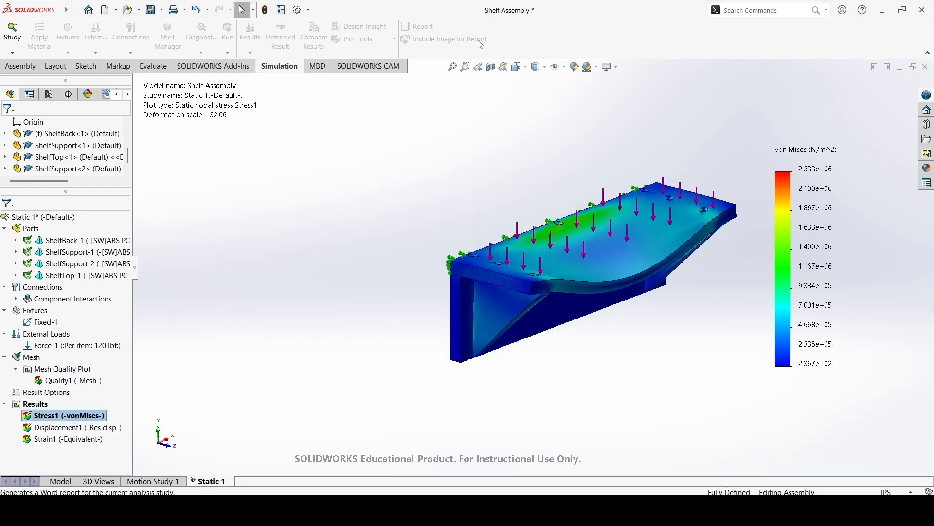
{"action": "middle_click_drag", "start_coordinate": [592, 217], "coordinate": [548, 207]}
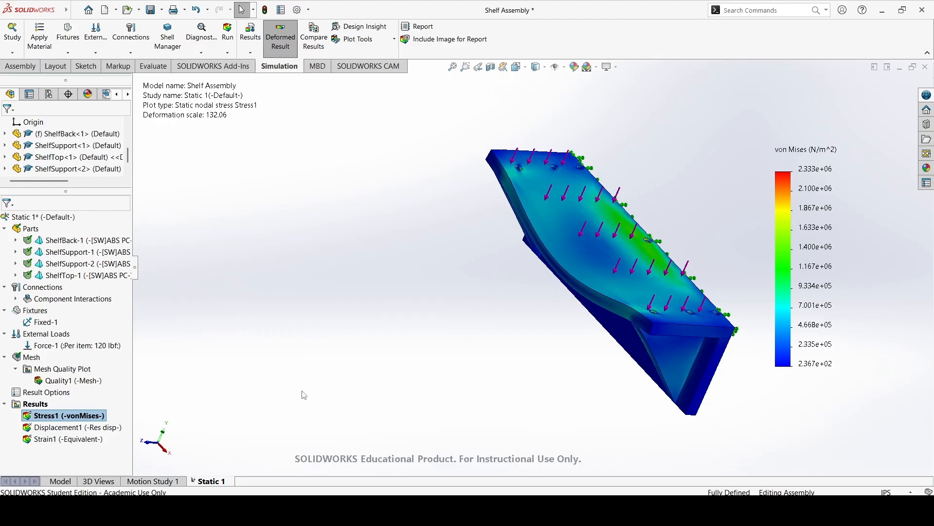
Display the Displacement1 result plot and move its colour legend clear of the model.
{"action": "double_click", "coordinate": [94, 427]}
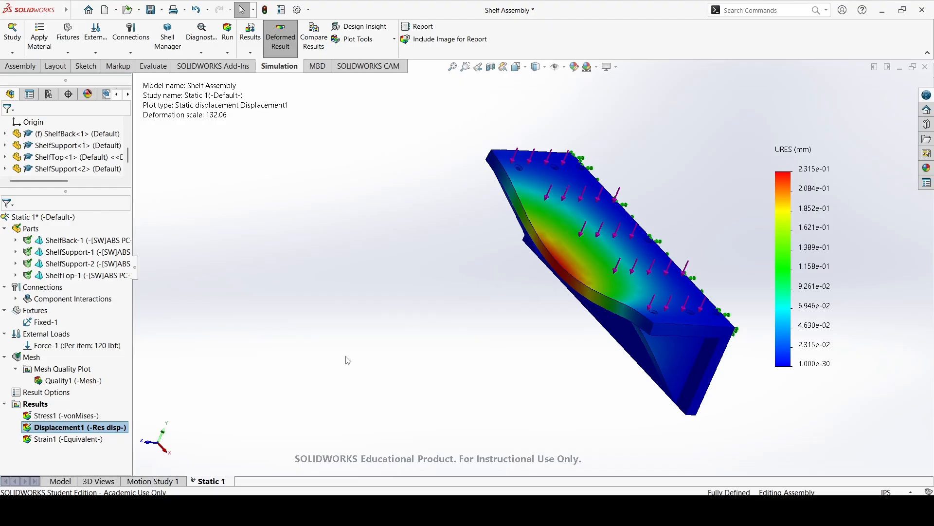
{"action": "middle_click_drag", "start_coordinate": [463, 312], "coordinate": [594, 238]}
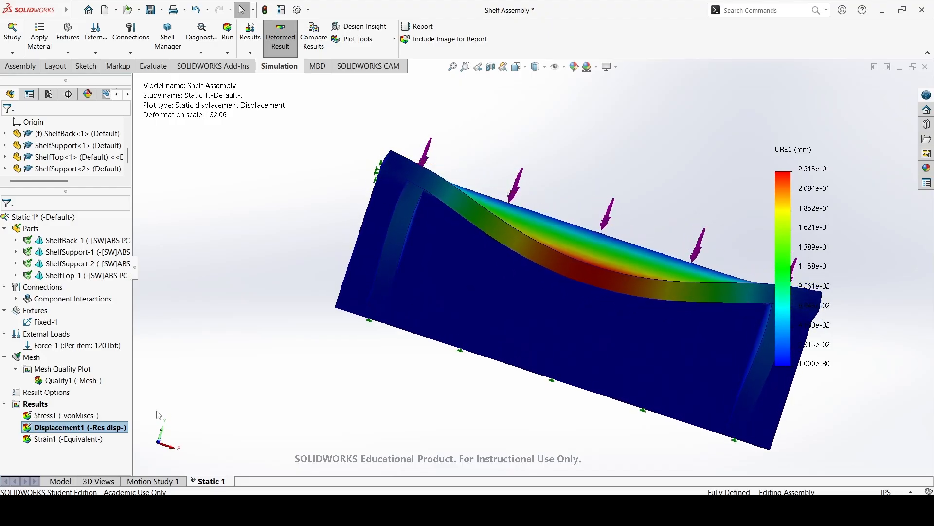
{"action": "left_click_drag", "start_coordinate": [797, 157], "coordinate": [855, 137]}
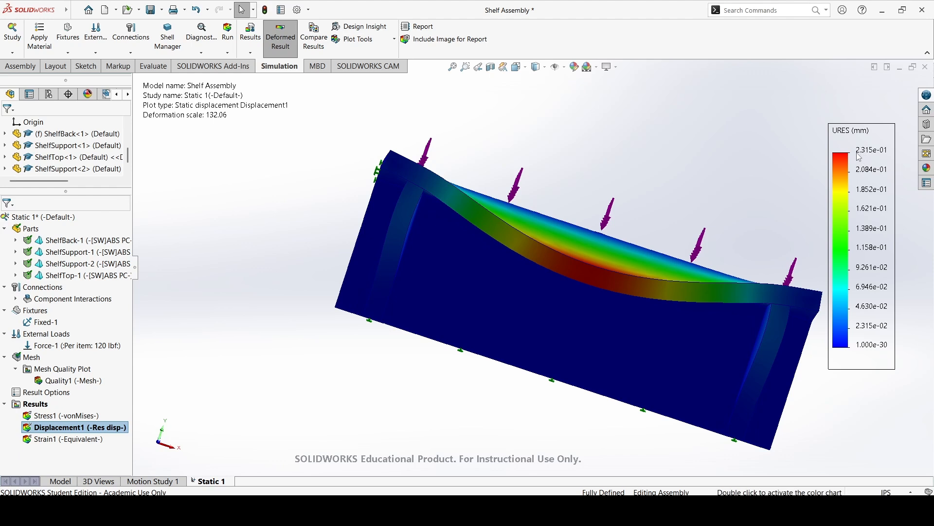
Examine the displacement across ShelfTop and around the shelf supports from several angles and up close.
{"action": "middle_click_drag", "start_coordinate": [641, 269], "coordinate": [504, 304]}
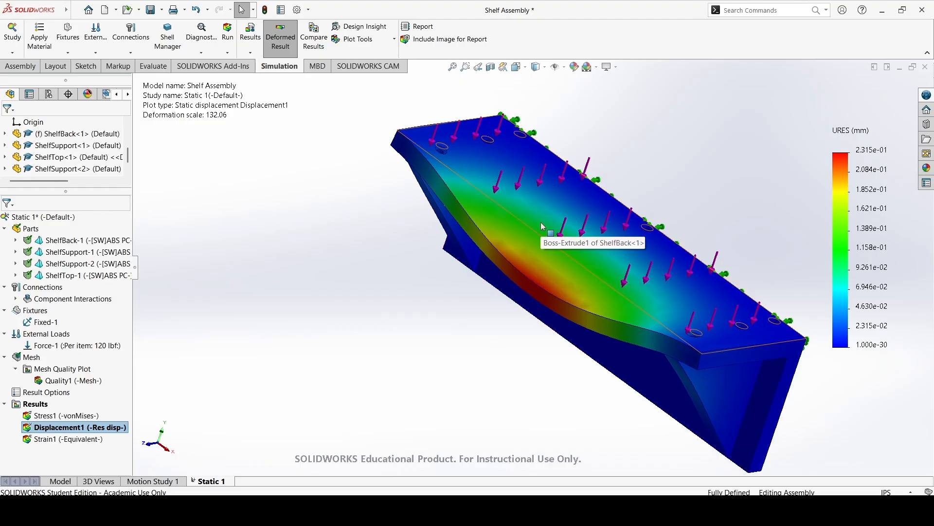
{"action": "middle_click_drag", "start_coordinate": [540, 221], "coordinate": [616, 81]}
{"action": "scroll", "coordinate": [755, 231], "scroll_direction": "down", "scroll_amount": 4}
{"action": "middle_click_drag", "start_coordinate": [723, 251], "coordinate": [665, 263]}
{"action": "scroll", "coordinate": [665, 258], "scroll_direction": "down", "scroll_amount": 2}
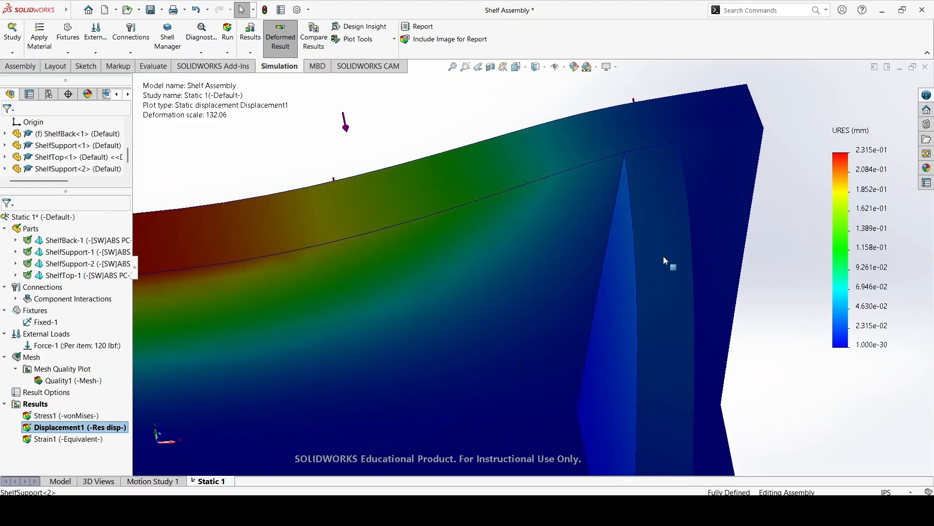
Display the Strain1 plot and examine the strain around ShelfTop's countersunk holes and across the whole assembly.
{"action": "double_click", "coordinate": [66, 440]}
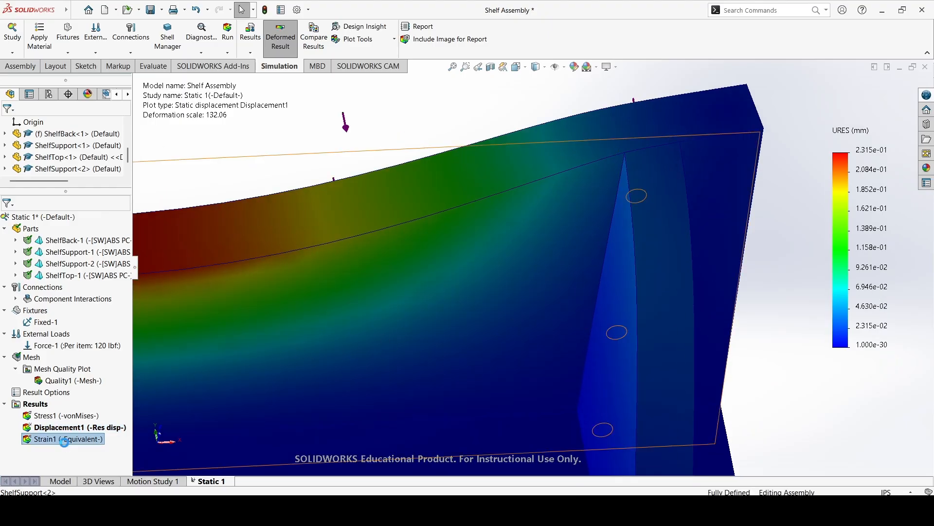
{"action": "scroll", "coordinate": [356, 349], "scroll_direction": "up", "scroll_amount": 5}
{"action": "middle_click_drag", "start_coordinate": [388, 346], "coordinate": [409, 332]}
{"action": "scroll", "coordinate": [396, 256], "scroll_direction": "down", "scroll_amount": 10}
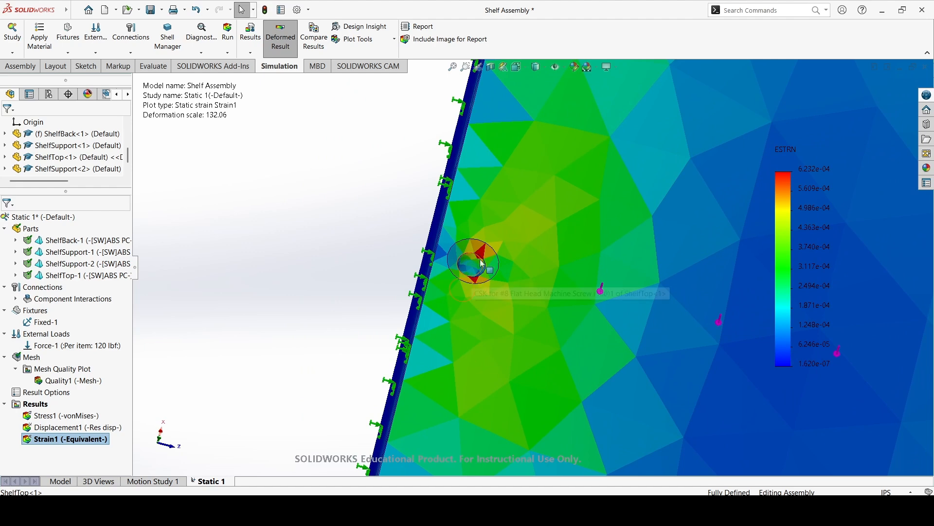
{"action": "key", "text": "f"}
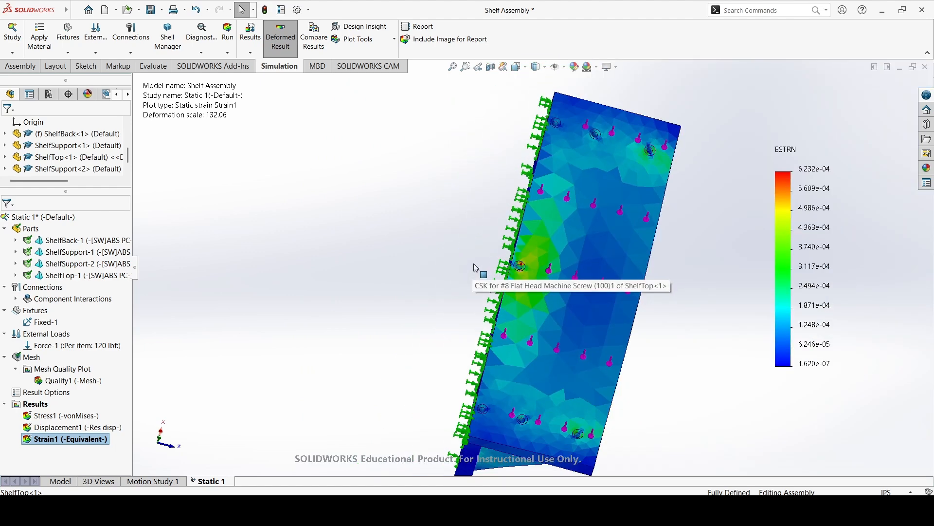
{"action": "middle_click_drag", "start_coordinate": [478, 267], "coordinate": [354, 251]}
{"action": "scroll", "coordinate": [481, 328], "scroll_direction": "down", "scroll_amount": 5}
{"action": "scroll", "coordinate": [499, 342], "scroll_direction": "up", "scroll_amount": 4}
{"action": "middle_click_drag", "start_coordinate": [499, 342], "coordinate": [206, 399]}
{"action": "scroll", "coordinate": [626, 242], "scroll_direction": "down", "scroll_amount": 3}
{"action": "scroll", "coordinate": [626, 242], "scroll_direction": "up", "scroll_amount": 6}
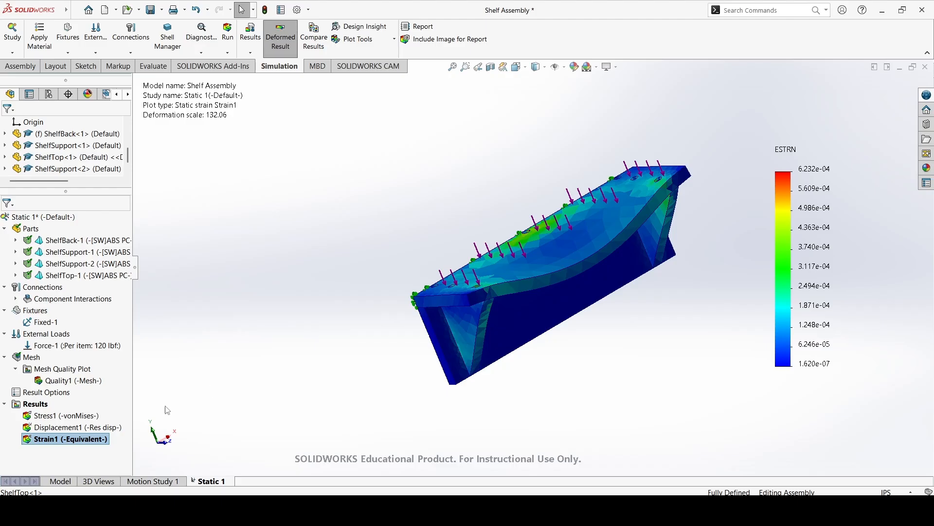
Display the Stress1 von Mises plot again and examine the stress distribution over ShelfTop.
{"action": "double_click", "coordinate": [78, 415]}
{"action": "middle_click_drag", "start_coordinate": [560, 360], "coordinate": [576, 380]}
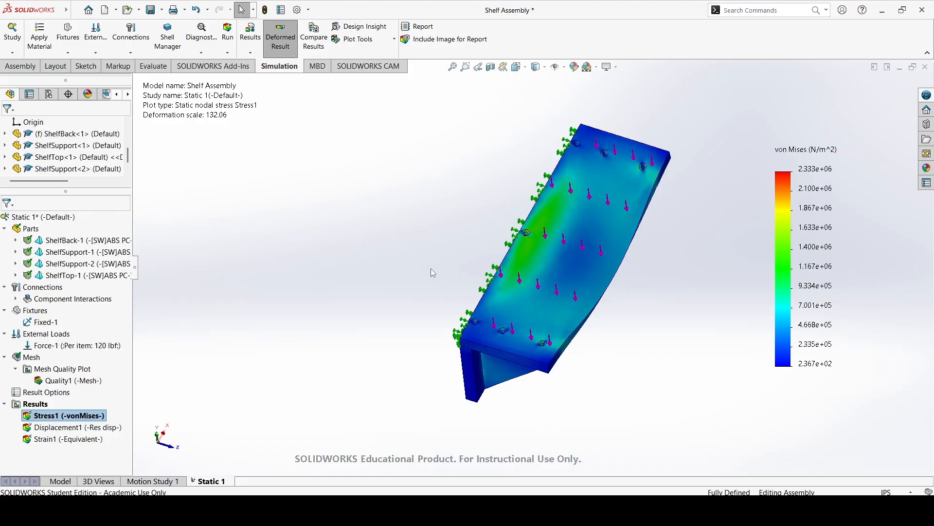
Examine the von Mises stress on the shelf's back, underside, supports and front edge from several angles.
{"action": "middle_click_drag", "start_coordinate": [405, 251], "coordinate": [307, 224]}
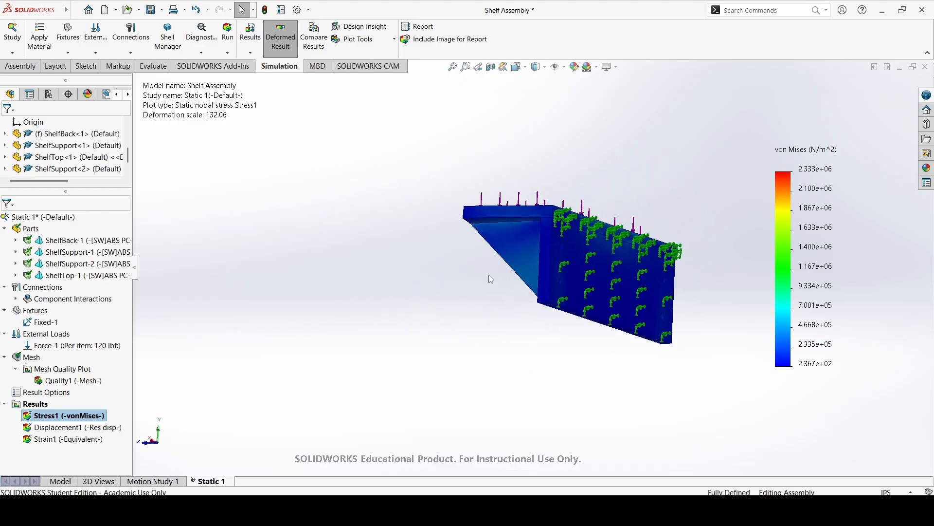
{"action": "middle_click_drag", "start_coordinate": [533, 232], "coordinate": [559, 246]}
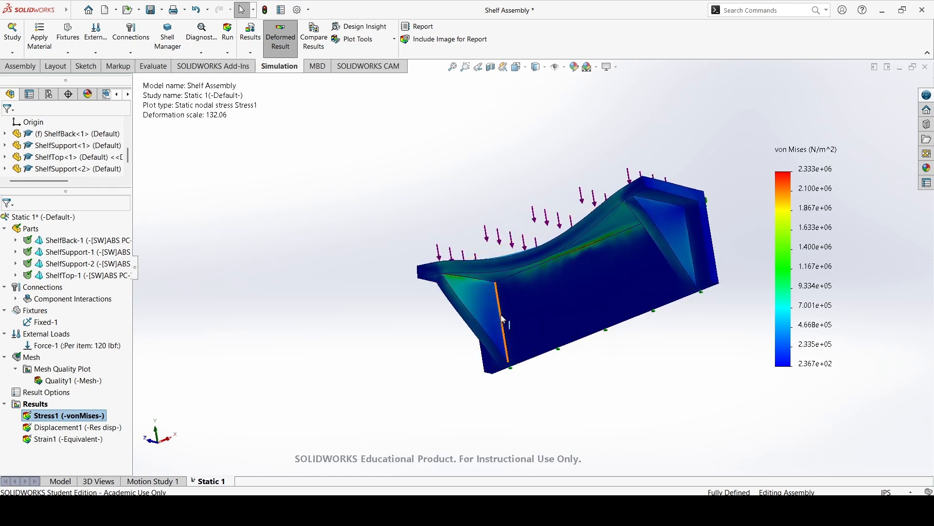
{"action": "middle_click_drag", "start_coordinate": [506, 311], "coordinate": [591, 328]}
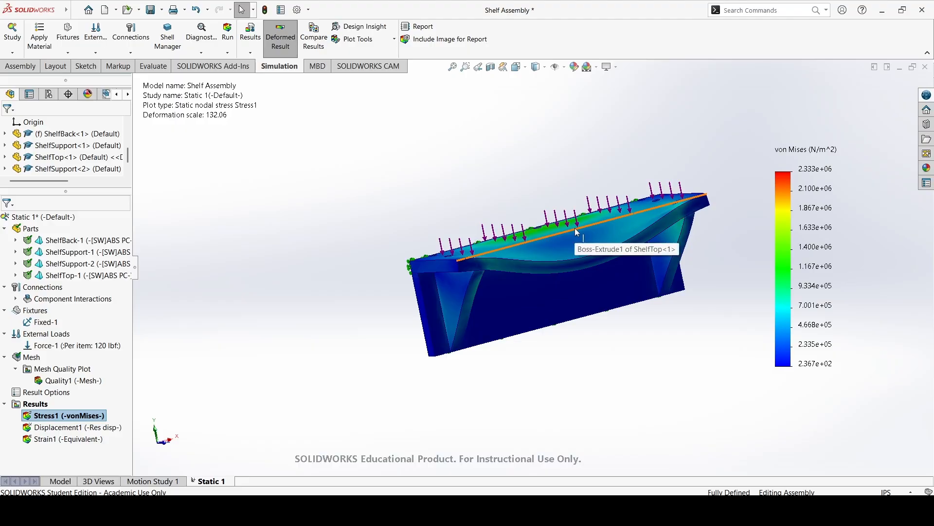
{"action": "middle_click_drag", "start_coordinate": [562, 245], "coordinate": [569, 269]}
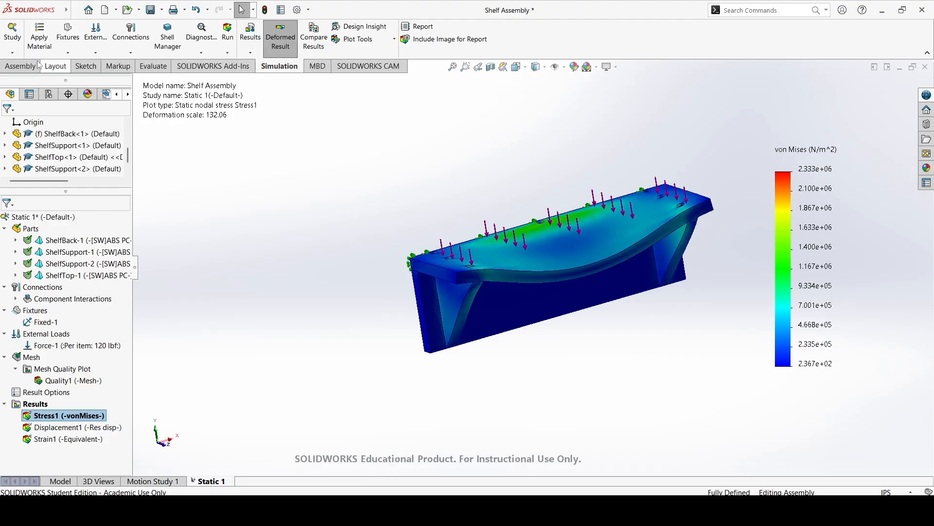
Return to the assembly commands and save the Shelf Assembly together with its static study.
{"action": "left_click", "coordinate": [20, 66]}
{"action": "left_click", "coordinate": [151, 9]}
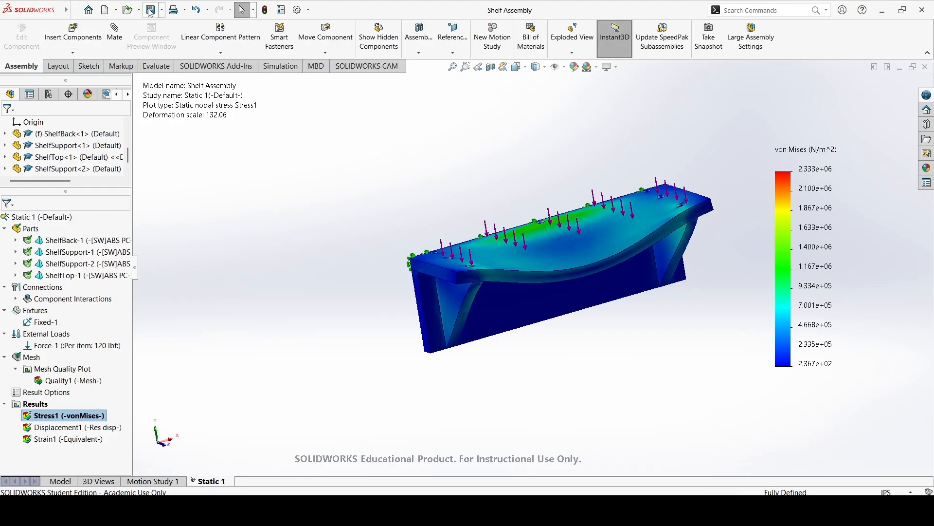
{"action": "left_click", "coordinate": [180, 482]}
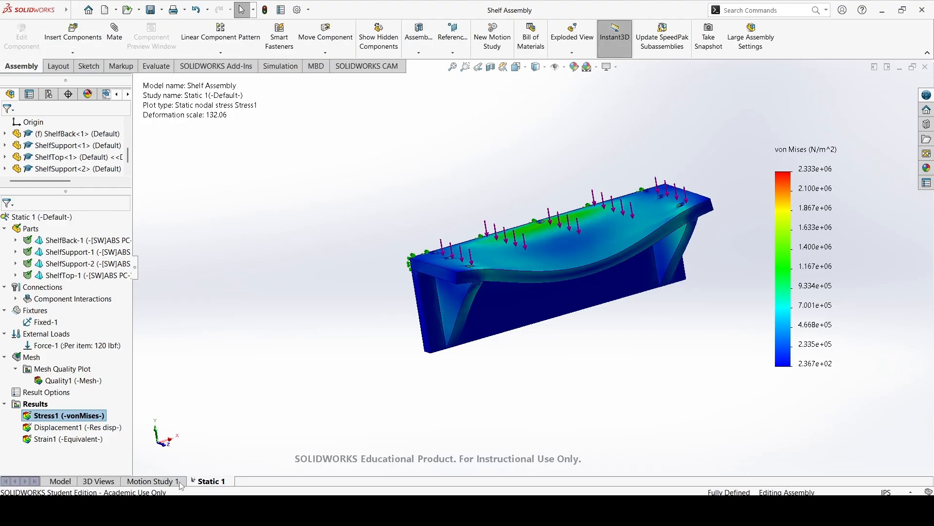